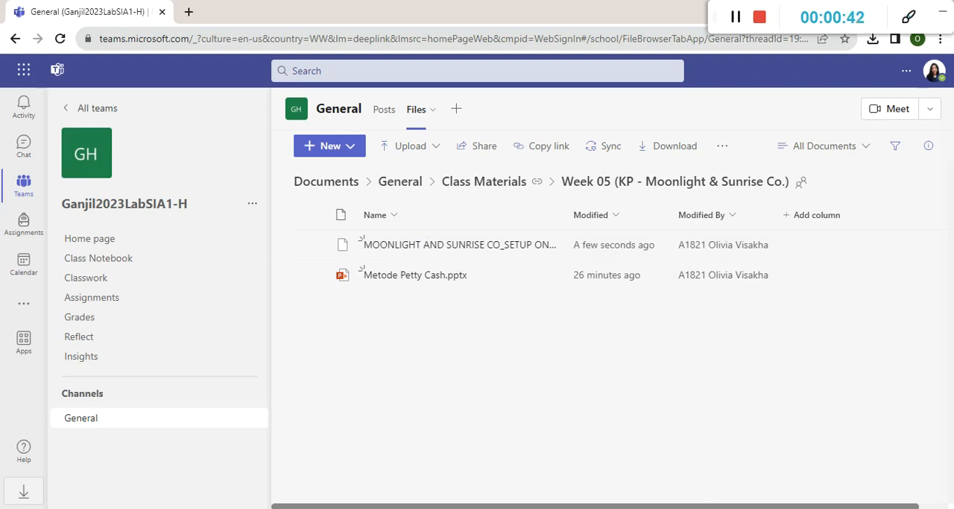
left_click(735, 20)
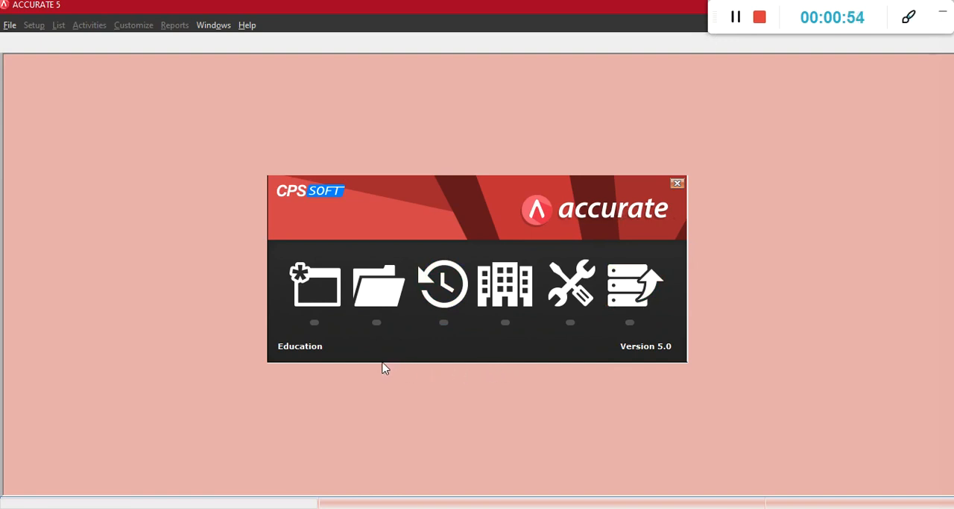
Open the existing company database MOONLIGHT AND SUNRISE CO_SETUP ONLY.GDB from the Downloads folder on This PC
left_click(372, 300)
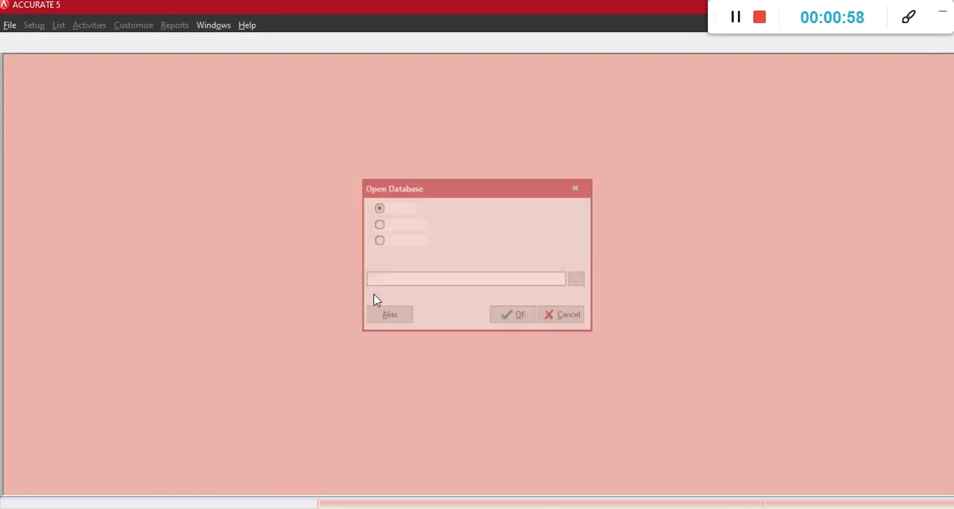
left_click(579, 280)
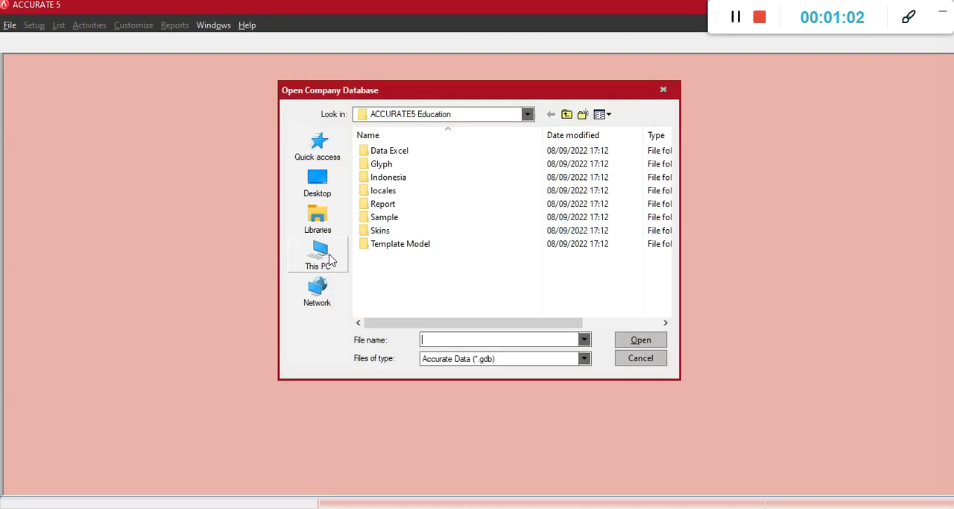
left_click(317, 258)
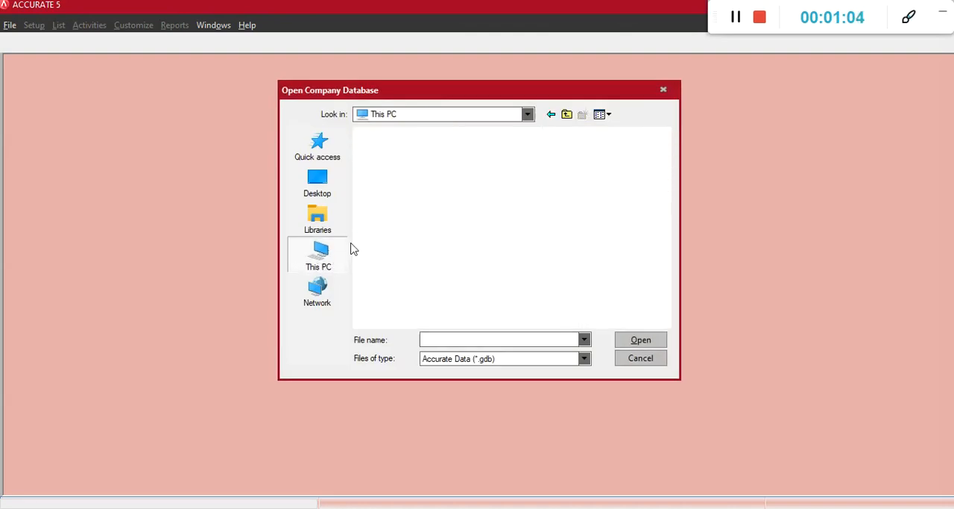
scroll(441, 179, "down", 3)
scroll(428, 226, "up", 3)
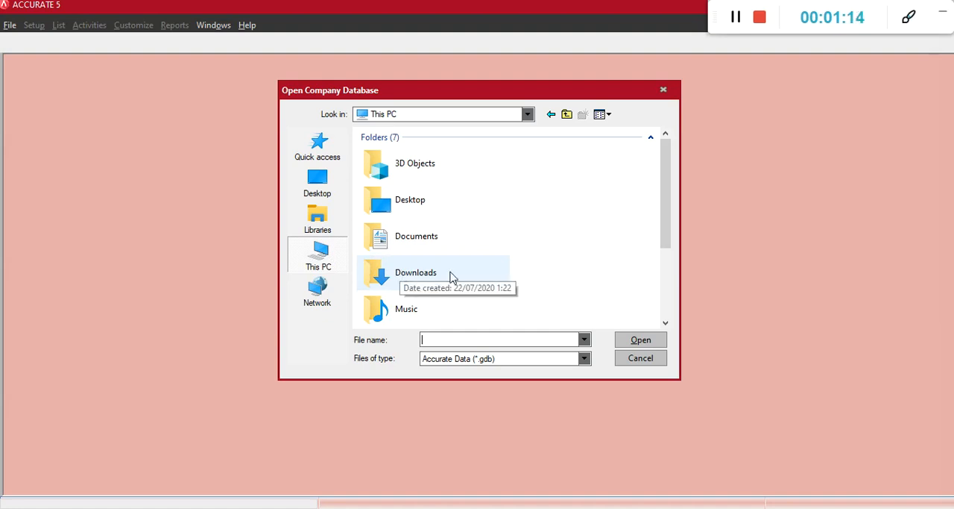
double_click(451, 275)
left_click(497, 165)
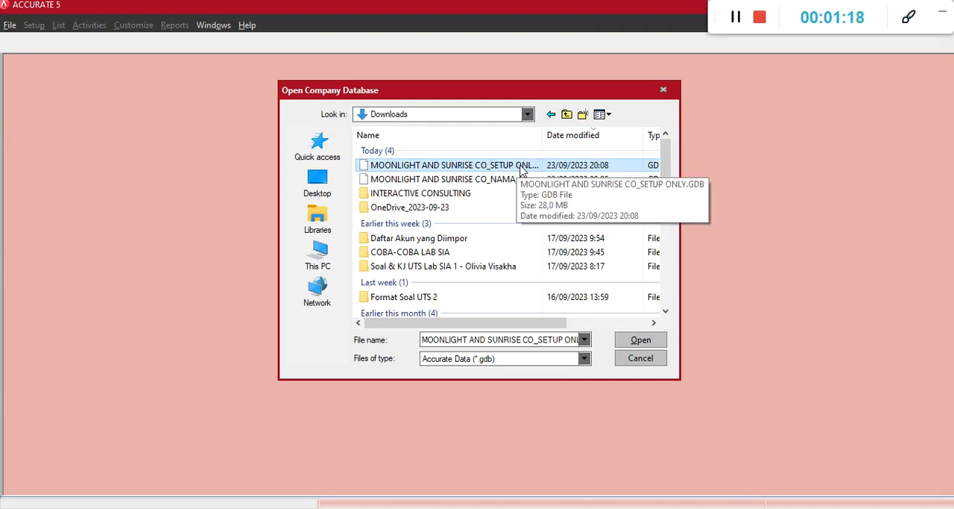
left_click(639, 341)
left_click(513, 317)
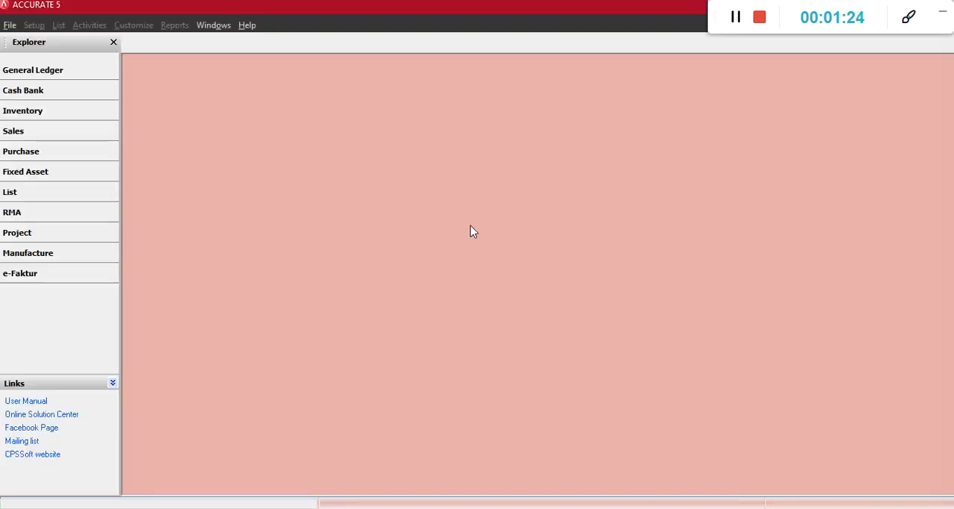
Log in to the company database with the default supervisor-level user ID and enter the account password
left_click_drag(500, 247, 445, 246)
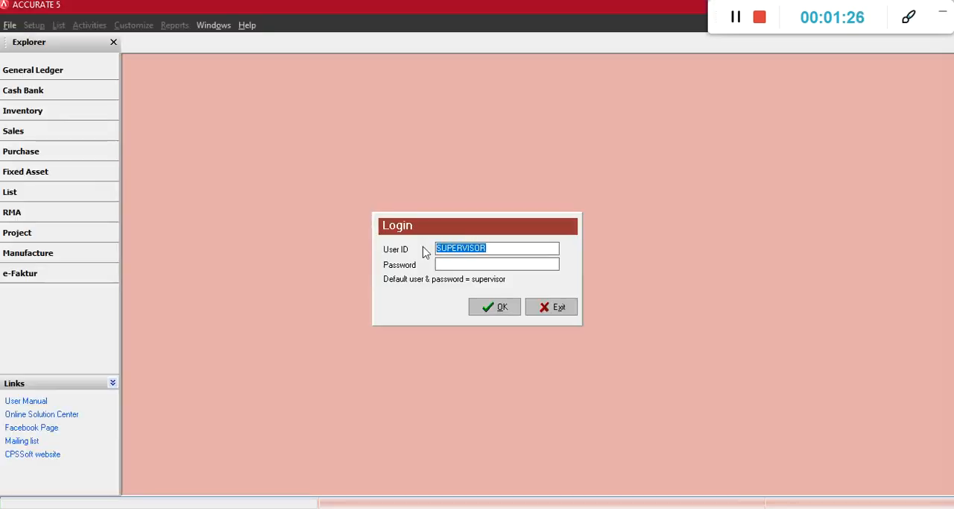
left_click(501, 263)
type("supervisor")
left_click(495, 304)
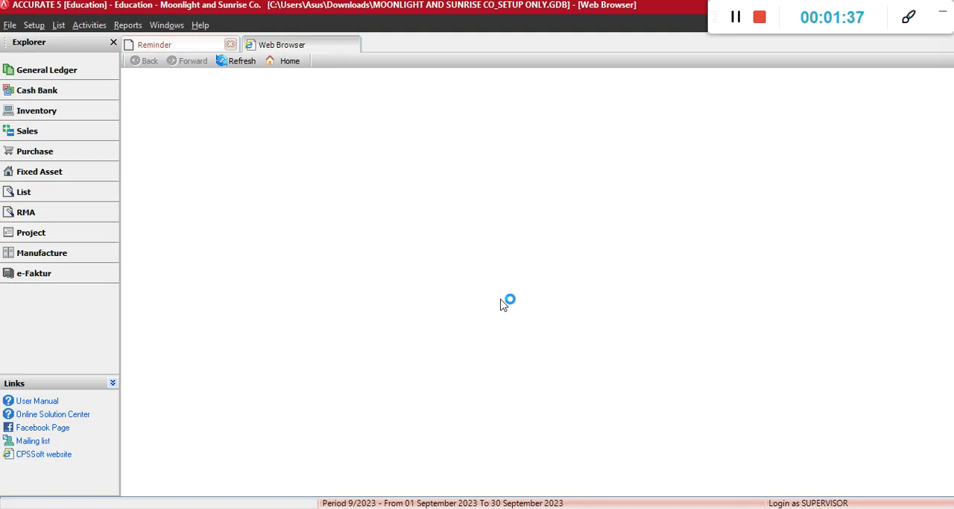
Look at the Reminder list and the Accurate Desktop Welcome page, ending on the Reminder list
left_click(190, 47)
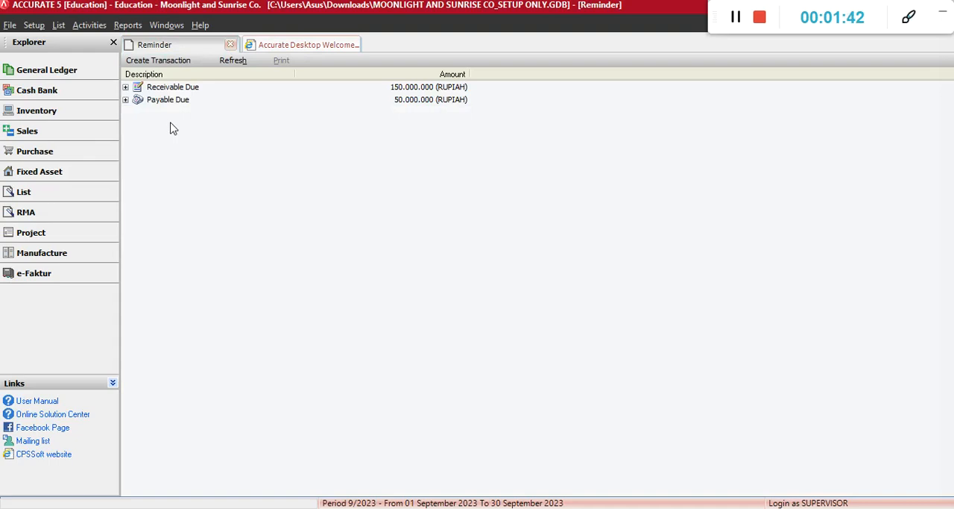
left_click(320, 43)
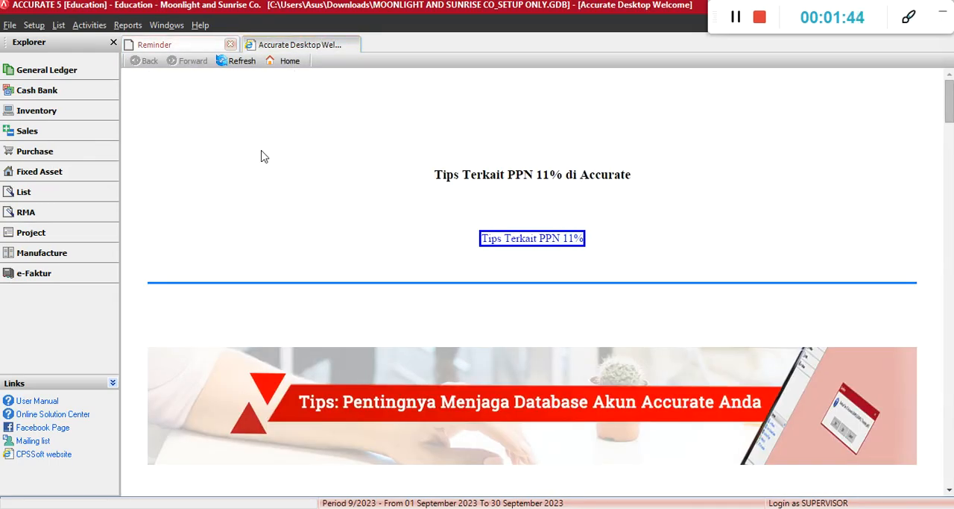
left_click(181, 41)
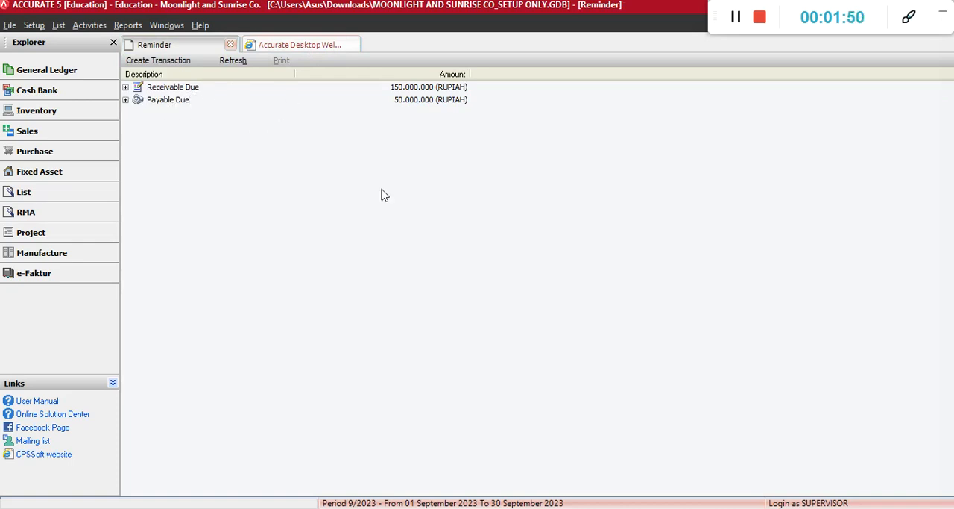
Arrange the Accurate window side by side with the KJ Moonlight and Sunrise Co. Excel workbook
key("super+Right")
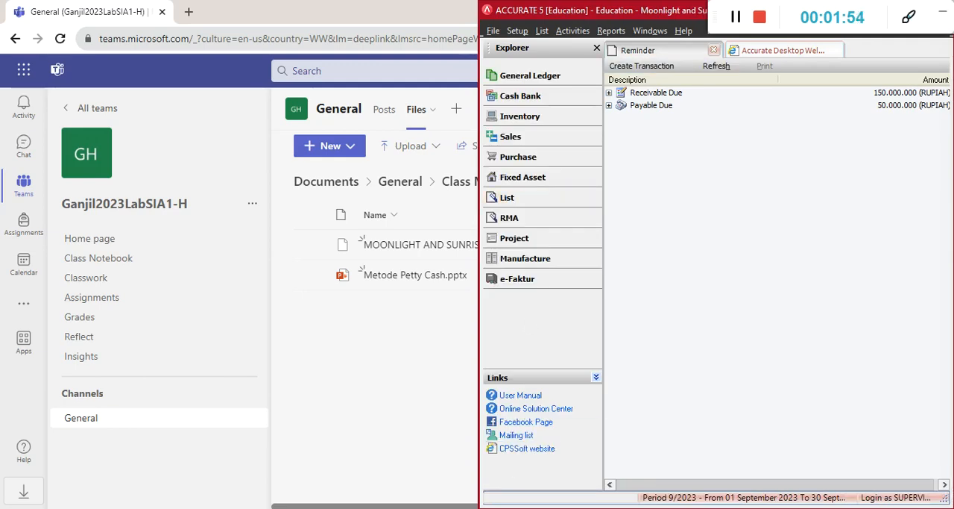
key("alt+Tab")
left_click_drag(617, 28, 241, 9)
left_click(409, 15)
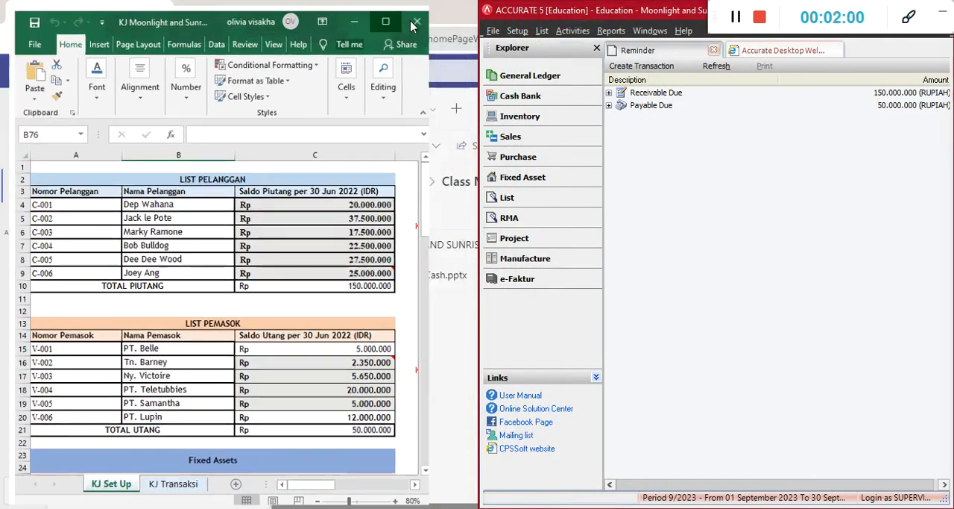
key("super+Left")
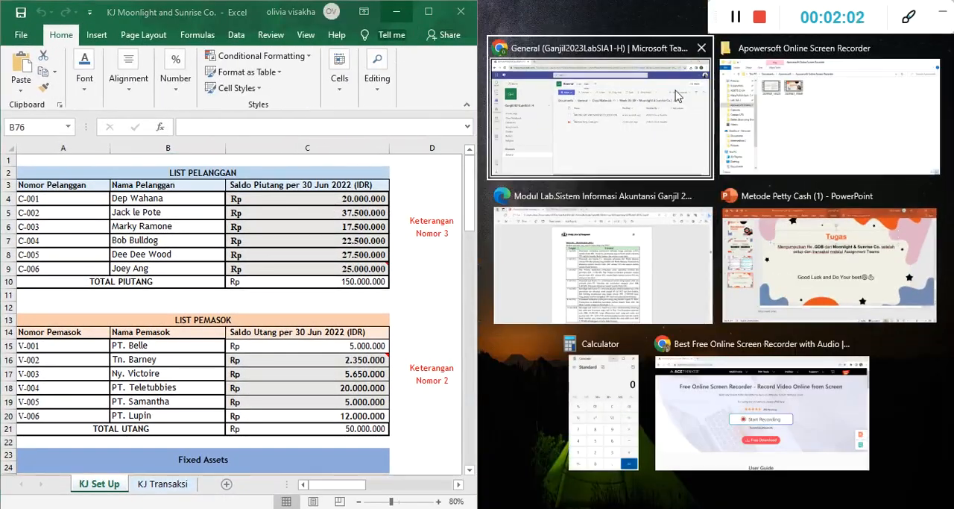
left_click(803, 231)
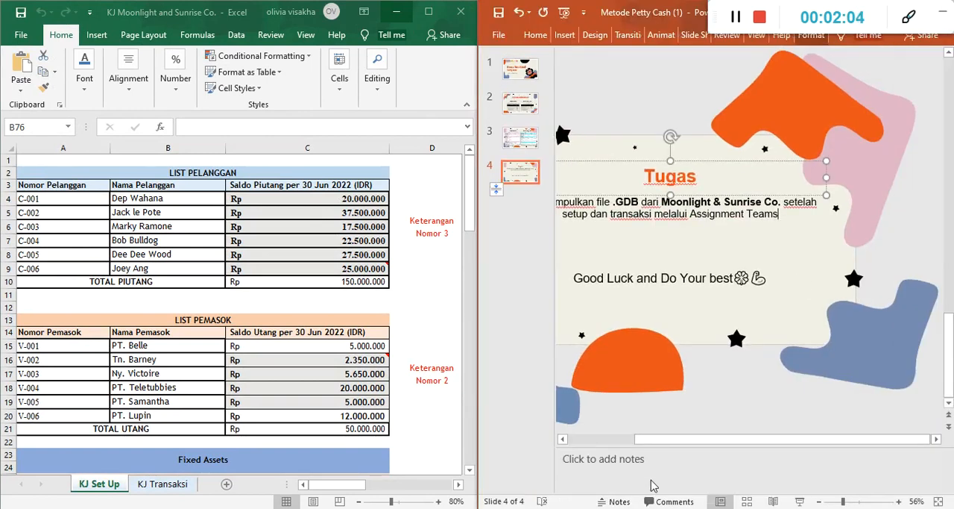
key("alt+Tab")
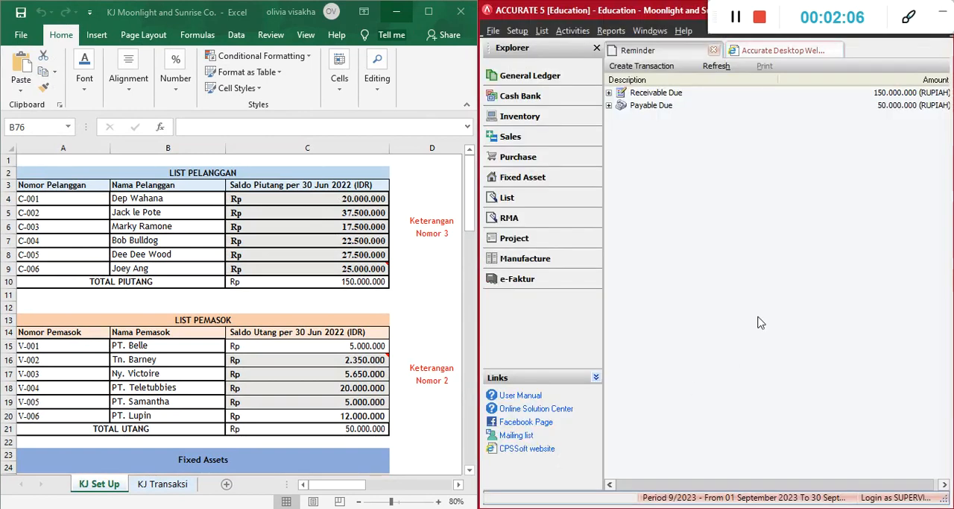
Narrow the Description column of the Reminder list, and expand and collapse the Receivable Due entry
left_click_drag(778, 79, 735, 108)
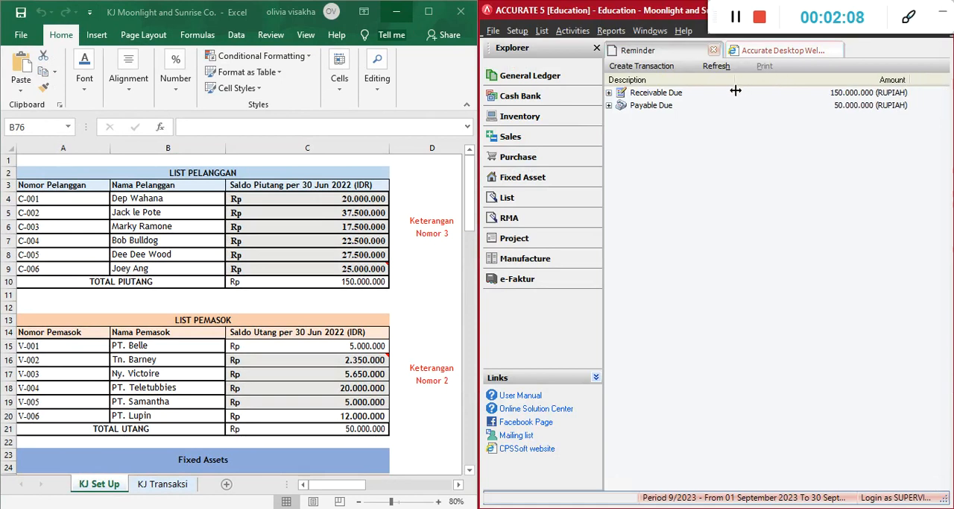
double_click(669, 95)
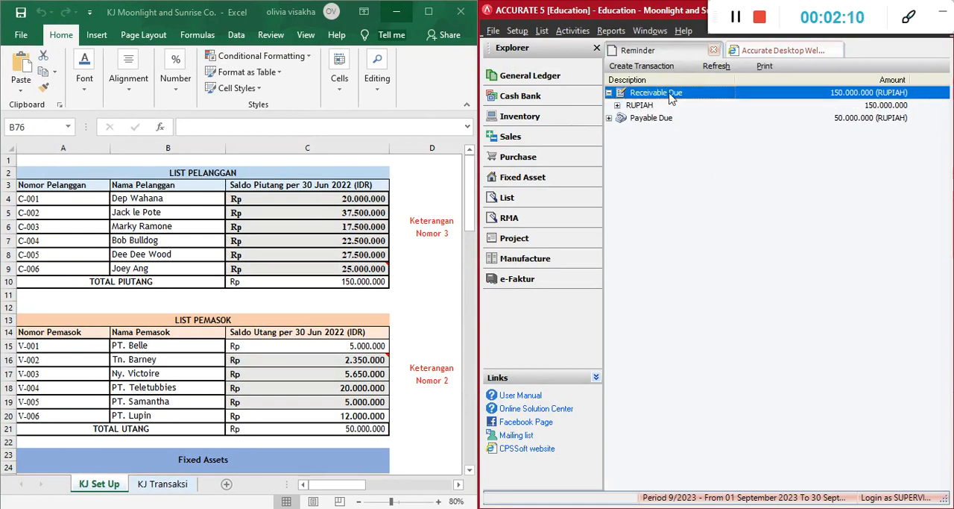
left_click(610, 94)
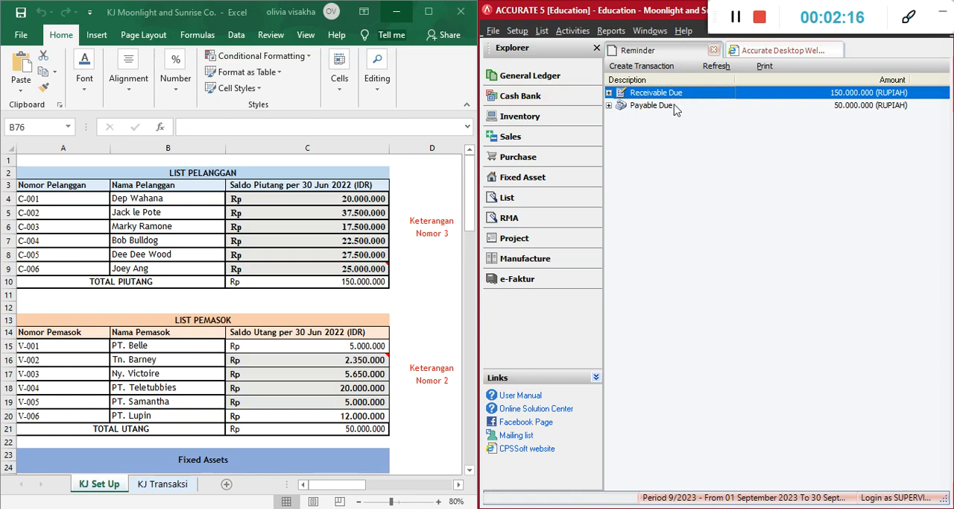
Compare TOTAL PIUTANG and TOTAL UTANG on the KJ Set Up sheet with Receivable Due and Payable Due in the Reminder list
left_click(366, 285)
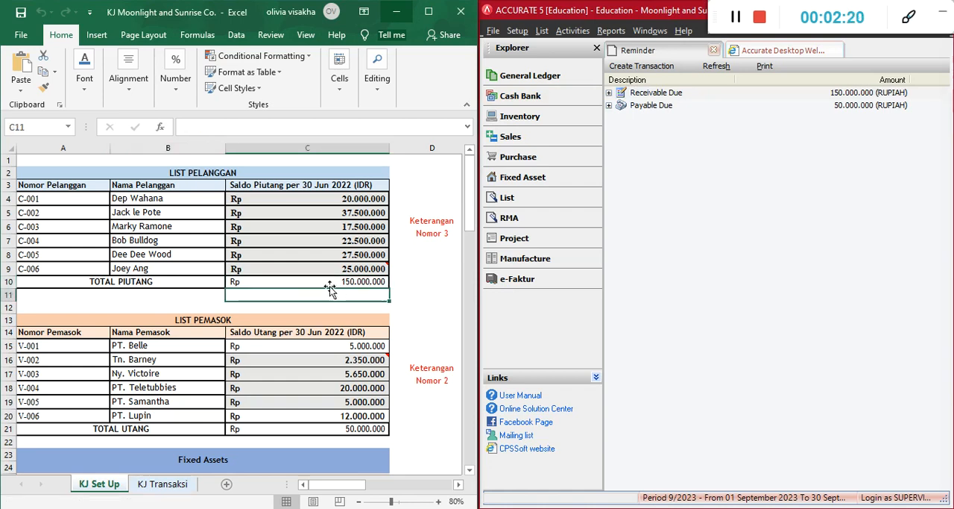
left_click(183, 287)
left_click(172, 299)
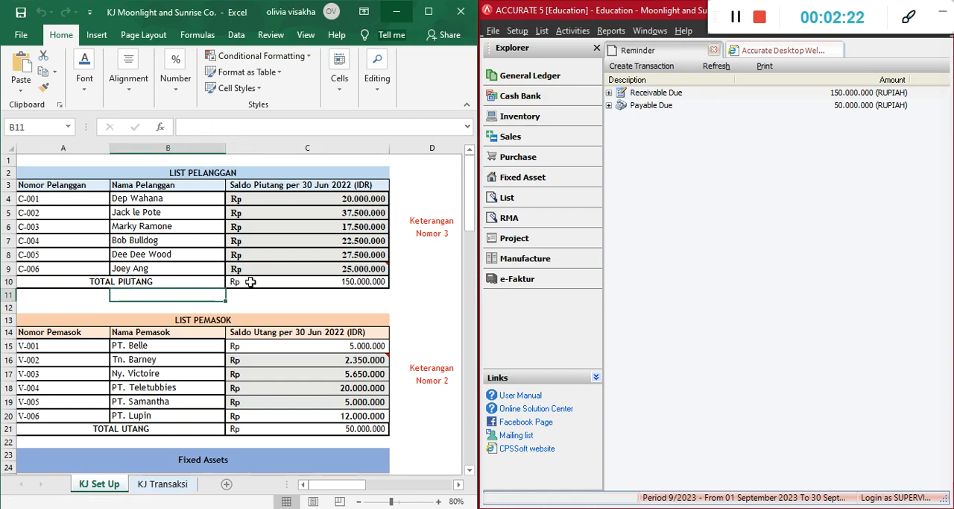
left_click(251, 282)
left_click(240, 294)
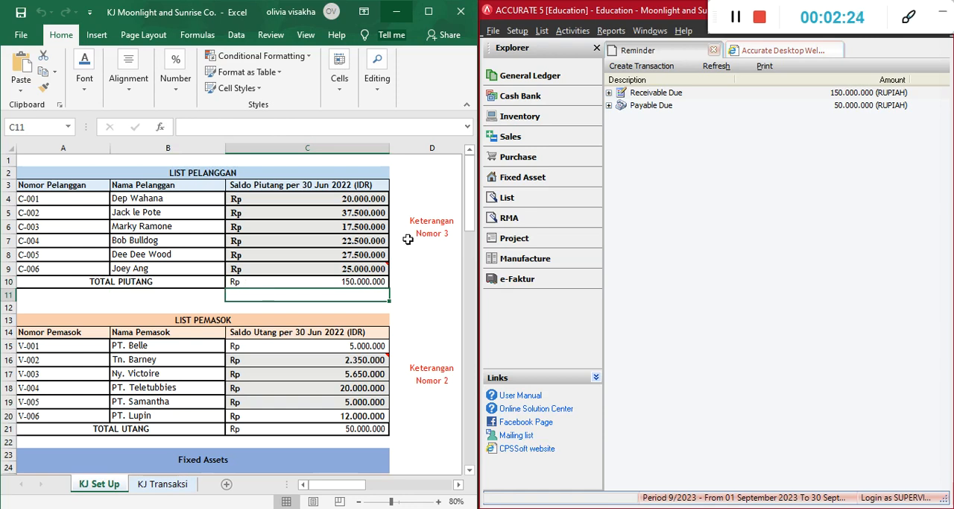
left_click(764, 95)
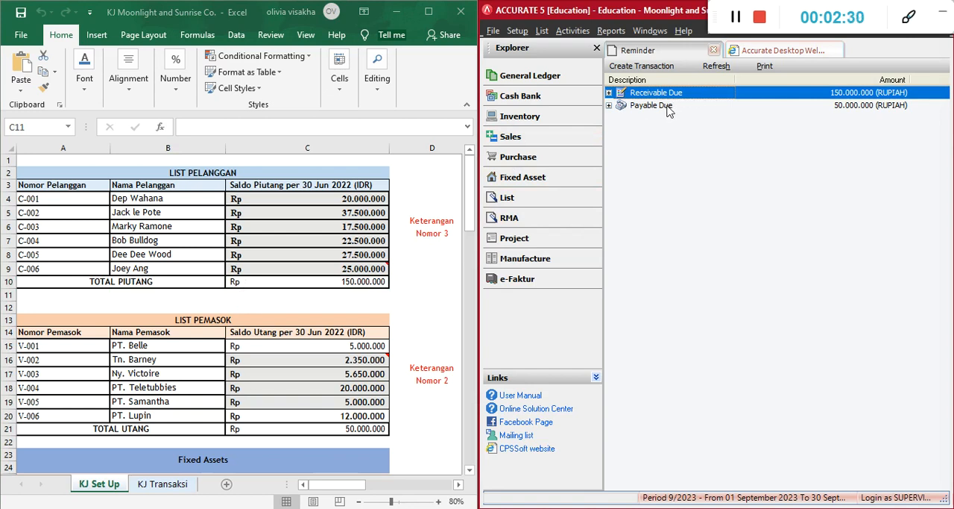
left_click(362, 429)
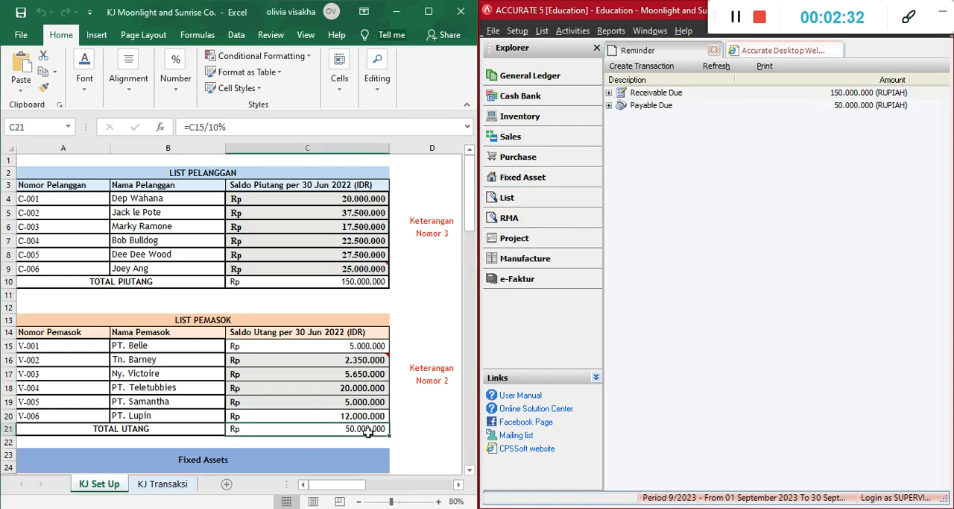
left_click(698, 311)
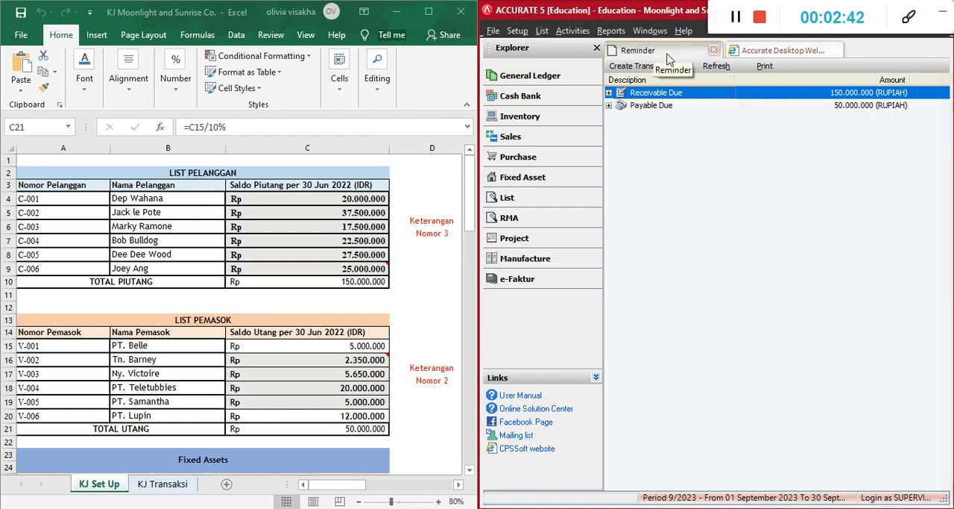
Replace the Excel workbook with the lab module PDF's SOAL II – TRANSAKSI page beside the Accurate window
left_click(396, 12)
key("alt+Tab")
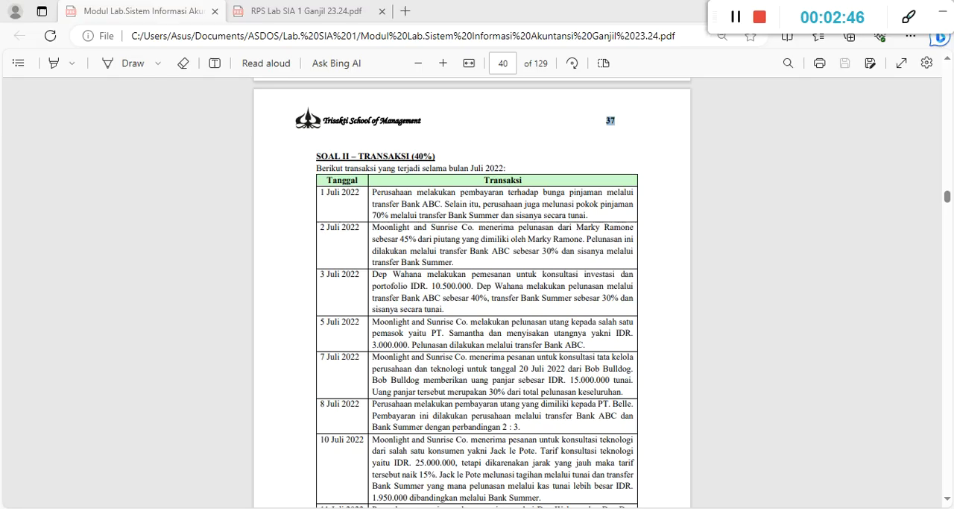
key("super+Left")
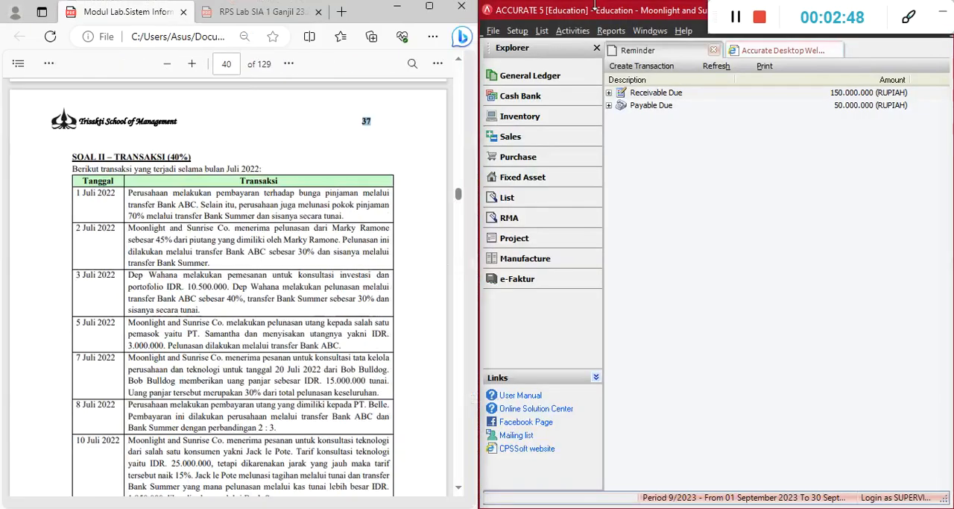
left_click(763, 160)
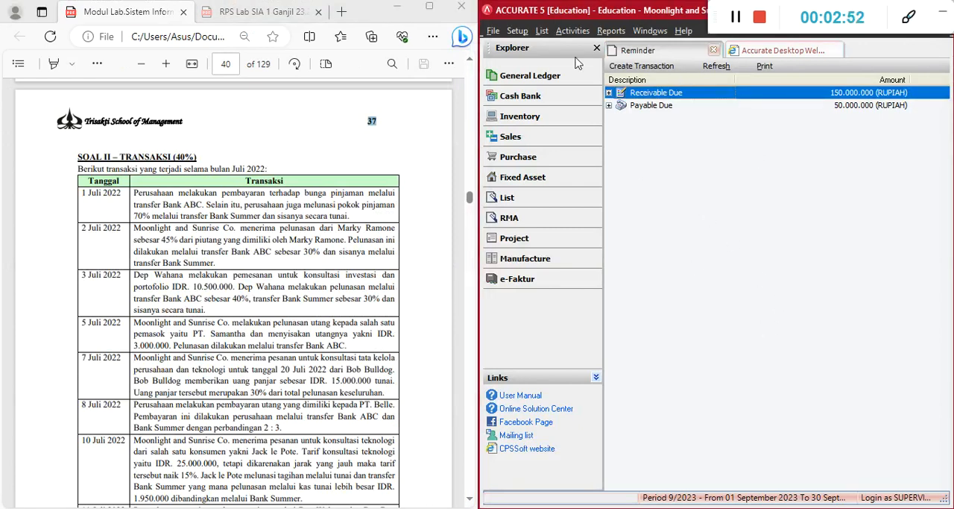
Open the General Ledger's Journal Voucher form and review the saved vouchers 1012 to 1014 with their descriptions
left_click(546, 82)
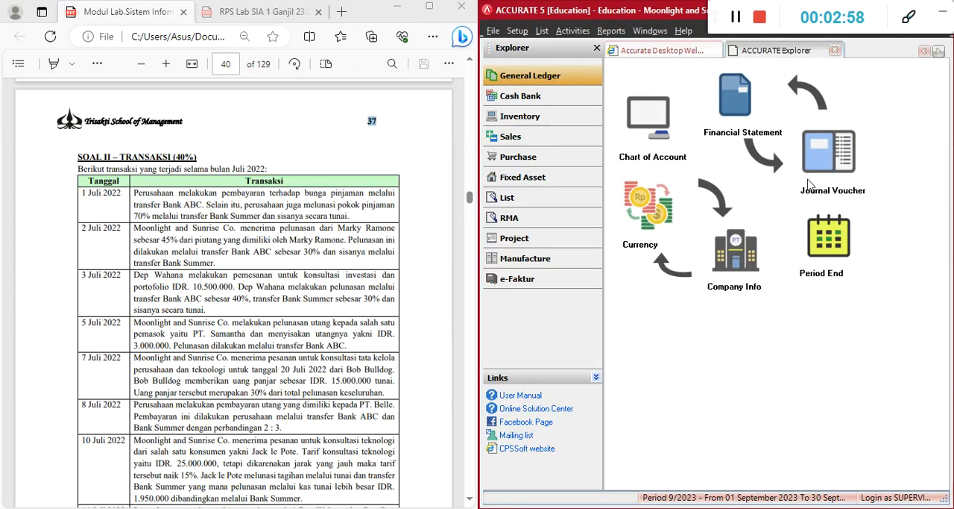
left_click(828, 155)
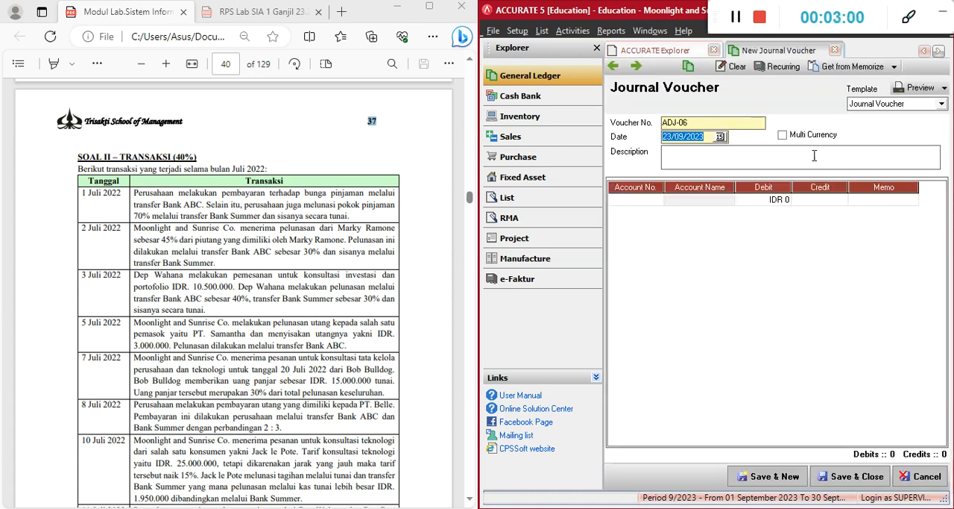
left_click(612, 66)
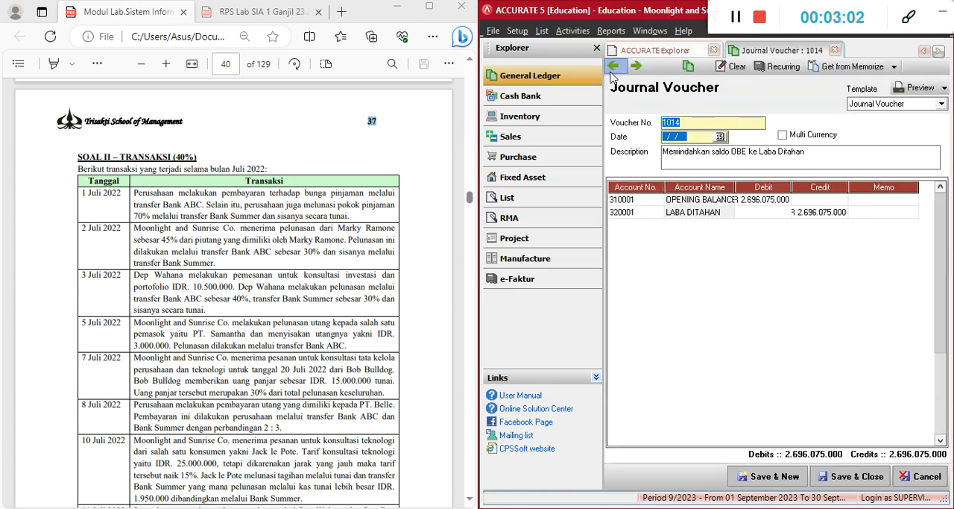
left_click(612, 66)
left_click(613, 66)
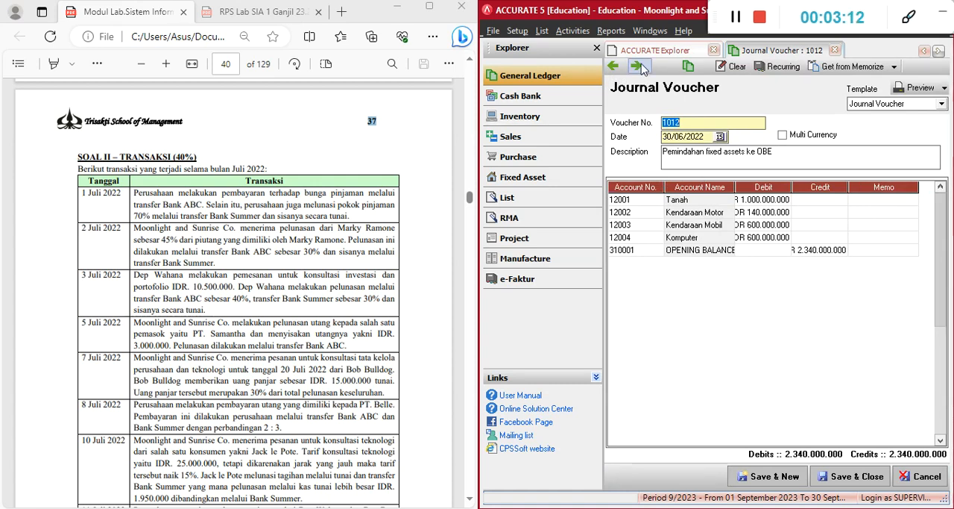
left_click(727, 157)
left_click_drag(742, 155, 706, 155)
left_click(636, 65)
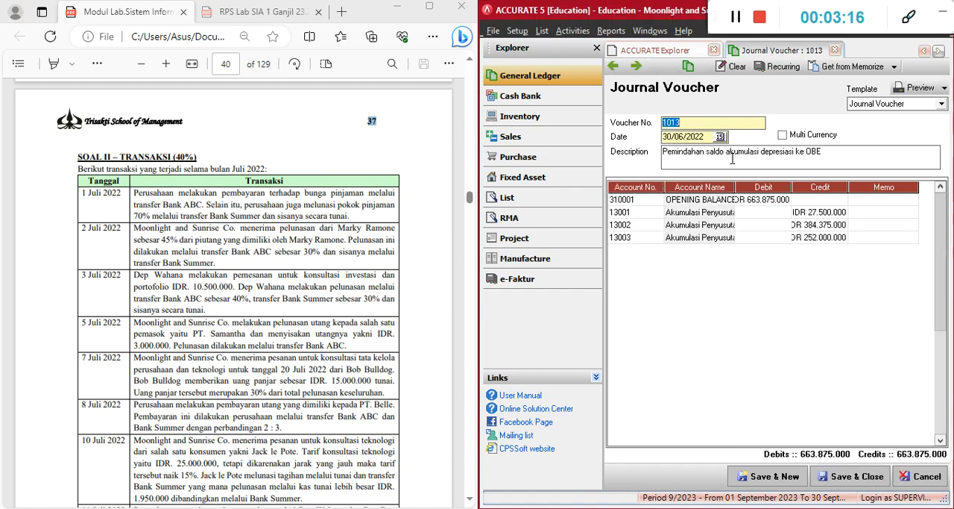
left_click(636, 65)
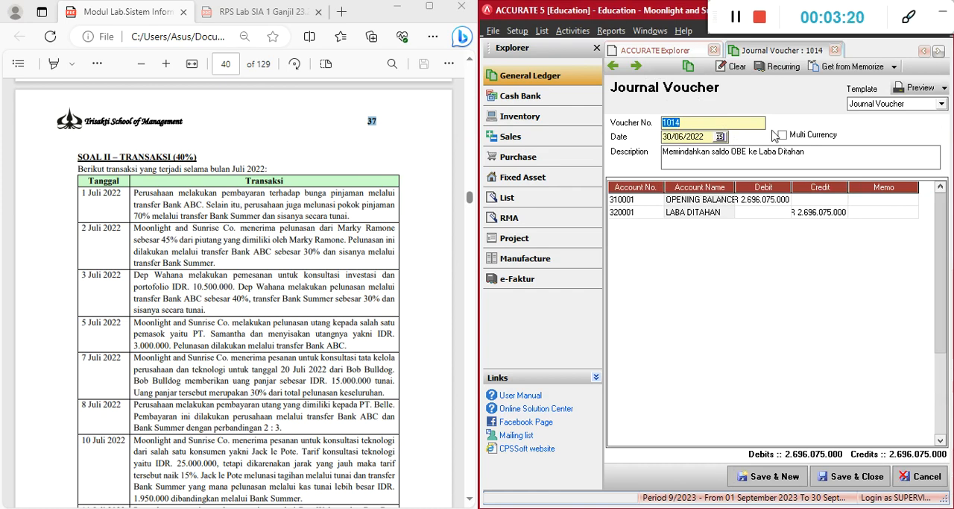
Start a new journal voucher numbered 1015 and dated 01/07/2022
left_click(638, 67)
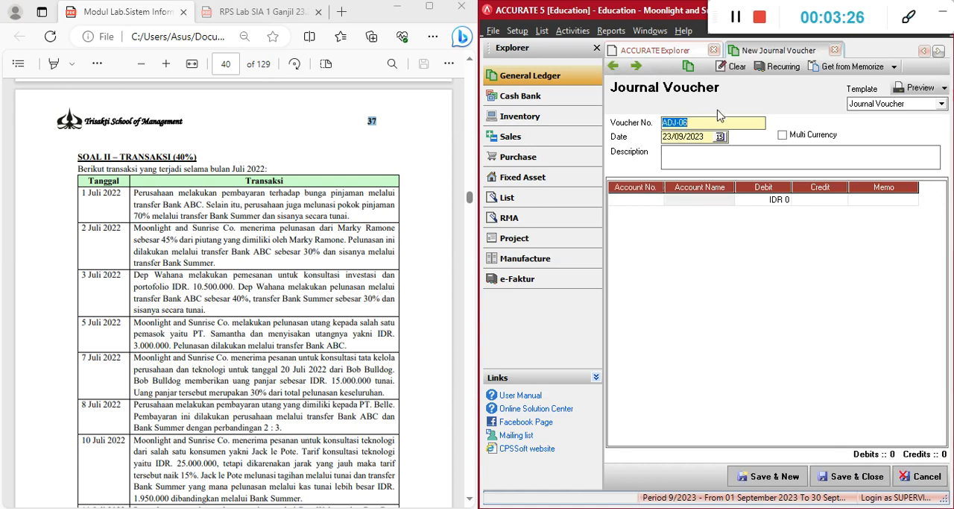
left_click(613, 66)
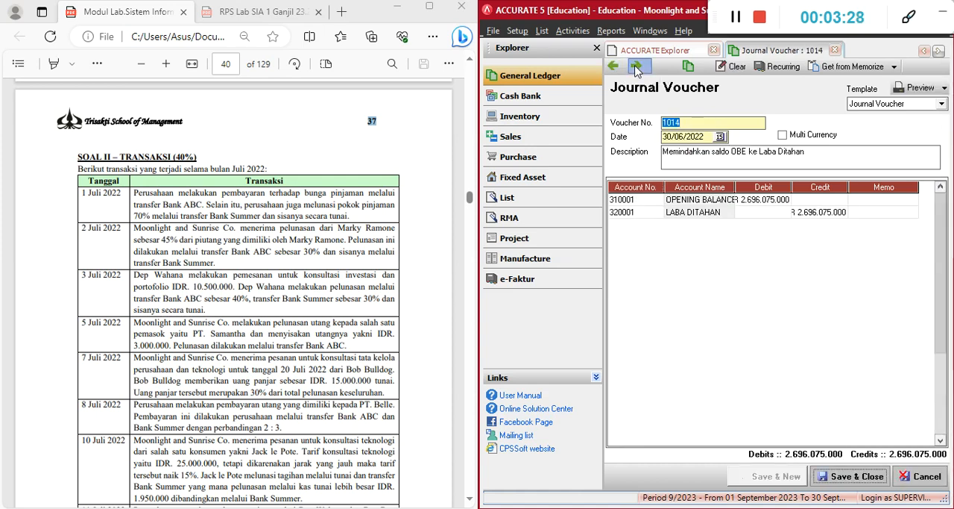
double_click(705, 121)
type("1")
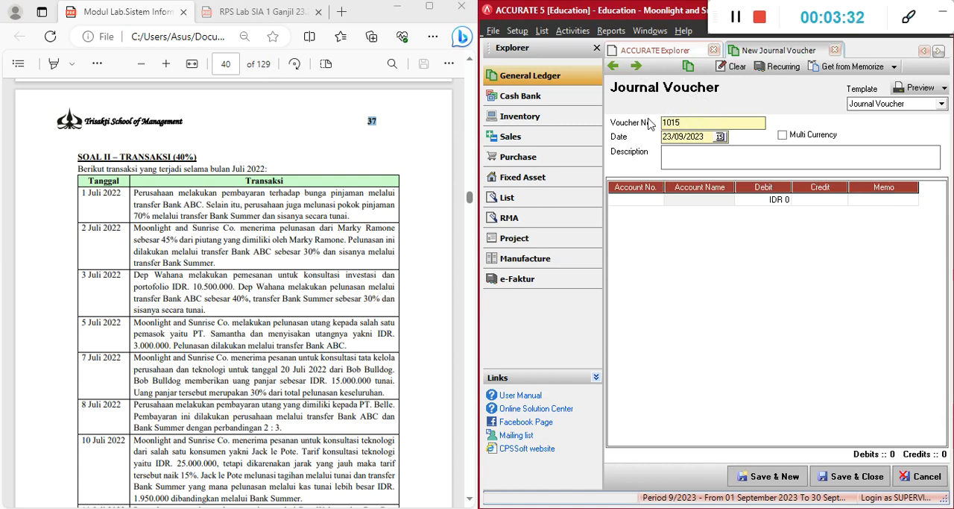
left_click_drag(703, 135, 662, 137)
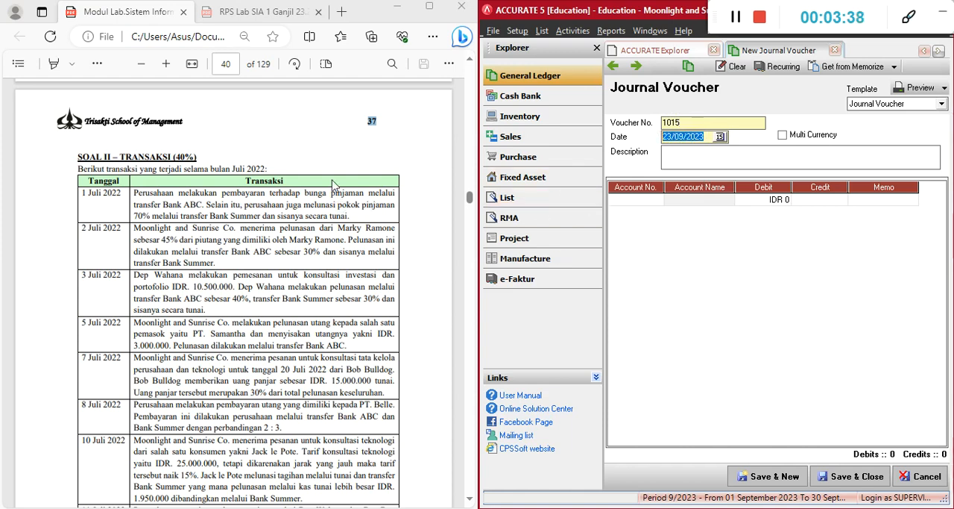
left_click(114, 214)
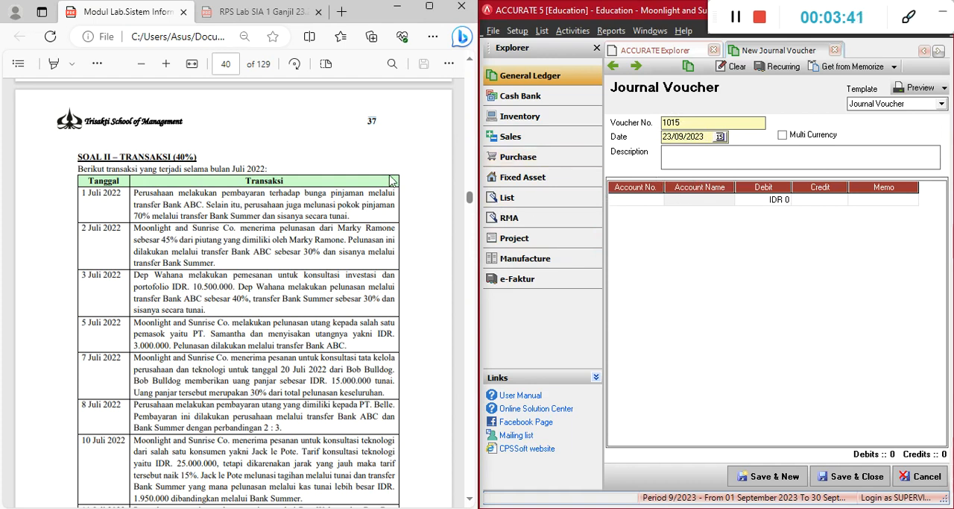
left_click(709, 143)
type("01/")
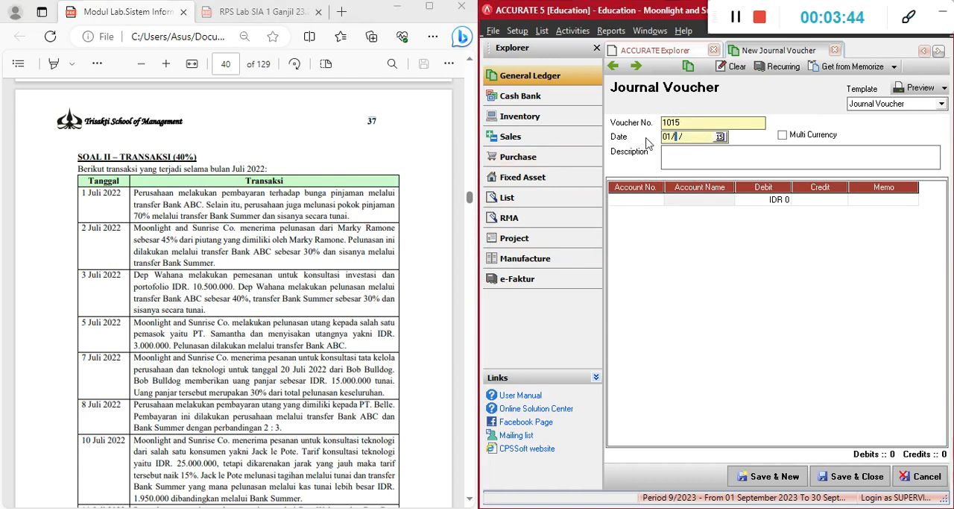
type("07/2022")
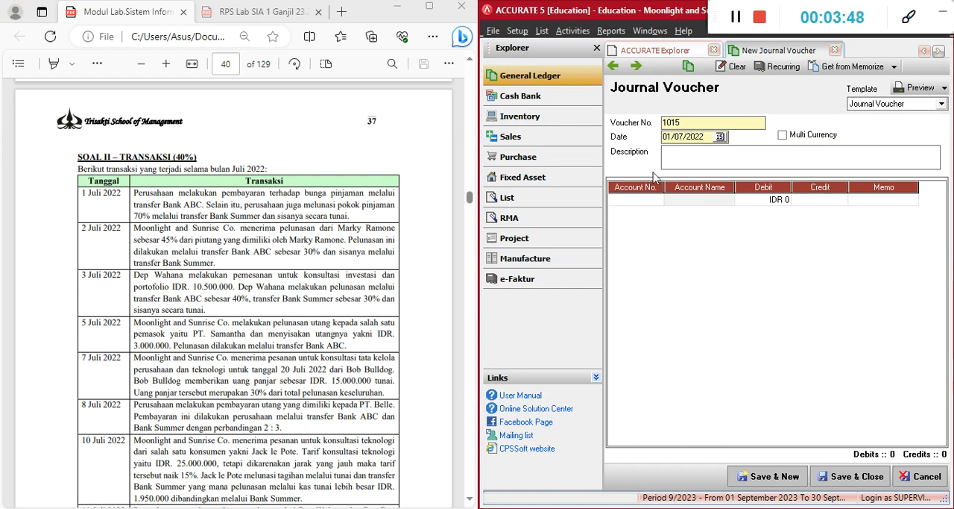
Describe the voucher as "Melakukan pembayaran terhadap bunga pinjaman + pokok pinjaman", copying the opening phrase from the 1 Juli 2022 transaction
left_click(638, 201)
left_click(695, 160)
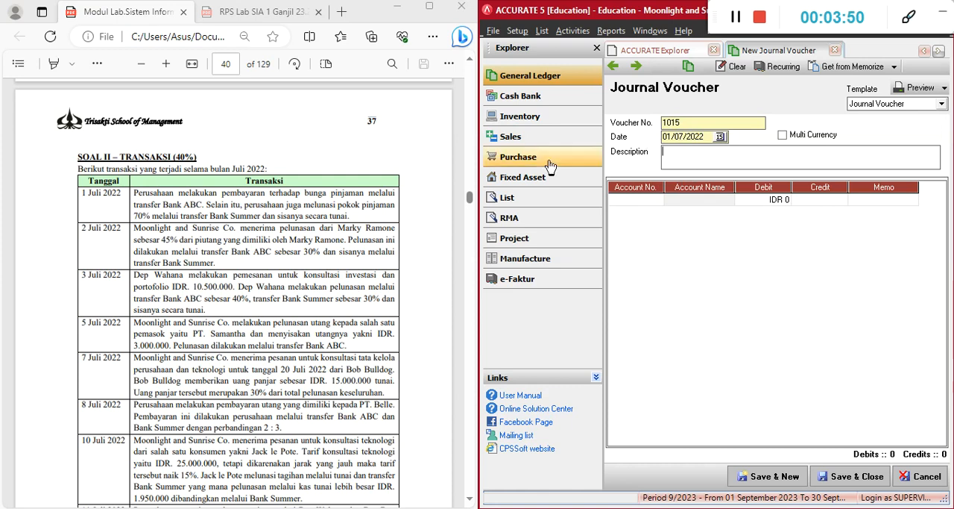
left_click_drag(179, 195, 363, 193)
key("ctrl+c")
left_click(720, 157)
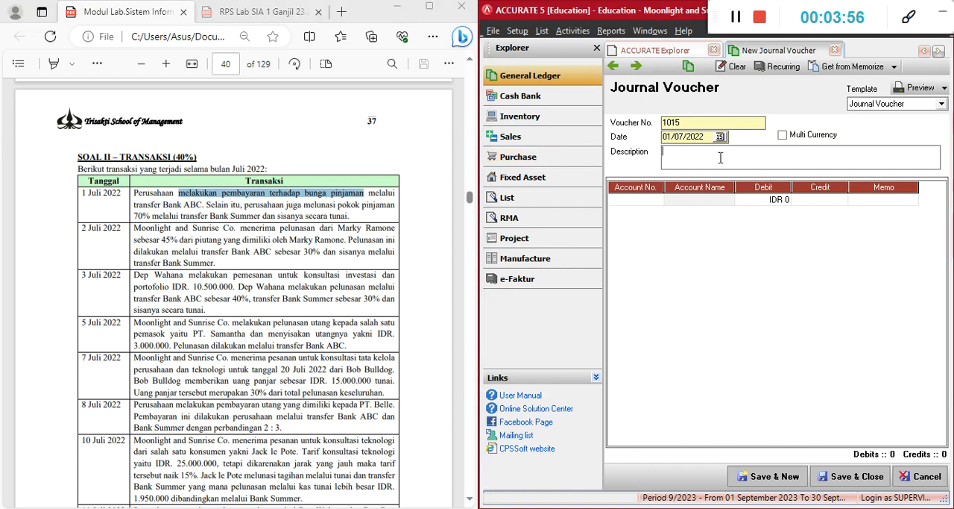
key("ctrl+v")
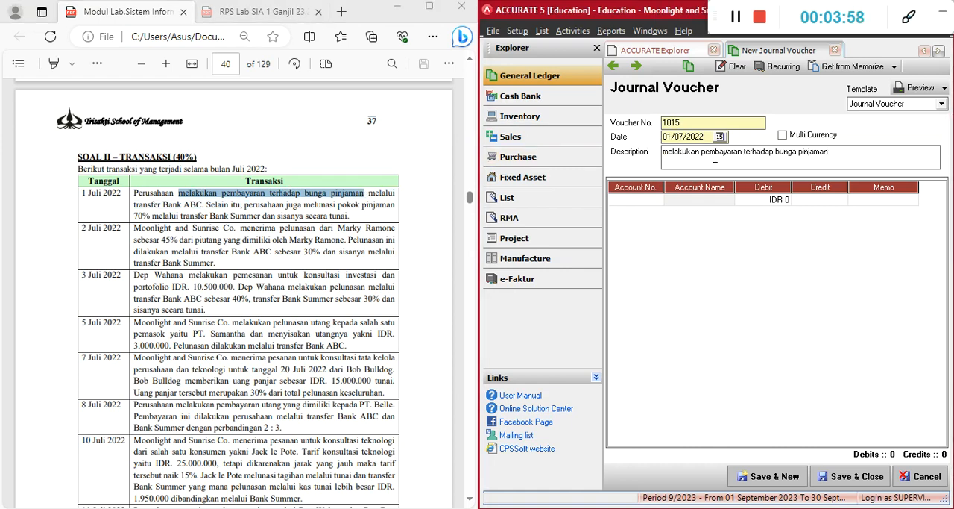
left_click(670, 152)
key("BackSpace")
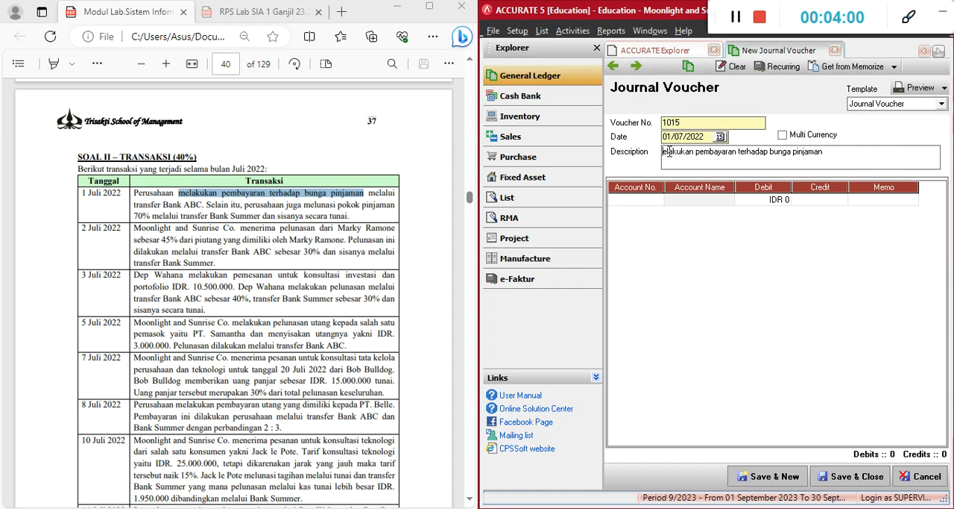
type("M")
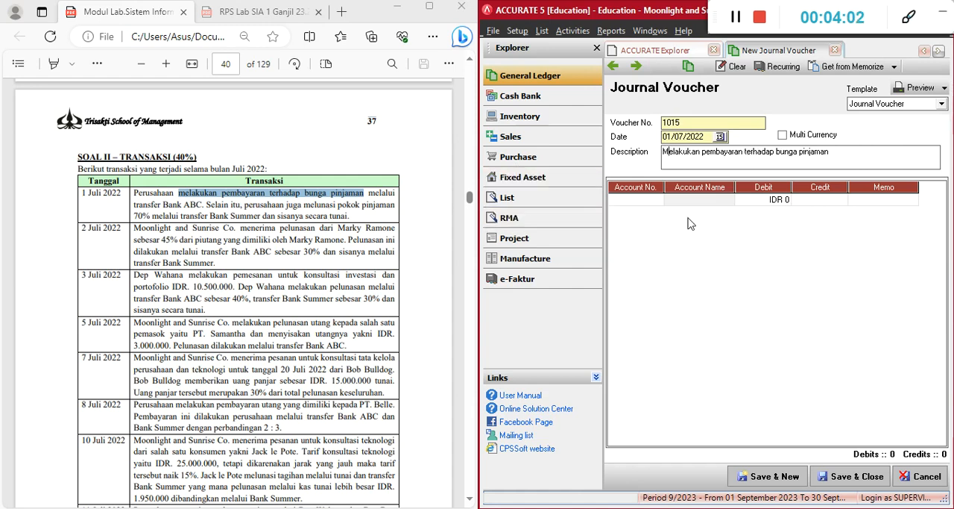
type(" + pokok pinjaman")
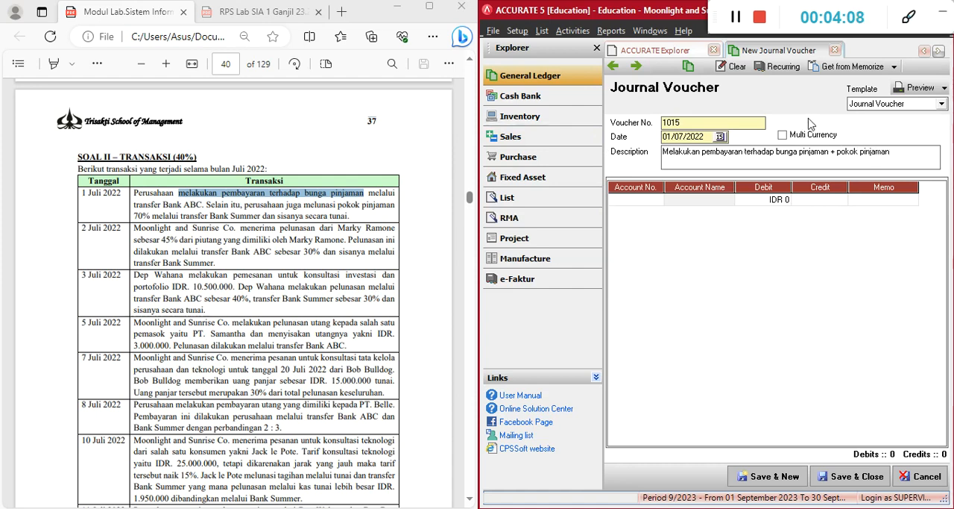
Highlight the first sentence of the 1 Juli 2022 transaction, about paying the loan interest through Bank ABC, in yellow in the PDF
left_click(249, 194)
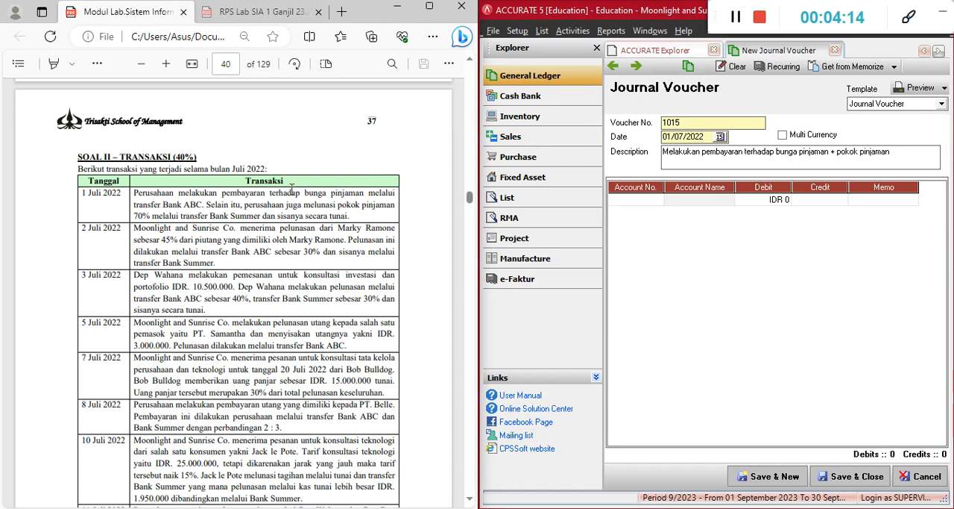
scroll(291, 189, "up", 1)
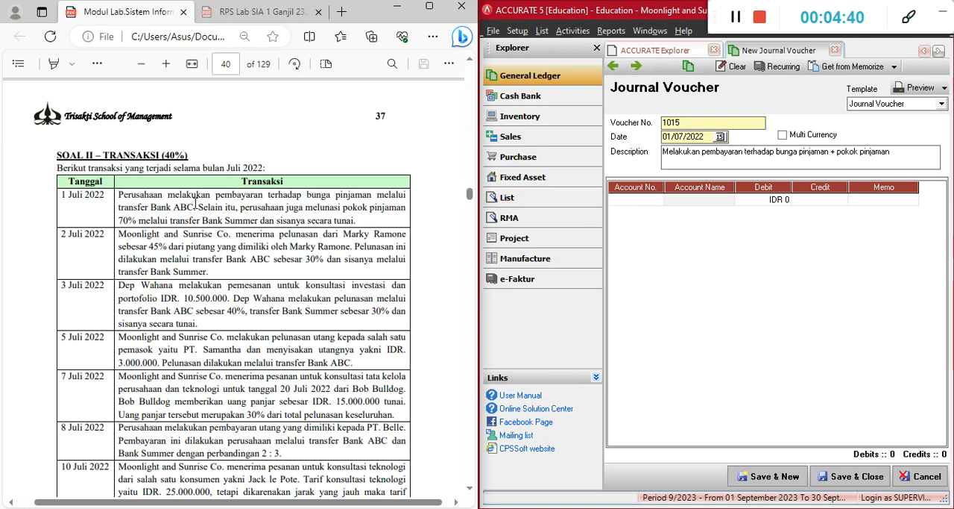
left_click_drag(120, 194, 195, 207)
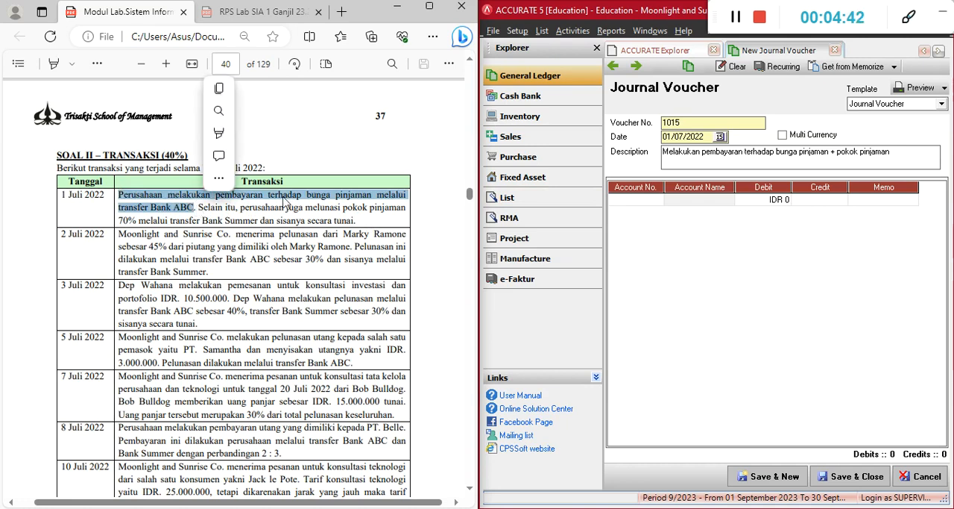
mouse_move(255, 142)
left_click(337, 133)
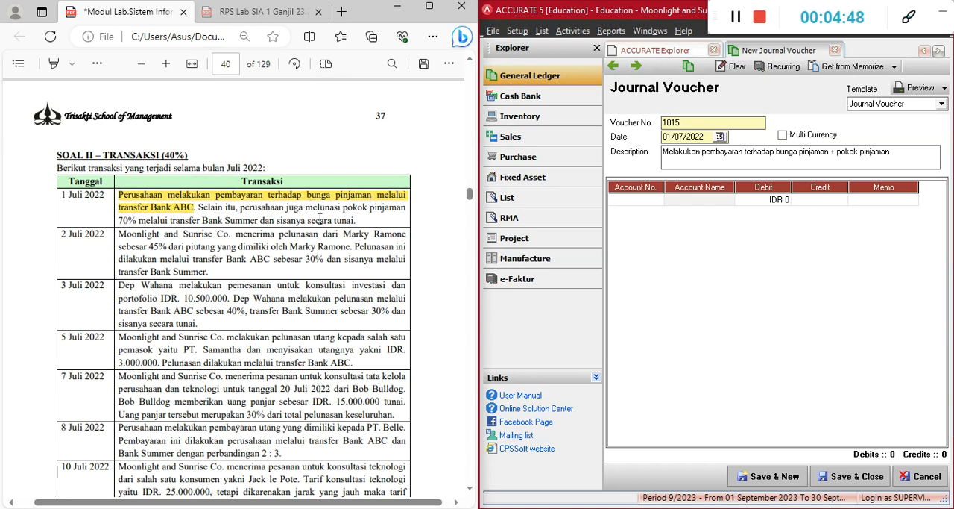
Switch to the Excel workbook and look up Utang Bunga Bank ABC under Other Current Liabilities on the KJ Set Up sheet
left_click(649, 207)
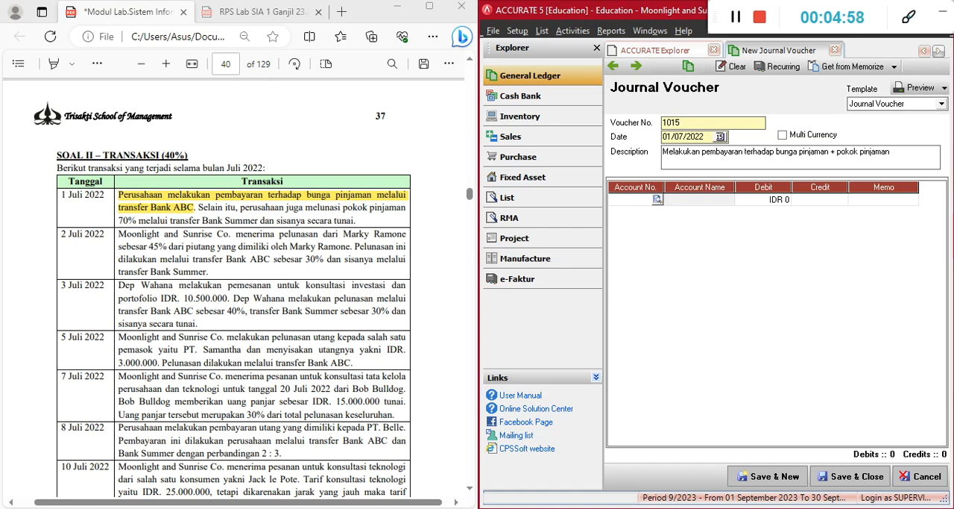
key("alt+Tab")
scroll(277, 390, "down", 7)
scroll(277, 391, "down", 11)
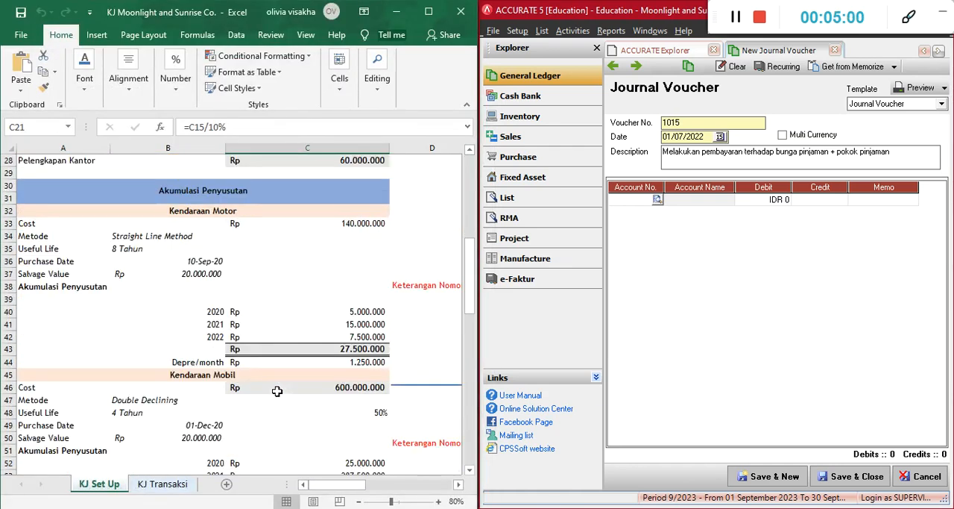
scroll(277, 390, "down", 2)
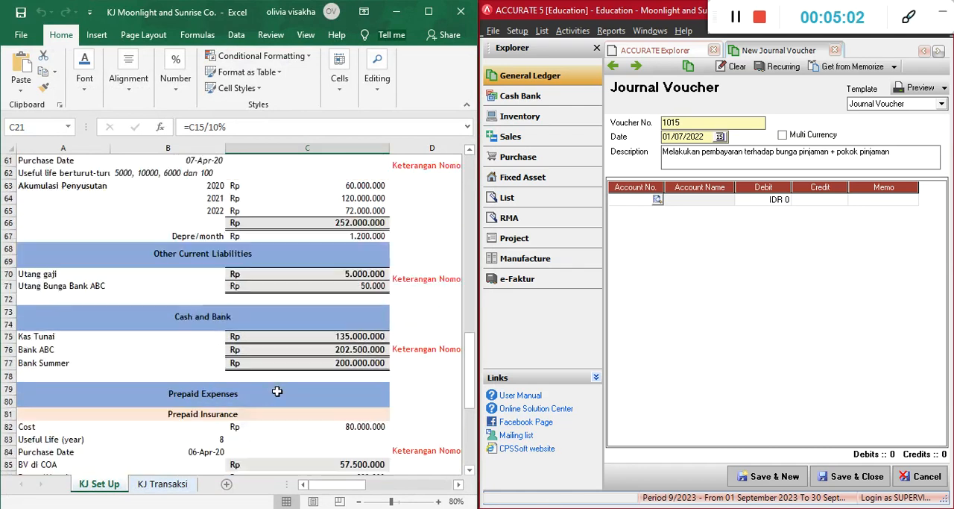
left_click_drag(39, 285, 362, 295)
left_click(427, 300)
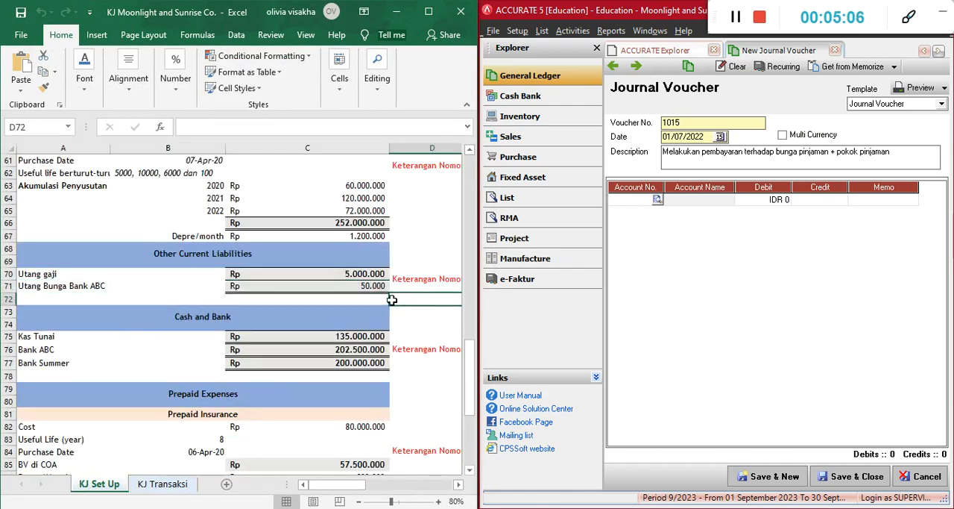
left_click(395, 17)
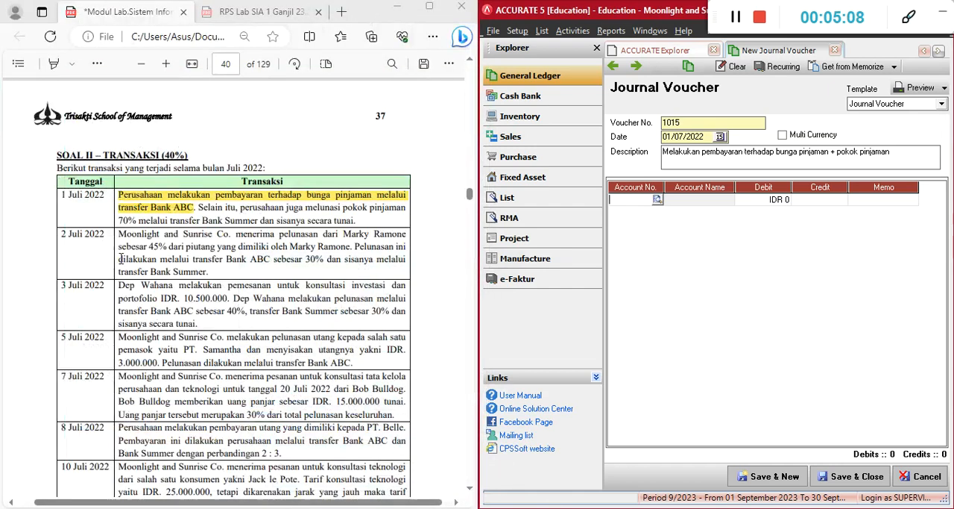
Find and choose the Utang Bunga Bank ABC account for the voucher's first line
left_click(638, 198)
type("u")
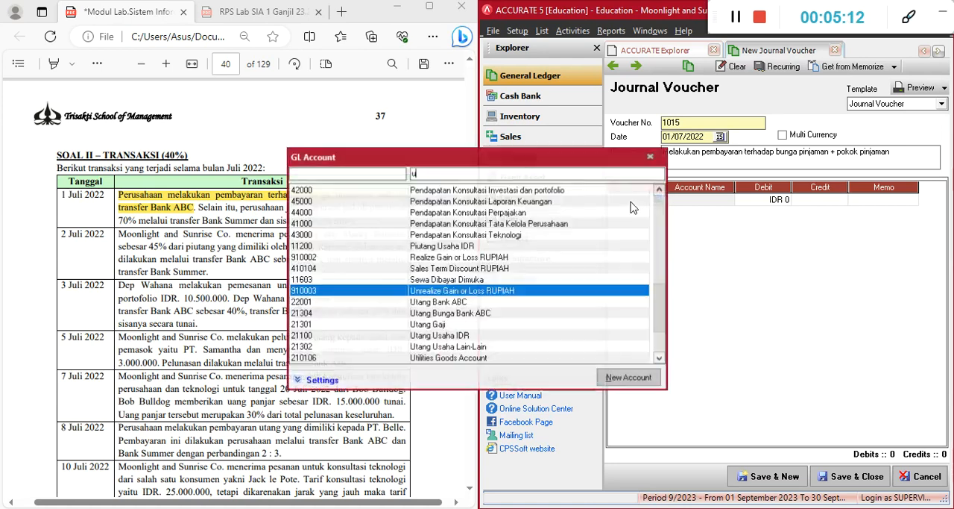
type("tang")
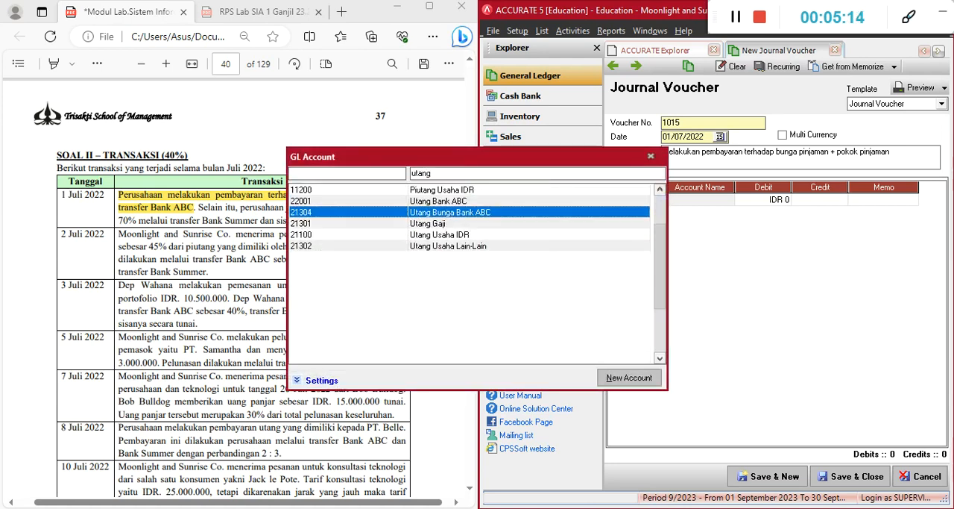
key("Return")
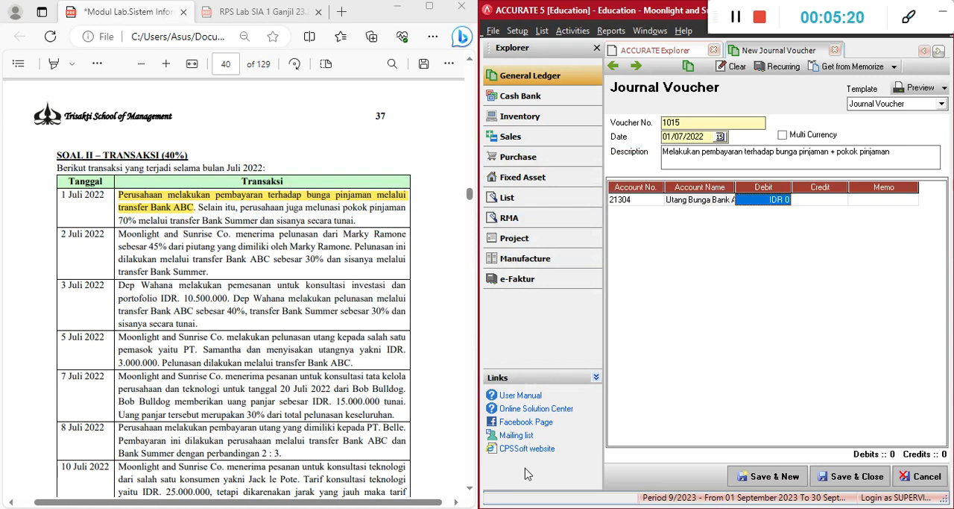
Recheck the Utang Bunga Bank ABC amount in the Excel workbook and debit the voucher's first line with IDR 50.000
left_click(522, 507)
left_click_drag(373, 286, 57, 284)
left_click(668, 252)
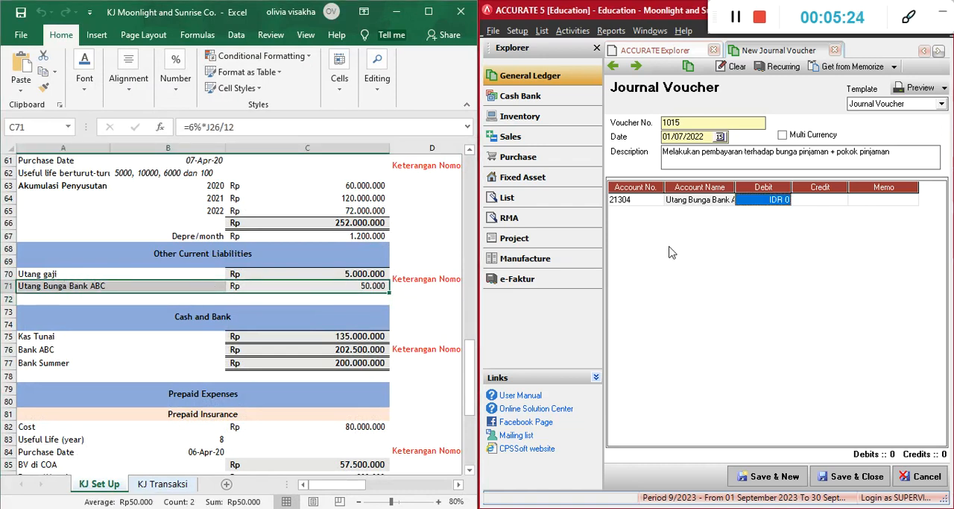
left_click(397, 15)
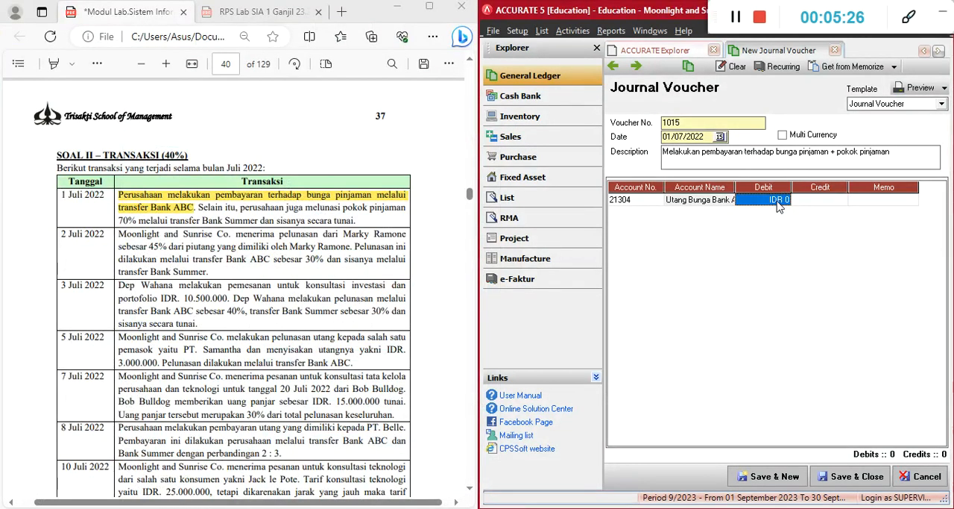
type("50")
key("Tab")
key("Tab")
key("Tab")
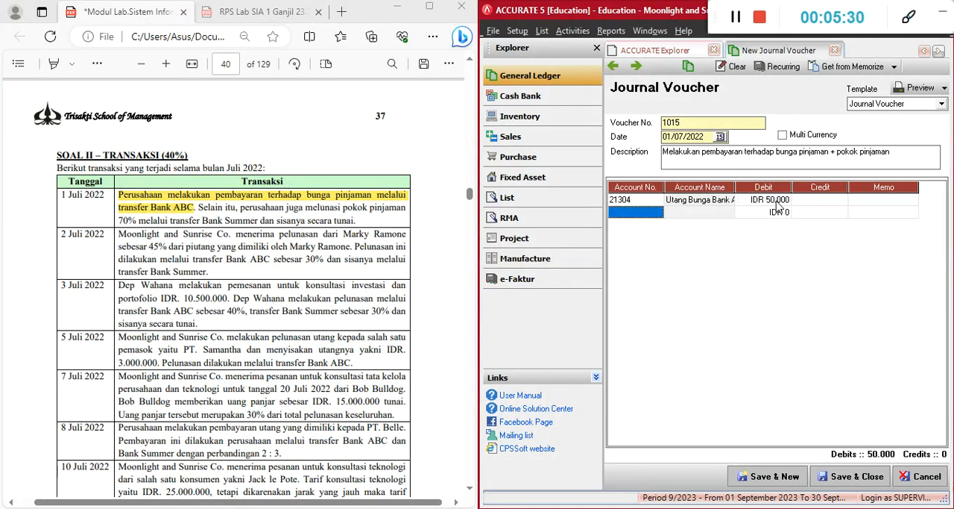
key("Return")
key("Return")
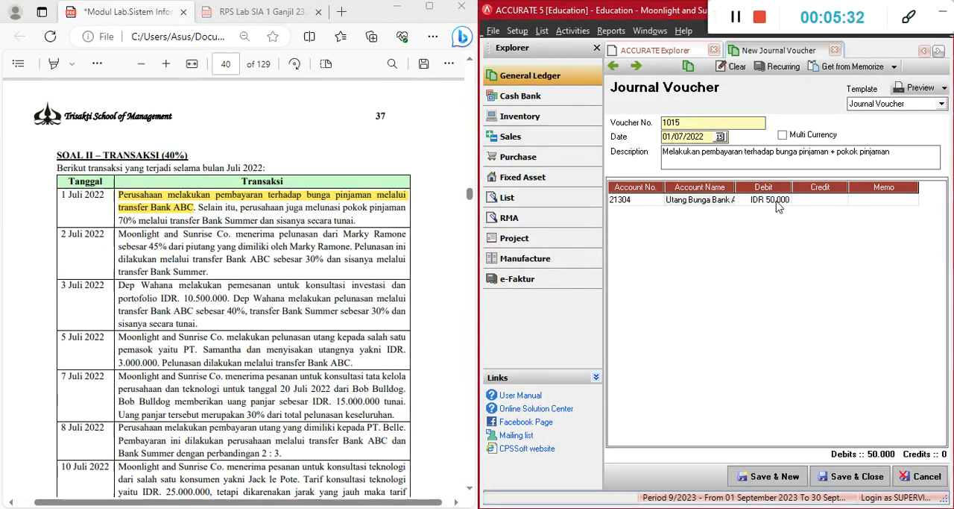
left_click(560, 310)
left_click(865, 199)
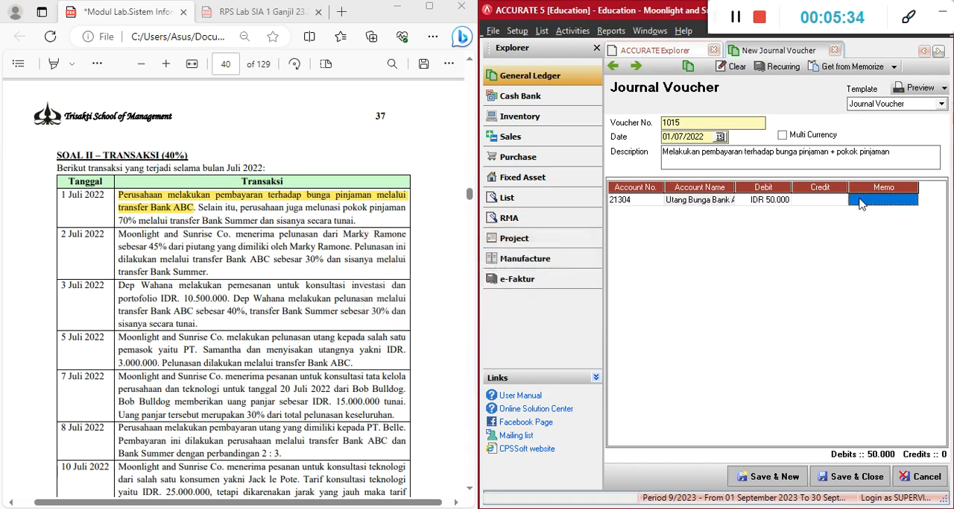
key("Tab")
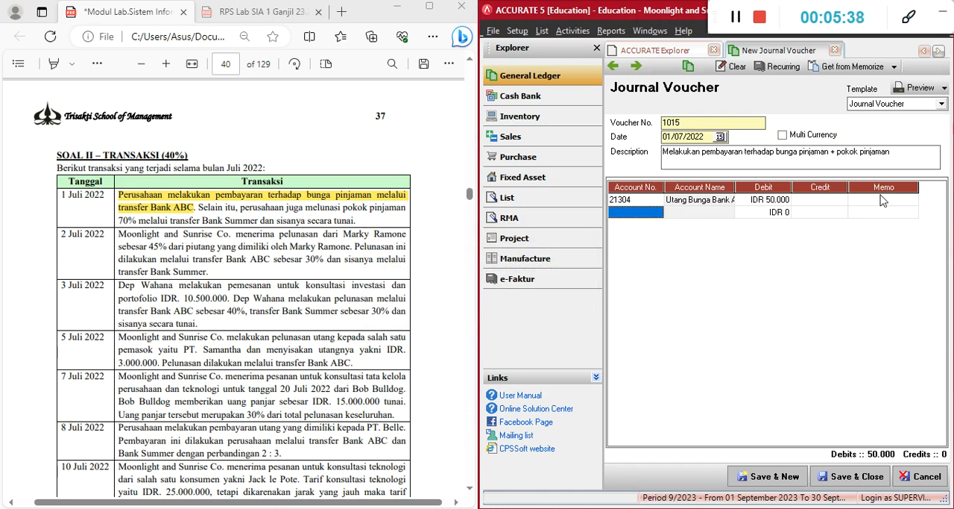
Add Bank ABC as the voucher's second line with a credit of IDR 50.000, and start a third line
type("ban")
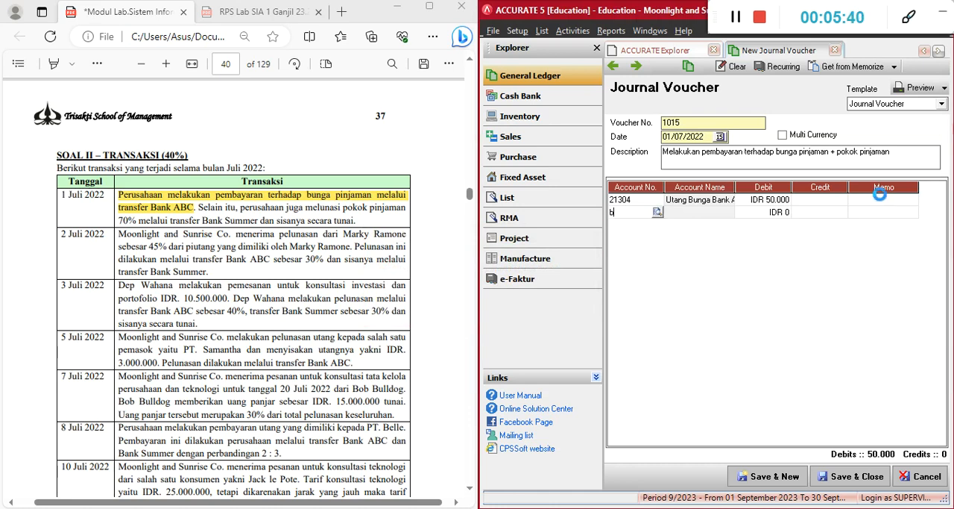
key("Return")
key("Return")
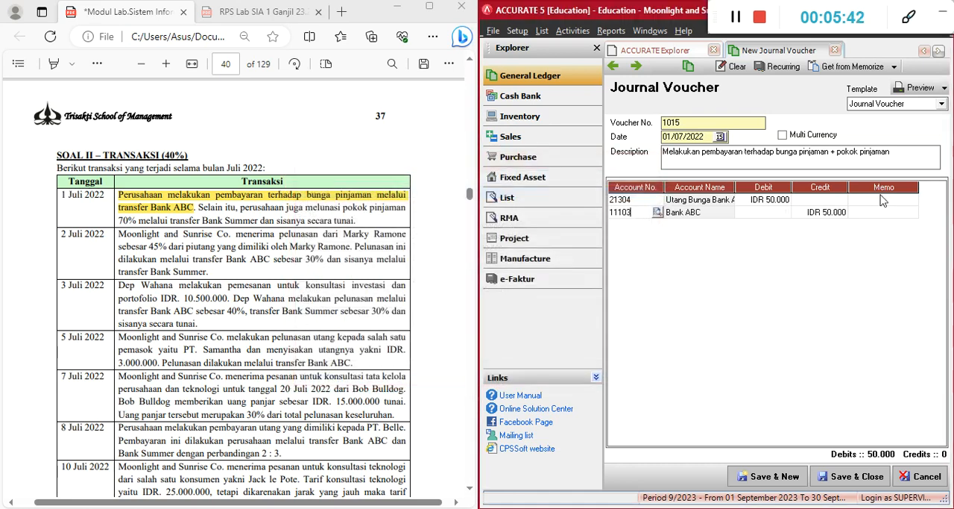
key("Tab")
key("Tab")
key("Tab")
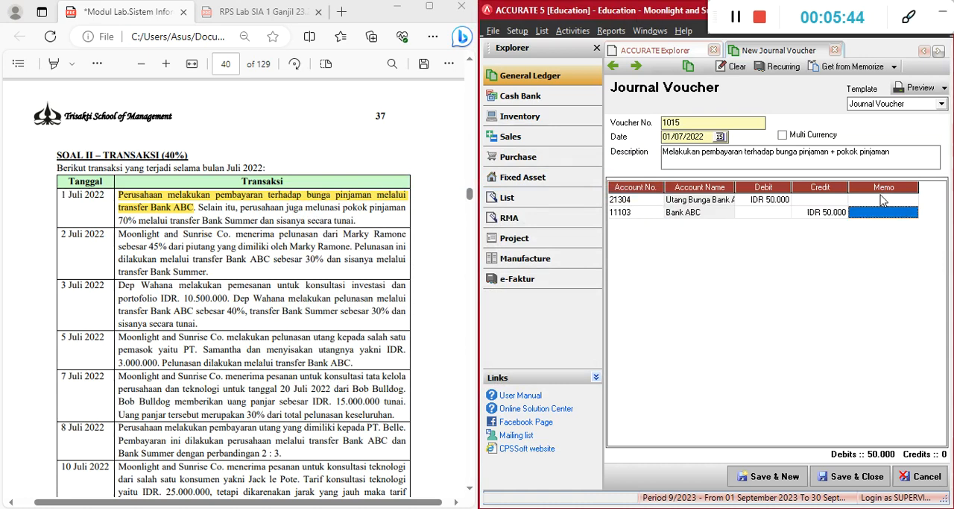
key("Tab")
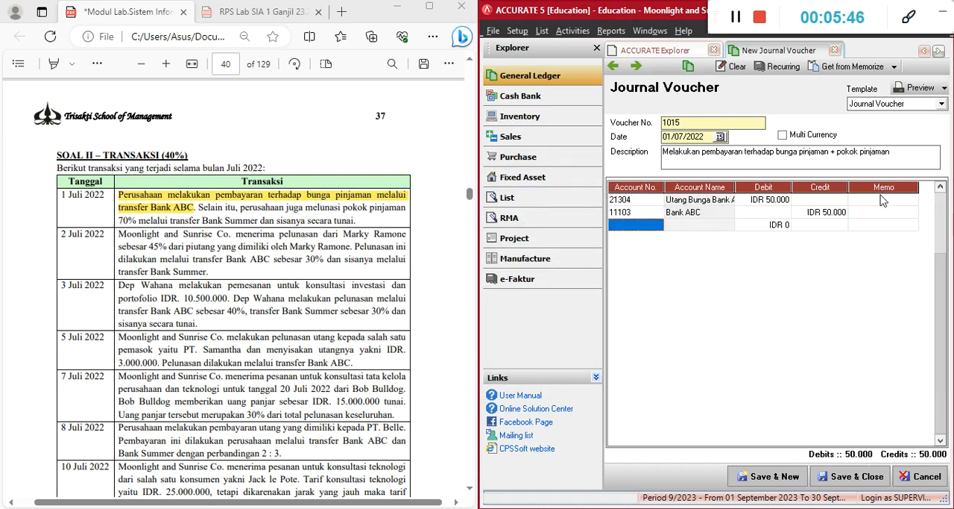
Add a third line to the journal voucher and choose the Utang Bank ABC account for it
key("Up")
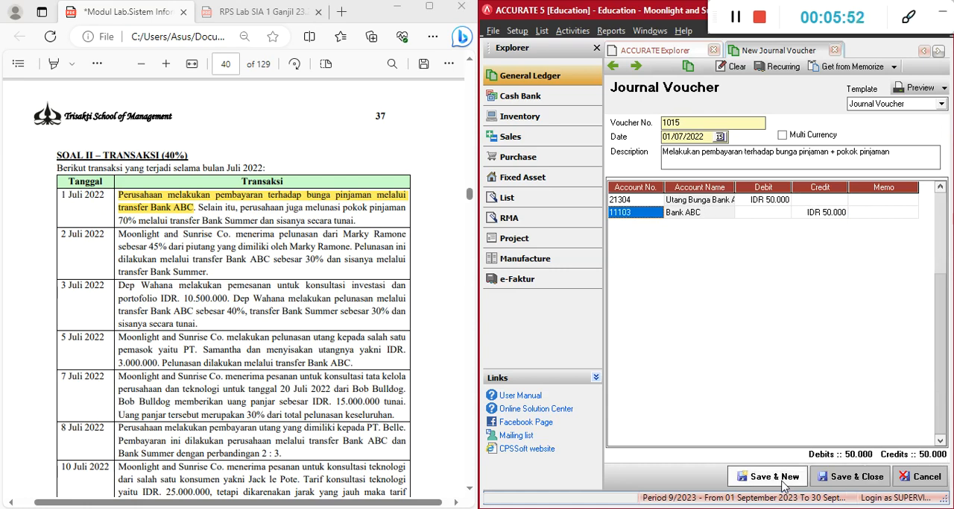
left_click(883, 213)
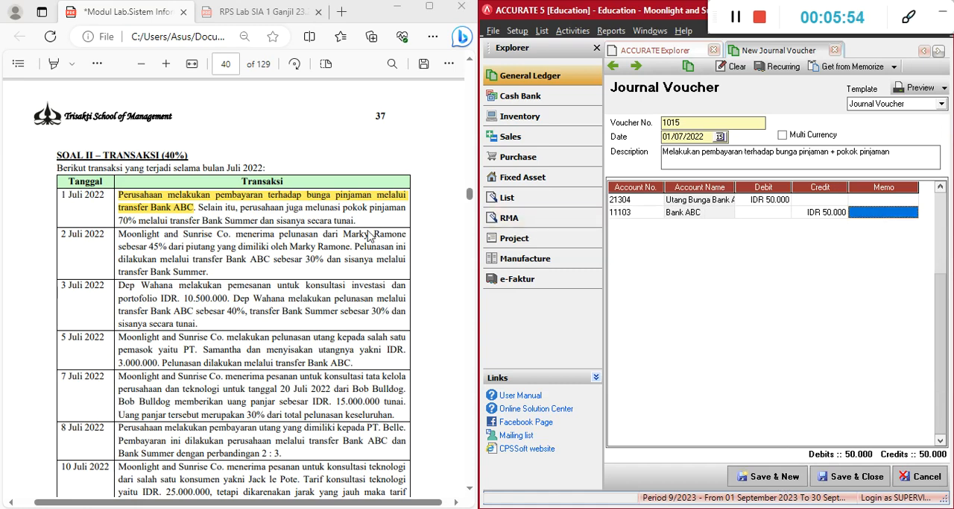
left_click(252, 222)
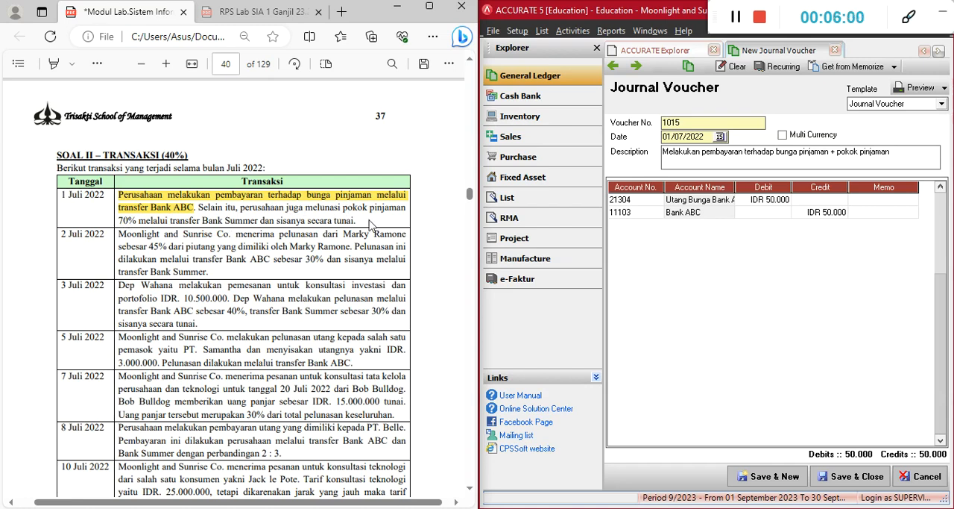
left_click(868, 212)
left_click(866, 213)
key("Tab")
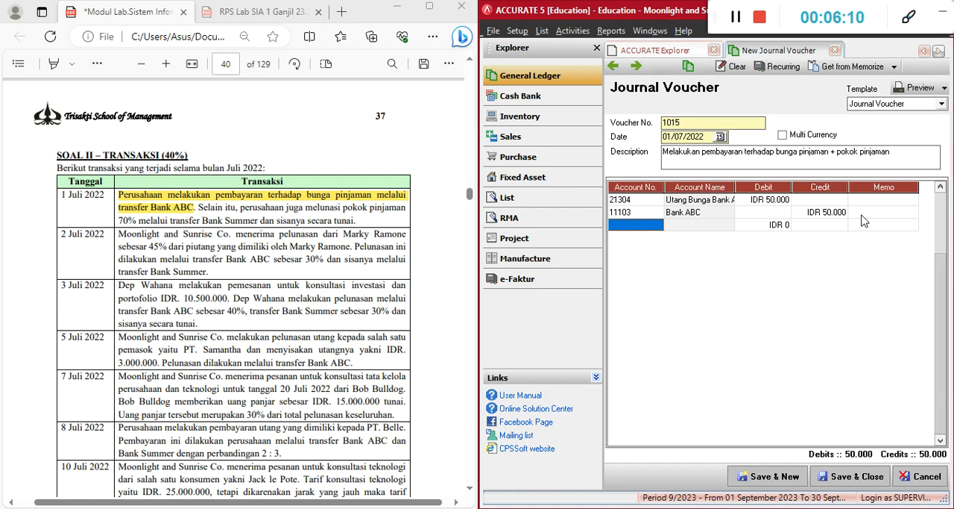
type("utang")
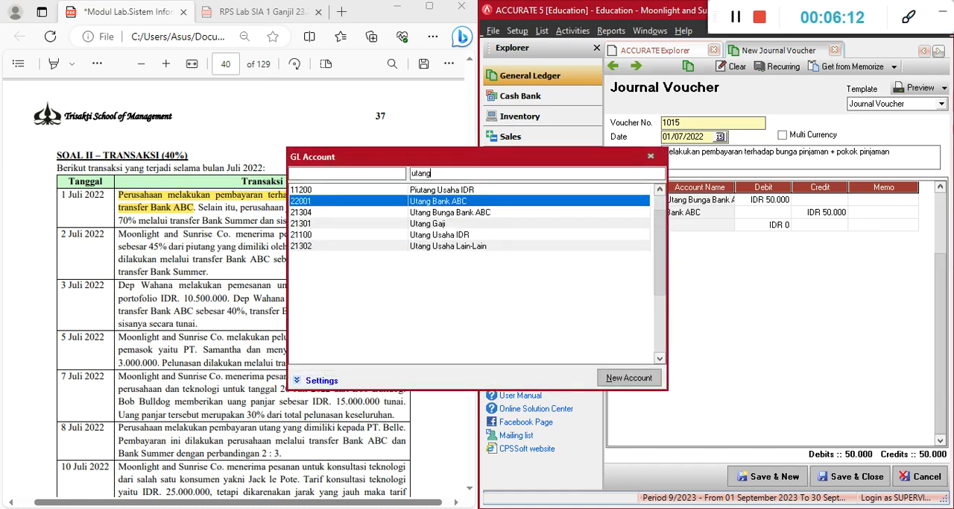
key("Return")
key("Tab")
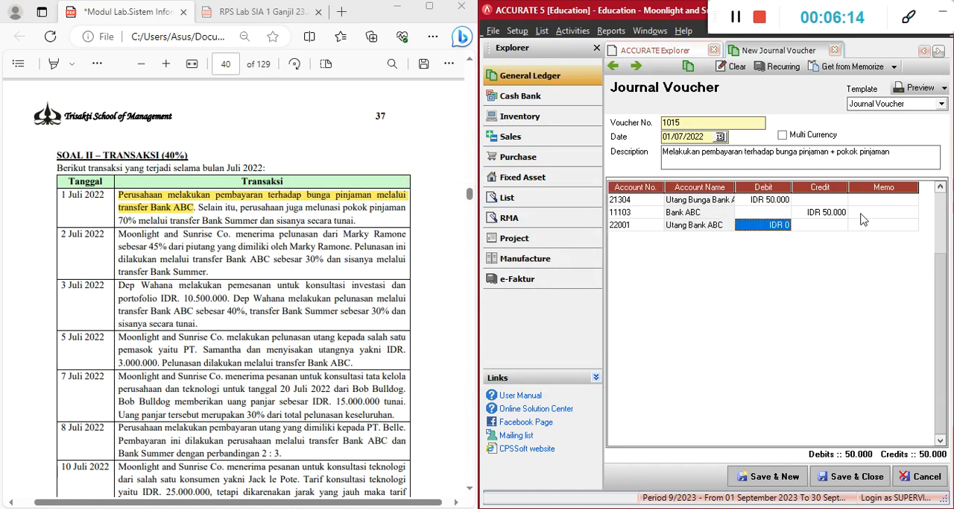
Look up the Utang Bank ABC balance in the Excel workbook's KJ Set Up sheet and the PDF module's account table
left_click(538, 508)
left_click(538, 507)
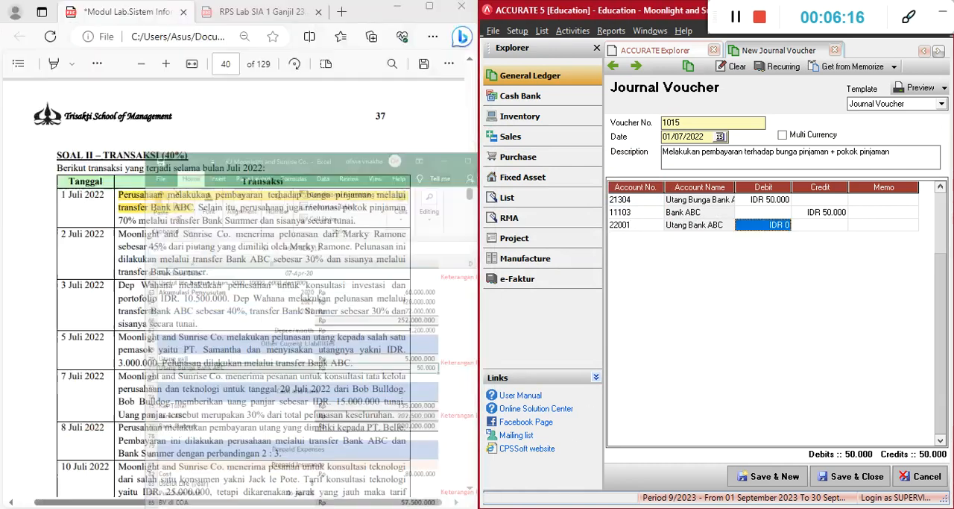
left_click(534, 508)
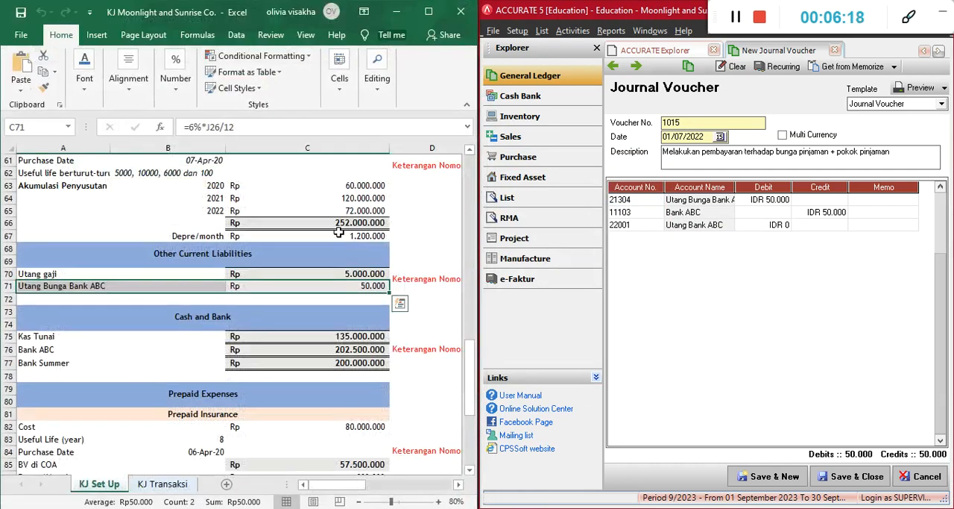
scroll(337, 458, "right", 5)
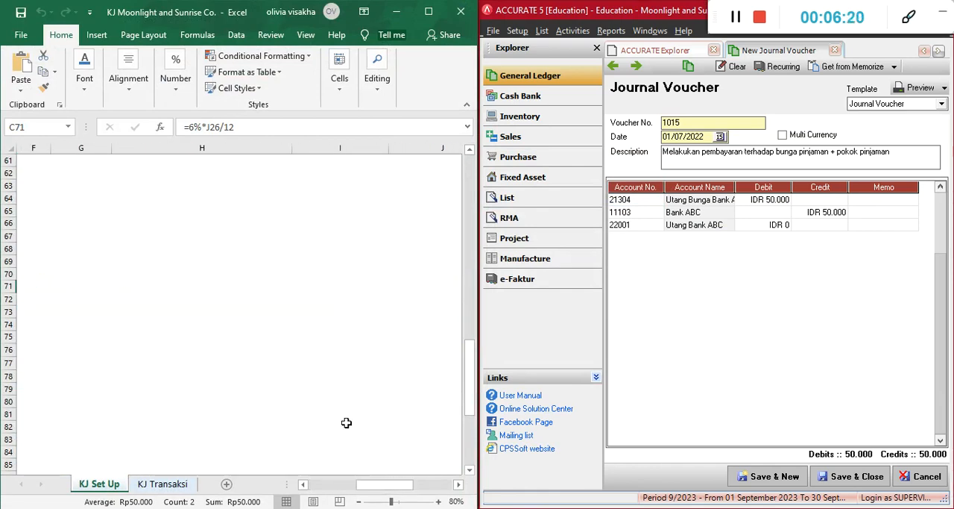
scroll(333, 402, "up", 5)
scroll(333, 402, "up", 13)
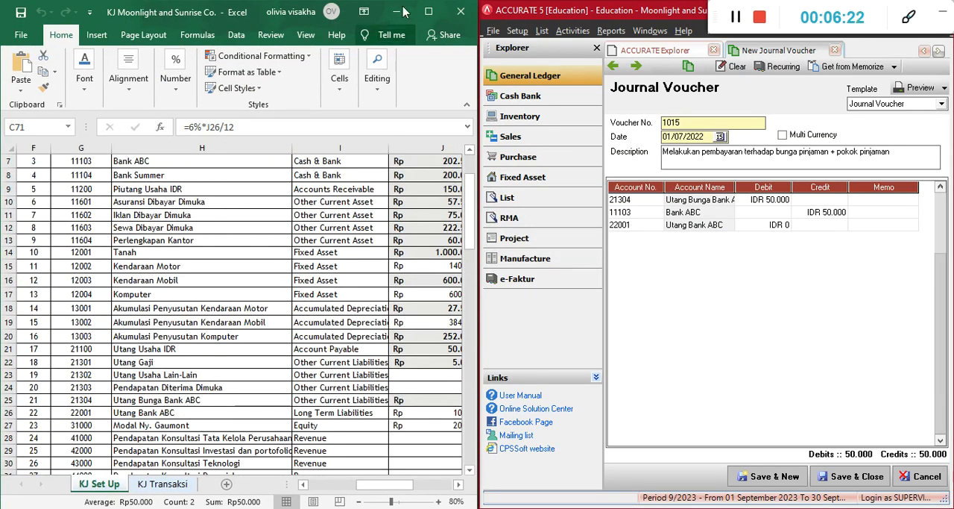
left_click(399, 18)
scroll(319, 187, "up", 15)
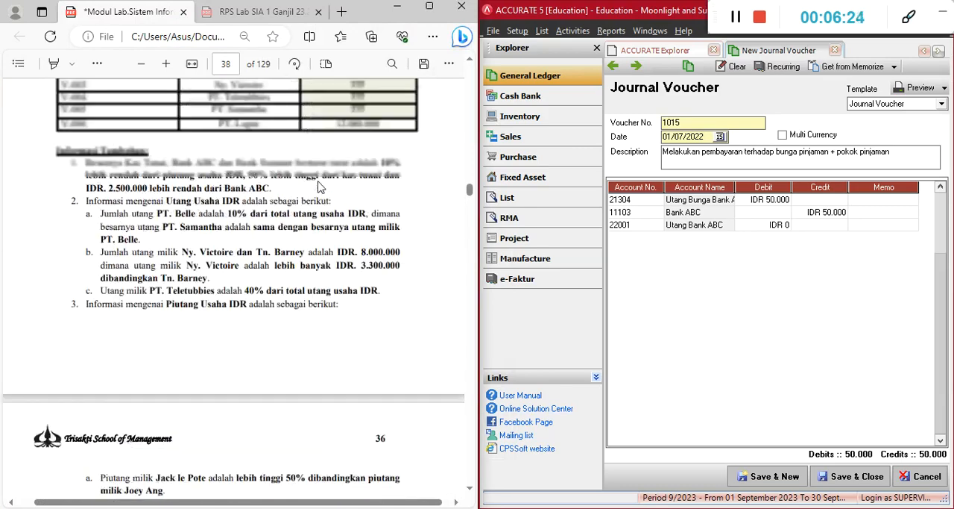
scroll(319, 187, "up", 7)
scroll(219, 275, "down", 3)
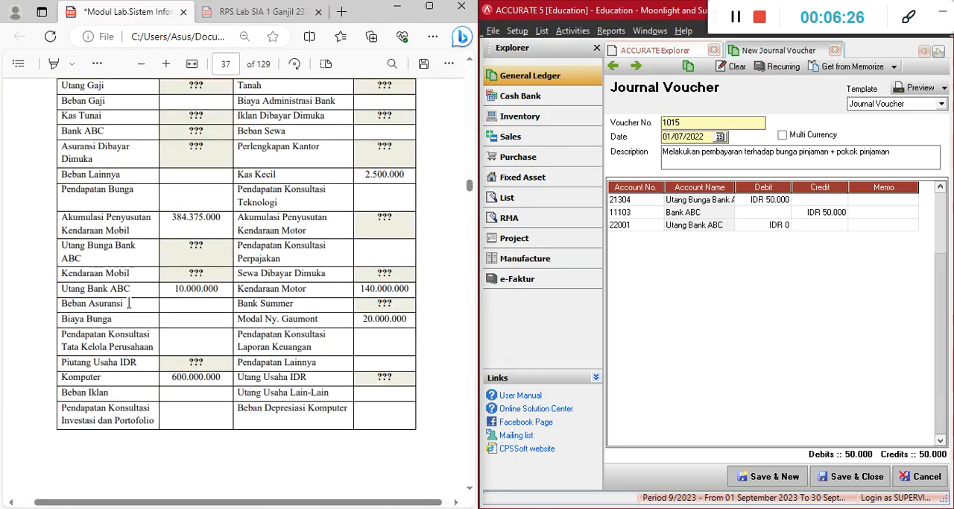
Debit the voucher's Utang Bank ABC line with IDR 10.000.000 and start a fourth line
left_click(773, 227)
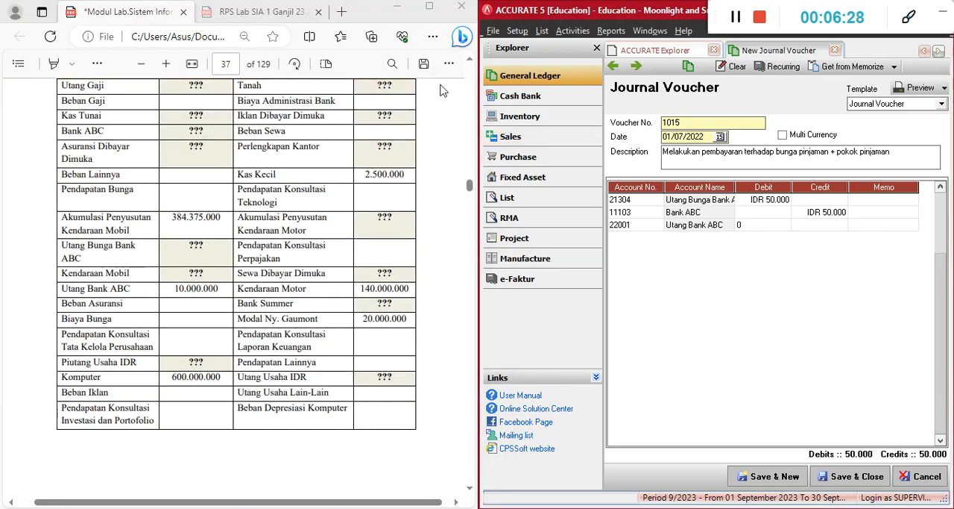
scroll(399, 121, "down", 10)
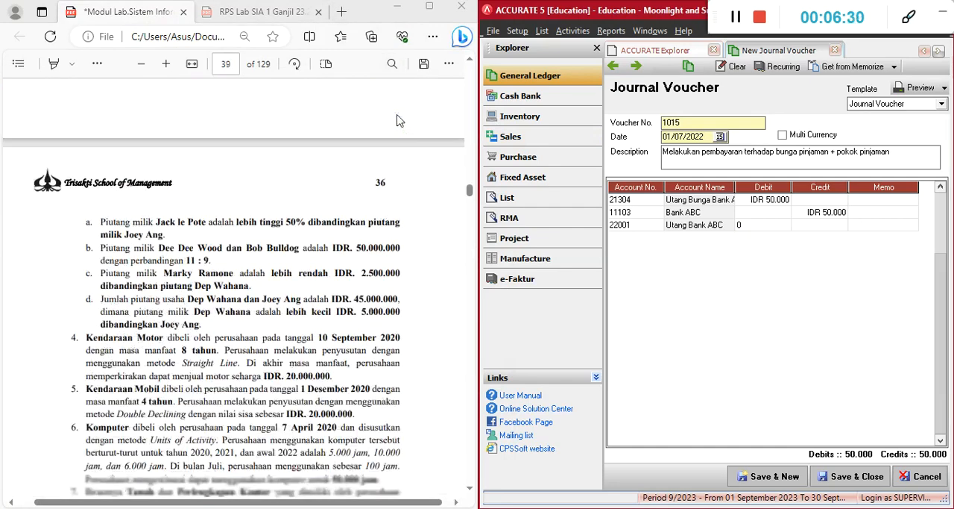
scroll(399, 121, "down", 5)
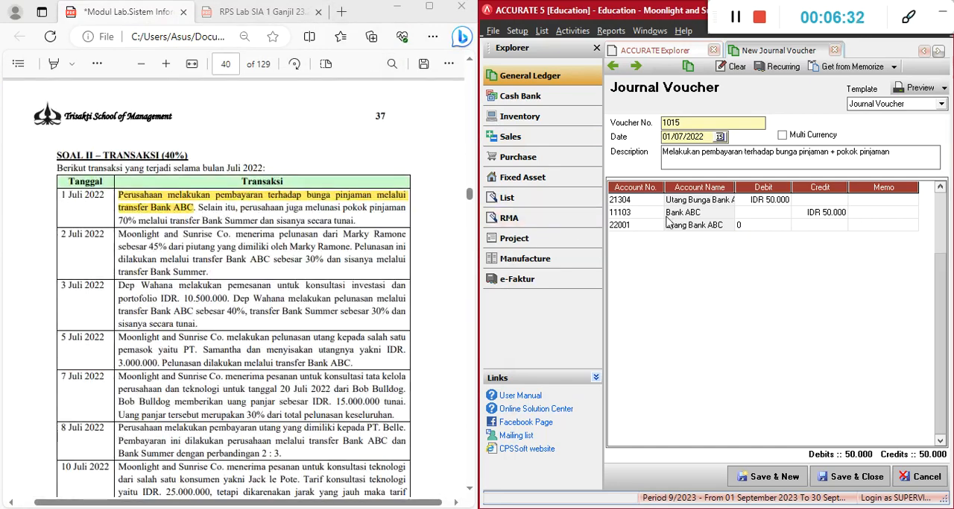
type("1")
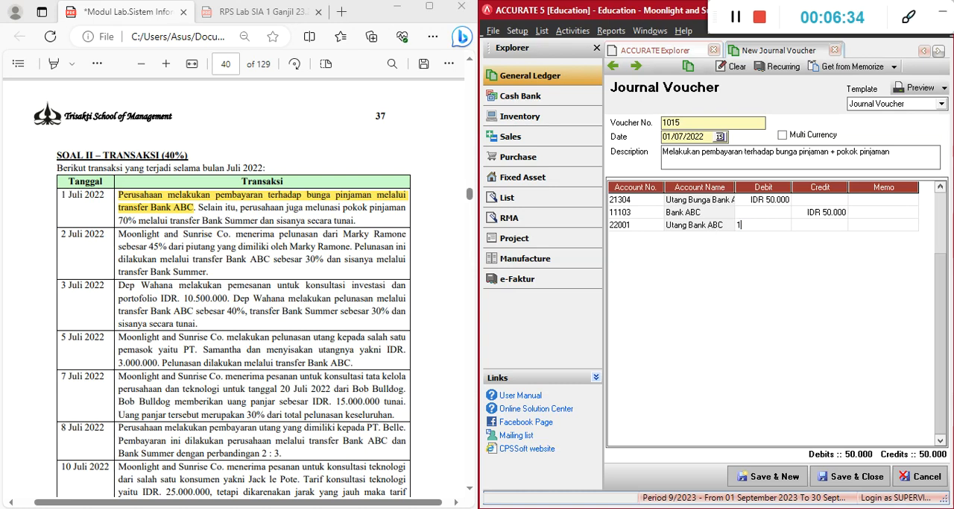
type("0.000.000")
key("Tab")
key("Tab")
key("Tab")
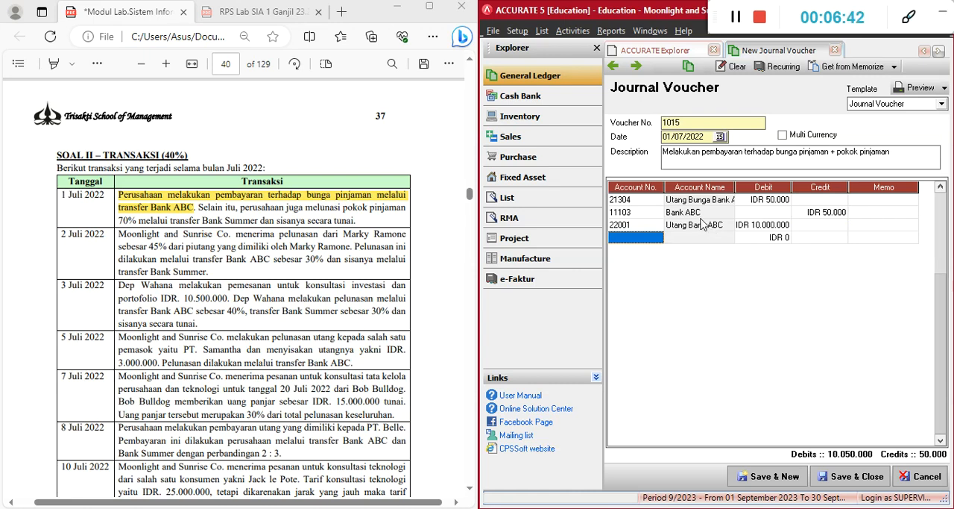
Add Bank Summer as the voucher's fourth line with a credit of IDR 7.000.000, and start a fifth line
type("bank")
key("Down")
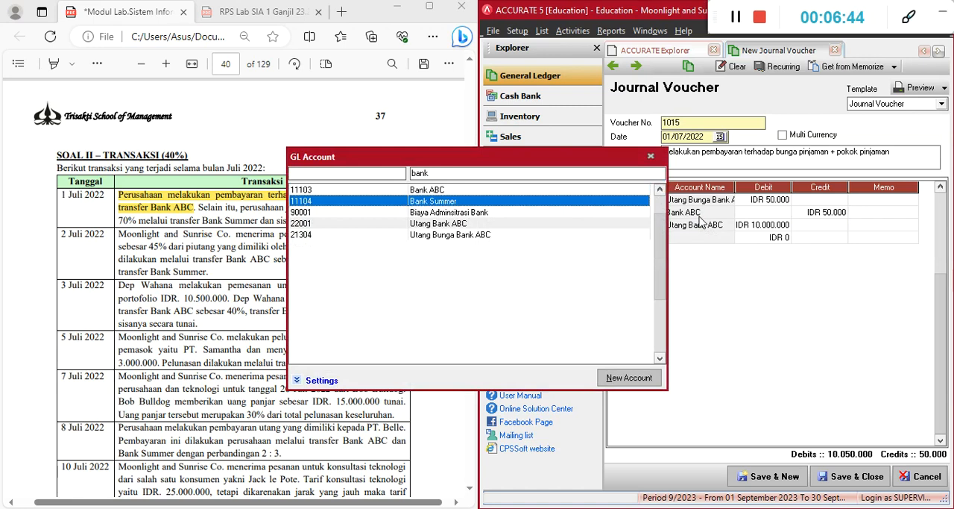
key("Return")
key("Tab")
key("Tab")
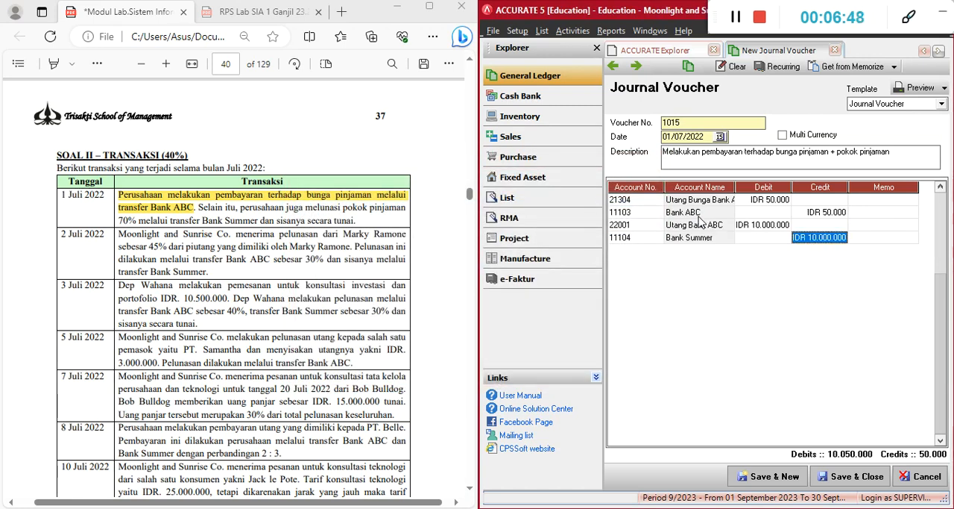
type("7")
type("00000")
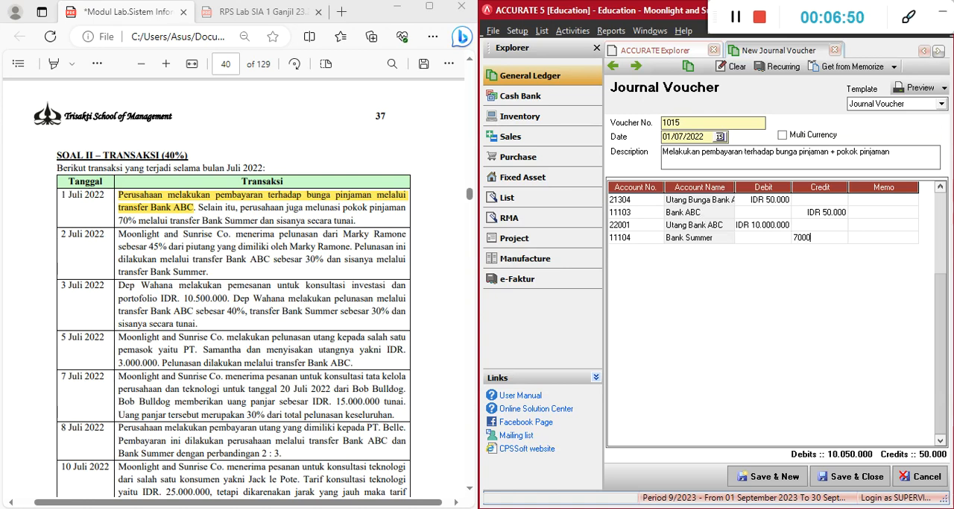
key("Return")
key("Return")
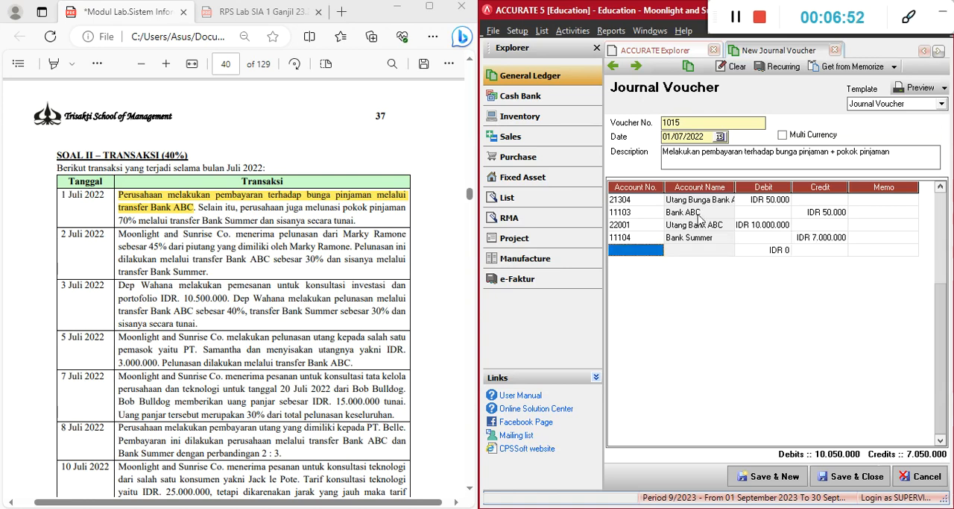
Add Kas Tunai as the voucher's fifth line with a credit of IDR 3.000.000
type("kas")
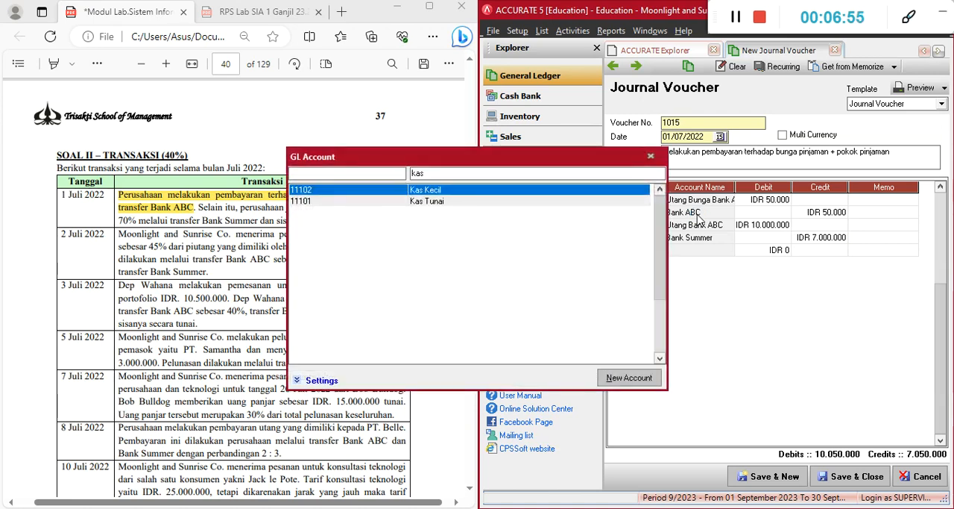
key("Down")
key("Return")
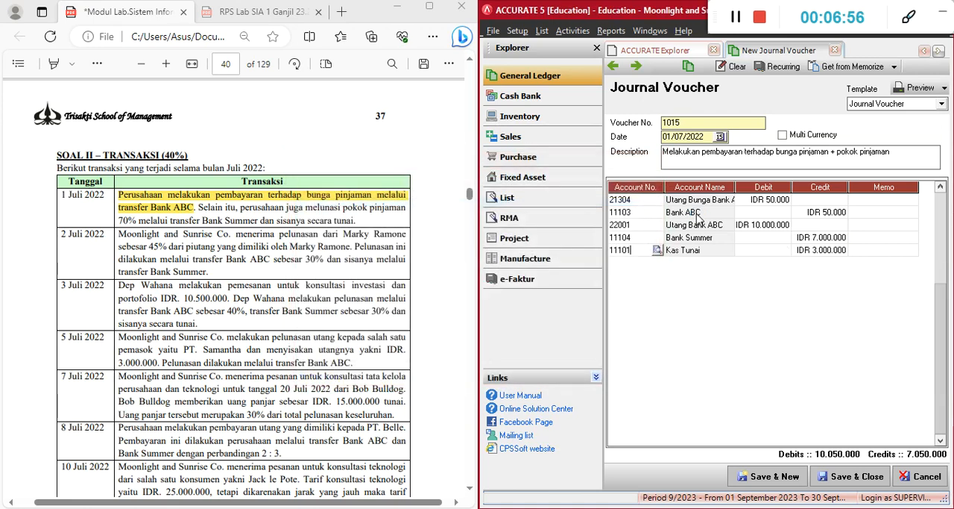
key("Return")
key("Return")
key("Return")
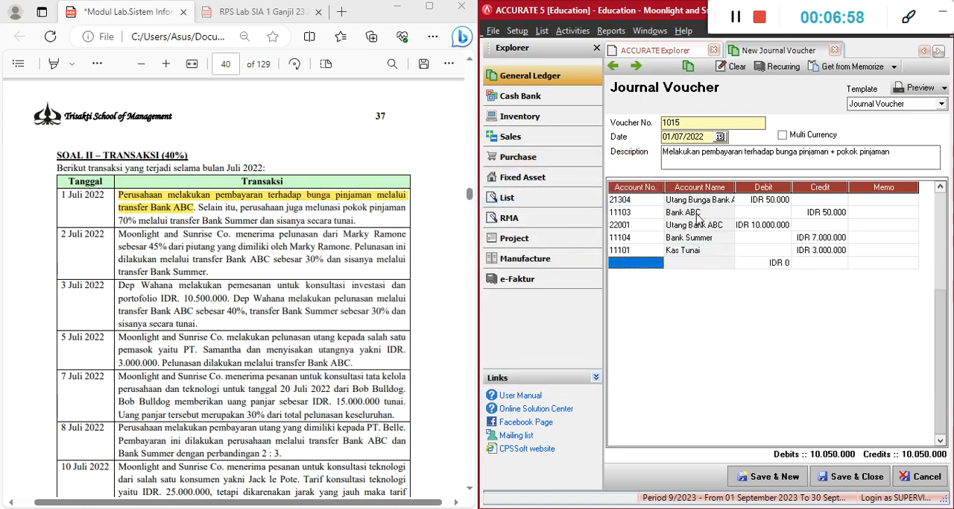
Save the 1 July voucher without an empty last line, and date the new voucher 02/07/2022
key("Up")
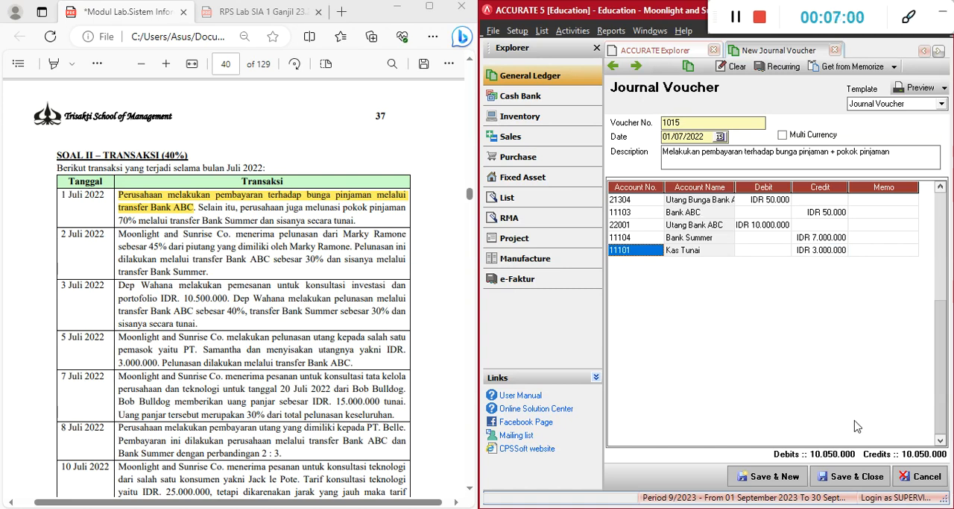
left_click(774, 480)
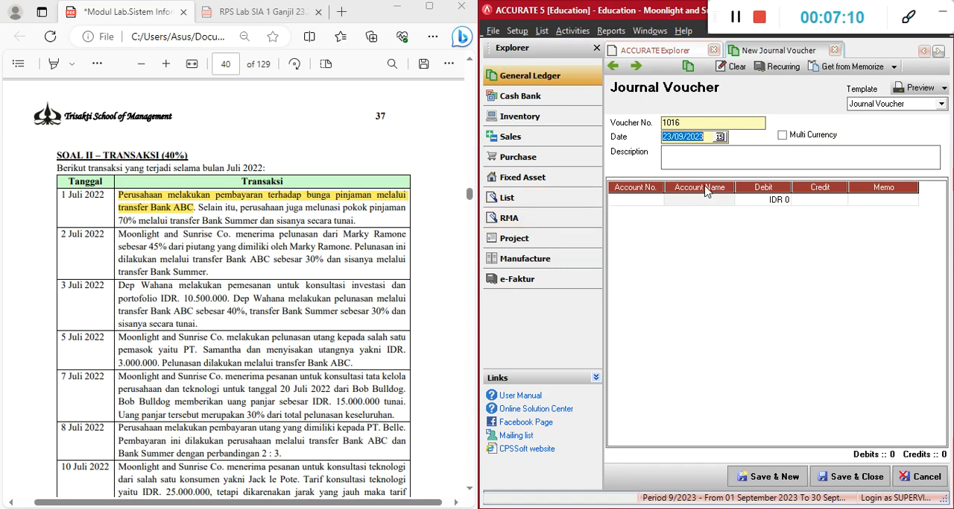
type("02/07/202")
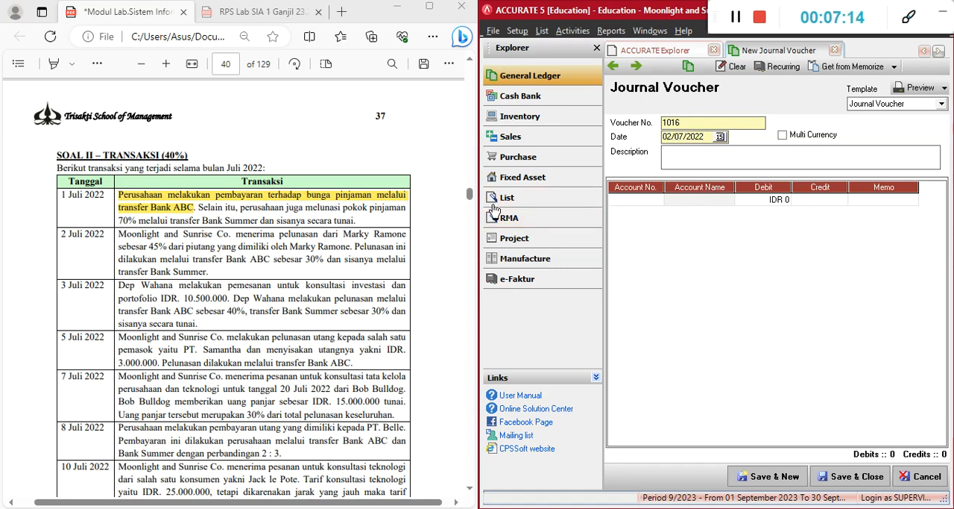
Read the 2 July transaction in the PDF module, noting the settled share of the receivable and the two receiving banks
left_click(235, 295)
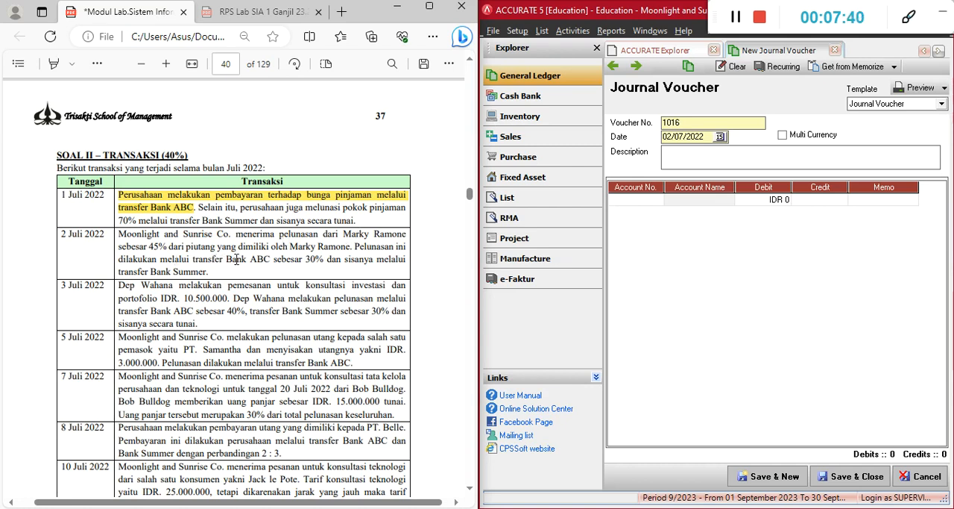
left_click_drag(226, 259, 270, 259)
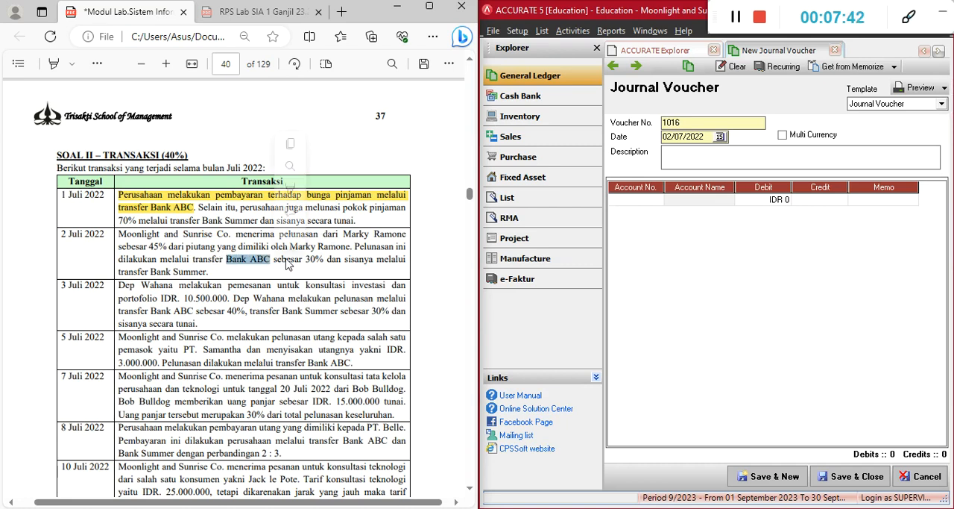
left_click(163, 272)
left_click_drag(152, 273, 207, 273)
left_click(139, 236)
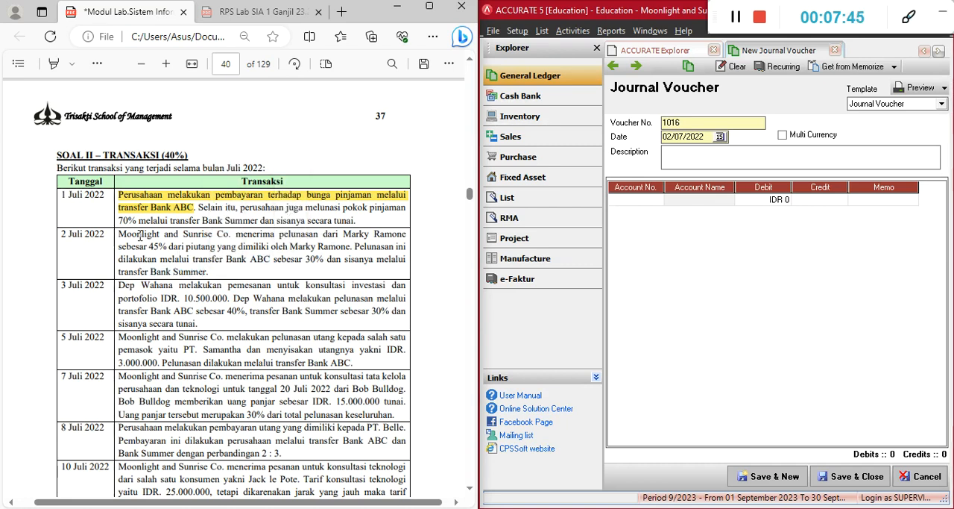
left_click_drag(149, 245, 178, 247)
left_click(212, 251)
Open the Customers list in Accurate 5 while keeping the new journal voucher open
left_click(542, 31)
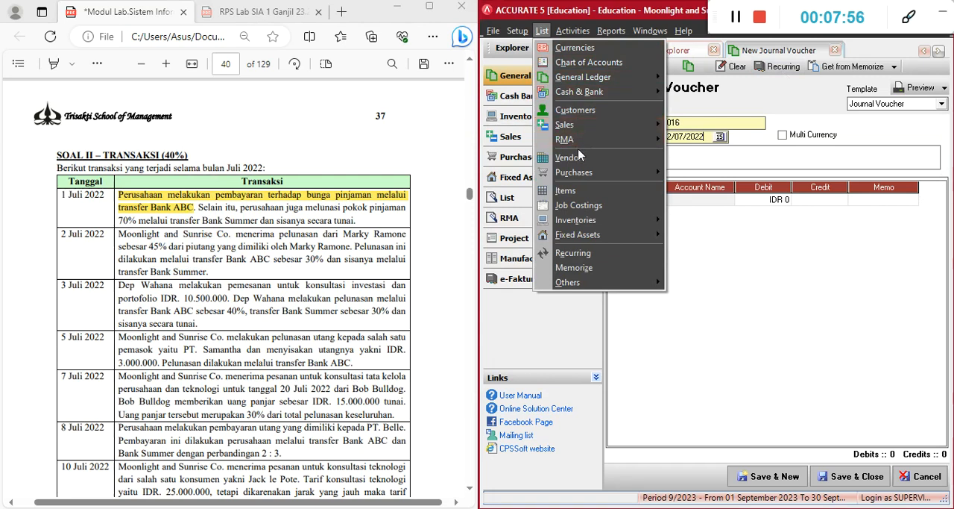
left_click(572, 112)
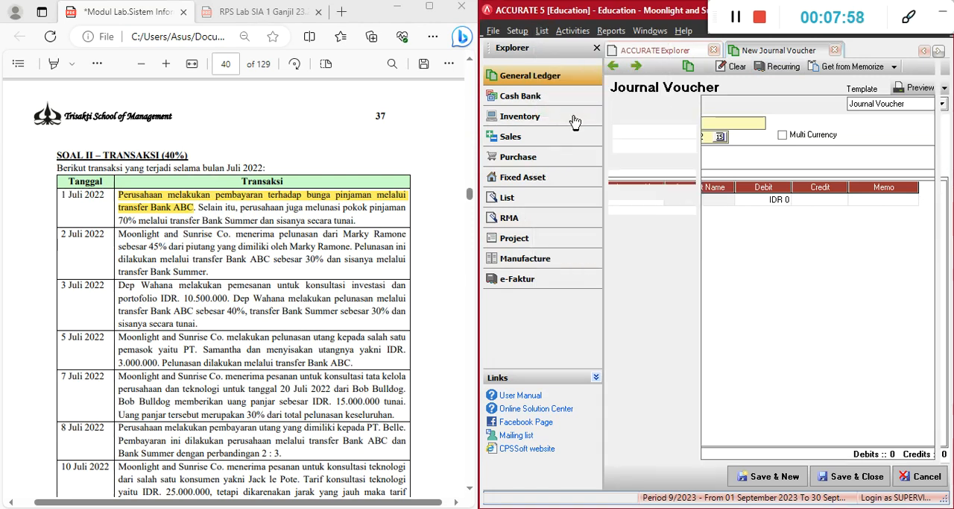
left_click(542, 31)
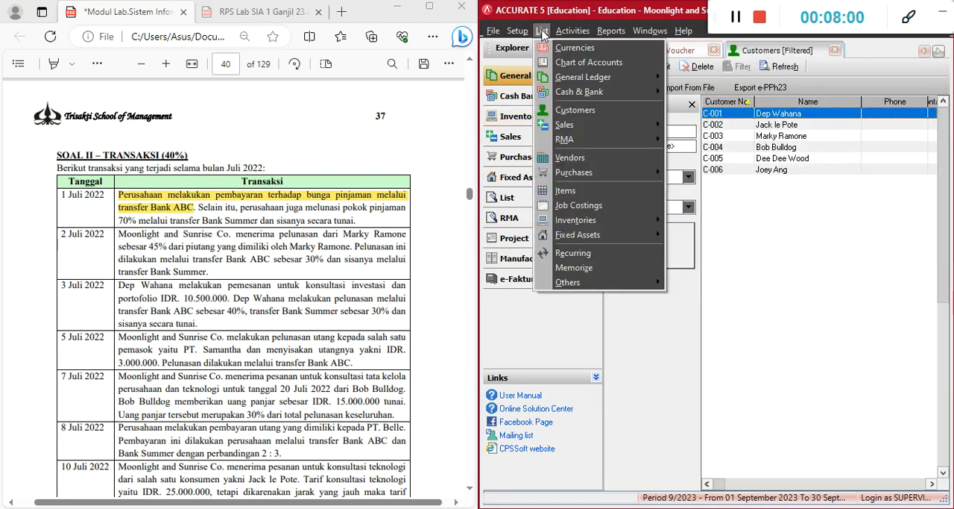
left_click(742, 192)
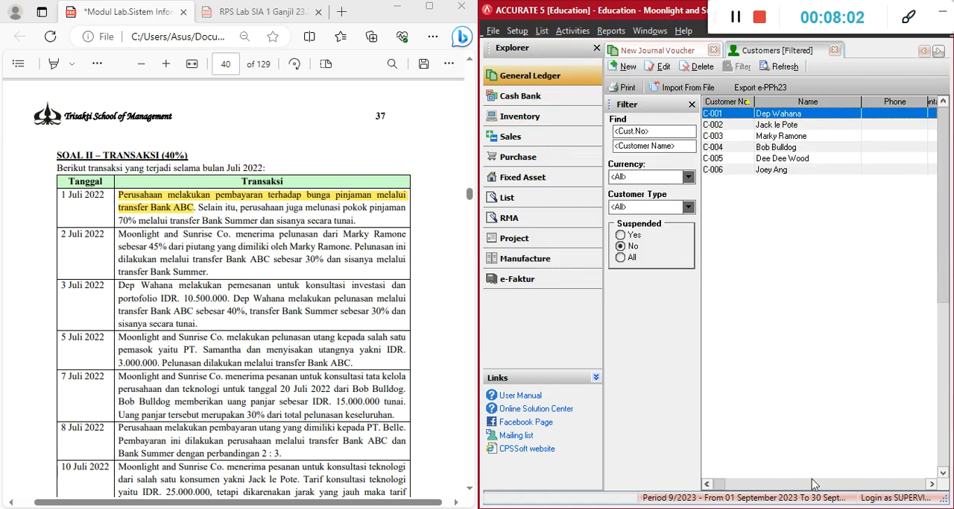
Look up the receivable balance of the 2 July transaction's customer in the Customers list
left_click(744, 484)
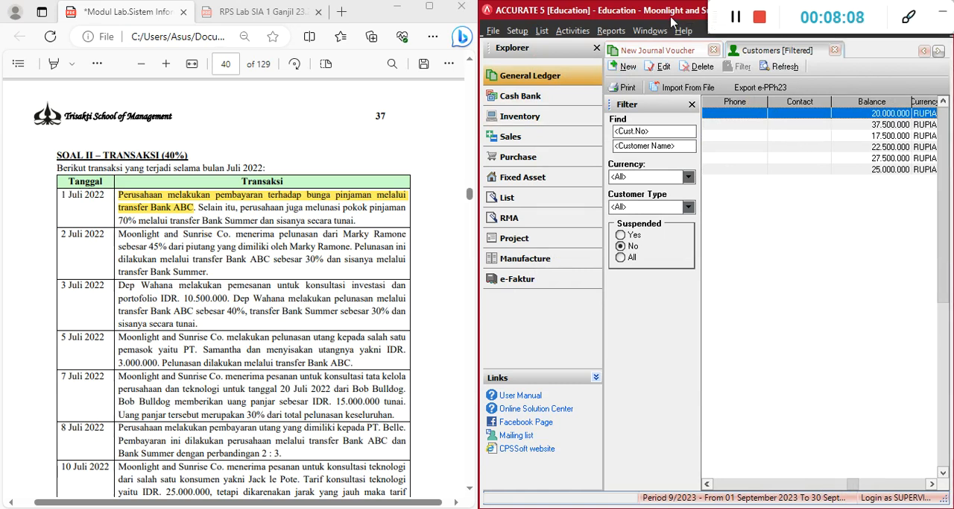
left_click_drag(675, 23, 457, 77)
left_click(527, 65)
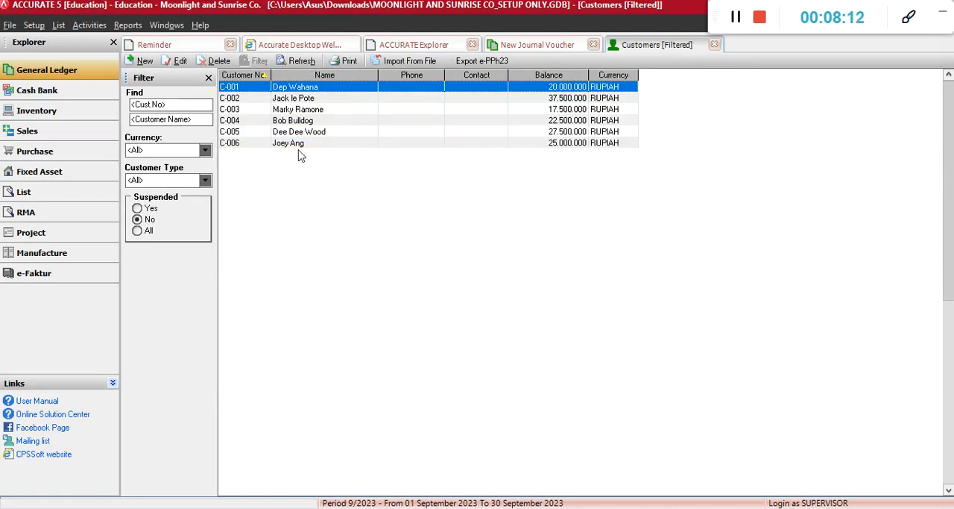
left_click(317, 111)
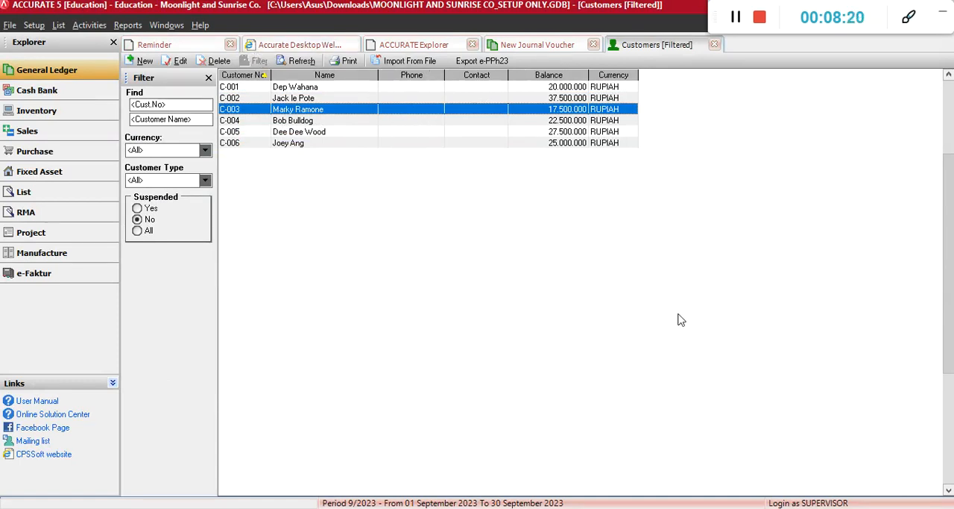
Close the Customers list and place the open journal voucher beside the PDF module
key("super+Right")
key("Return")
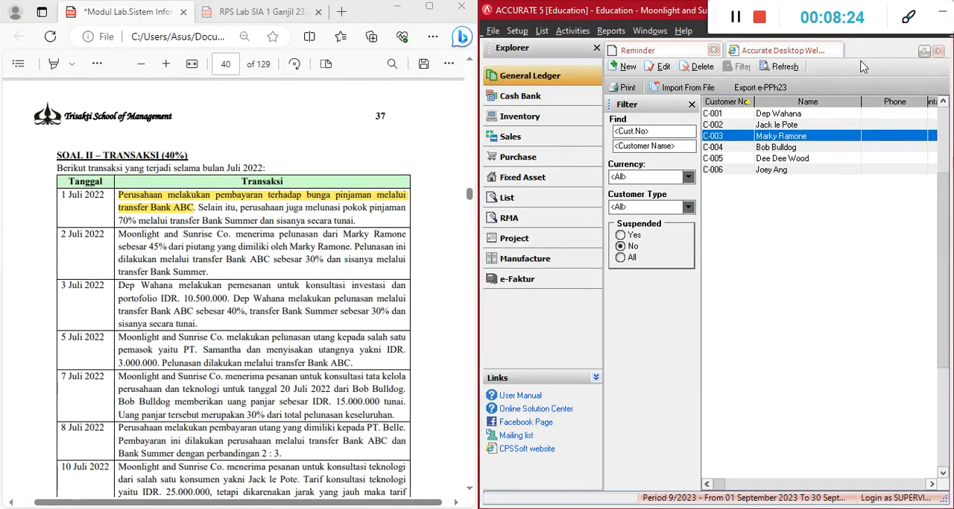
left_click_drag(653, 15, 404, 16)
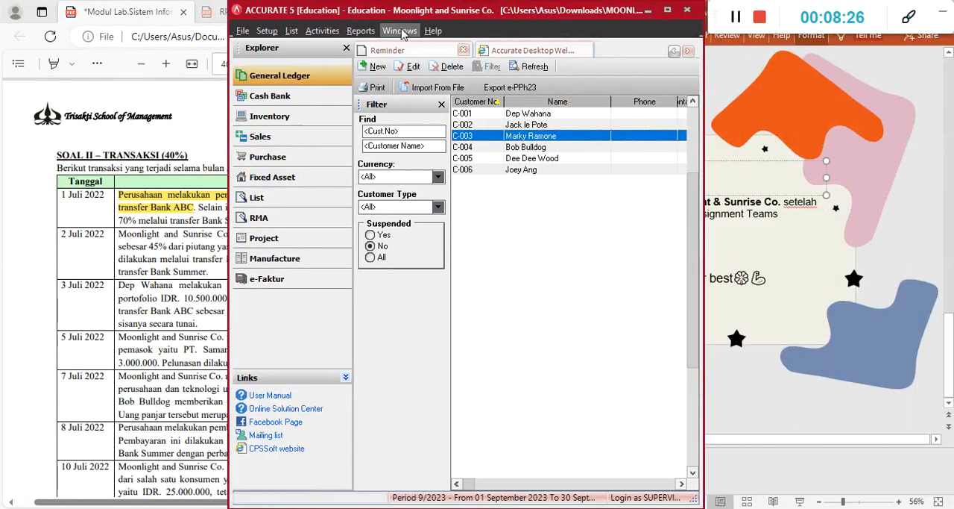
left_click(667, 10)
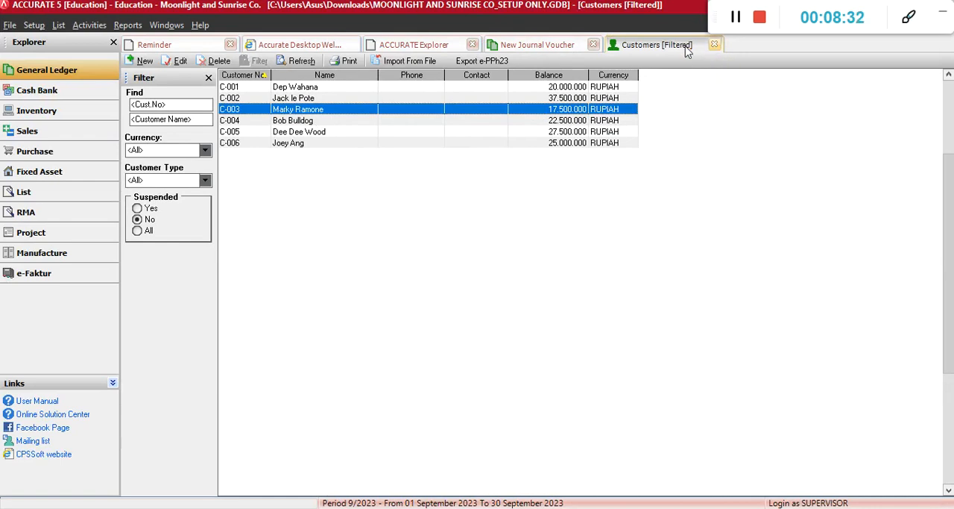
left_click(714, 45)
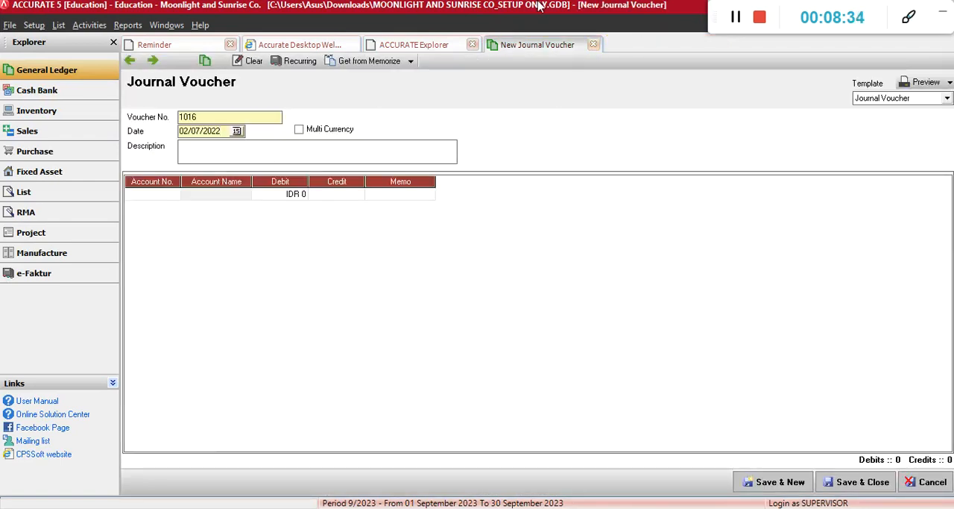
key("super+Right")
left_click(181, 96)
left_click(727, 151)
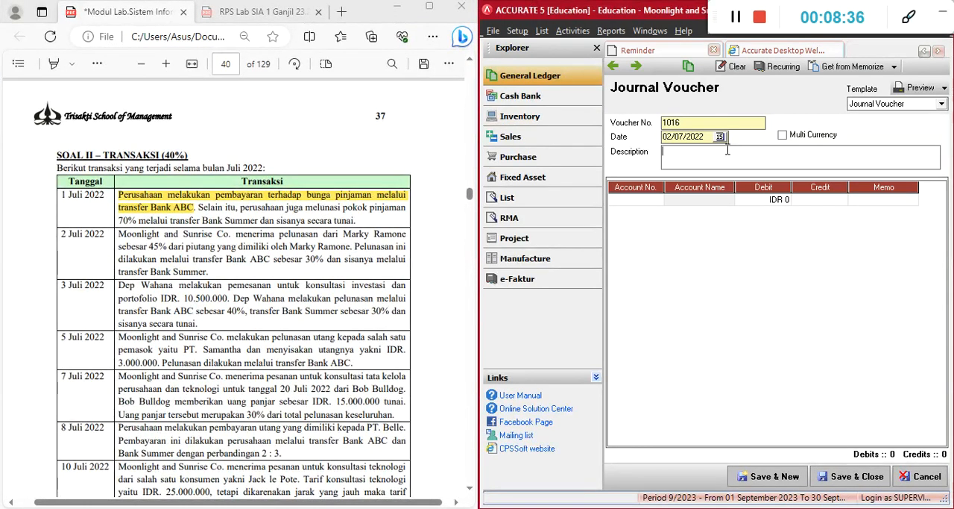
Calculate the settled share of the receivable in Calculator as 45% of 17.500.000
left_click(649, 201)
double_click(151, 245)
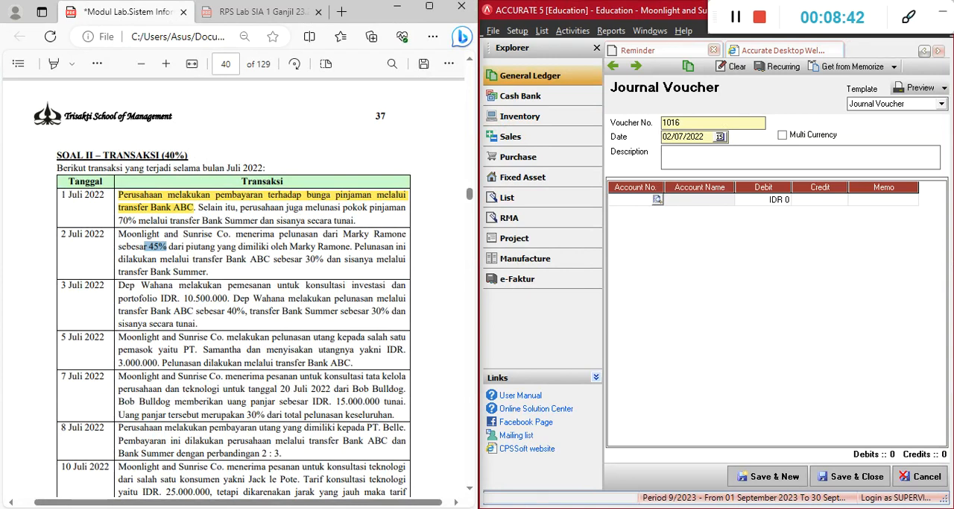
mouse_move(596, 508)
left_click(582, 488)
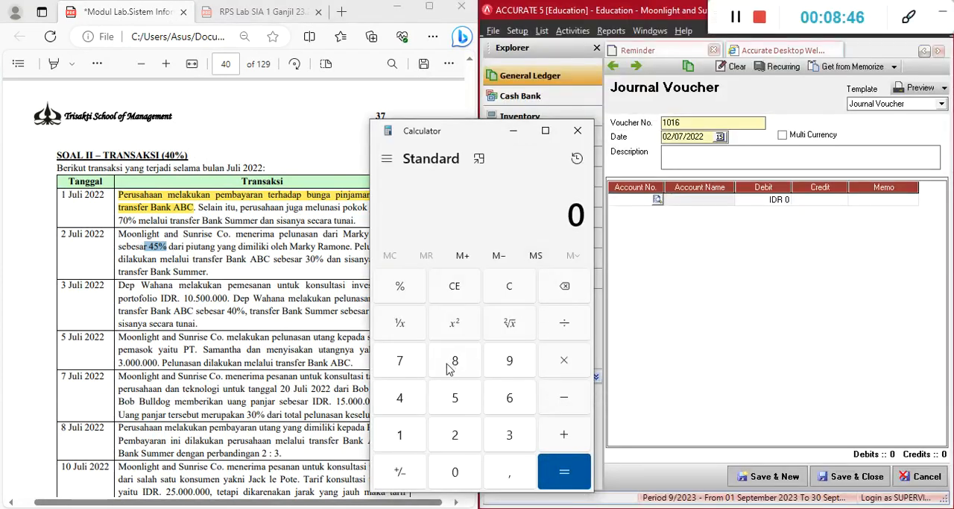
type("17")
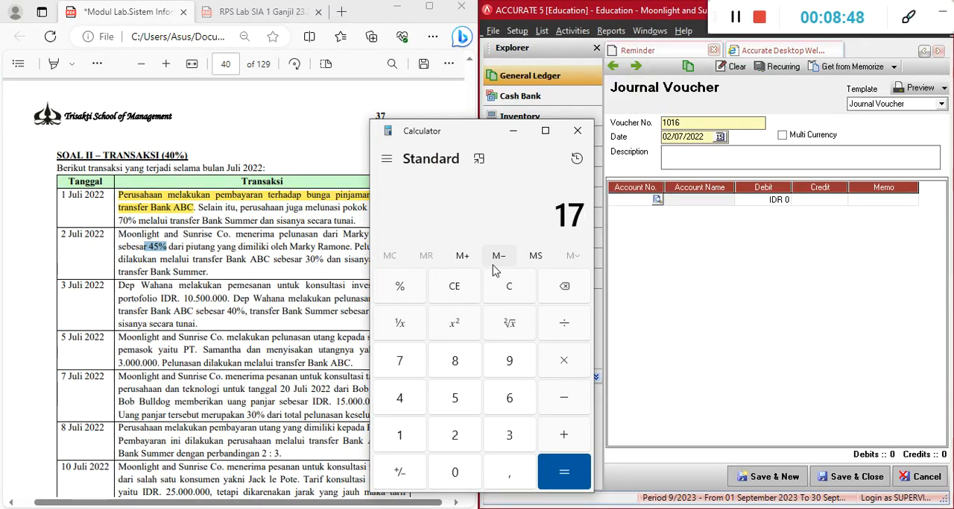
type(".500.000")
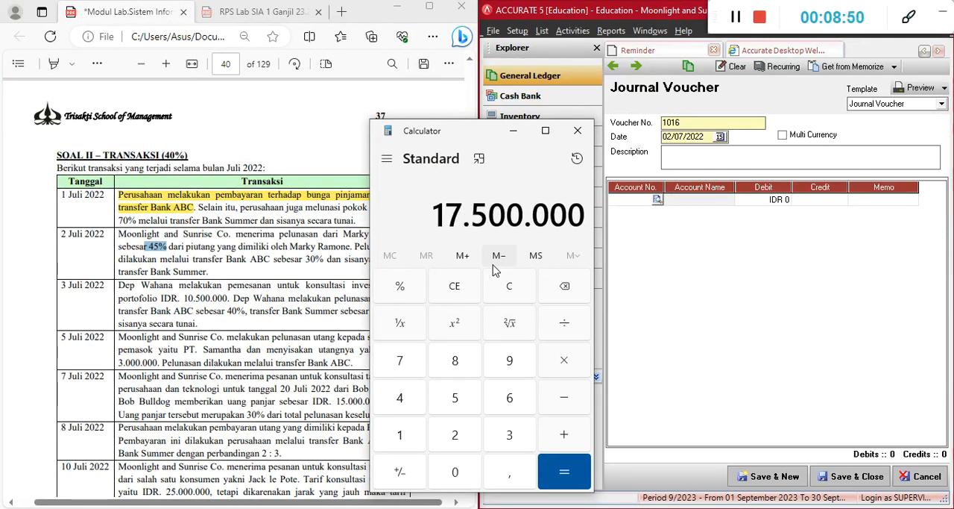
key("asterisk")
type("45")
key("percent")
key("Return")
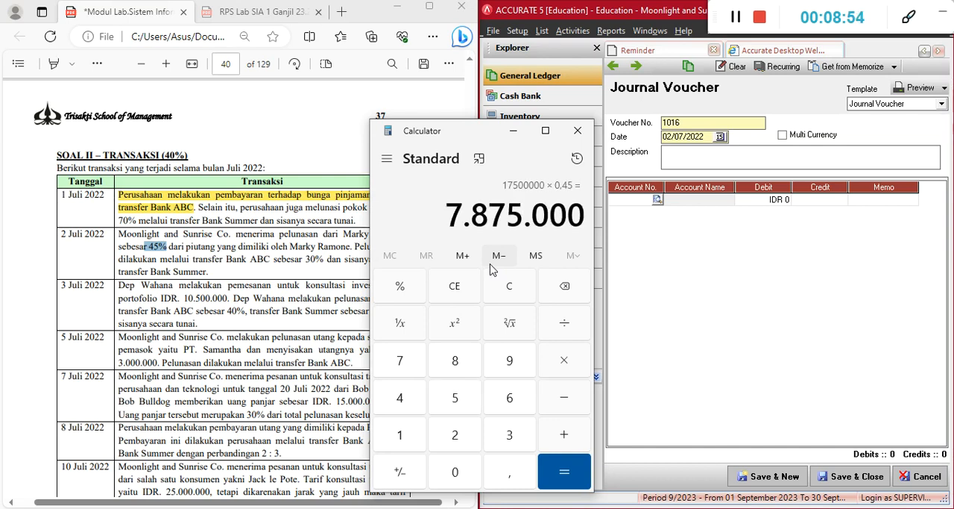
Bring the PDF module and Accurate 5 back side by side, and minimize Calculator
left_click_drag(472, 135, 448, 137)
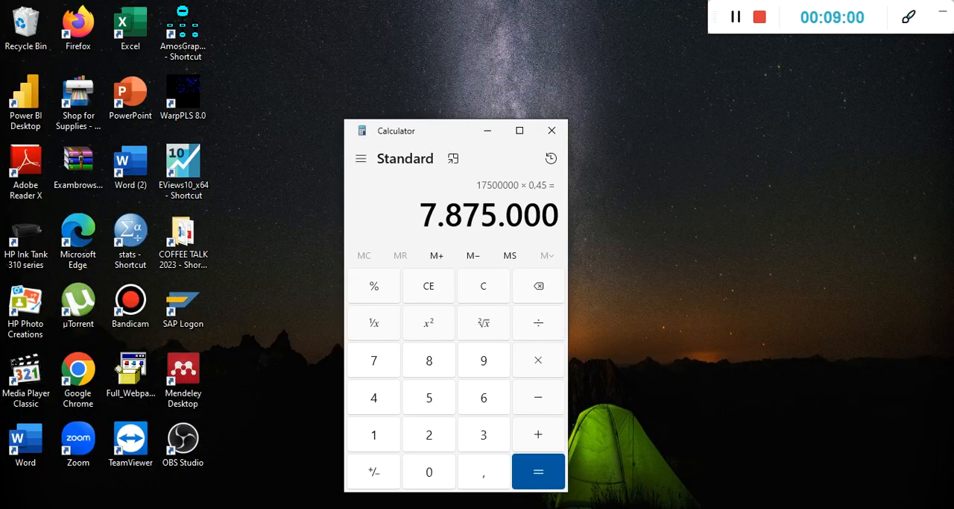
key("alt+Tab")
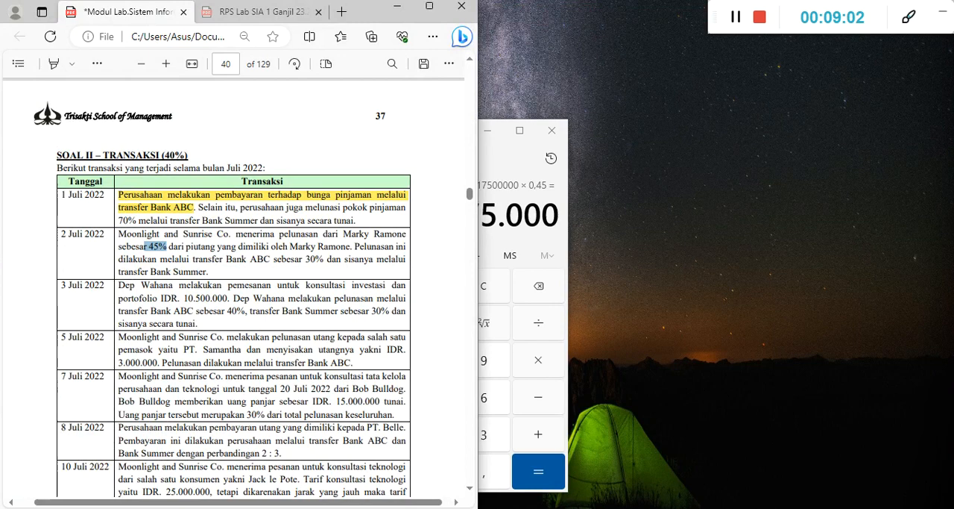
key("alt+Tab")
left_click(527, 64)
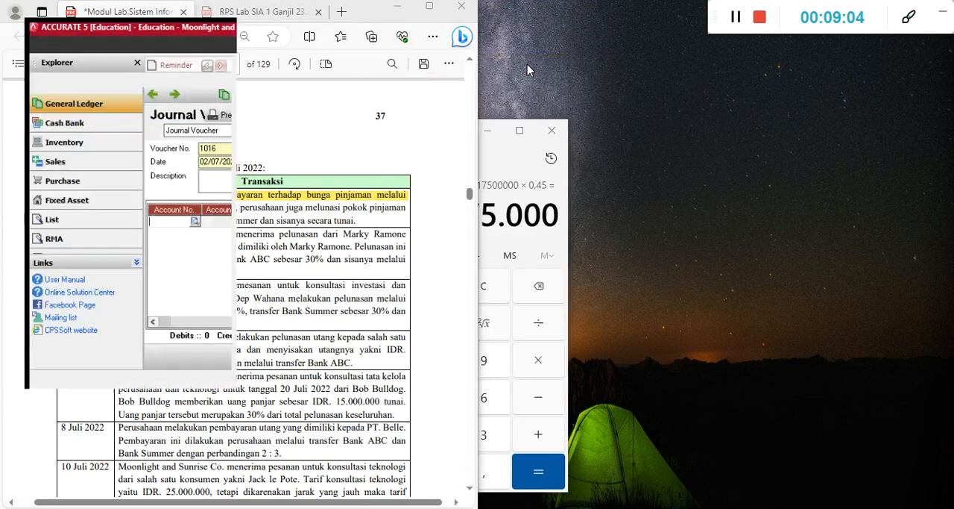
key("super+Right")
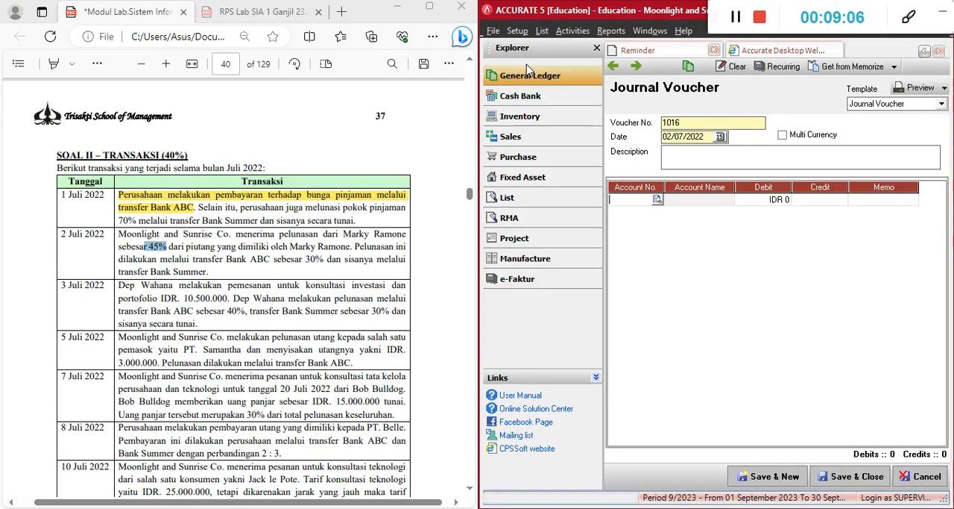
key("alt+Tab")
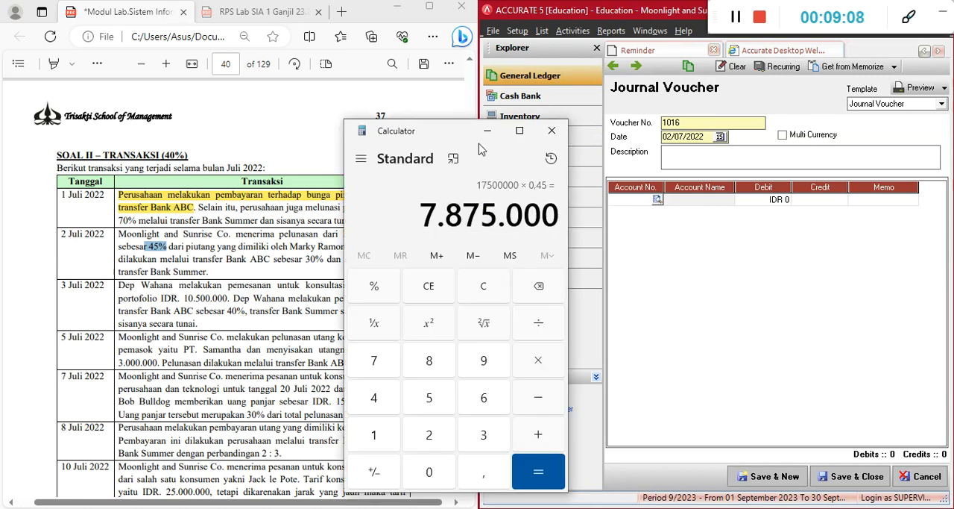
left_click(488, 131)
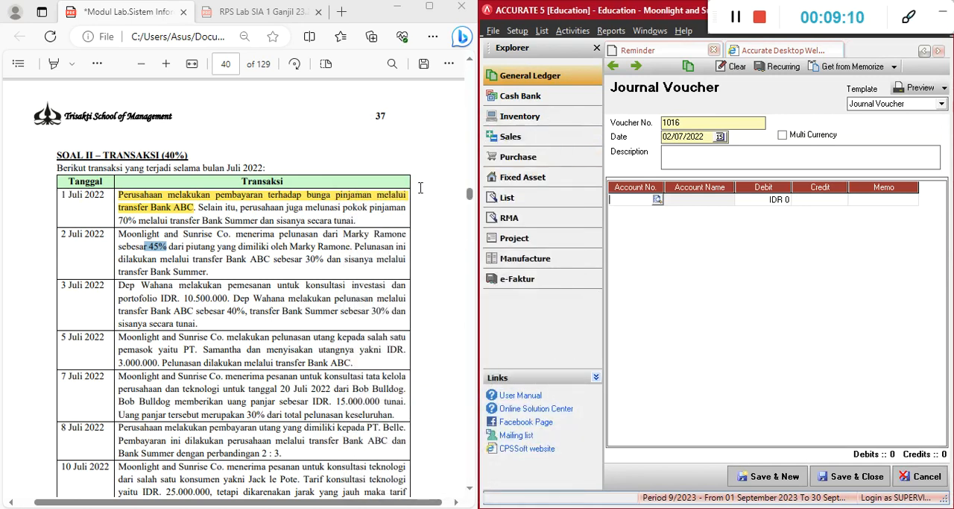
Fill the voucher's description with the module's 2 July phrase from "Pelunasan dari" through "sebesar 45%", starting with a capital P
left_click_drag(286, 235, 166, 246)
key("ctrl+c")
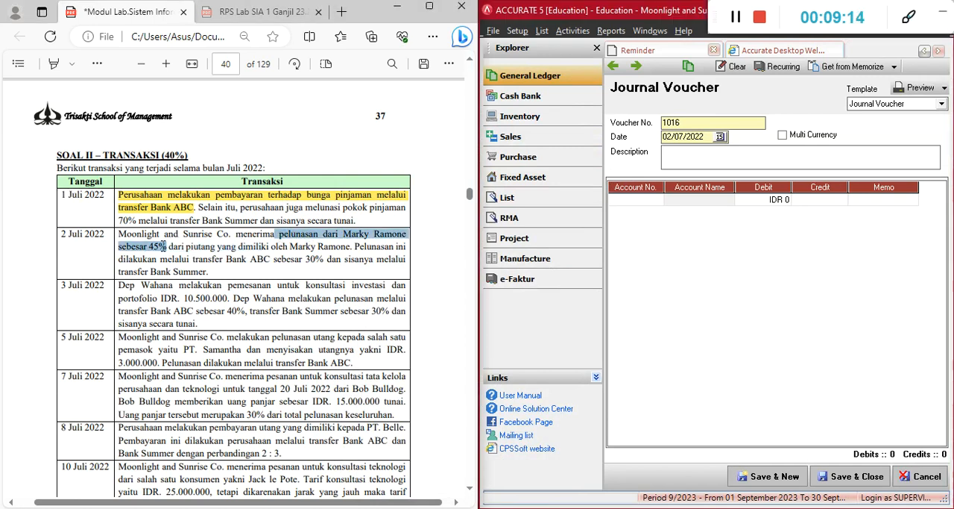
left_click(712, 156)
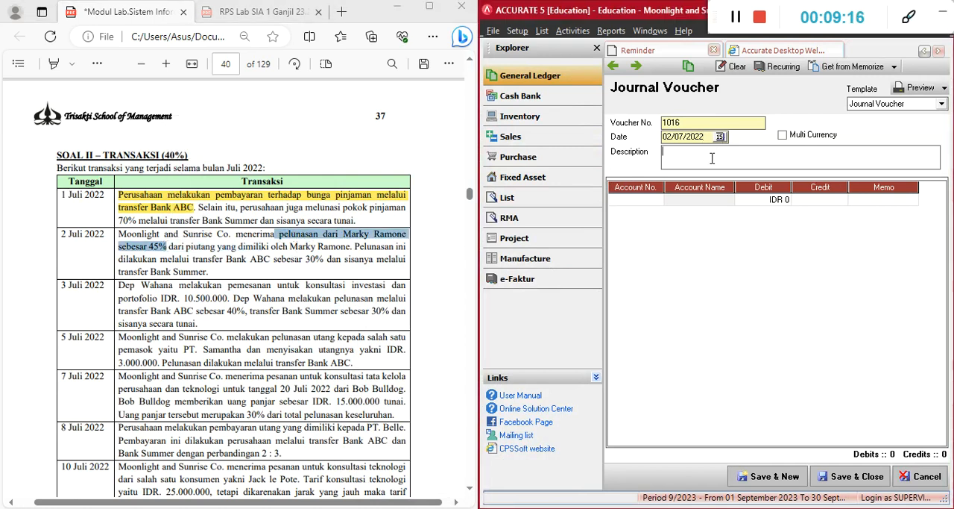
key("ctrl+v")
left_click(668, 152)
key("BackSpace")
type("P")
key("Down")
key("Left")
key("BackSpace")
Add Bank ABC as the voucher's first line without entering an amount
left_click(623, 199)
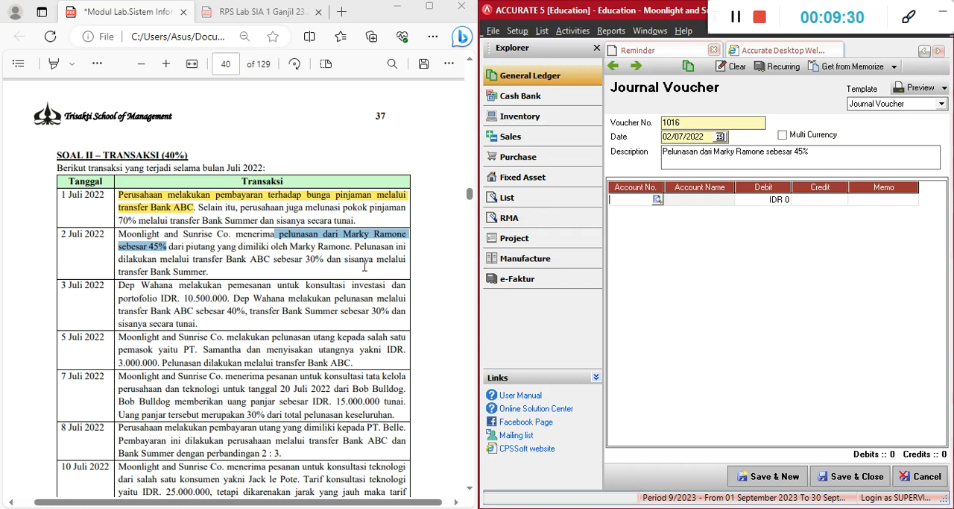
double_click(641, 199)
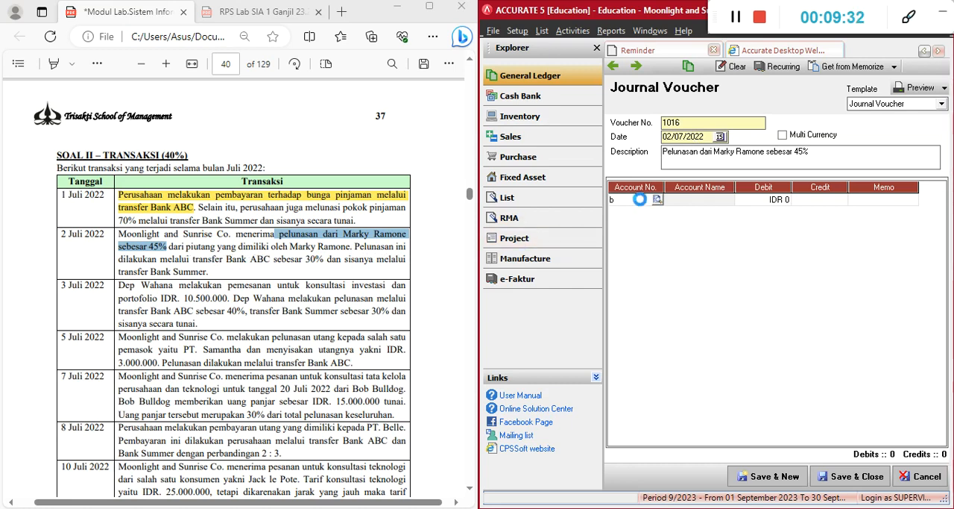
key("Return")
key("Tab")
key("Tab")
key("Tab")
key("Tab")
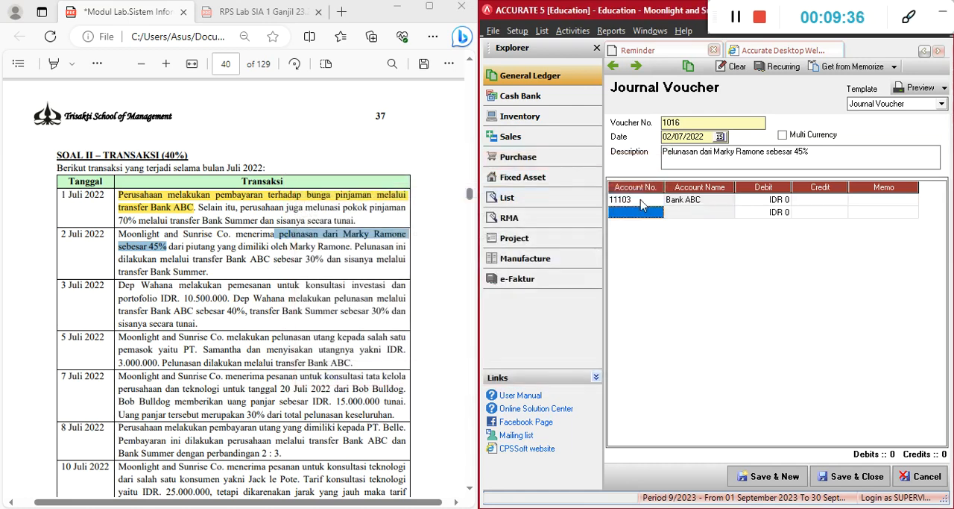
Add Bank Summer as the voucher's second line without entering an amount
double_click(642, 206)
key("Down")
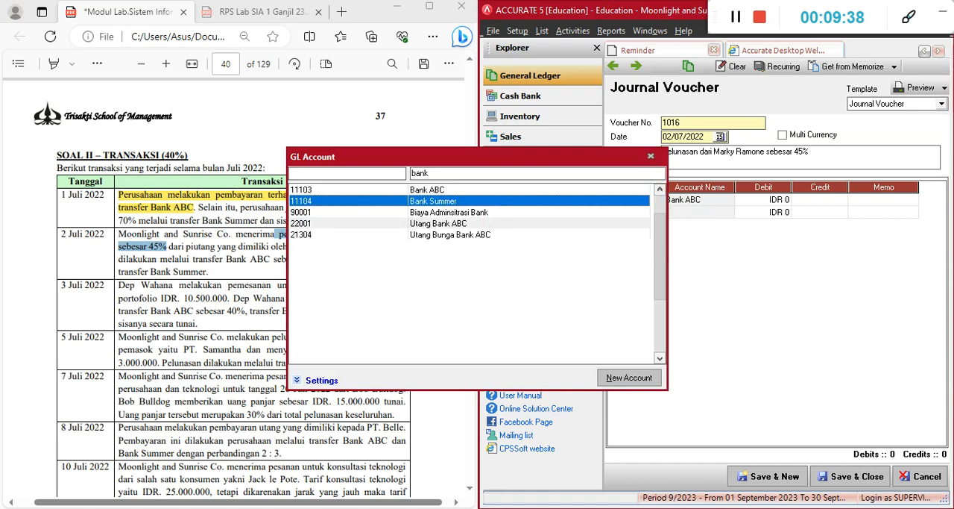
key("Return")
key("Tab")
key("Tab")
key("Tab")
key("Tab")
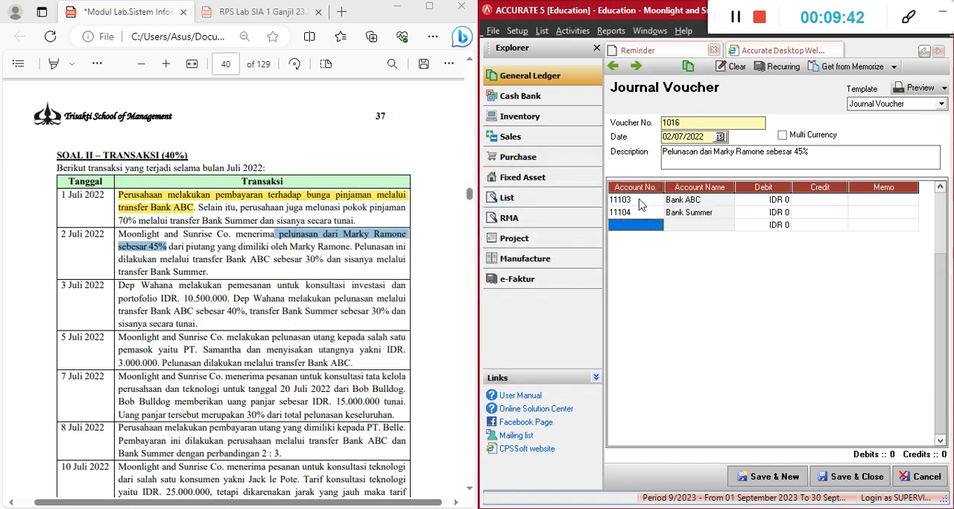
Add Piutang Usaha IDR as the third line and assign the settling customer as its subsidiary ledger
type("piu")
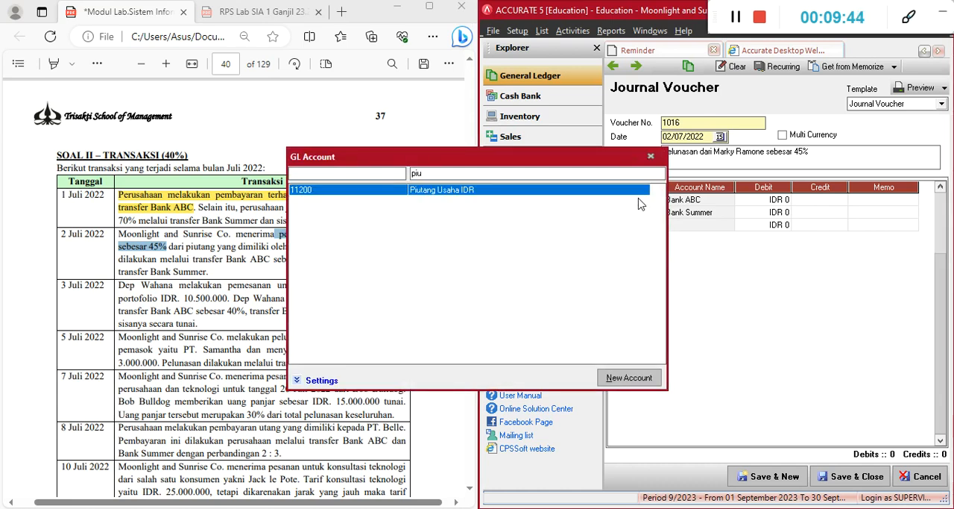
key("Return")
key("Tab")
key("Tab")
key("Tab")
key("Tab")
key("Tab")
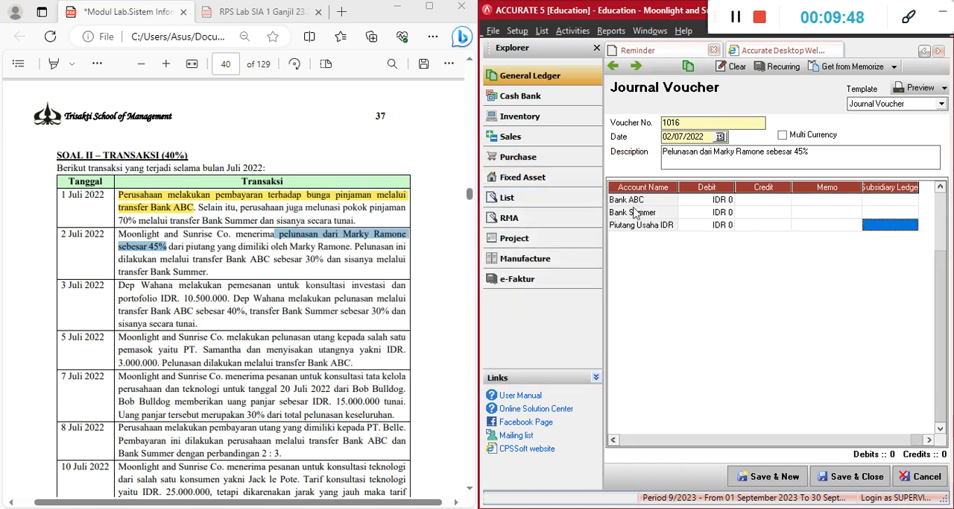
left_click(898, 226)
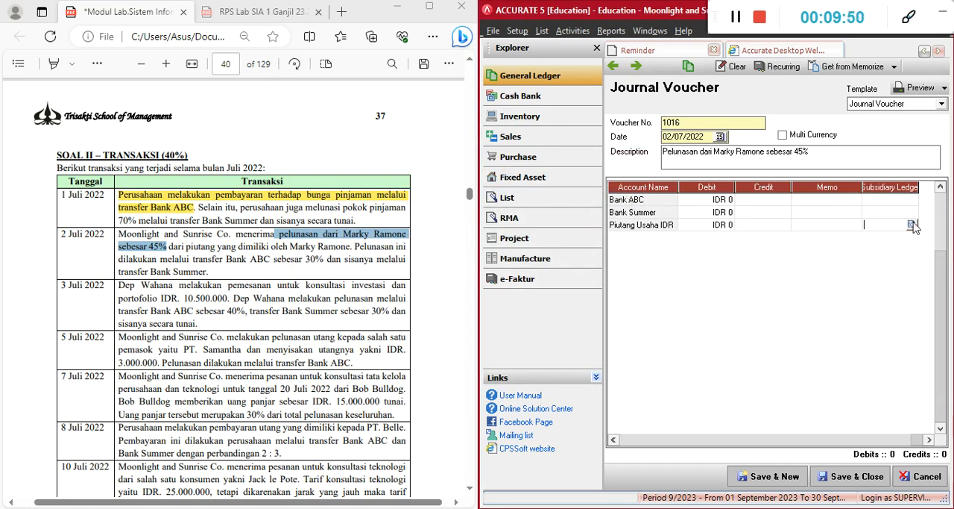
left_click(913, 226)
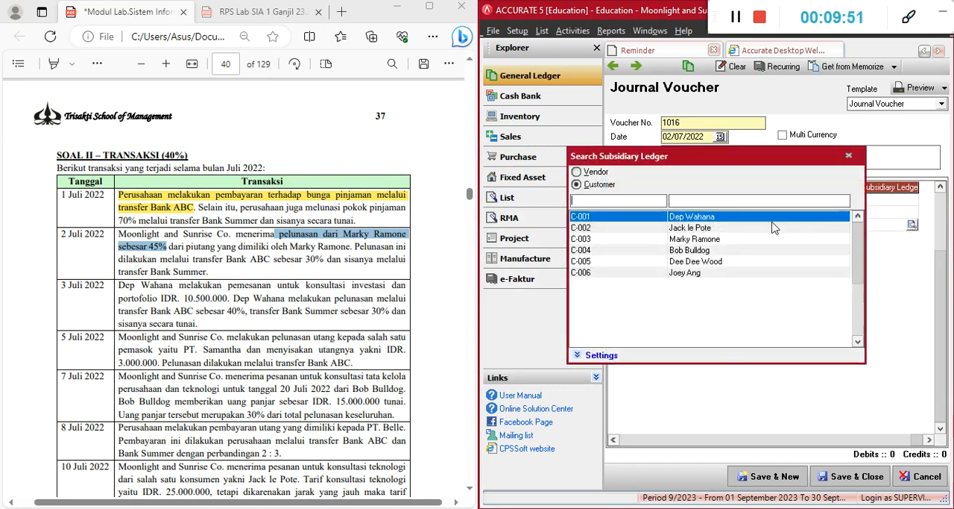
left_click(712, 241)
double_click(712, 241)
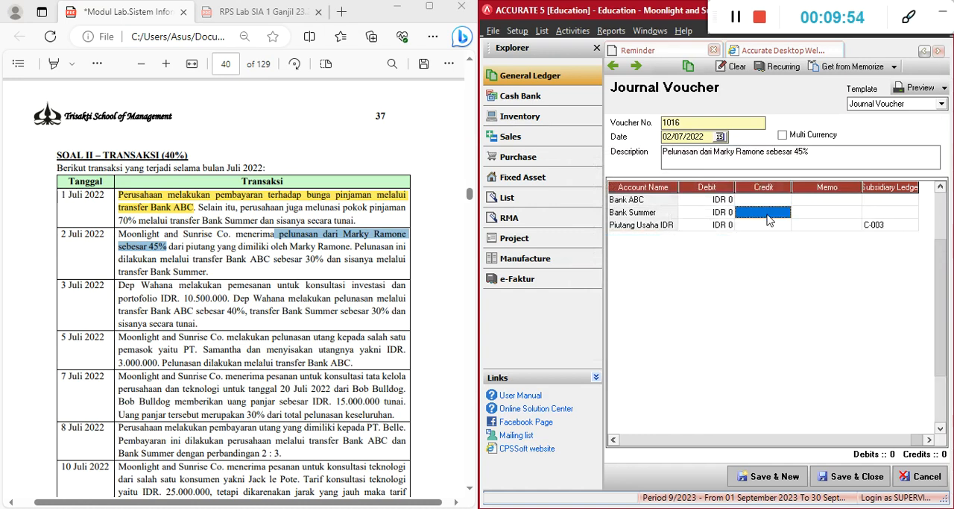
Set the credit of the Piutang Usaha IDR line to IDR 7.875.000
key("alt+Tab")
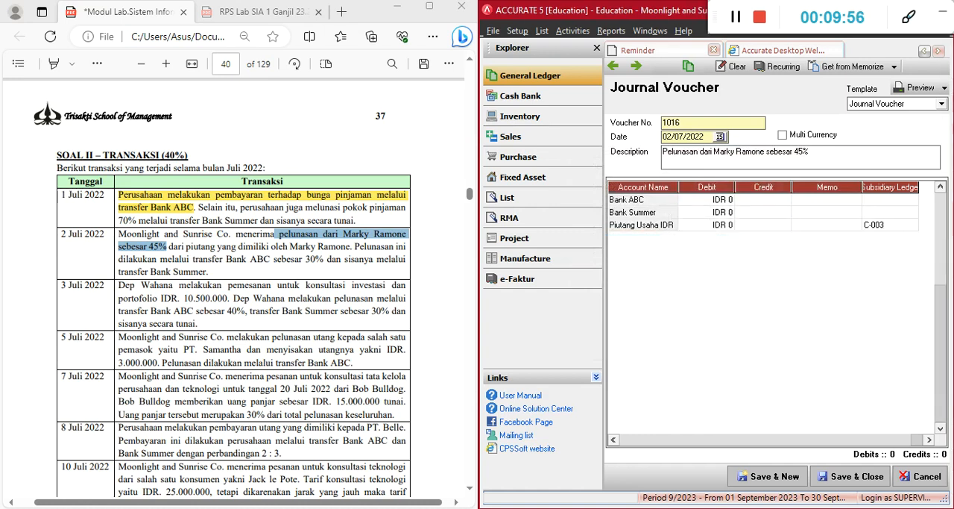
left_click(789, 214)
left_click(783, 228)
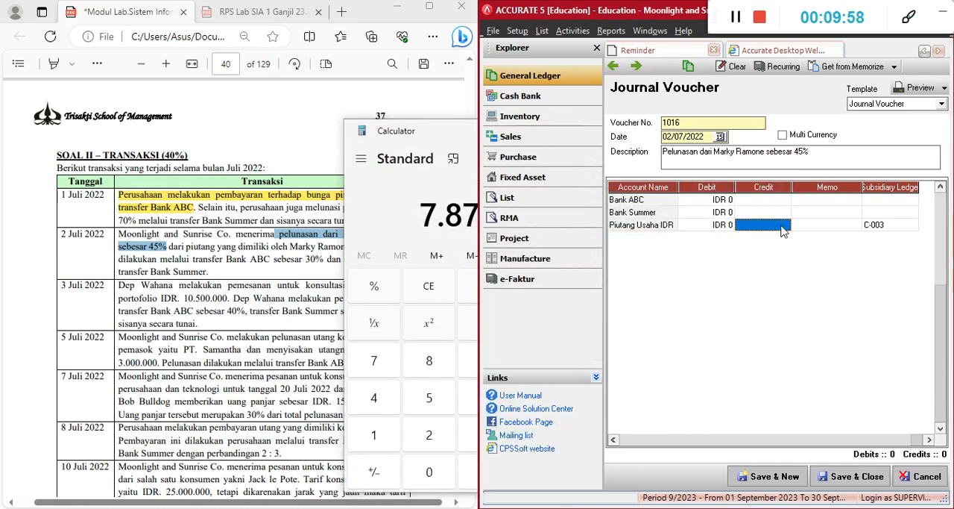
type("7.875.000")
key("Tab")
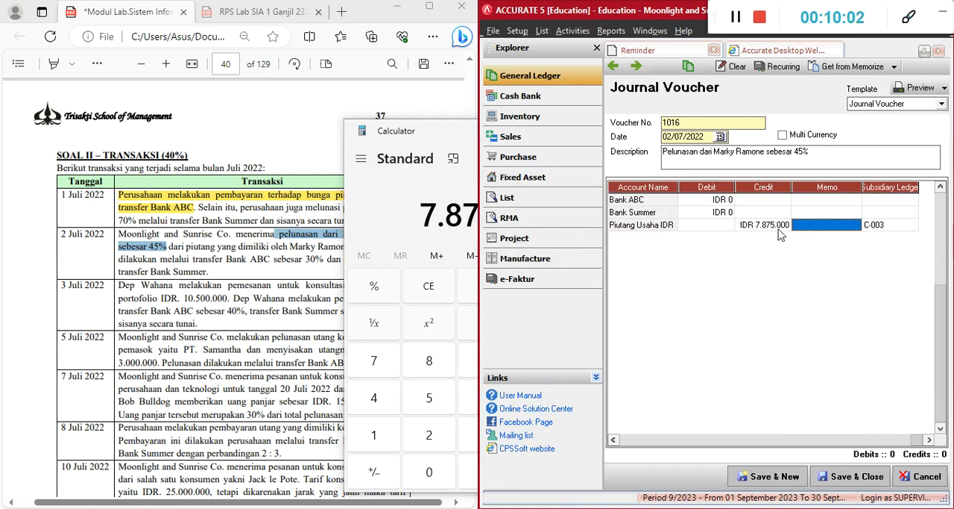
Highlight "Bank ABC sebesar 30%" in the 2 July transaction of the exercise document
key("Left")
key("Left")
key("Up")
key("Up")
left_click_drag(451, 132, 638, 135)
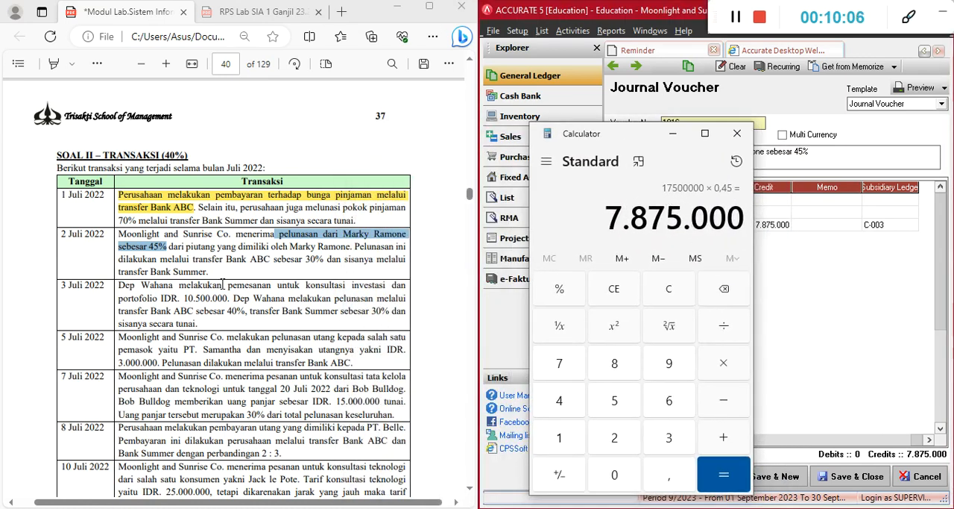
left_click_drag(226, 259, 323, 261)
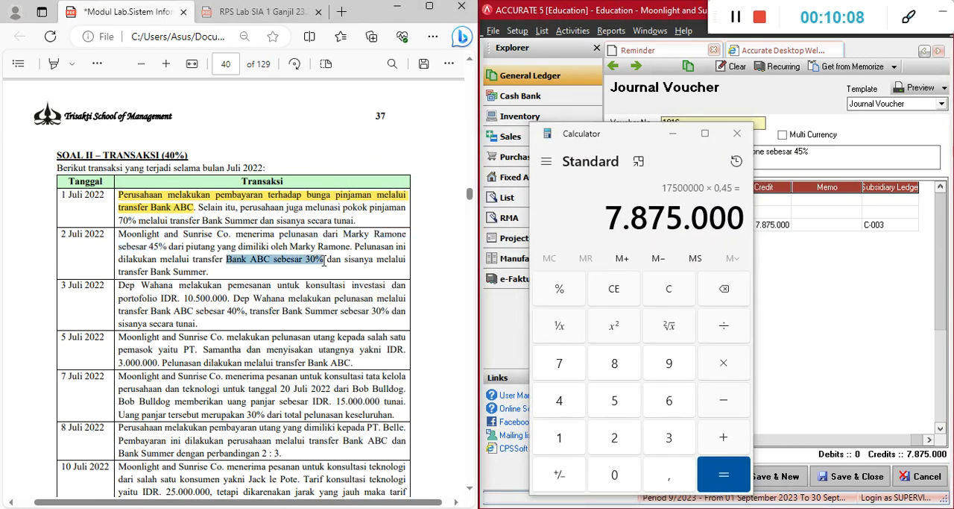
mouse_move(352, 191)
left_click(479, 188)
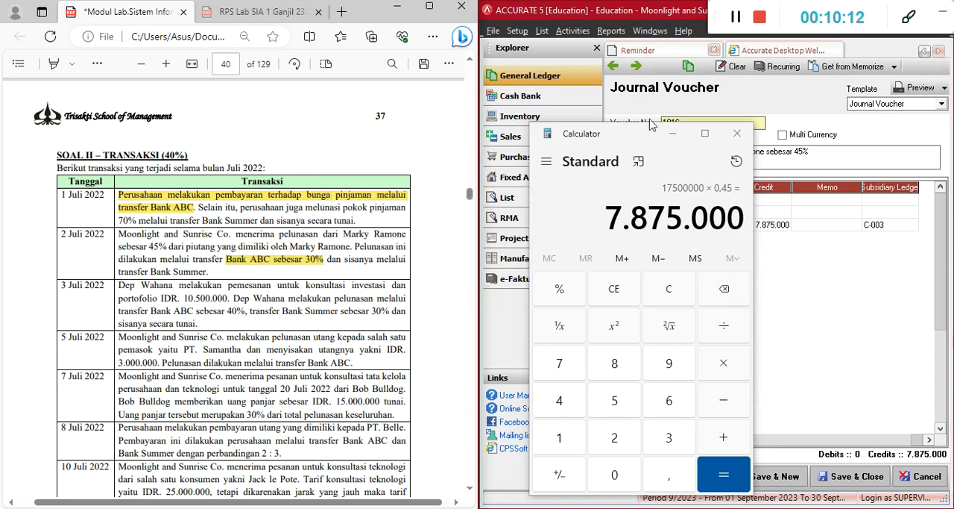
Switch to Calculator and work out 30% of the 7.875.000 settlement for Bank ABC's share
left_click(667, 192)
key("asterisk")
type("30")
key("percent")
key("Return")
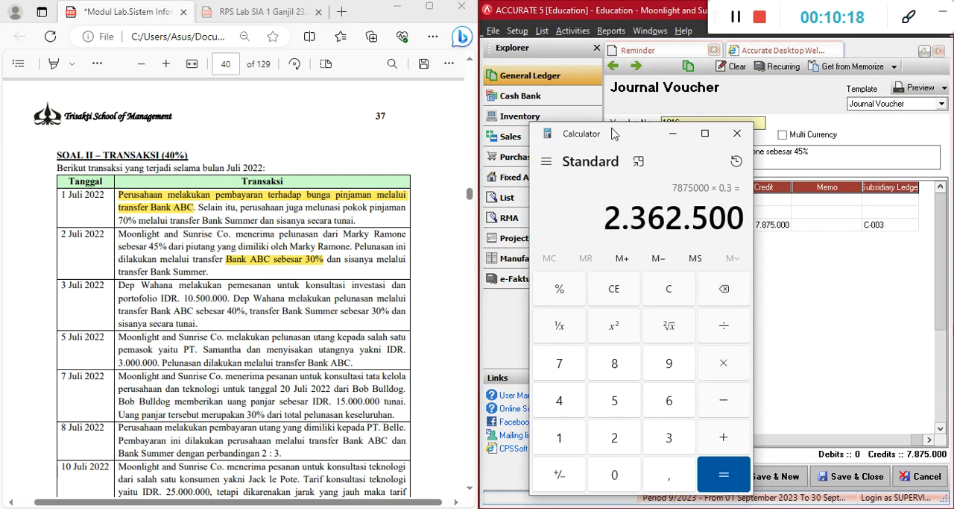
Set the debit of the Bank ABC line in the Accurate voucher to IDR 2.362.500
left_click_drag(631, 136, 497, 132)
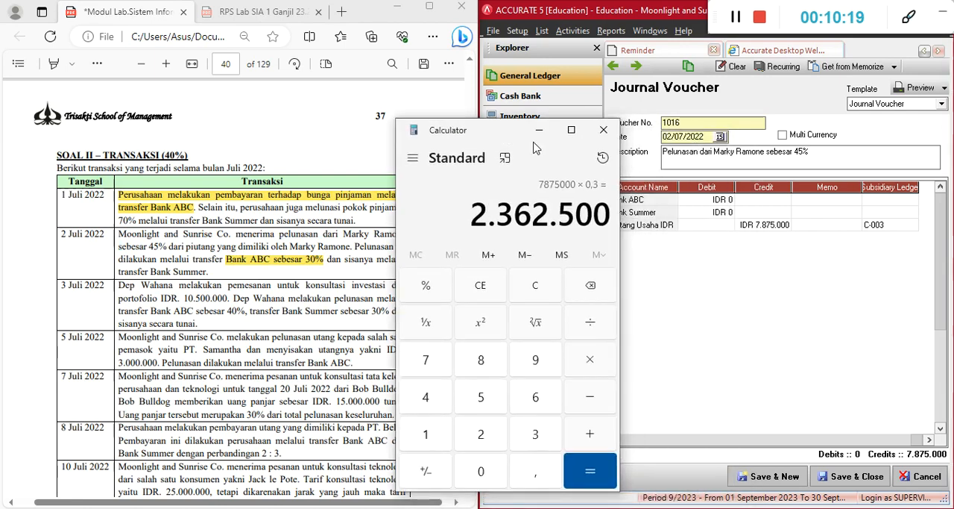
left_click(714, 199)
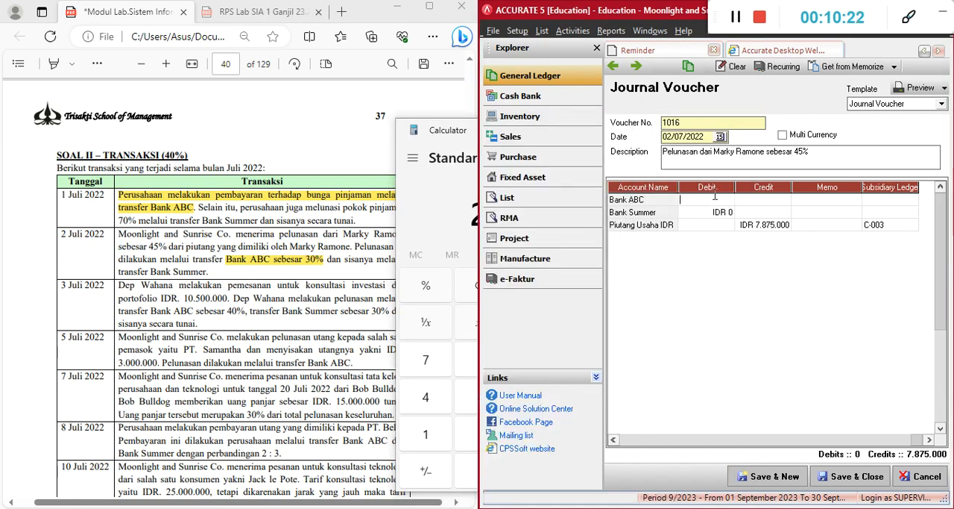
type("2362500")
key("Return")
key("Down")
key("Left")
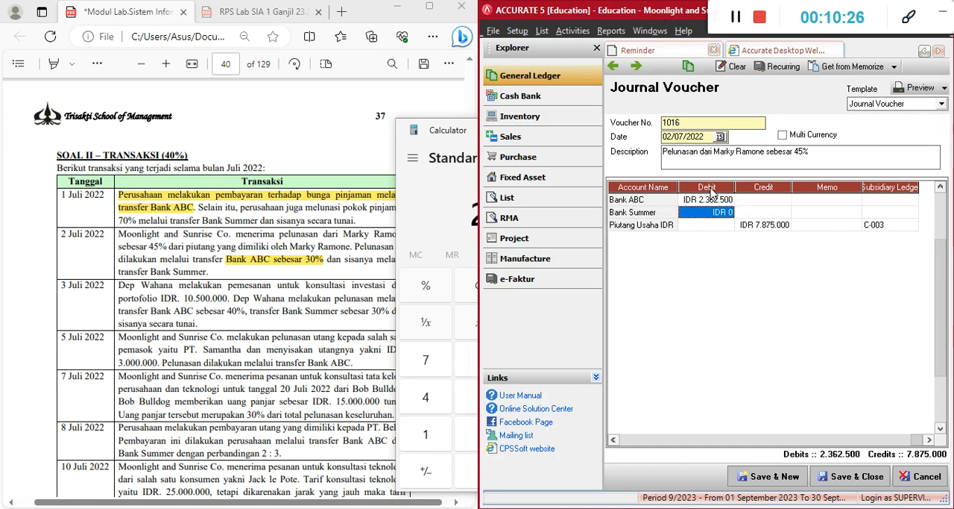
Work out Bank Summer's 70% share in Calculator by dividing Bank ABC's share by 30 and multiplying by 70
left_click(433, 212)
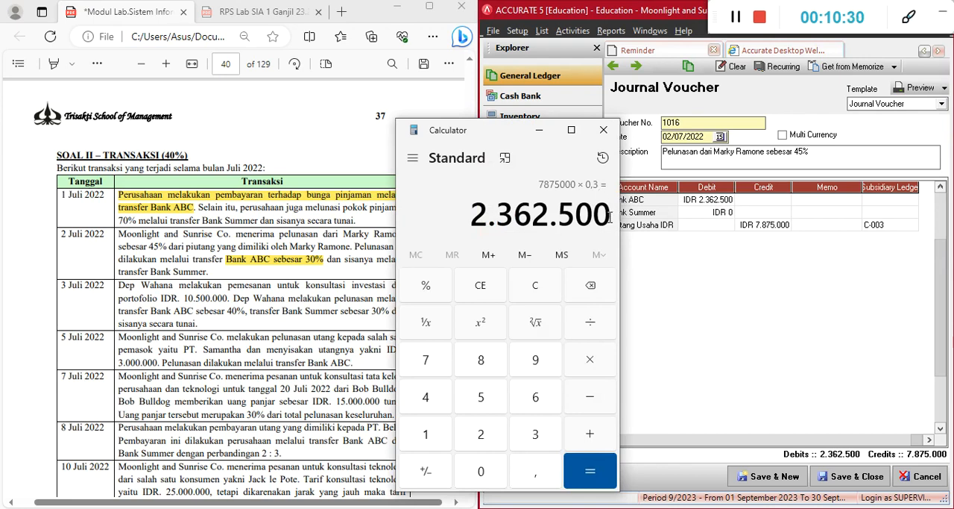
key("slash")
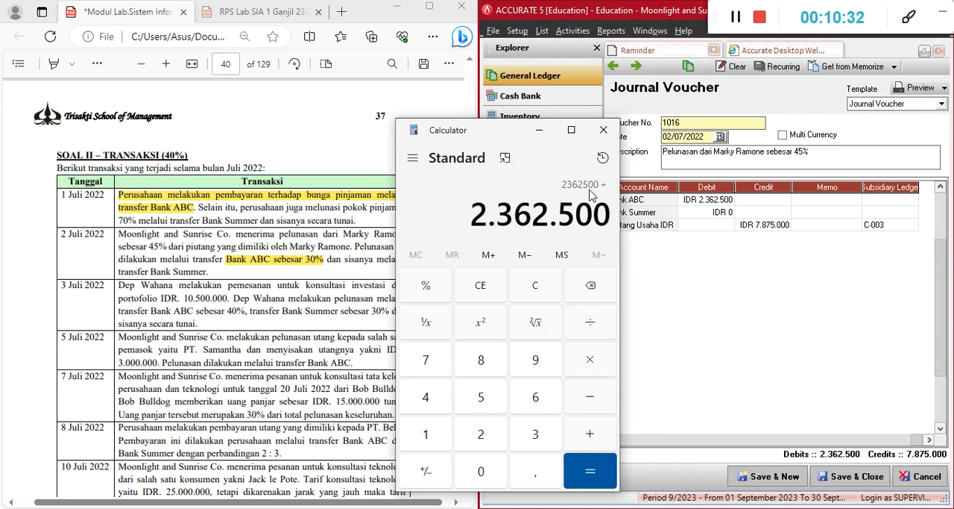
type("30")
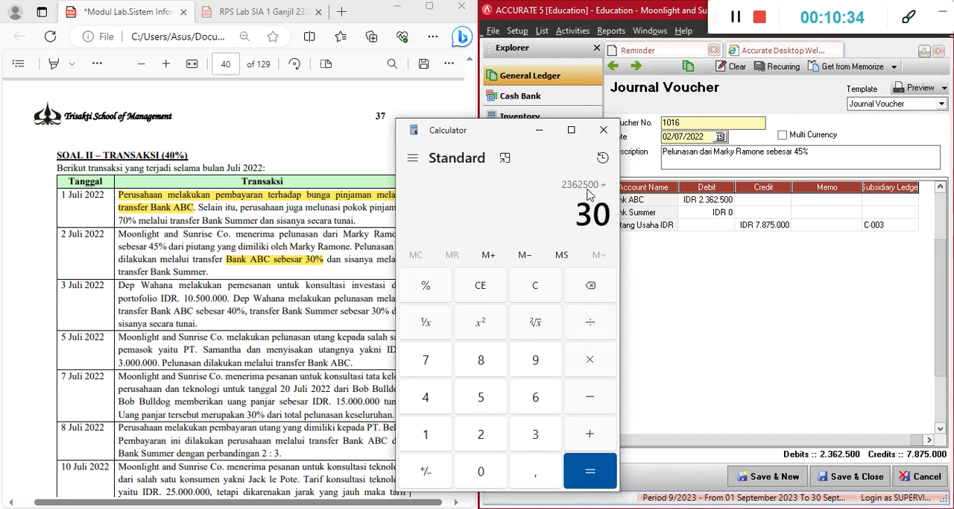
key("Return")
key("asterisk")
type("70")
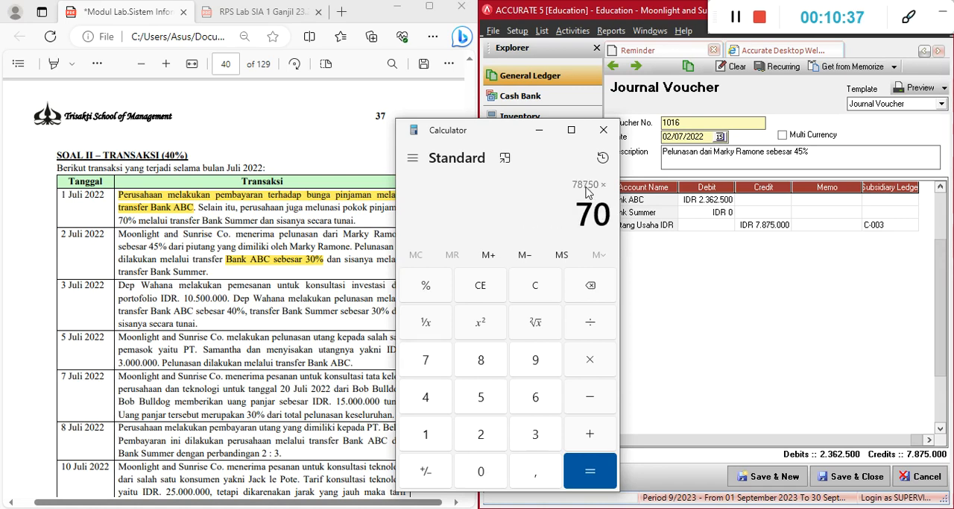
key("Return")
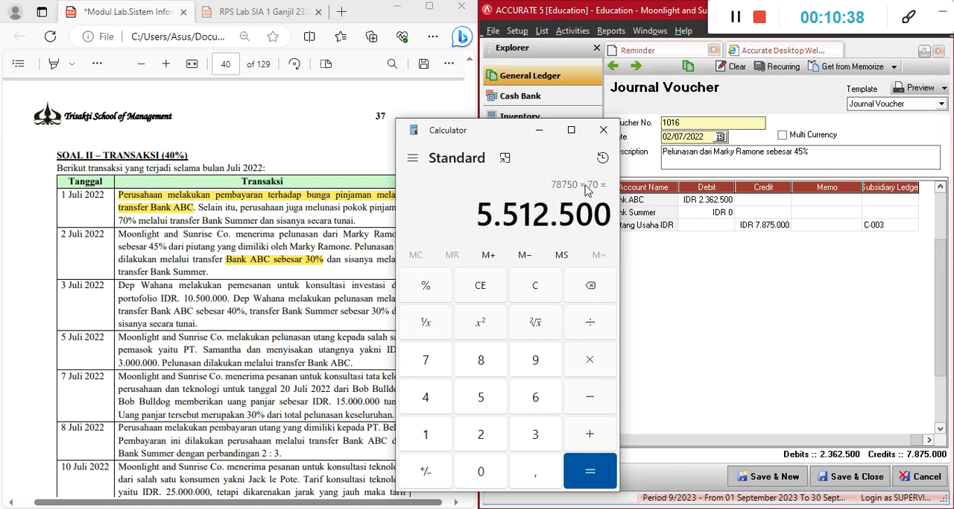
Set the debit of the Bank Summer line in the Accurate voucher to IDR 5.512.500
left_click(693, 214)
type("551")
type("2500")
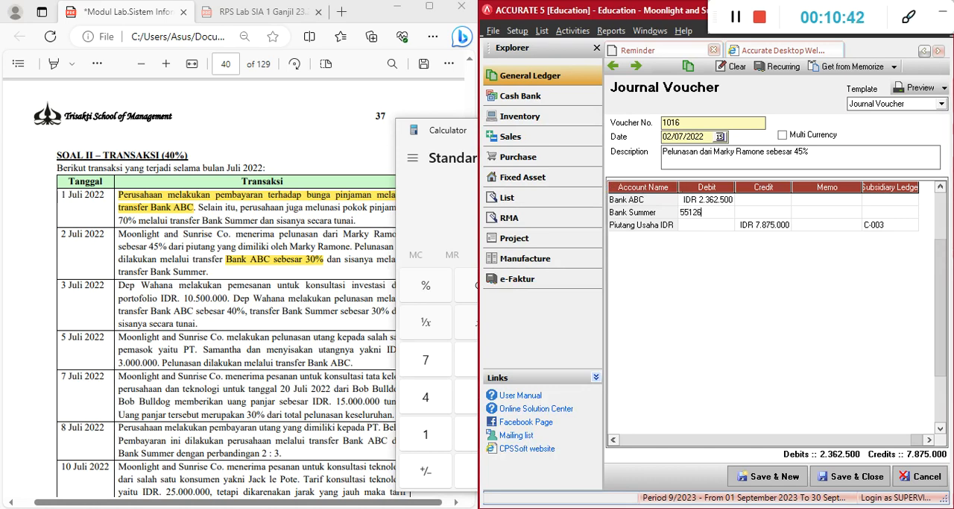
key("Tab")
key("Tab")
key("Tab")
key("Tab")
key("Tab")
key("Tab")
key("Tab")
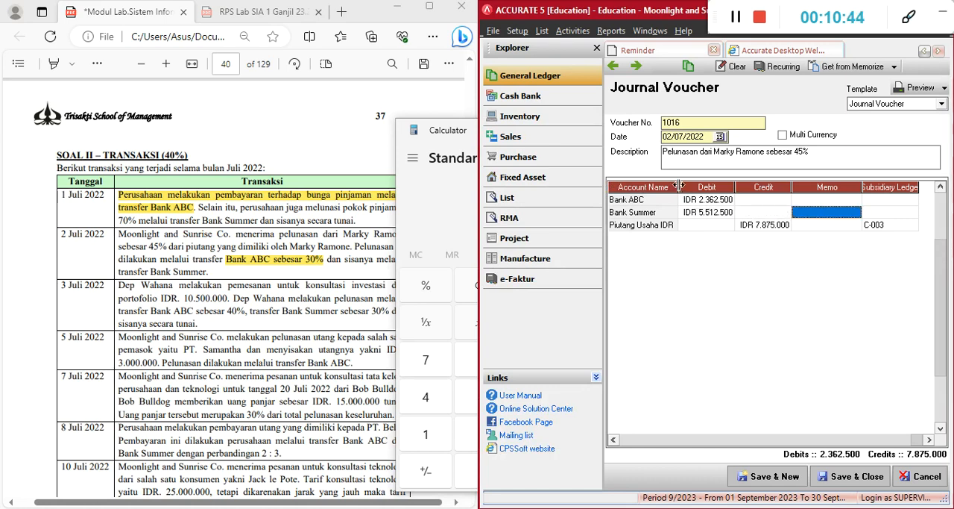
key("Tab")
key("Tab")
key("Tab")
key("Tab")
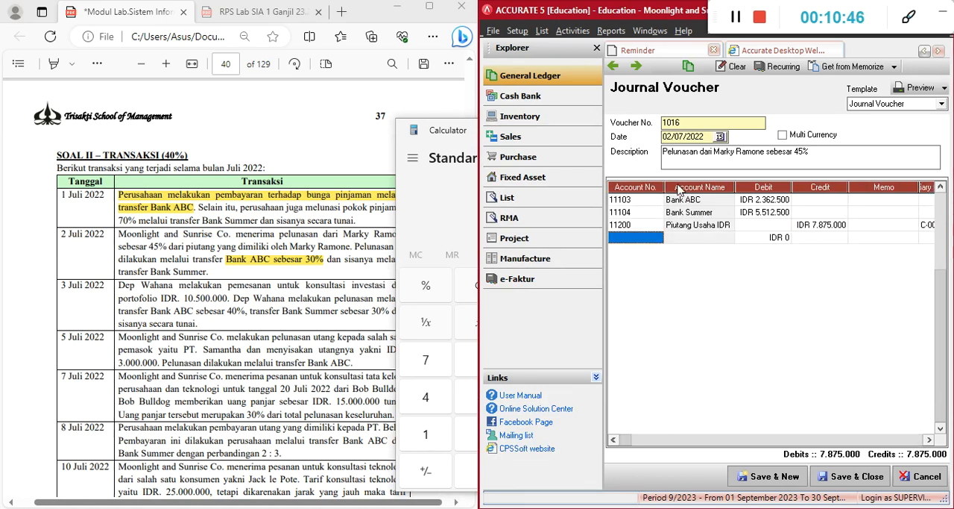
Check the three account lines of the 2 July voucher, then save it and start a new voucher
key("Up")
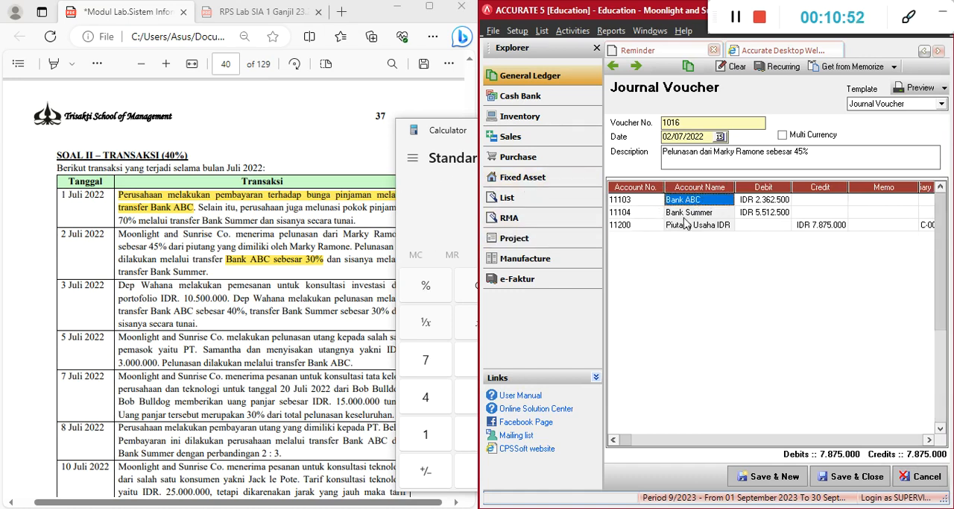
left_click(704, 215)
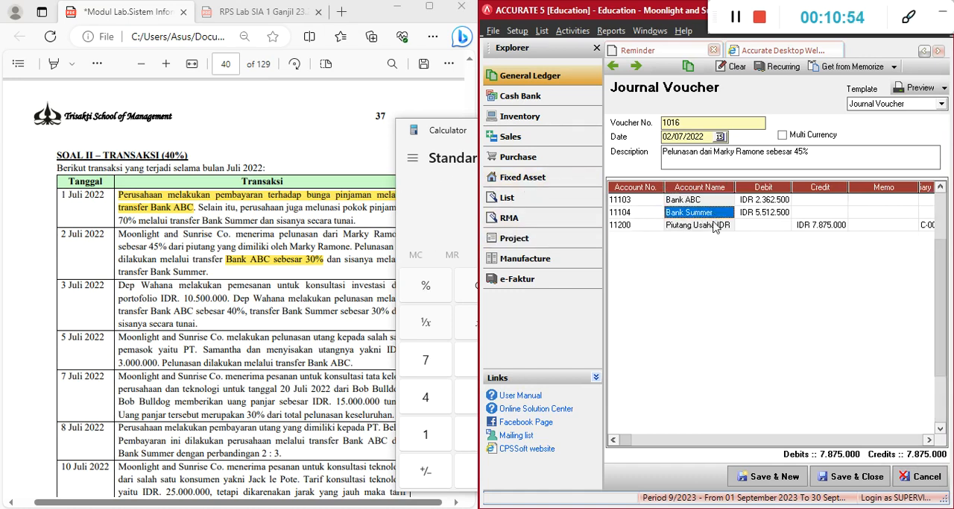
left_click(721, 226)
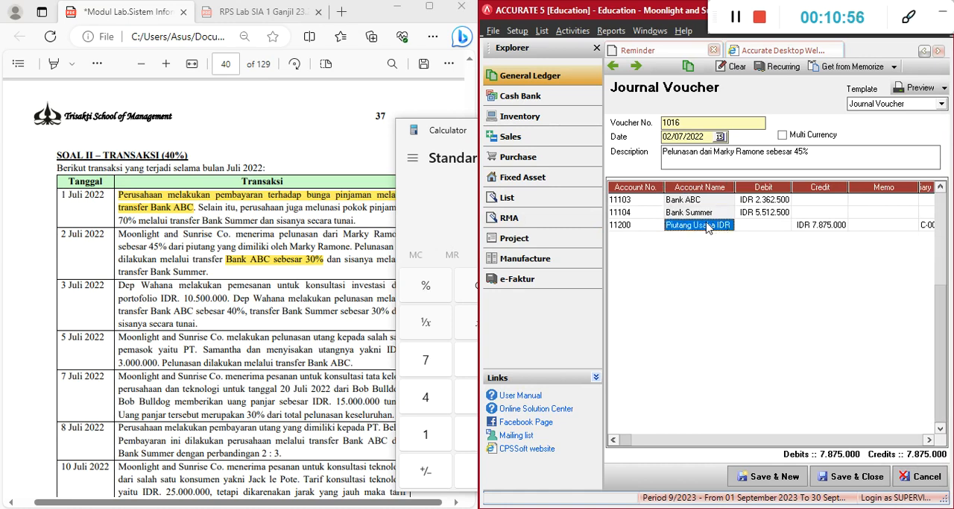
left_click(440, 143)
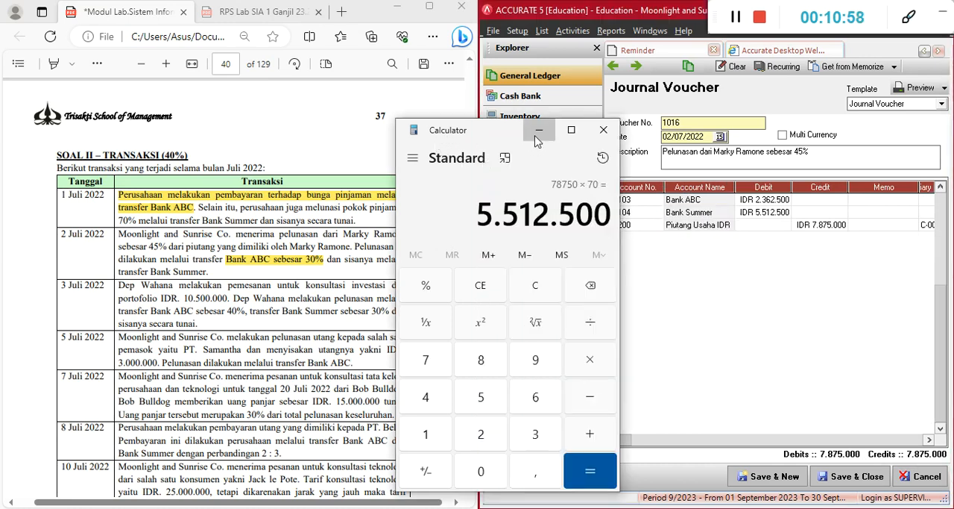
left_click(536, 130)
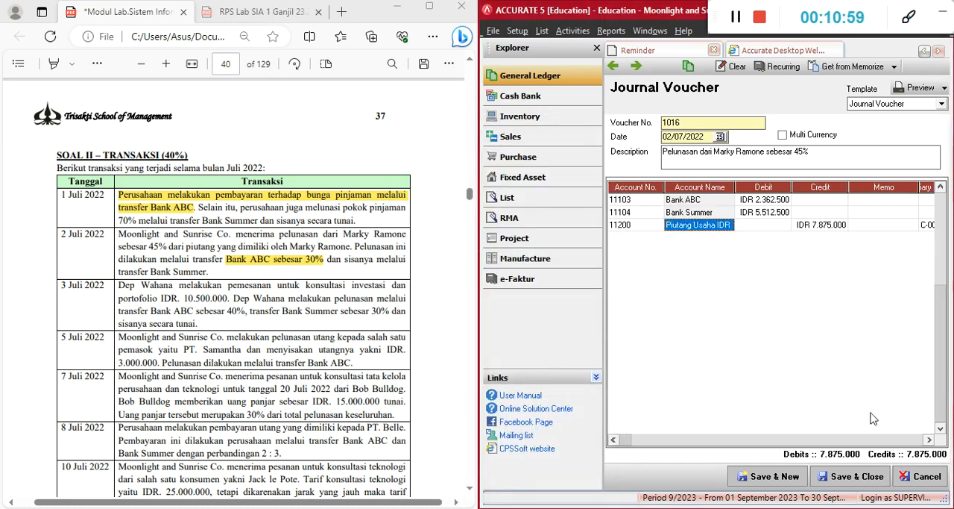
left_click(776, 476)
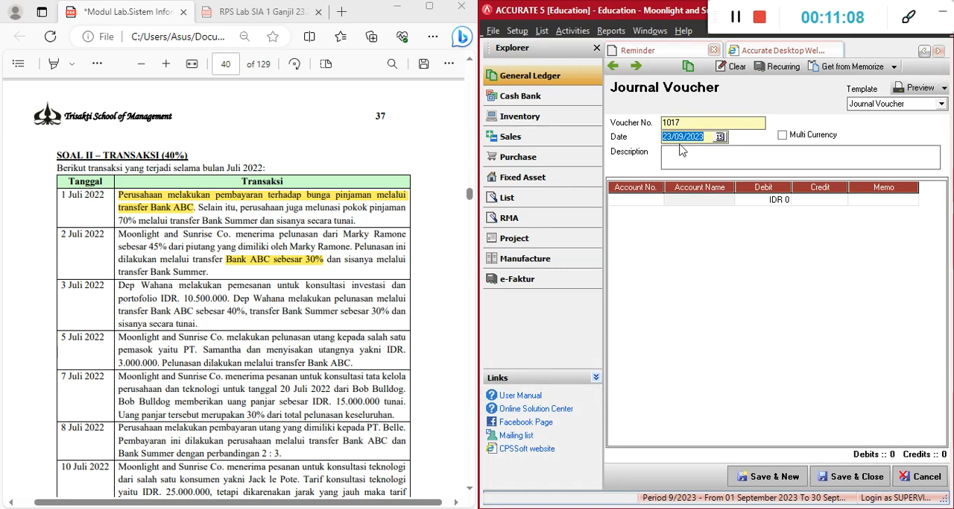
Date the new voucher 03/07/2022 and read the 3 July consultation order and its payment terms in the exercise document
key("BackSpace")
type("03/07/2022")
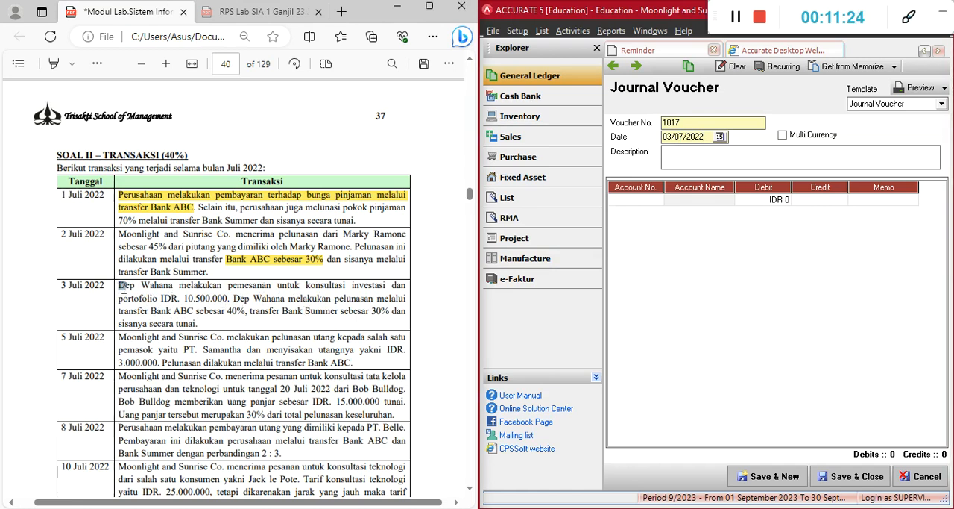
left_click_drag(122, 287, 228, 299)
left_click(231, 300)
left_click_drag(334, 299, 375, 299)
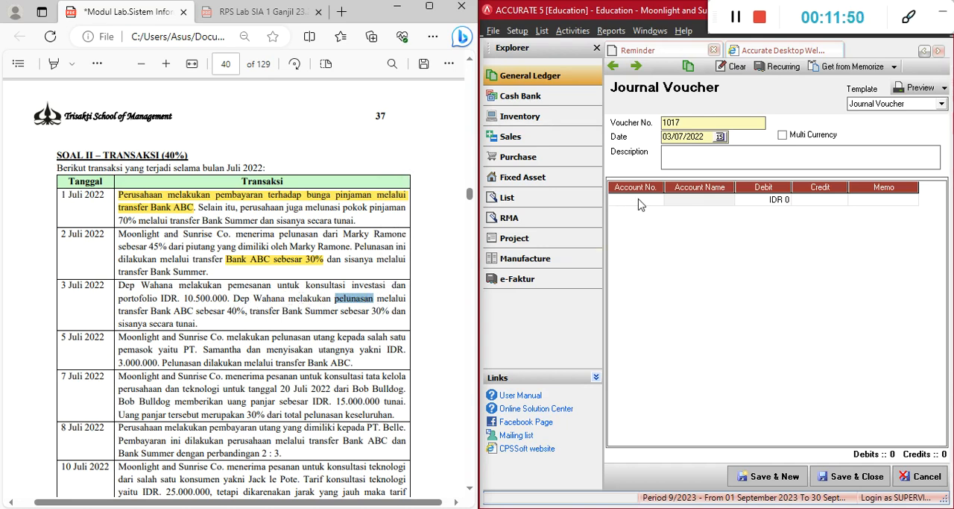
left_click(209, 332)
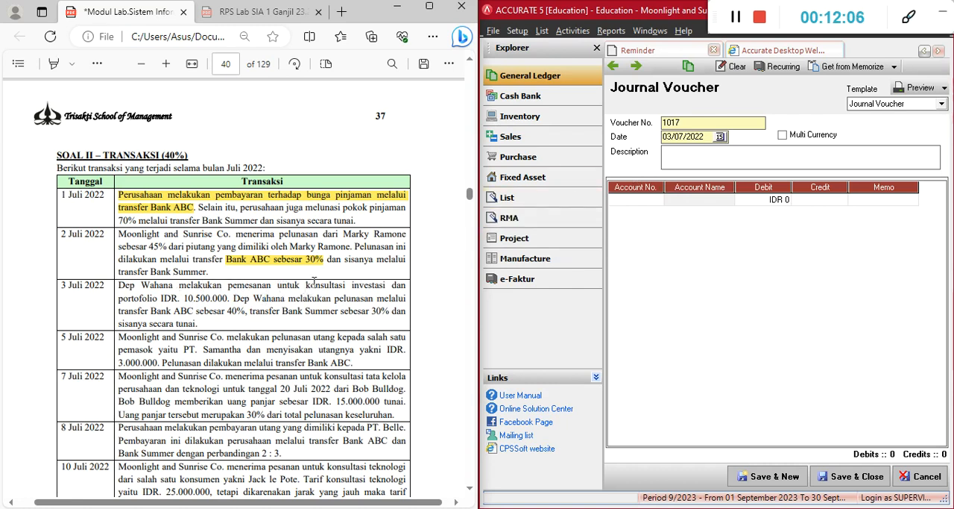
Fill in the voucher description as "Pendapatan atas konsultasi investasi dan portofolio" on one line, copying the service name from the 3 July transaction
left_click_drag(305, 284, 158, 298)
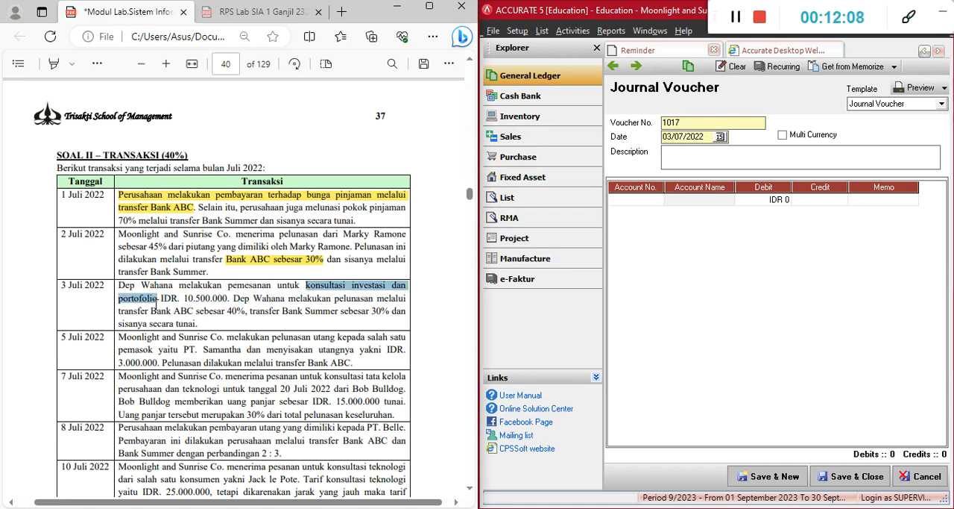
key("ctrl+c")
left_click(685, 157)
key("ctrl+v")
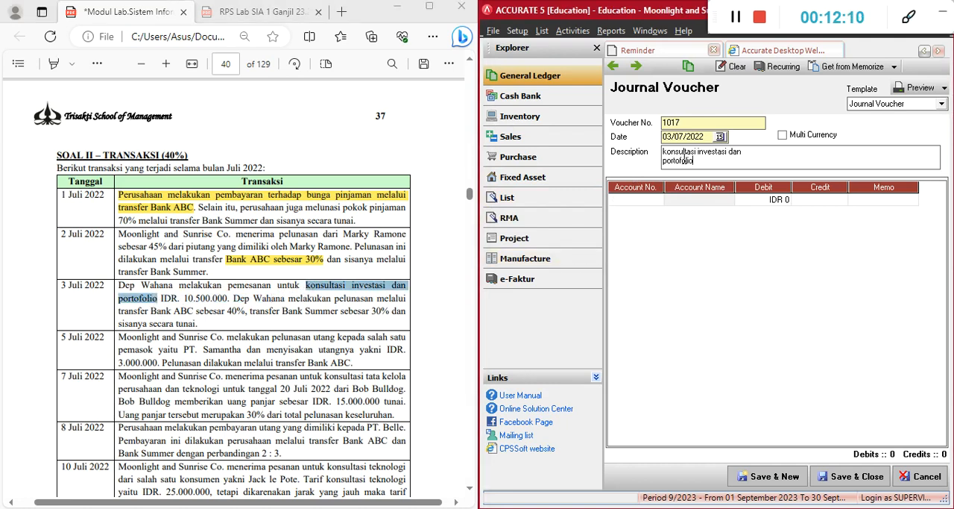
left_click(664, 154)
type("Pend")
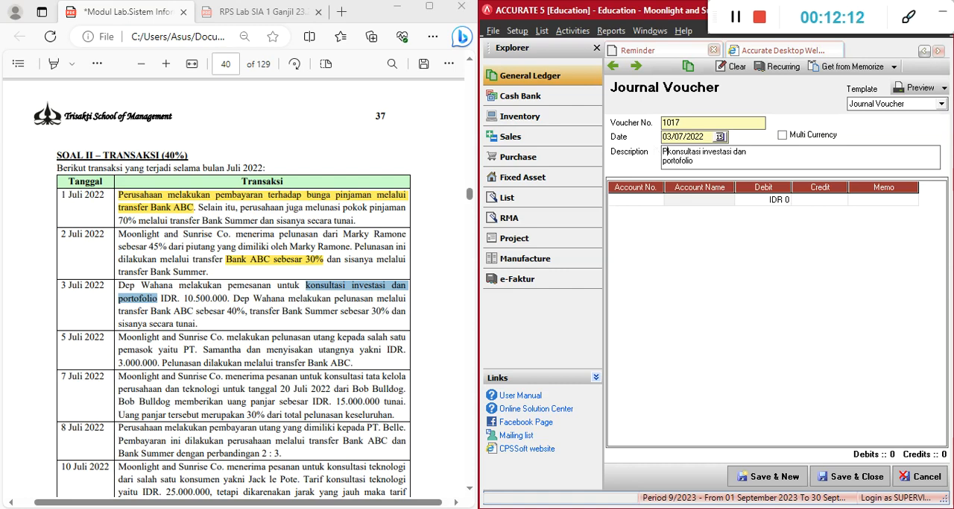
type("apatan atas")
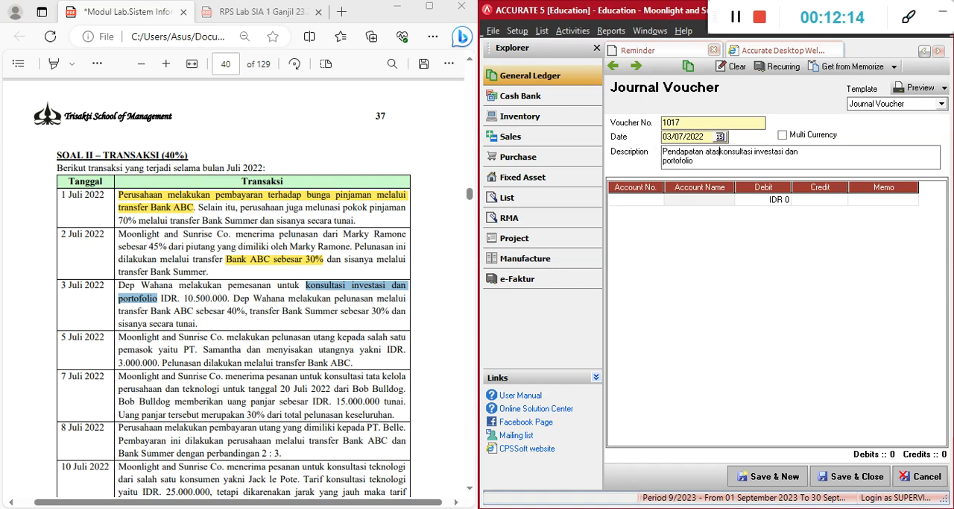
key("Down")
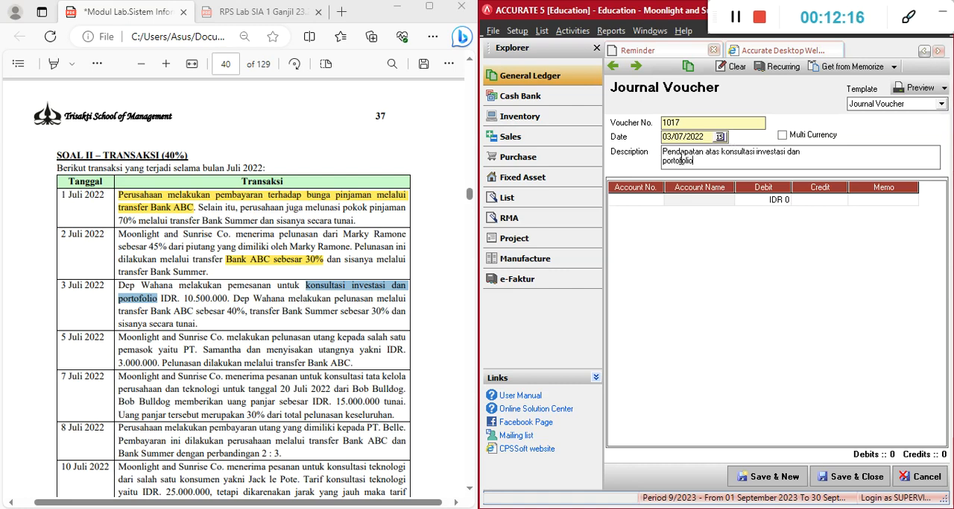
key("BackSpace")
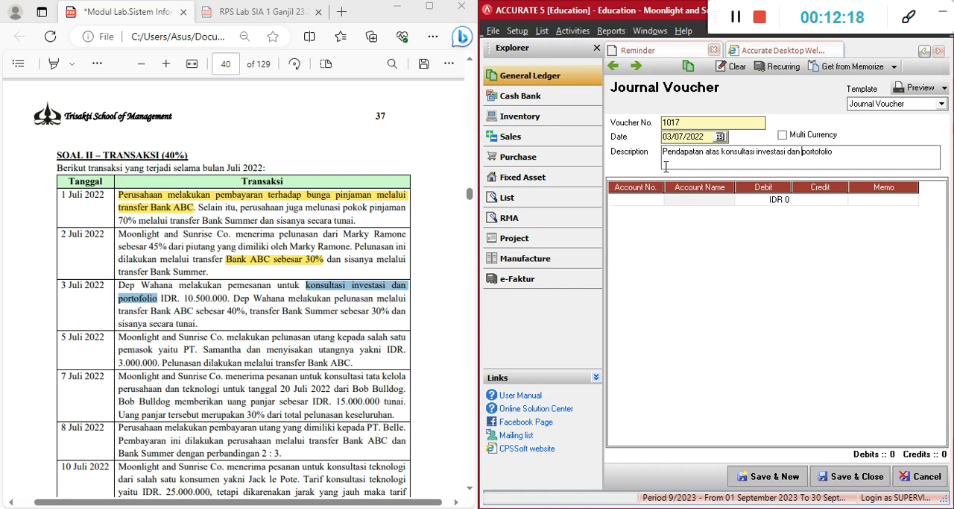
Add Bank ABC as the first line of the 3 July voucher without entering an amount
left_click(657, 199)
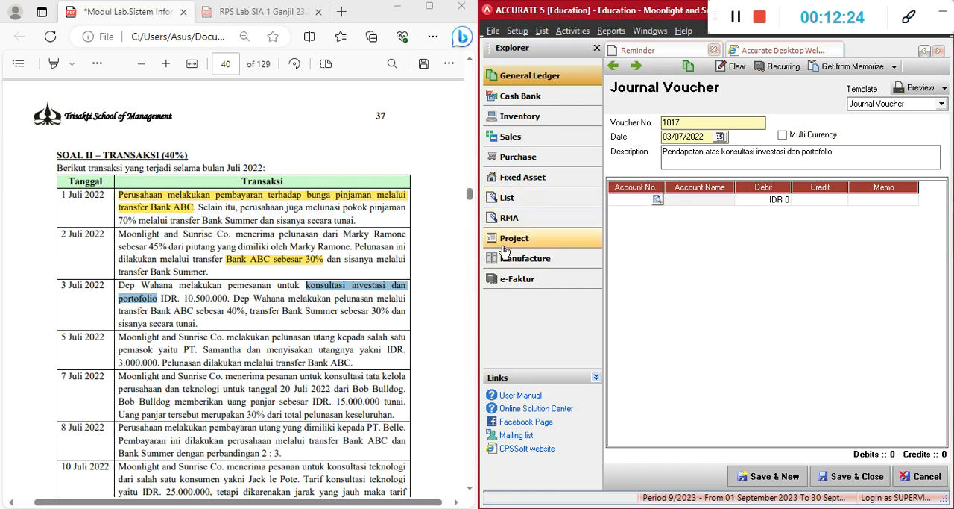
left_click(152, 314)
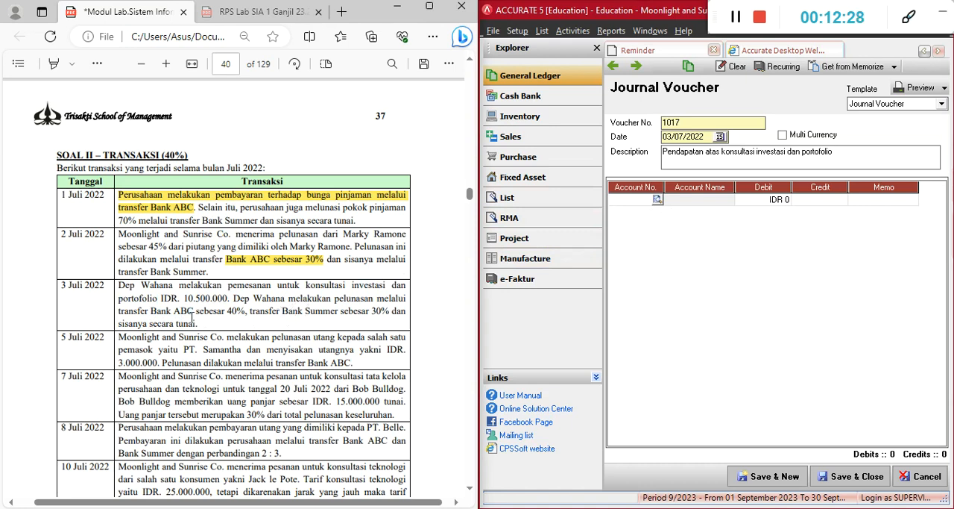
left_click(643, 200)
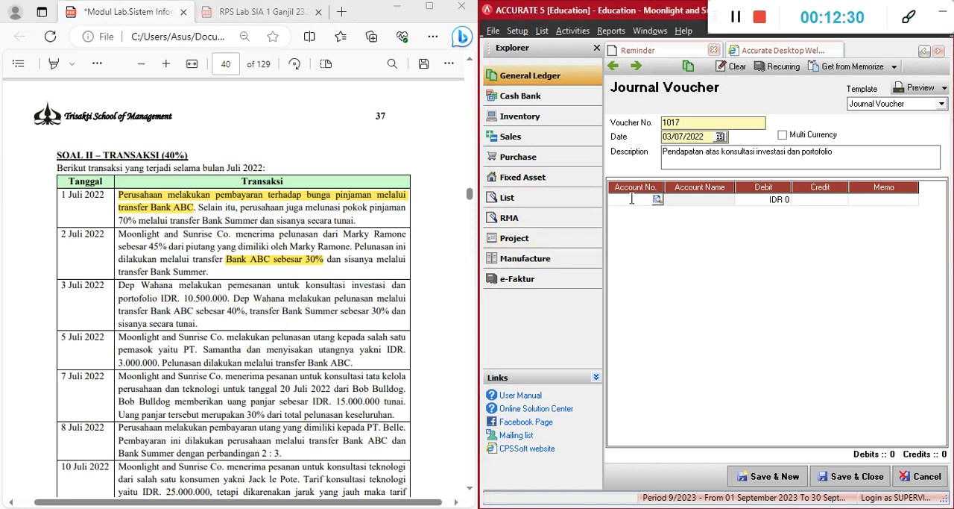
type("bank")
key("Return")
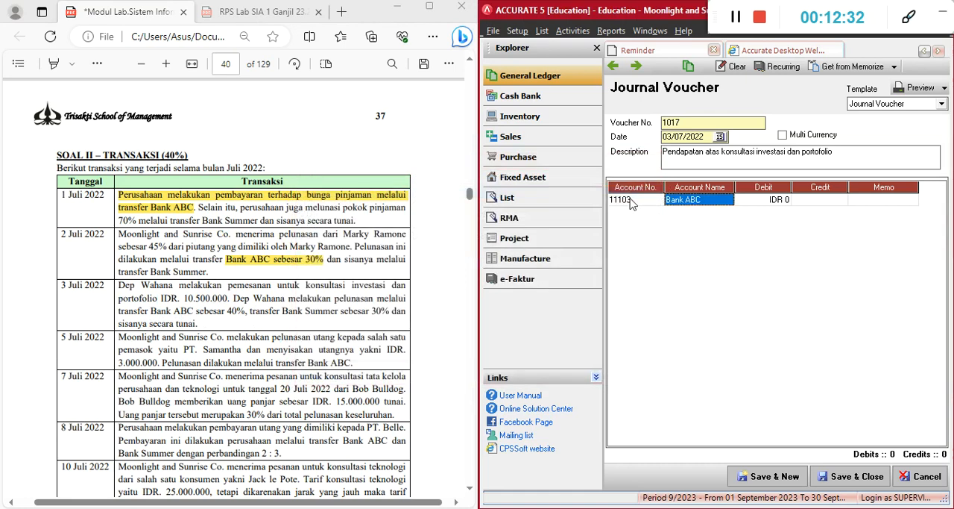
key("Return")
Add Bank Summer as the second line of the 3 July voucher without entering an amount
key("Return")
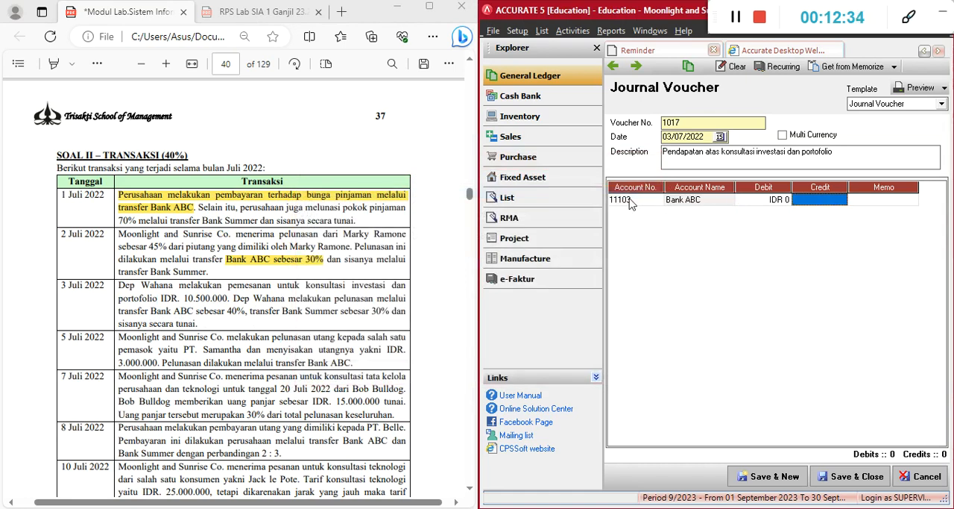
key("Return")
key("Return")
type("bank")
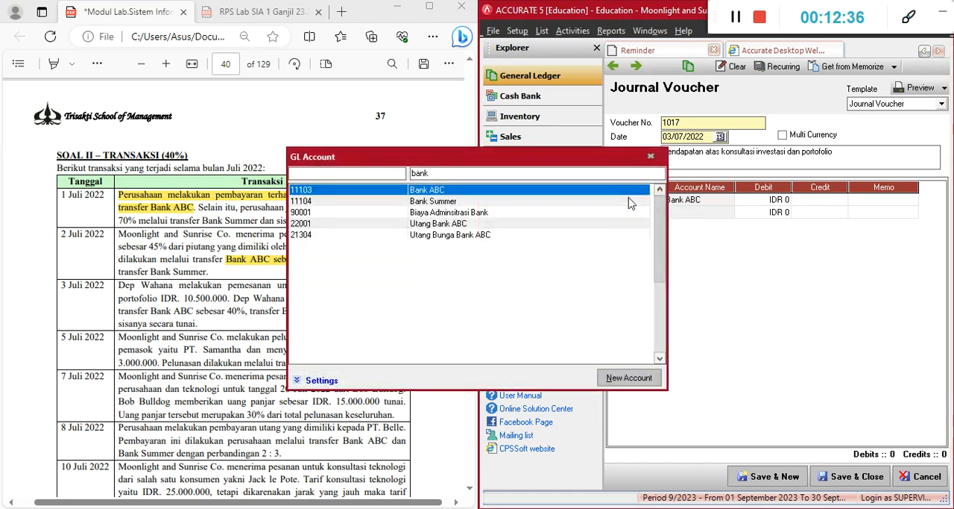
key("Down")
key("Return")
key("Return")
key("Return")
key("Return")
key("Return")
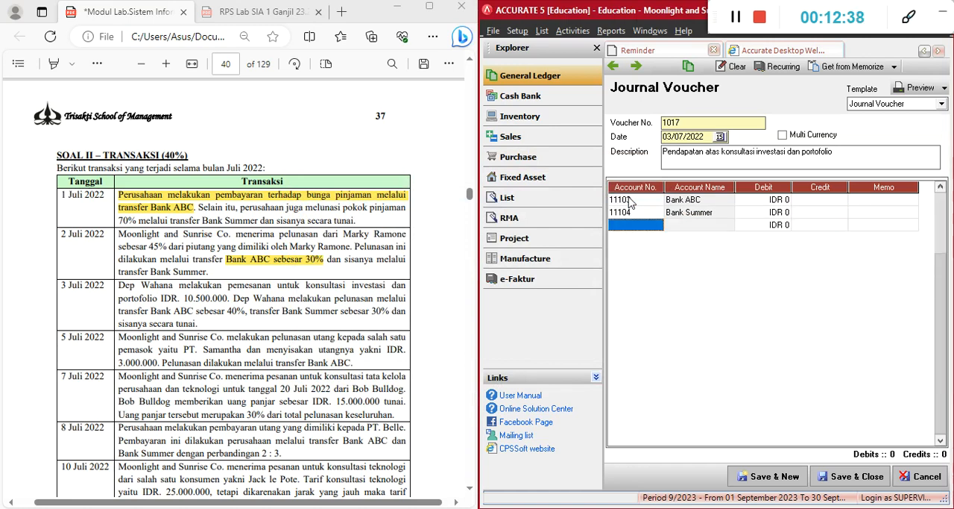
Add Kas Tunai and Pendapatan Konsultasi Investasi dan portofolio as the third and fourth voucher lines without amounts
type("kas")
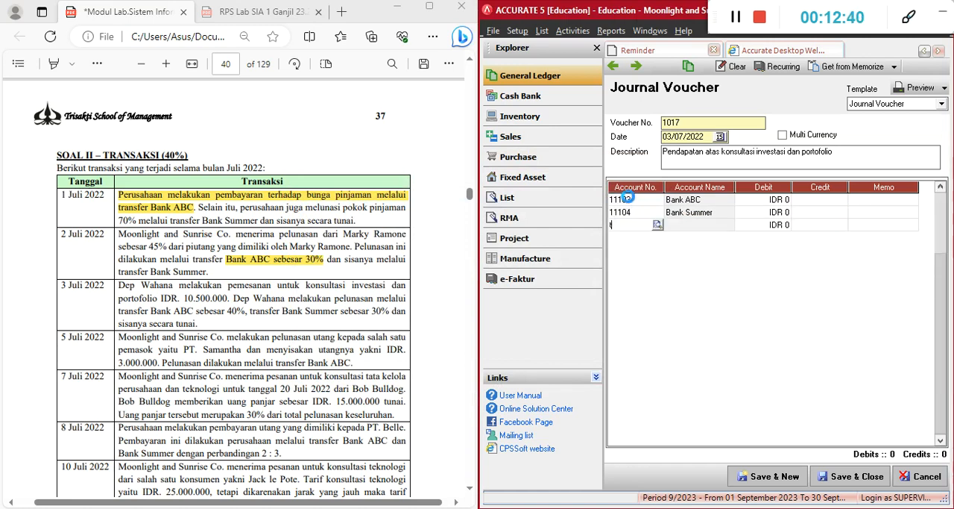
key("Return")
key("Return")
key("Return")
key("Return")
key("Return")
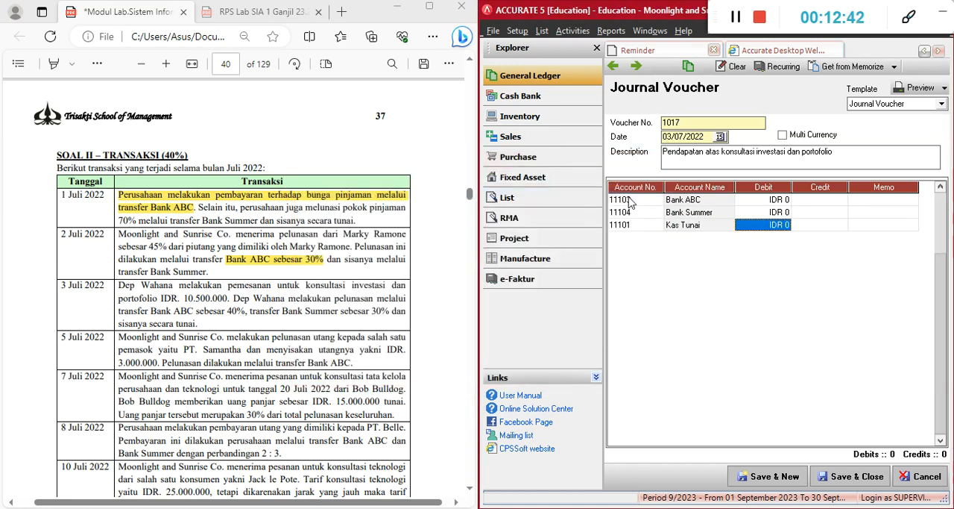
key("Return")
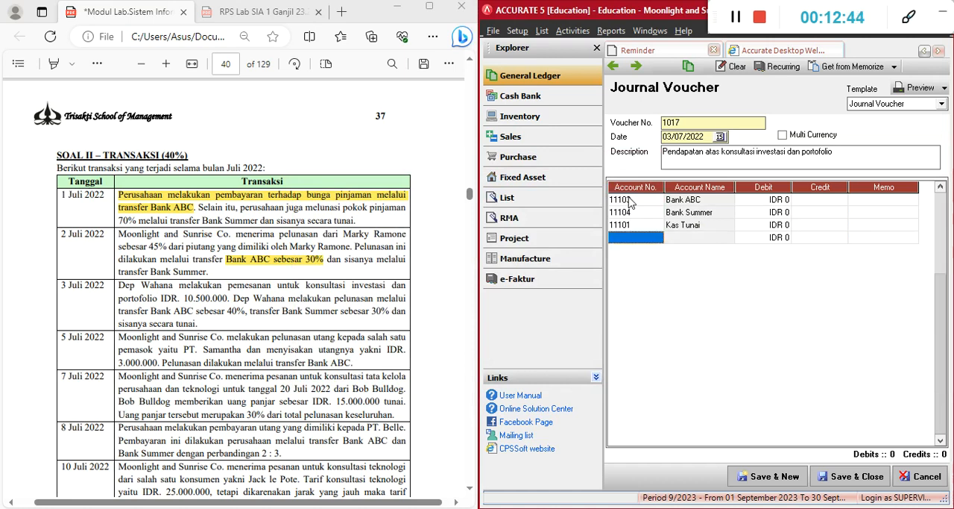
type("penda")
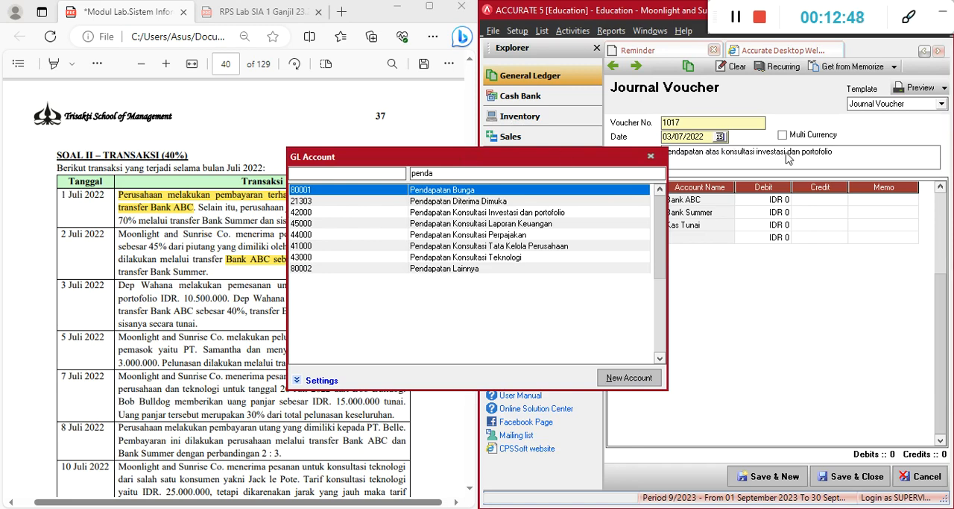
double_click(561, 213)
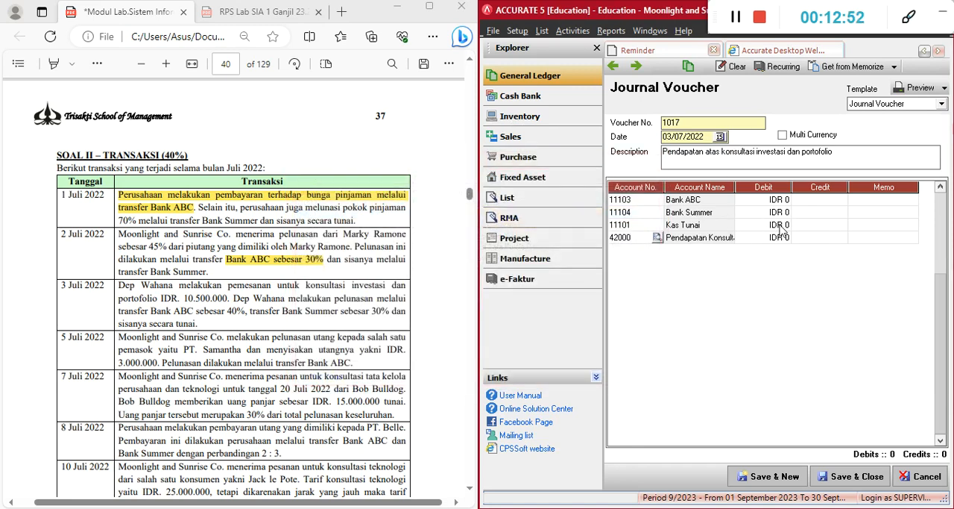
Switch to Calculator and calculate 40% of 10,500,000 for the Bank ABC payment
left_click(779, 201)
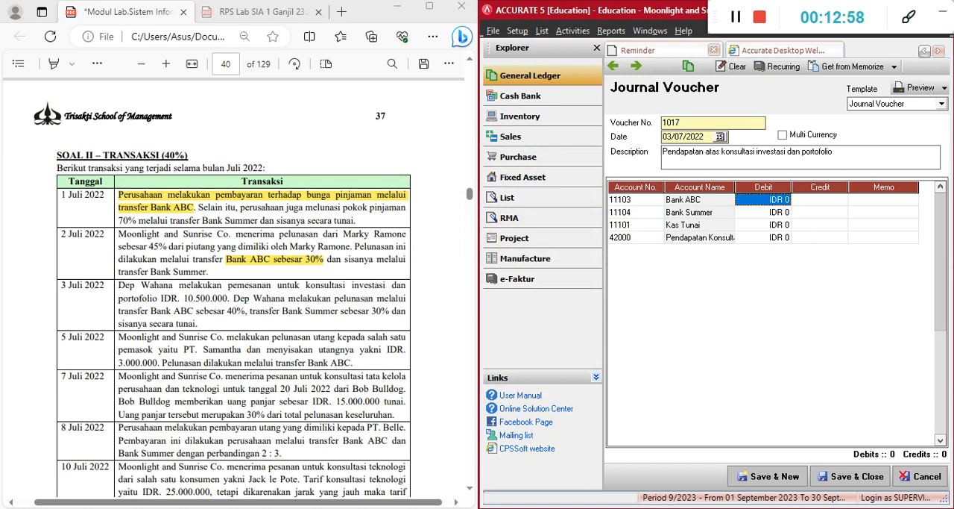
key("alt+Tab")
left_click(545, 294)
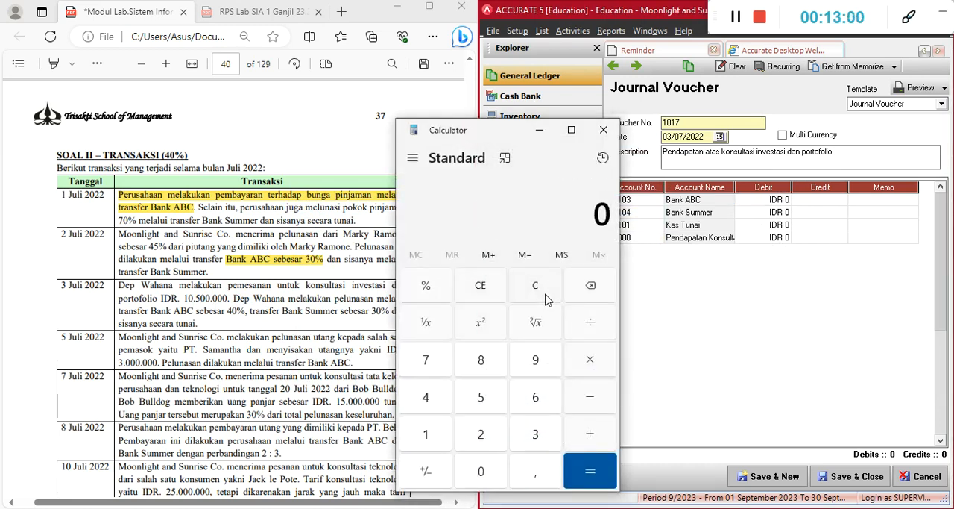
type("10500000")
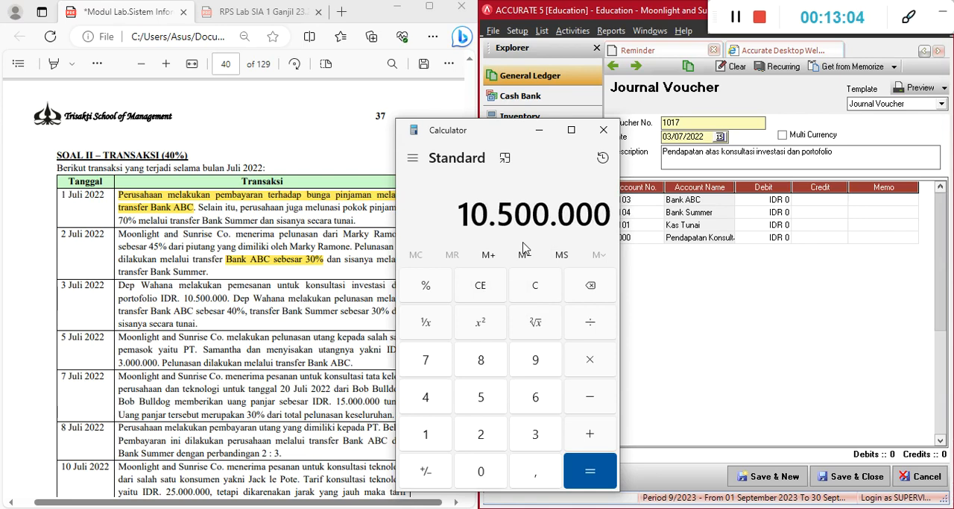
key("asterisk")
type("40")
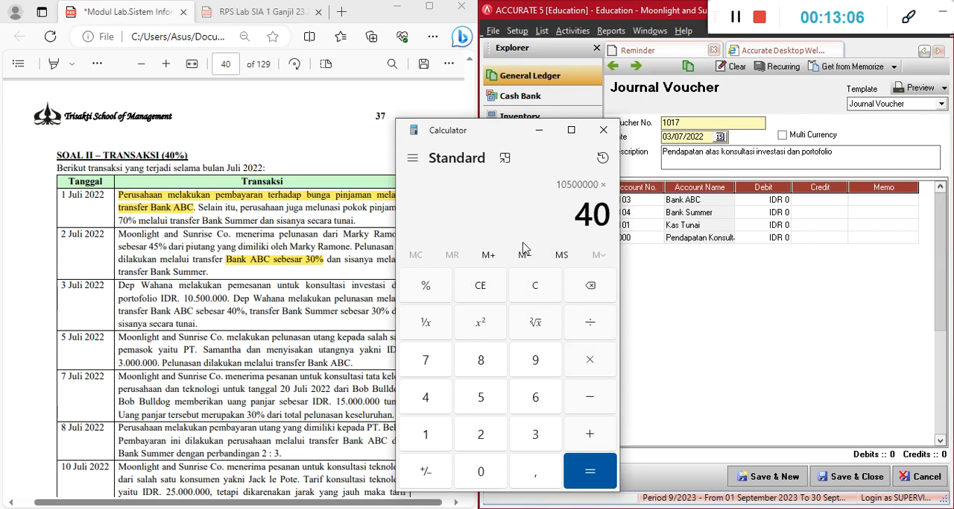
key("percent")
key("Return")
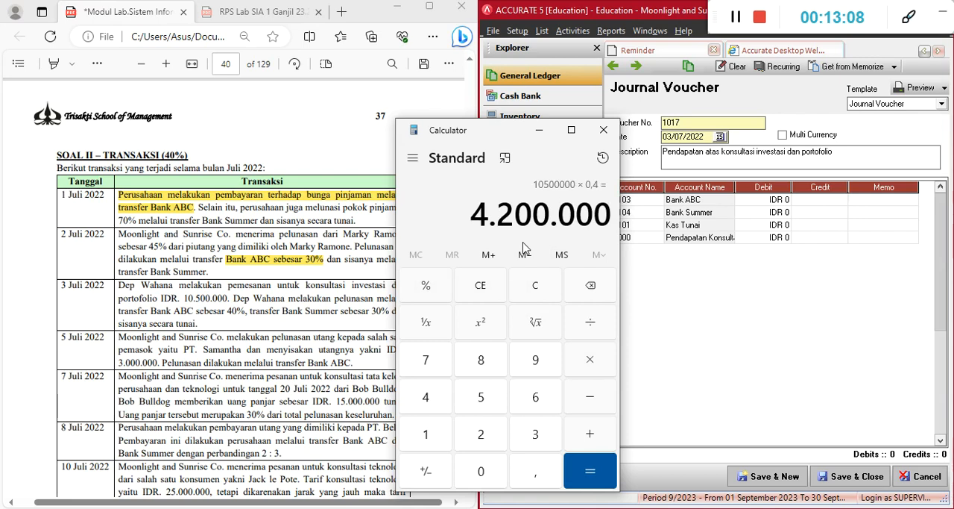
Switch back to Accurate and set the Bank ABC debit to IDR 4,200,000
left_click(768, 201)
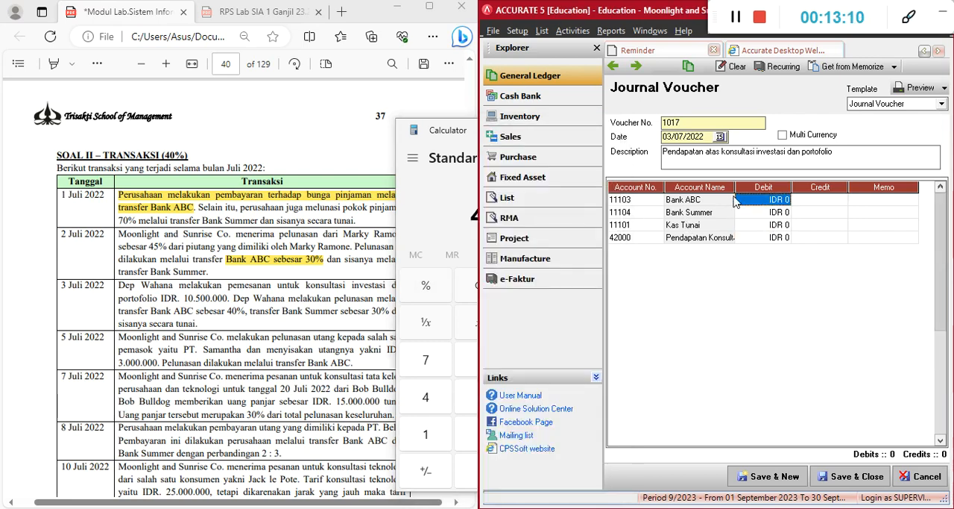
type("42000000")
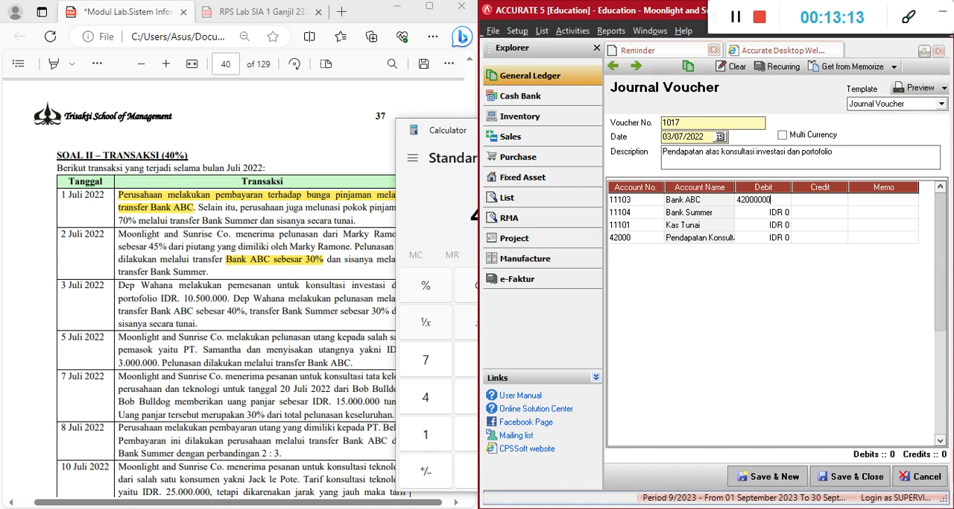
key("Tab")
key("shift+Tab")
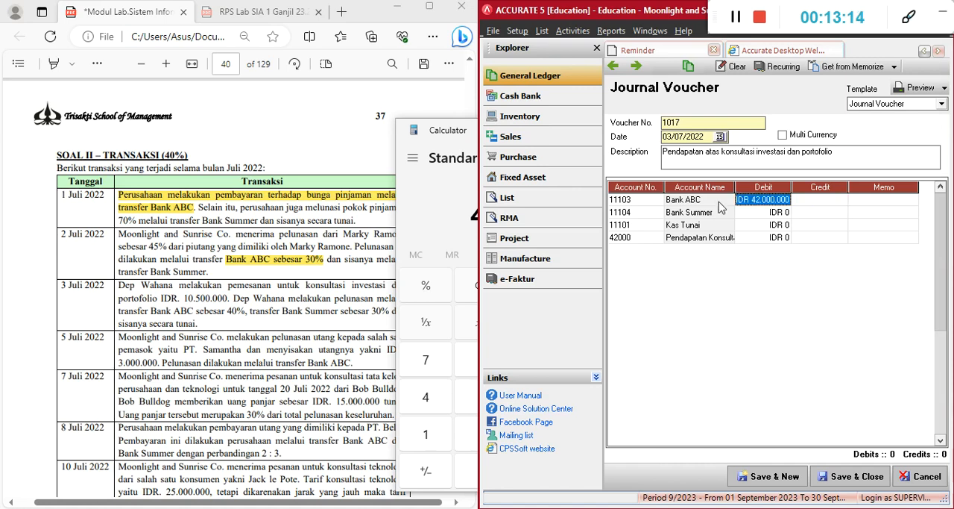
type("4.200.")
type("00")
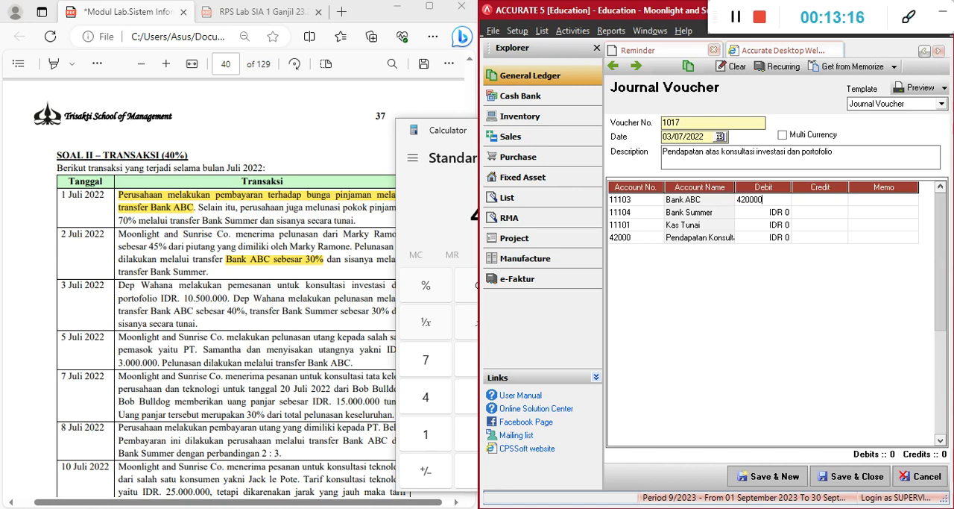
type("0")
key("Tab")
left_click(721, 207)
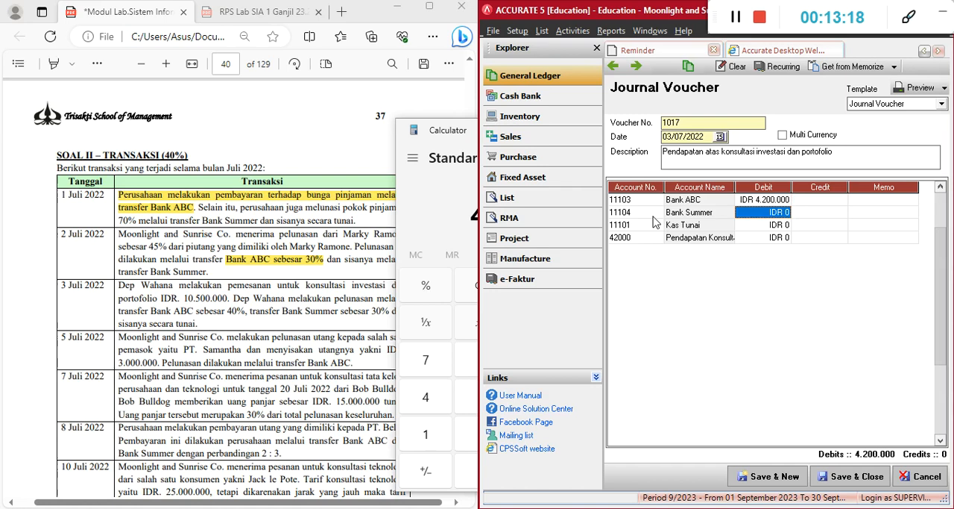
Calculate 30% of 10,500,000 in Calculator and enter IDR 3,150,000 as the Bank Summer debit
left_click(460, 199)
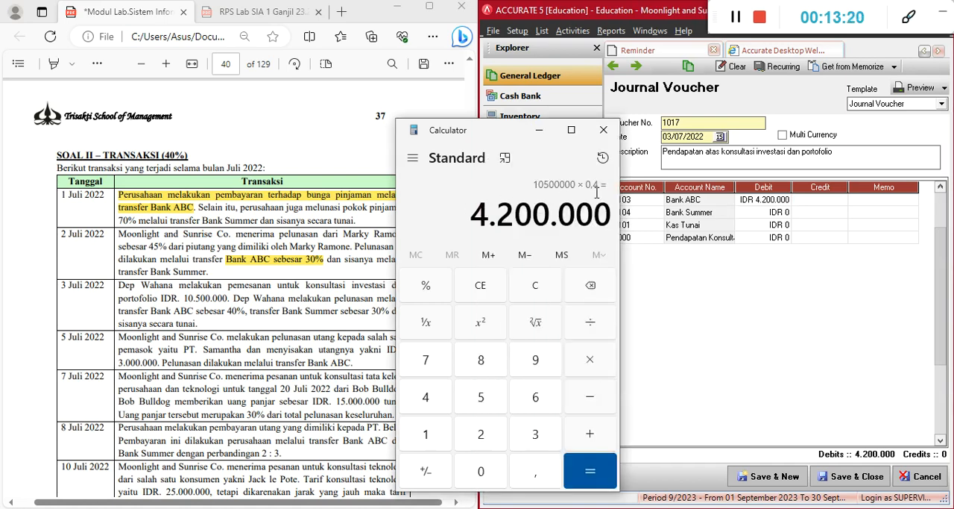
type("10500000")
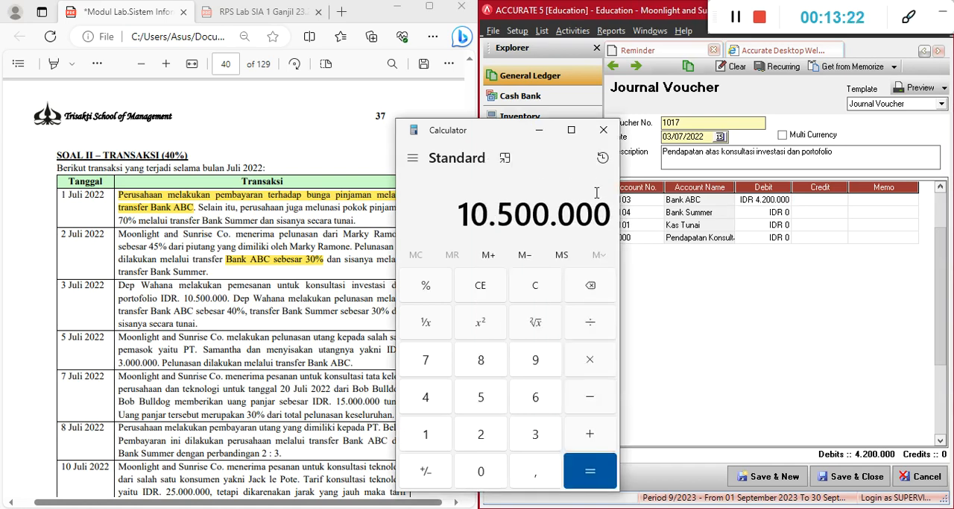
type("*0,3")
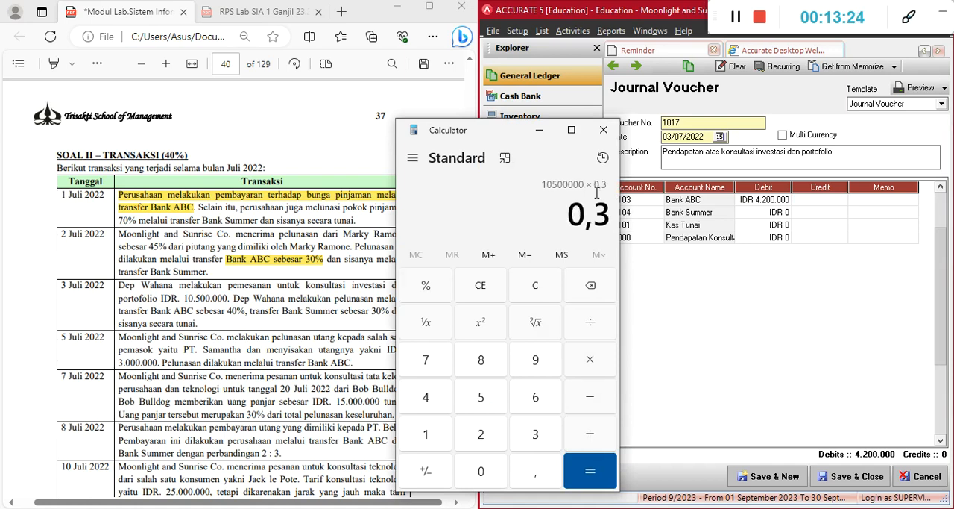
key("Return")
left_click(781, 212)
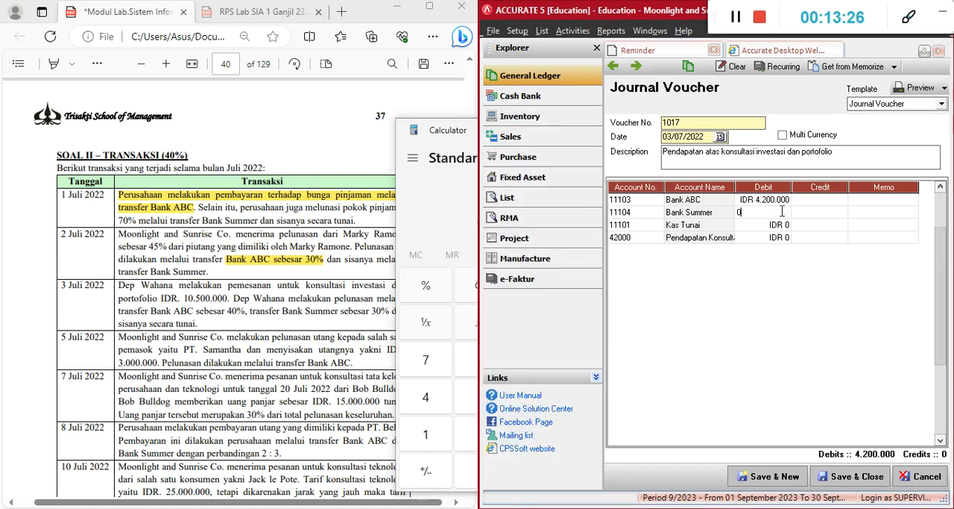
type("315")
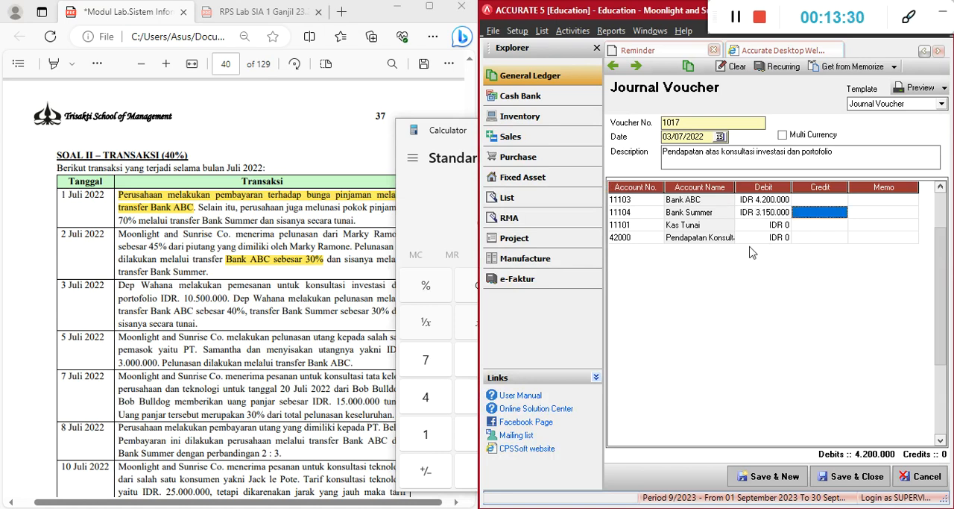
Reread the 3 July transaction in the exercise document, checking the order amount, the bank transfer percentages and the cash remainder
left_click(336, 297)
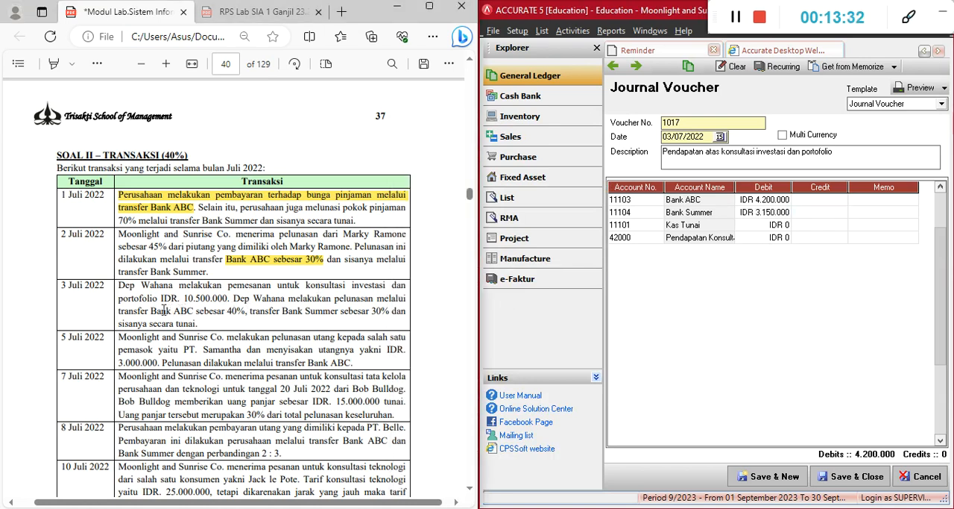
left_click_drag(185, 302, 228, 301)
left_click(232, 317)
left_click_drag(284, 311, 341, 314)
left_click(222, 316)
left_click_drag(171, 322, 185, 322)
left_click(273, 325)
Recheck the 30% result in Calculator and set the Kas Tunai debit to IDR 3,150,000
left_click(774, 226)
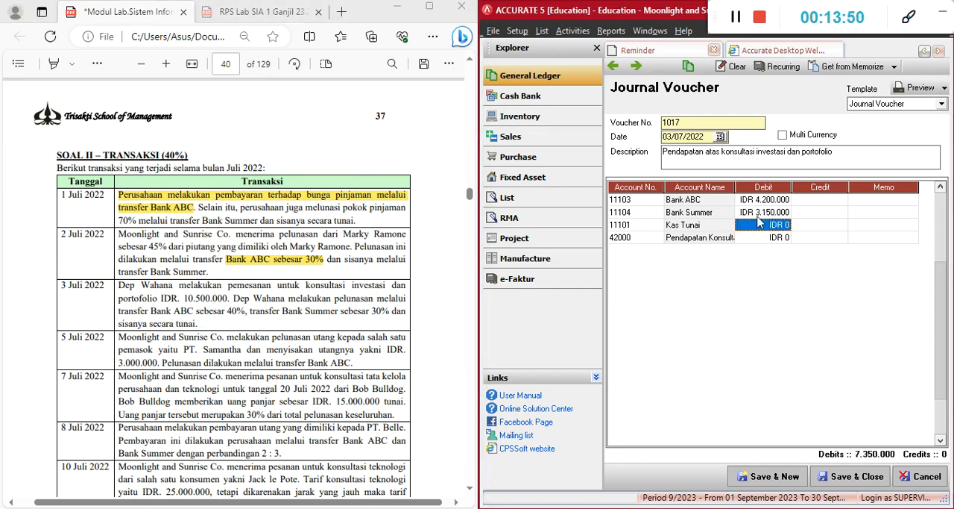
left_click(767, 213)
key("alt+Tab")
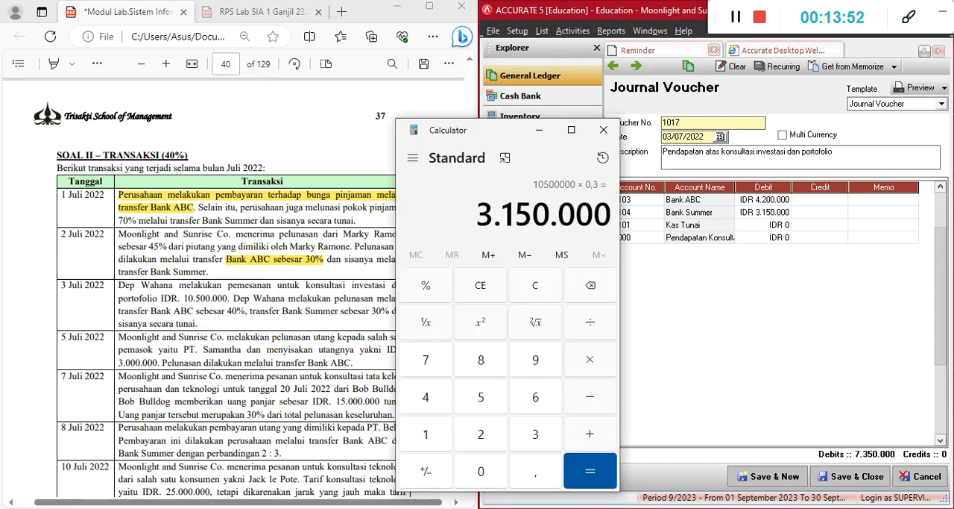
left_click(673, 386)
left_click(765, 226)
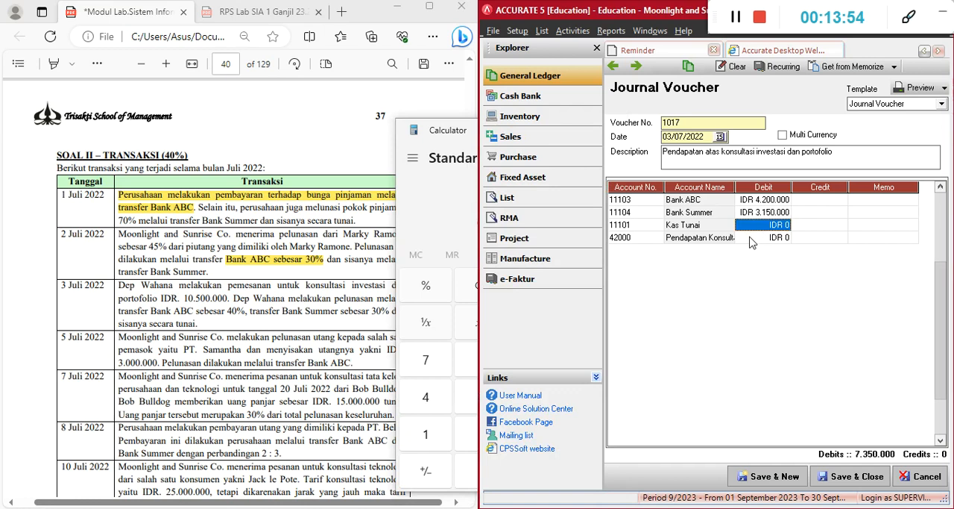
type("3.1")
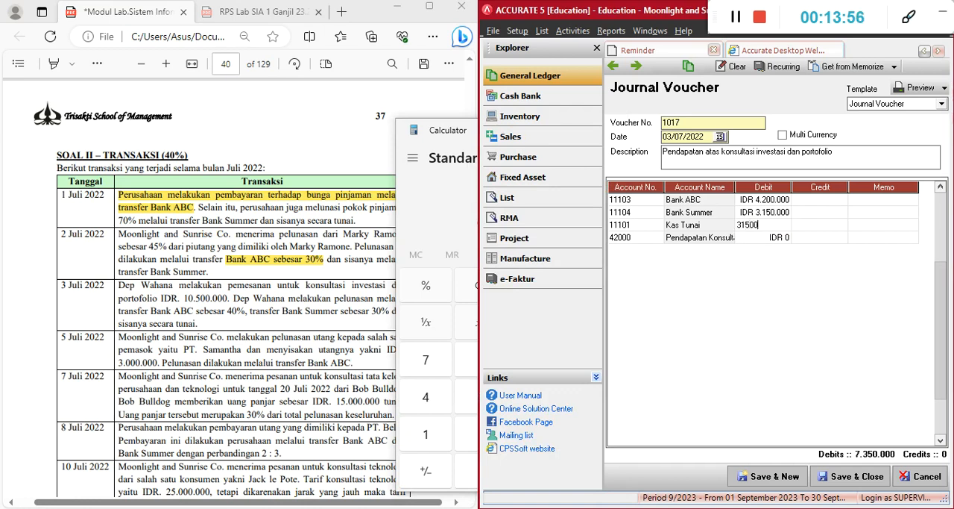
type("50.000")
key("Return")
key("Return")
key("Return")
key("Return")
key("Return")
key("Return")
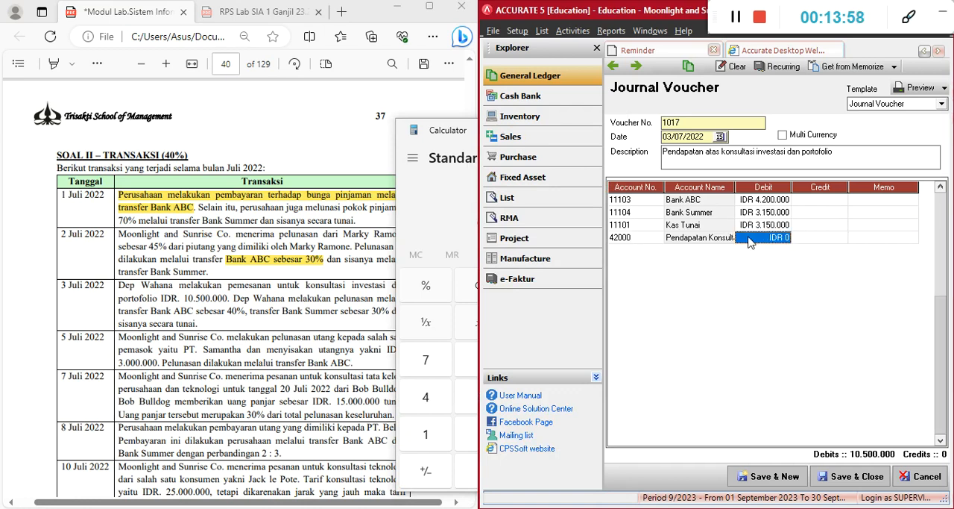
Credit the consultation income account with IDR 10,500,000, then save the 3 July voucher and start a new one
type("10.500.000")
key("Return")
key("Return")
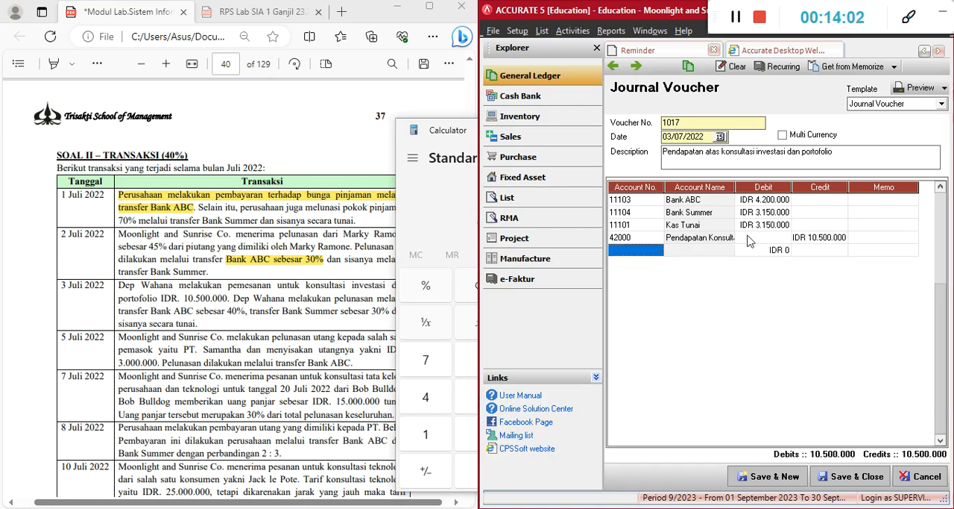
key("Up")
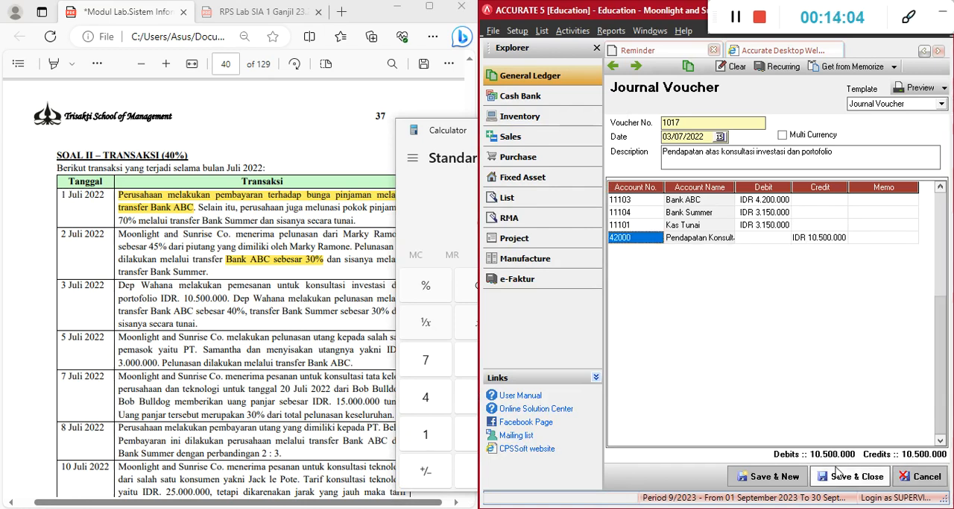
left_click(759, 476)
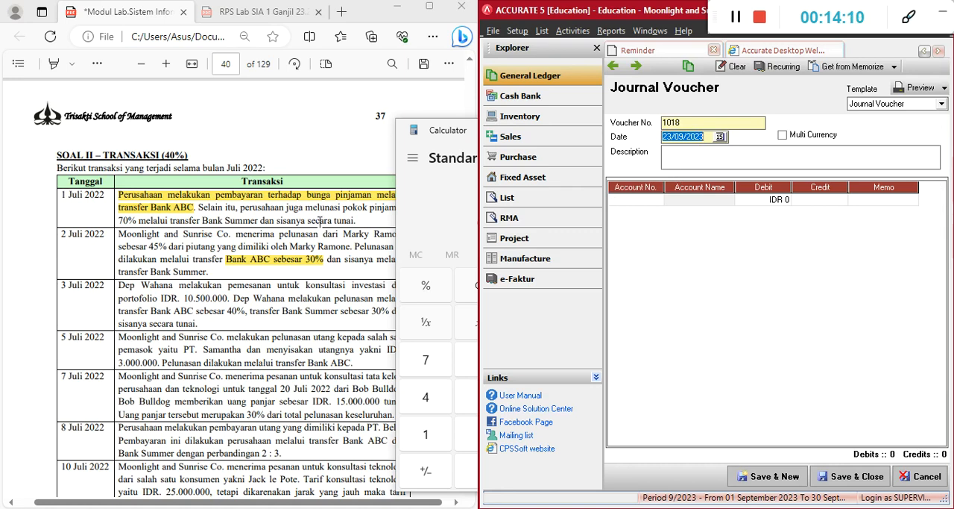
Read the 5 July transaction in the exercise document and date the new voucher 05/07/2022
left_click(123, 290)
left_click(174, 312)
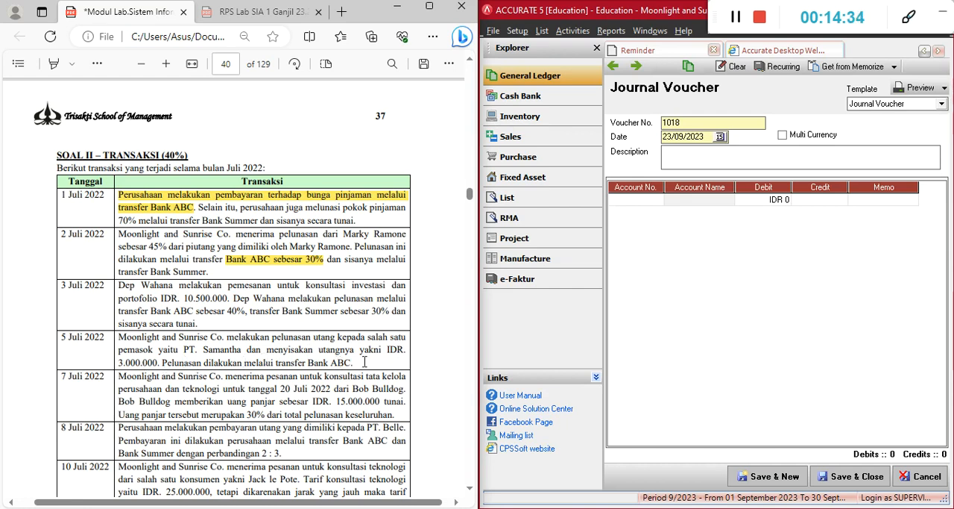
left_click_drag(704, 137, 656, 136)
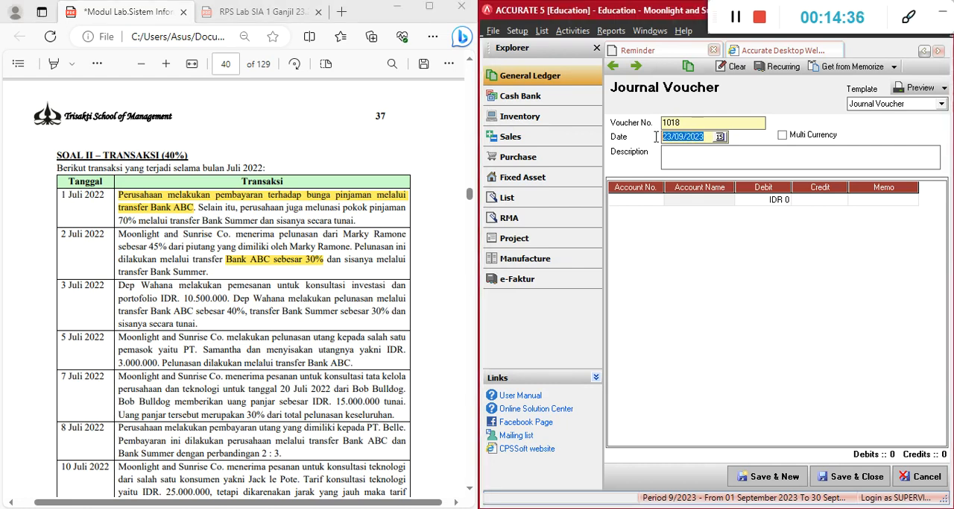
type("05/")
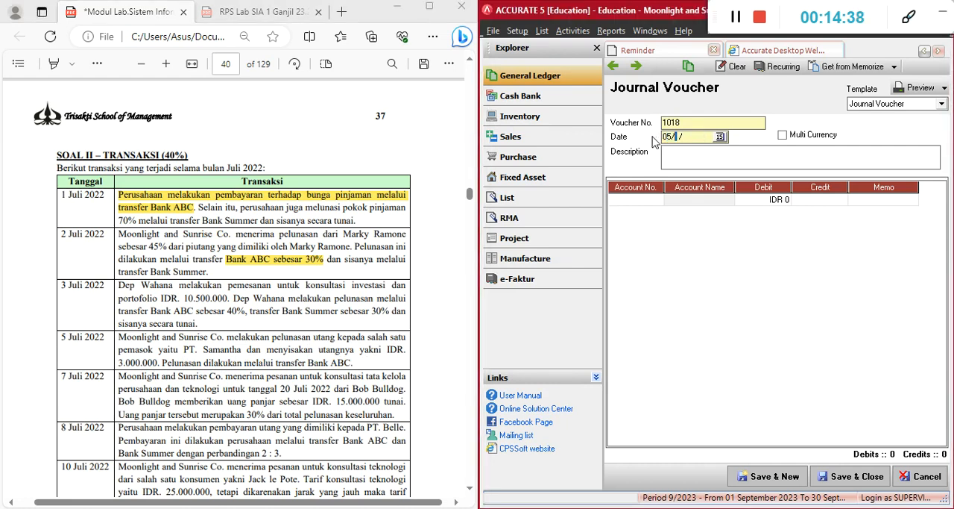
type("07/2022")
Copy the debt payment phrase from the 5 July transaction and set the description to "Pelunasan utang kepada salah satu pemasok yaitu PT. Samantha" on one line
left_click_drag(273, 337, 246, 351)
key("ctrl+c")
left_click(672, 156)
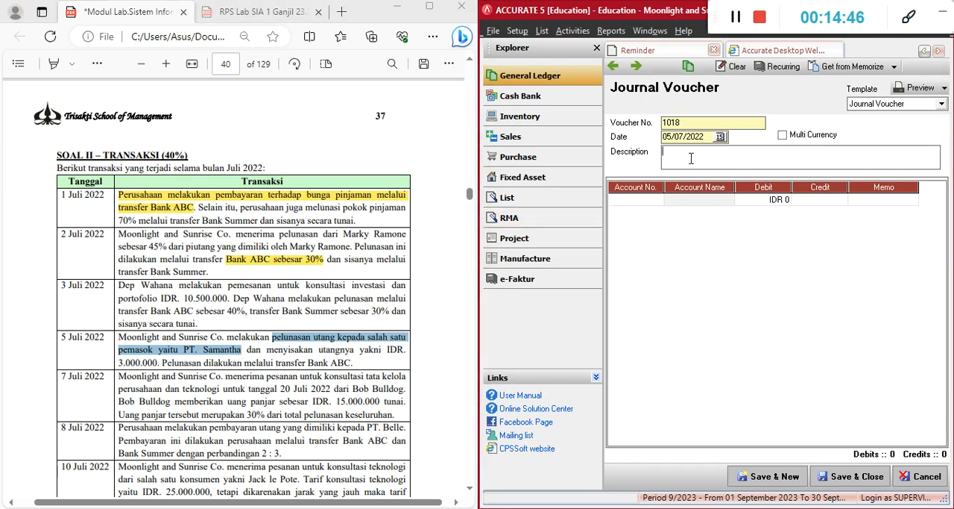
key("ctrl+v")
key("Delete")
type("P")
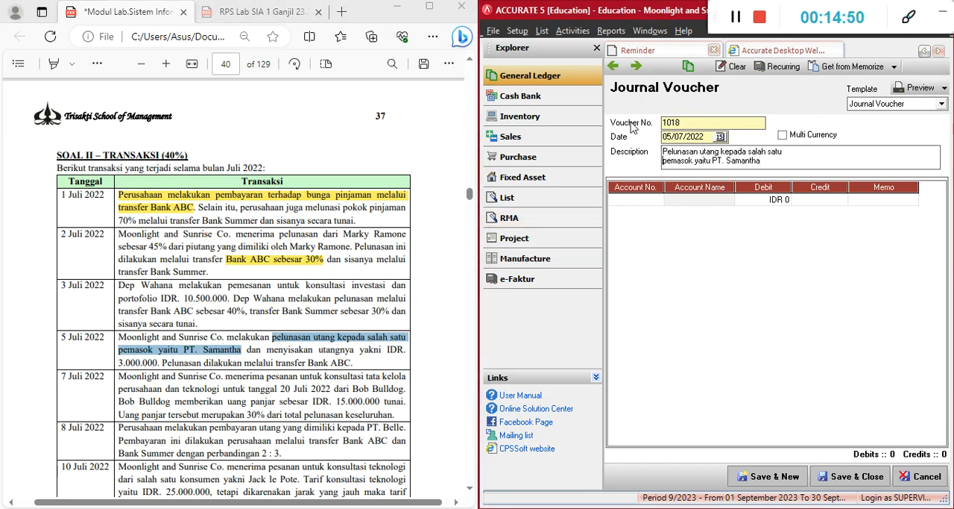
key("BackSpace")
left_click(635, 203)
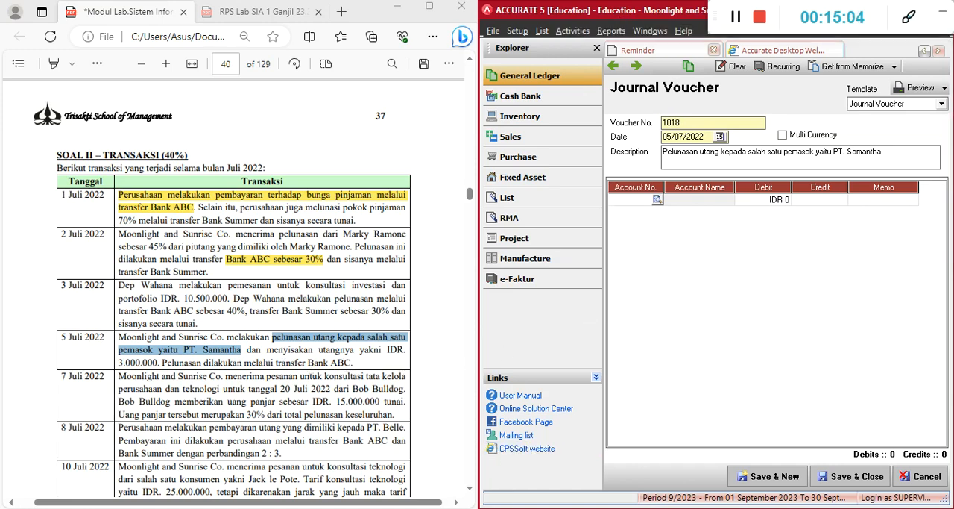
Switch to the Excel setup workbook and look up PT. Samantha's payable balance in the supplier list
key("alt+Tab")
left_click_drag(374, 485, 320, 491)
scroll(301, 323, "up", 2)
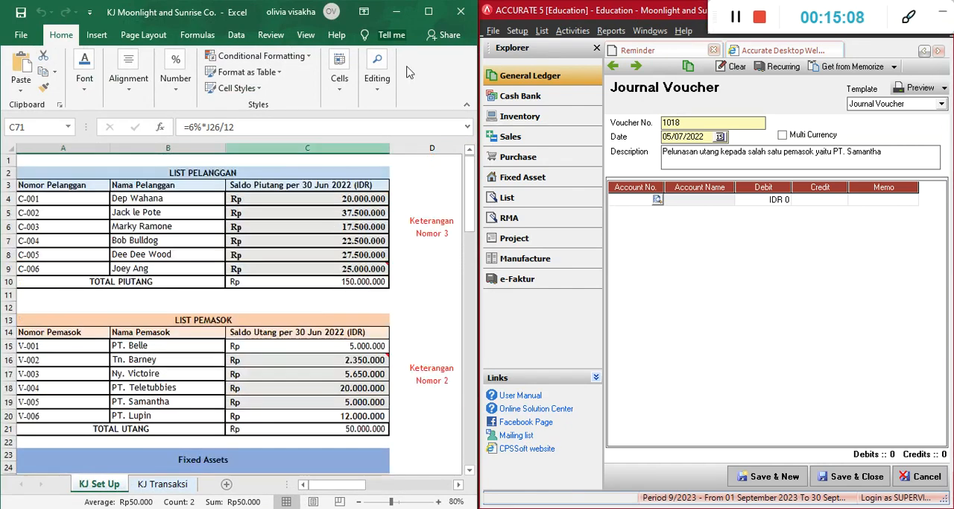
left_click(399, 12)
Enlarge the Accurate window and check PT. Samantha's balance in the vendor list against the 5 July transaction
left_click_drag(628, 16, 453, 17)
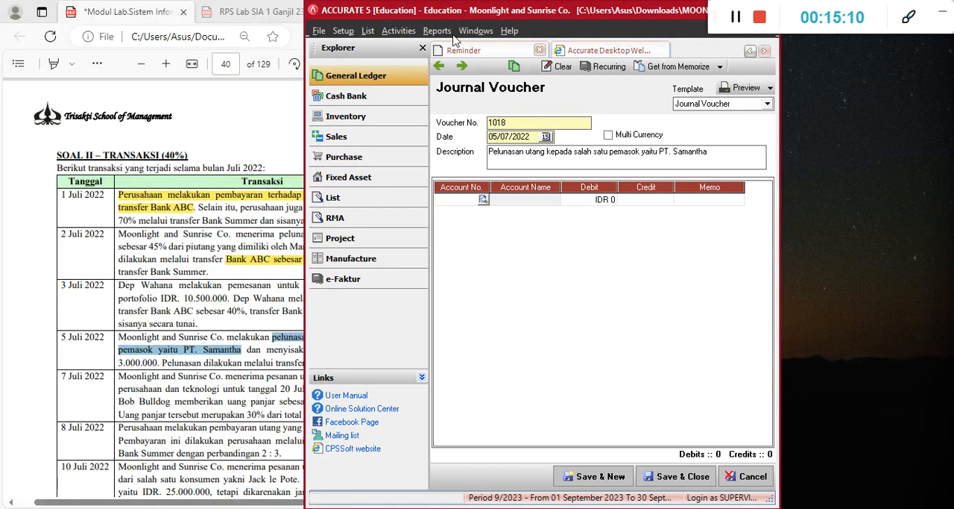
left_click(486, 46)
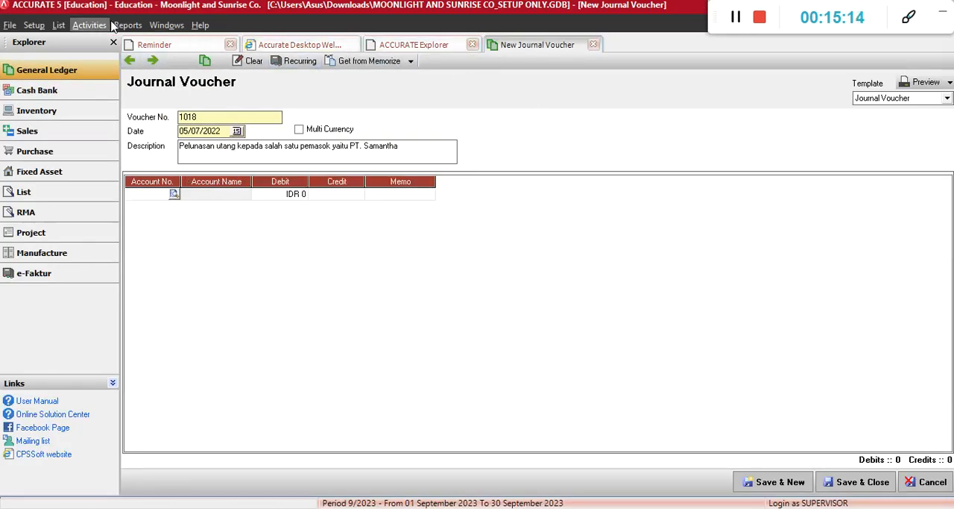
left_click(59, 26)
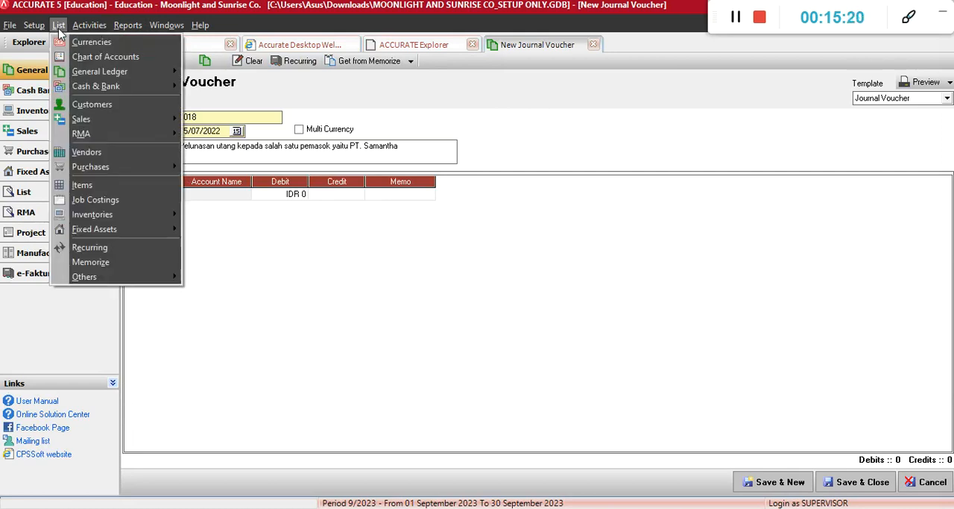
left_click(80, 150)
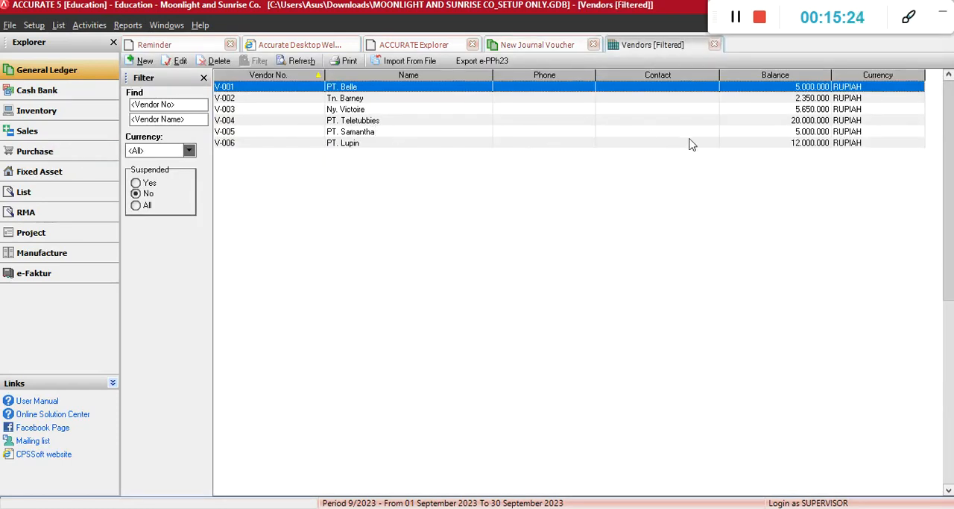
key("alt+Tab")
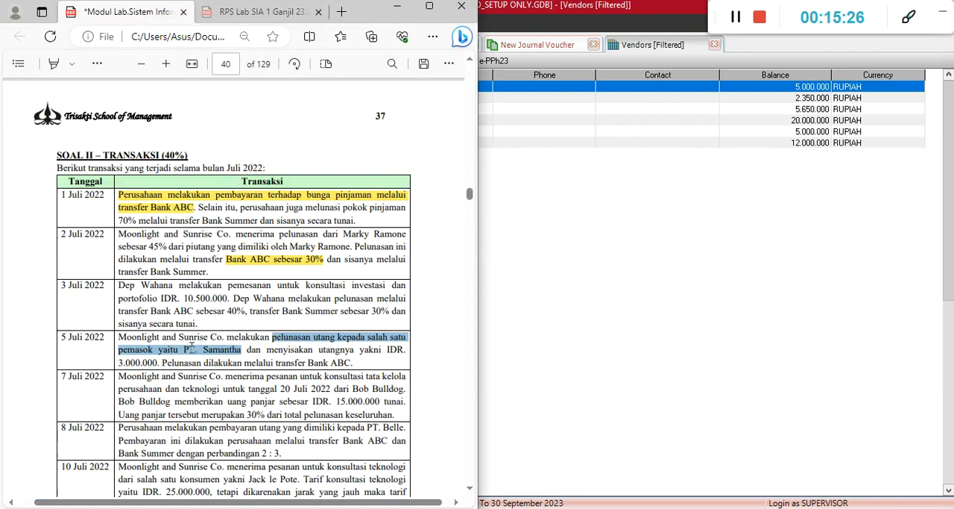
left_click(262, 363)
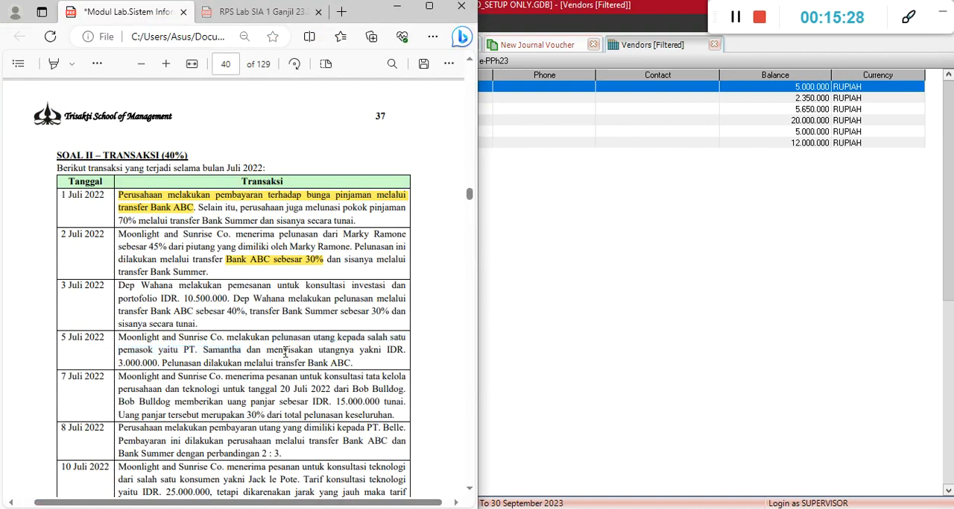
left_click(520, 292)
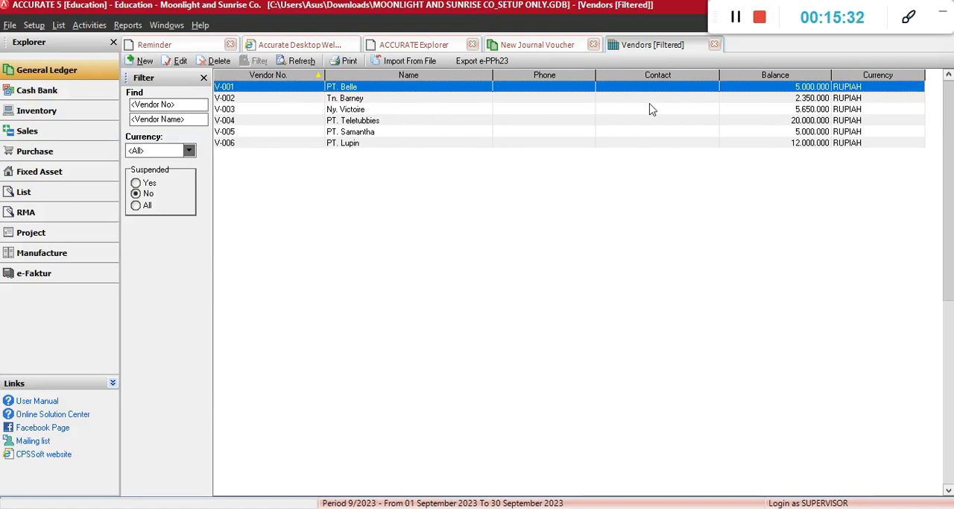
left_click(387, 132)
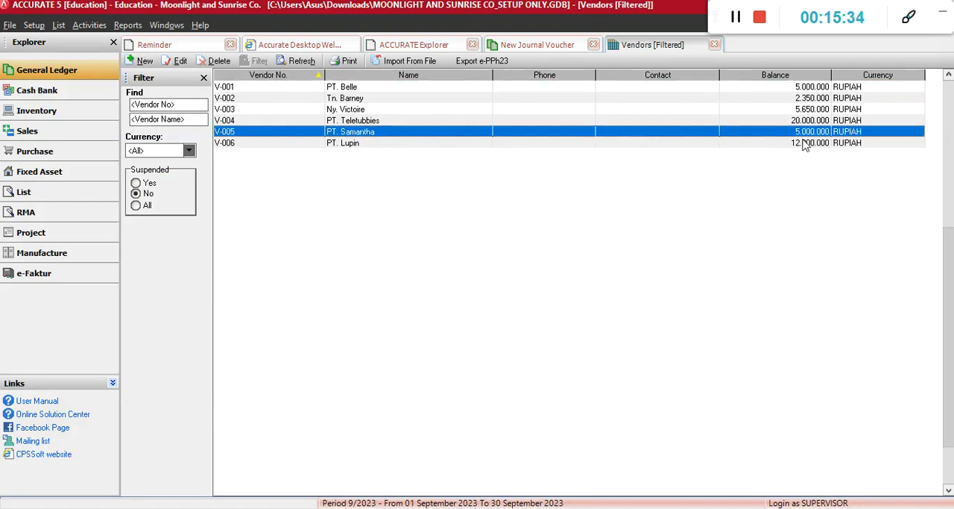
Highlight "menyisakan utangnya yakni IDR. 3.000.000" in yellow in the exercise document's 5 July transaction
key("alt+Tab")
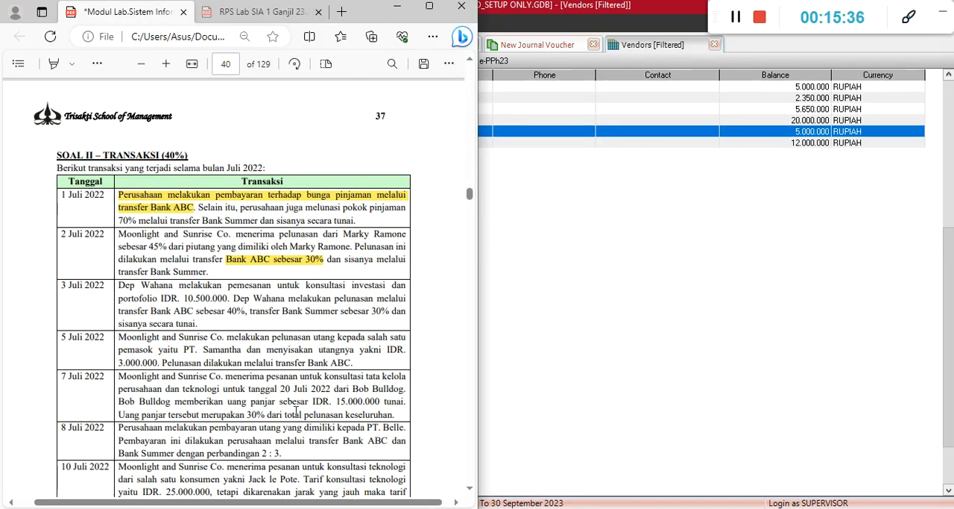
left_click_drag(270, 350, 158, 365)
left_click(187, 295)
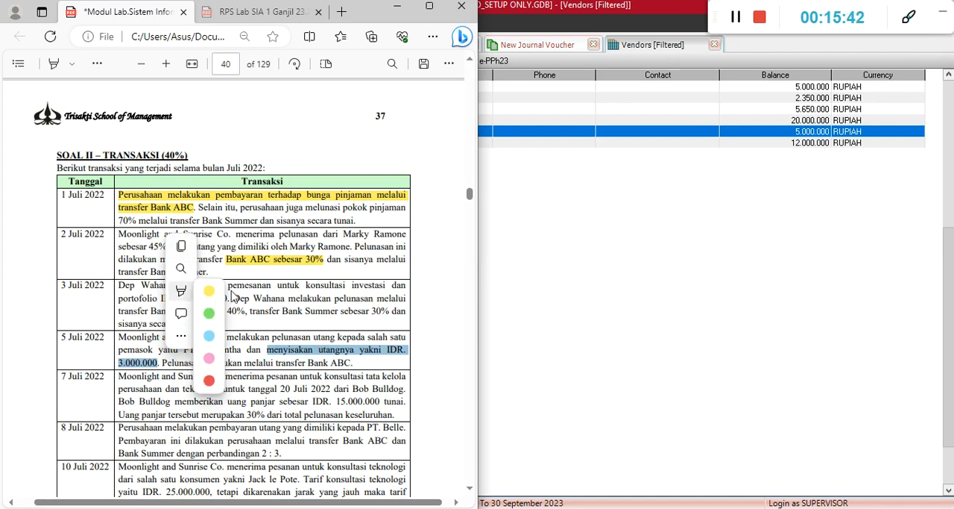
Return to the new journal voucher beside the document and debit account 21100 Utang Usaha IDR with IDR 2,000,000
left_click(560, 302)
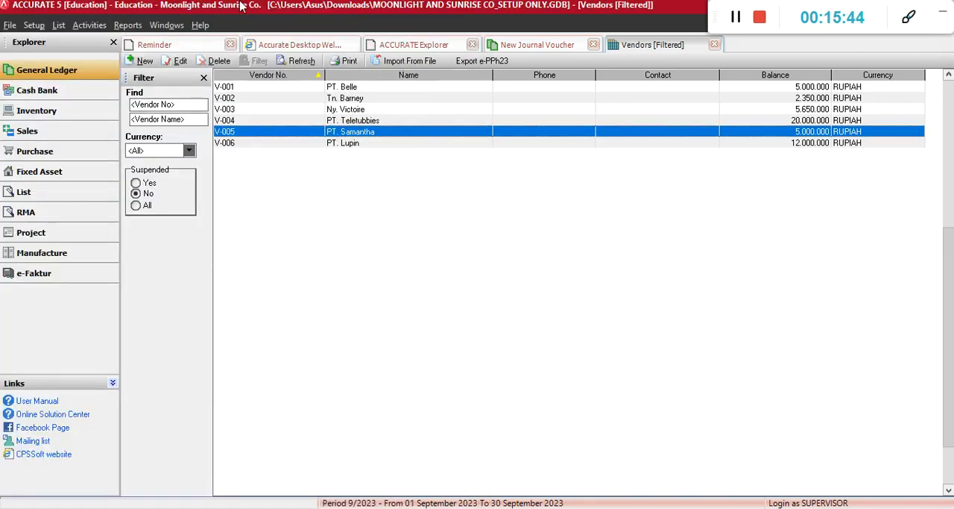
left_click(528, 43)
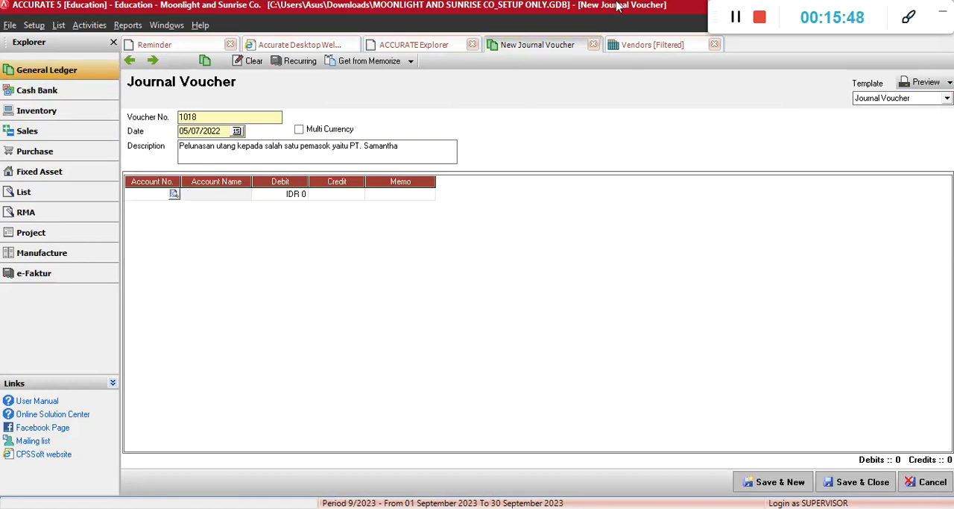
double_click(618, 6)
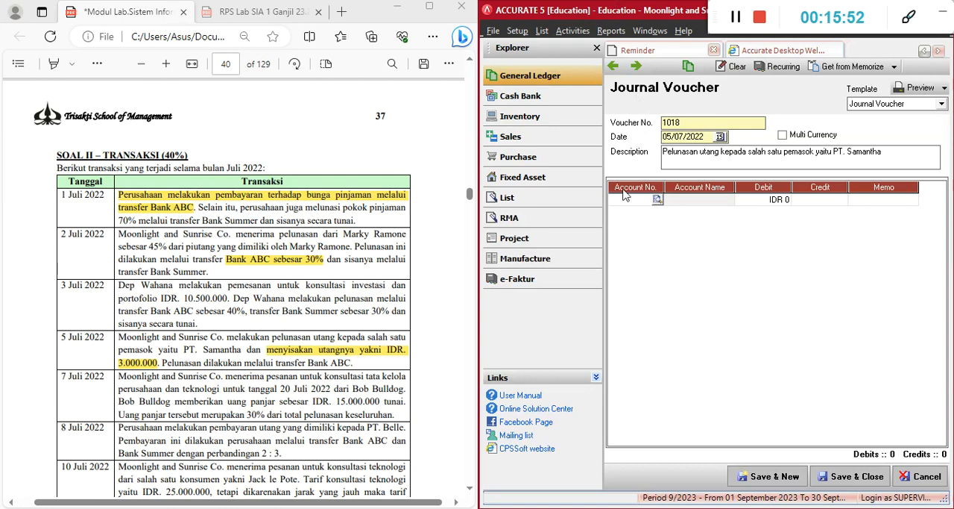
type("tang")
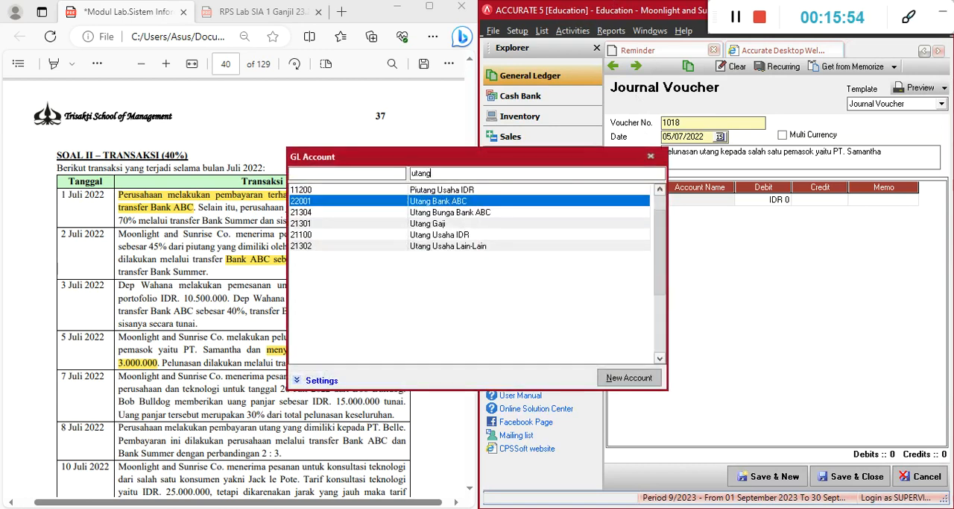
key("Down")
key("Down")
key("Down")
key("Return")
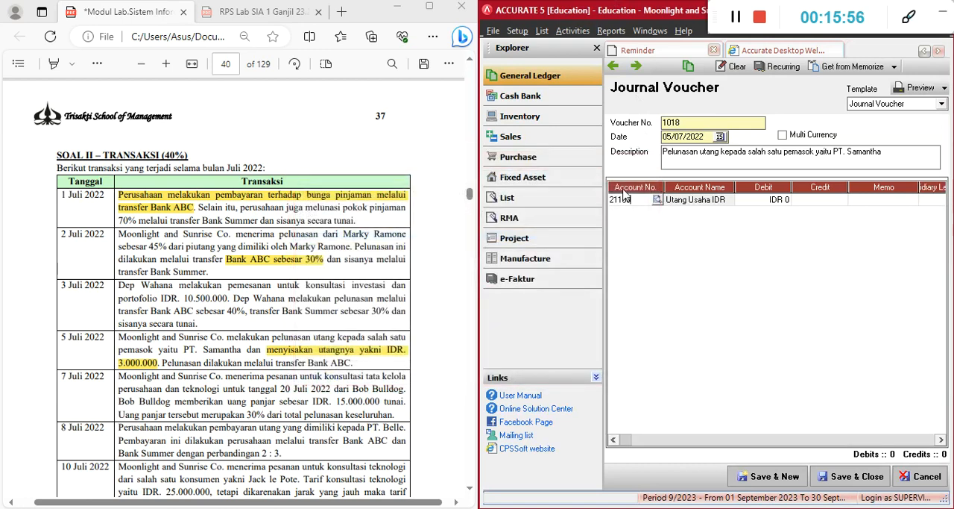
key("Tab")
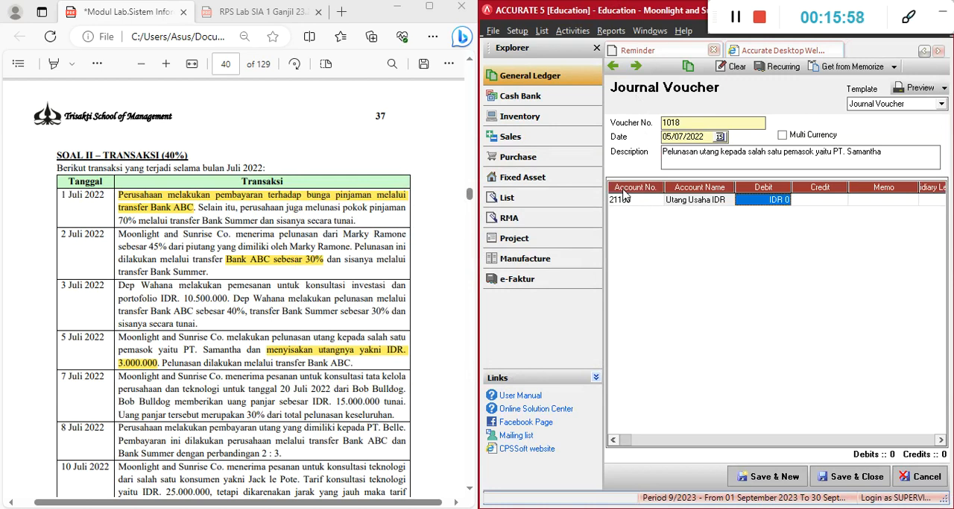
type("2.0")
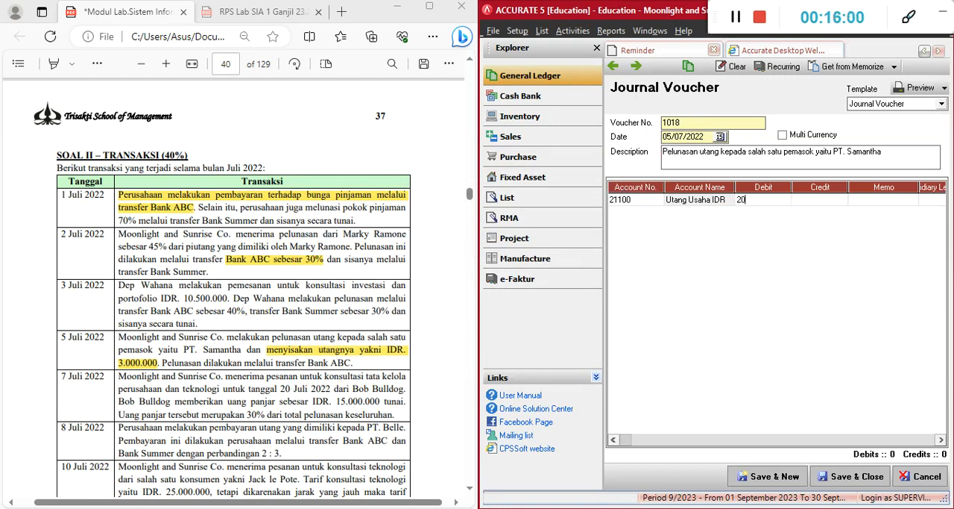
type("00.000")
Assign vendor V-005 PT. Samantha as the subsidiary ledger of the Utang Usaha IDR line
key("Tab")
key("Tab")
key("Tab")
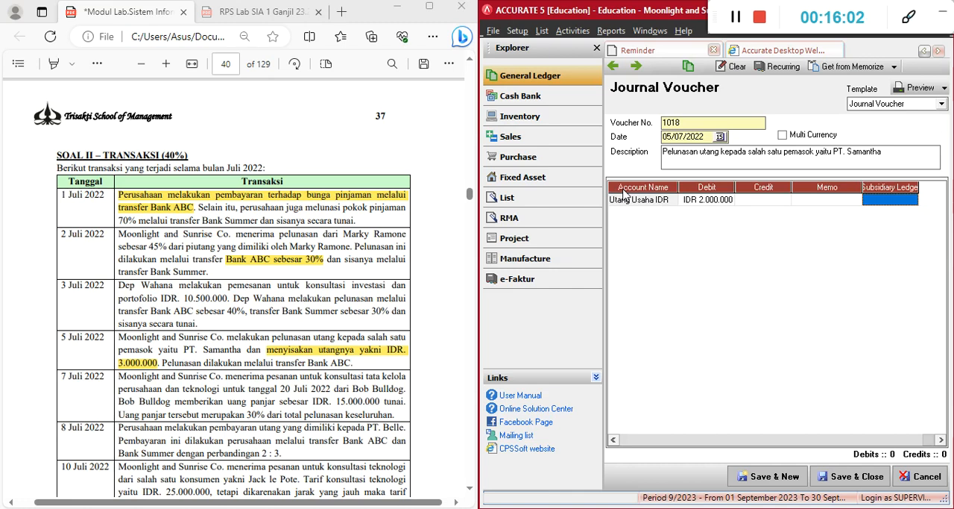
left_click(884, 200)
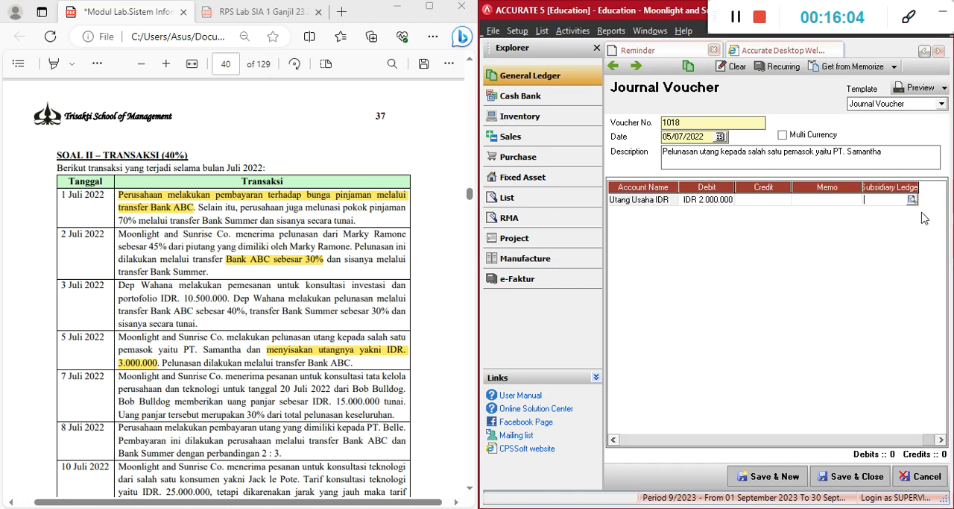
left_click(911, 201)
left_click(717, 262)
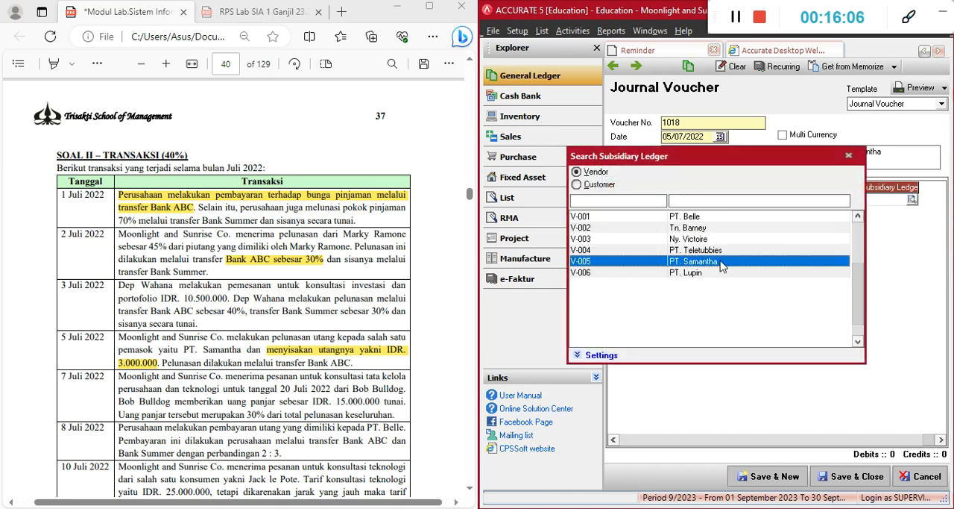
double_click(721, 263)
key("Tab")
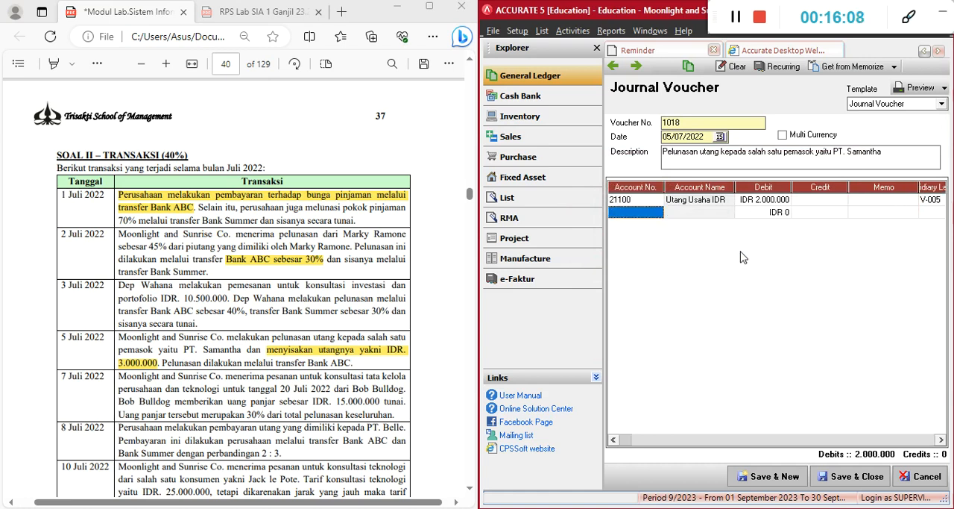
Credit account 11103 Bank ABC with IDR 2,000,000, then save the 5 July voucher and start a new one
type("bank")
key("Return")
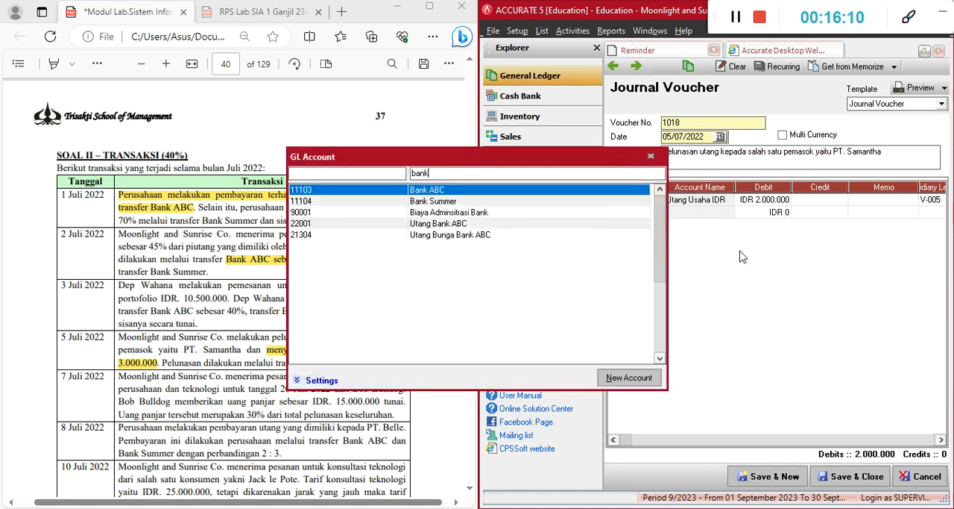
key("Return")
key("Tab")
key("Tab")
key("Tab")
key("Tab")
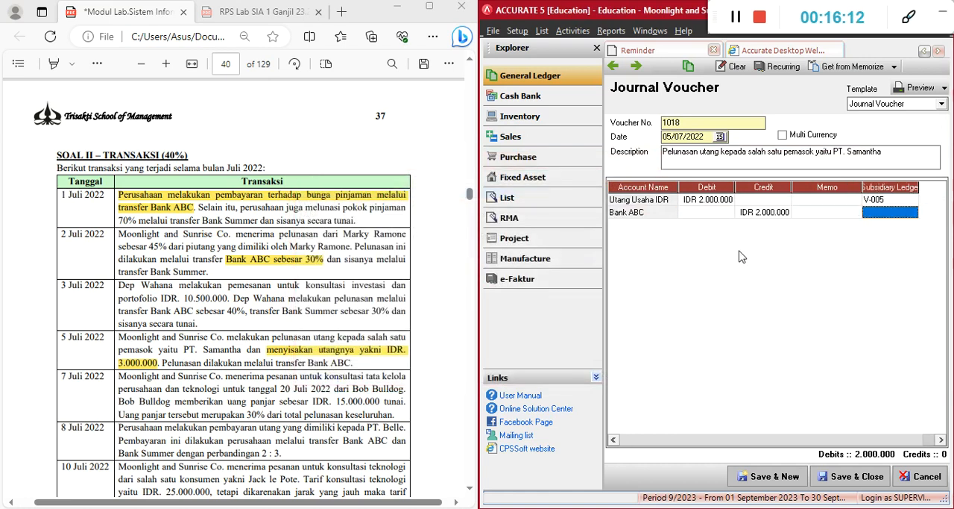
key("Tab")
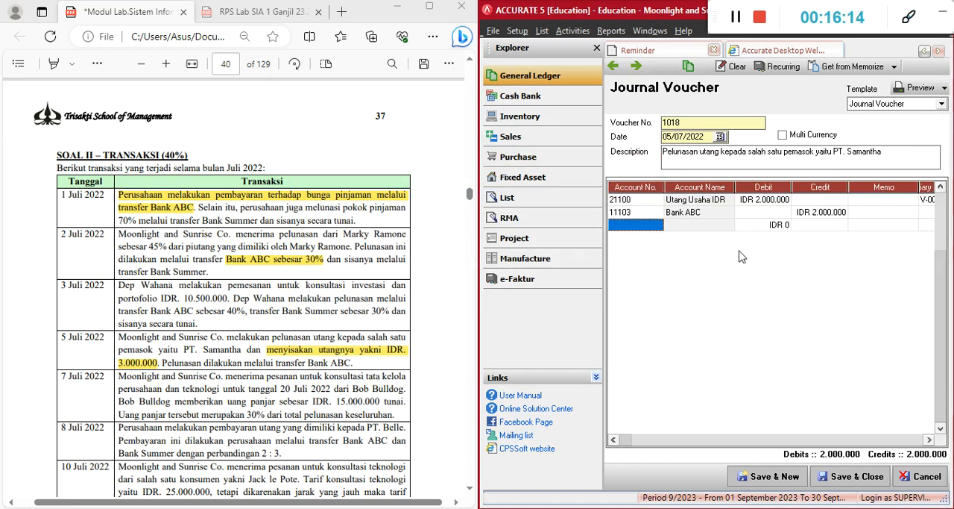
key("Up")
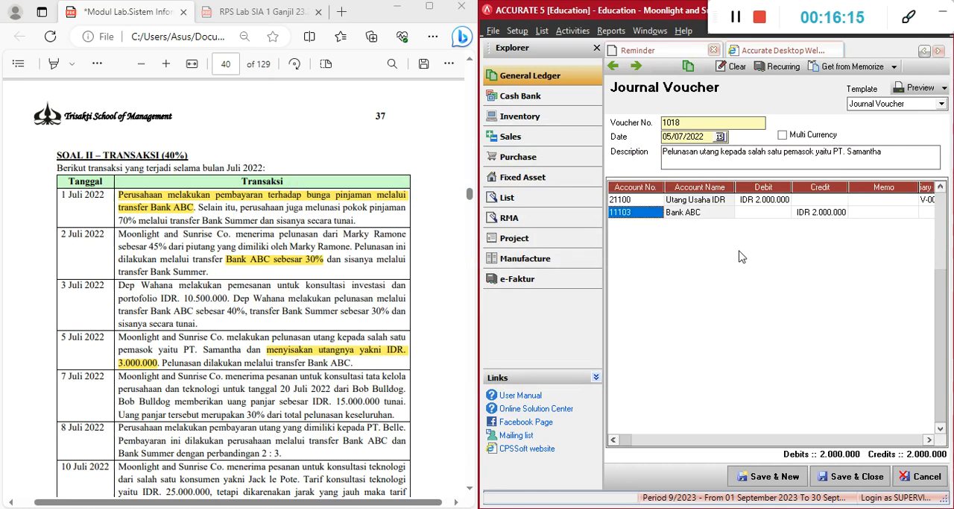
left_click(763, 477)
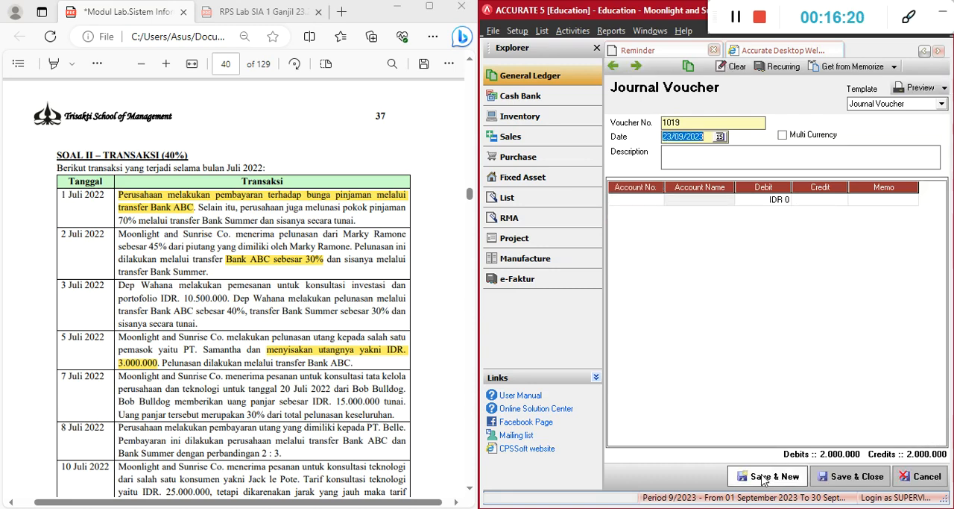
Browse back through the saved vouchers to number 1015, reviewing their dates and entries, and return to the blank voucher
left_click(614, 68)
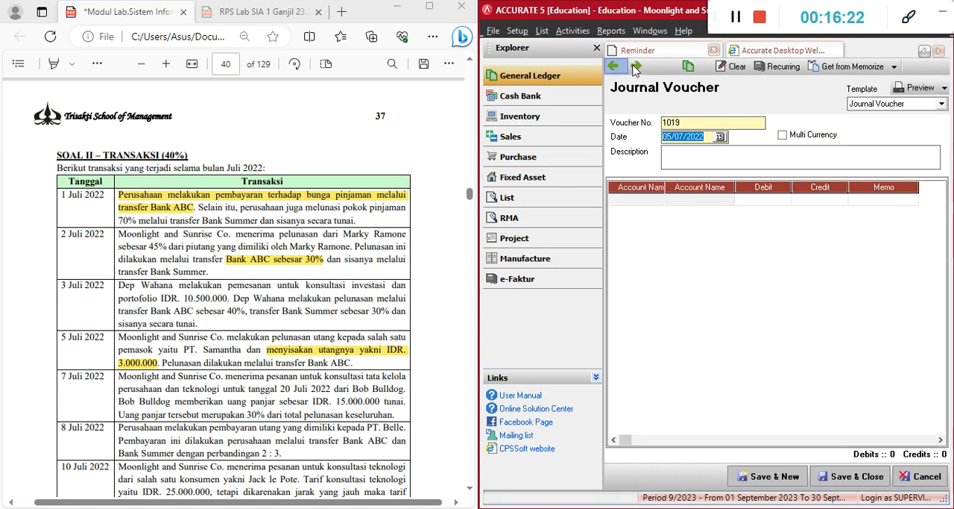
left_click(636, 68)
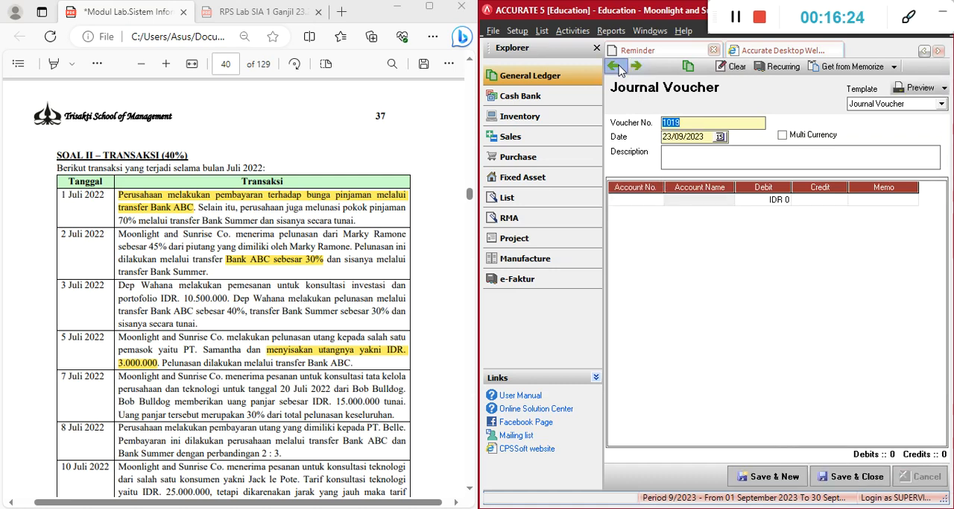
left_click(617, 68)
left_click(618, 68)
left_click(617, 68)
left_click(616, 68)
left_click(637, 68)
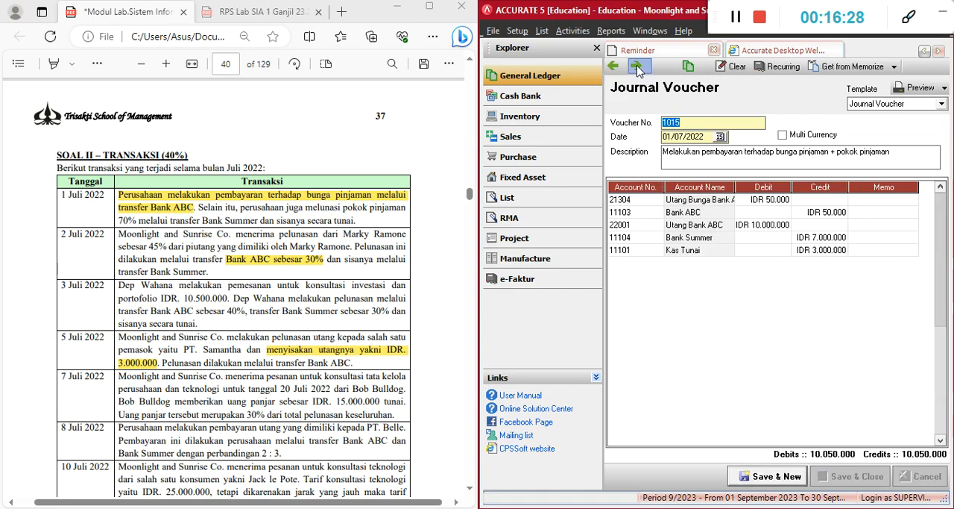
left_click(638, 69)
left_click(638, 69)
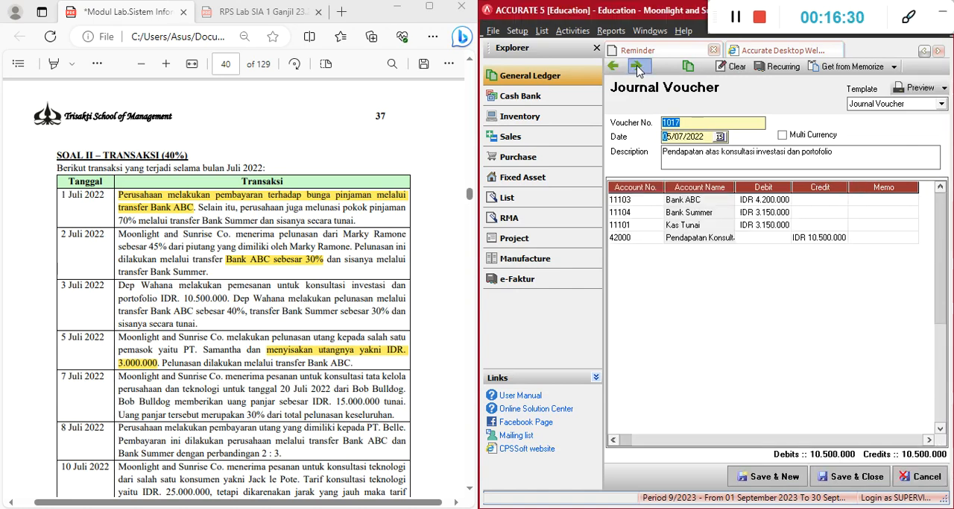
left_click(637, 69)
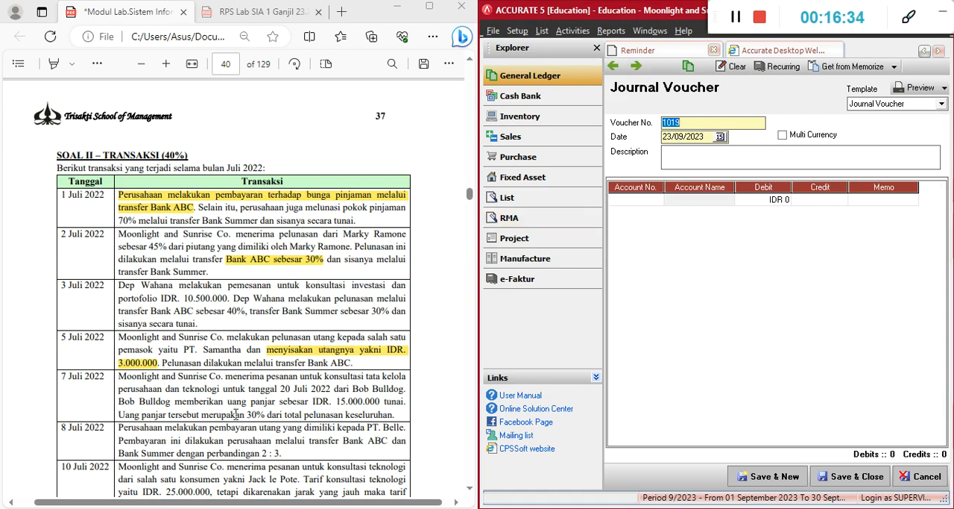
Read the 7 July down-payment transaction in the document and set the new journal voucher's date to 07/07/2022
scroll(214, 368, "down", 2)
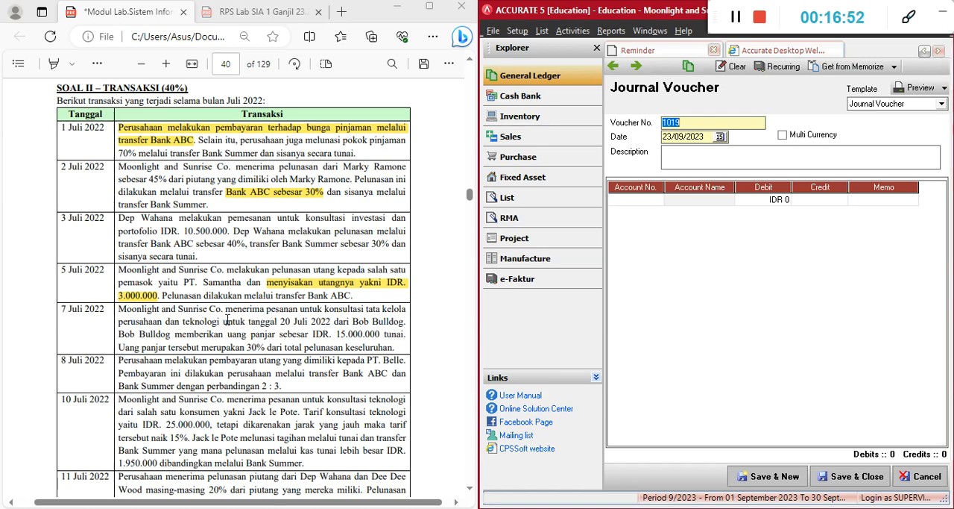
left_click_drag(222, 321, 277, 322)
left_click(287, 323)
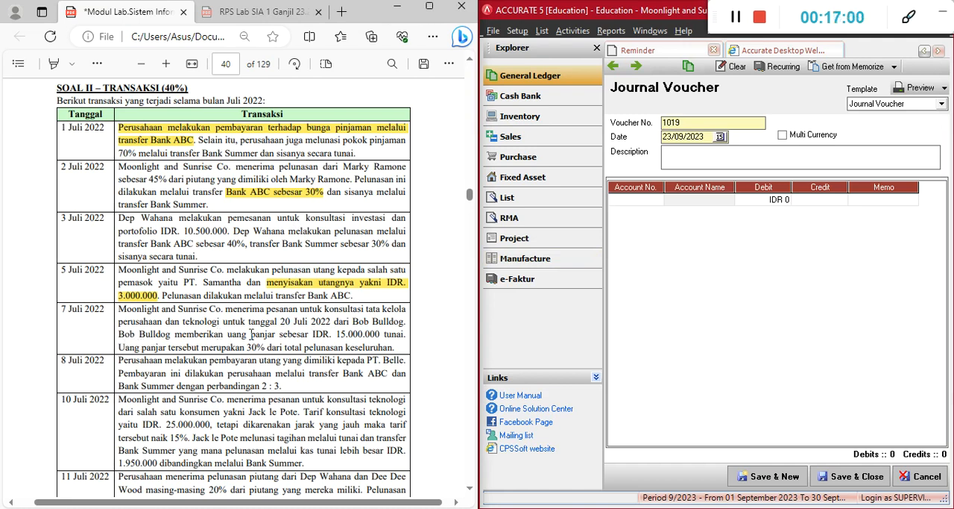
left_click_drag(276, 334, 228, 336)
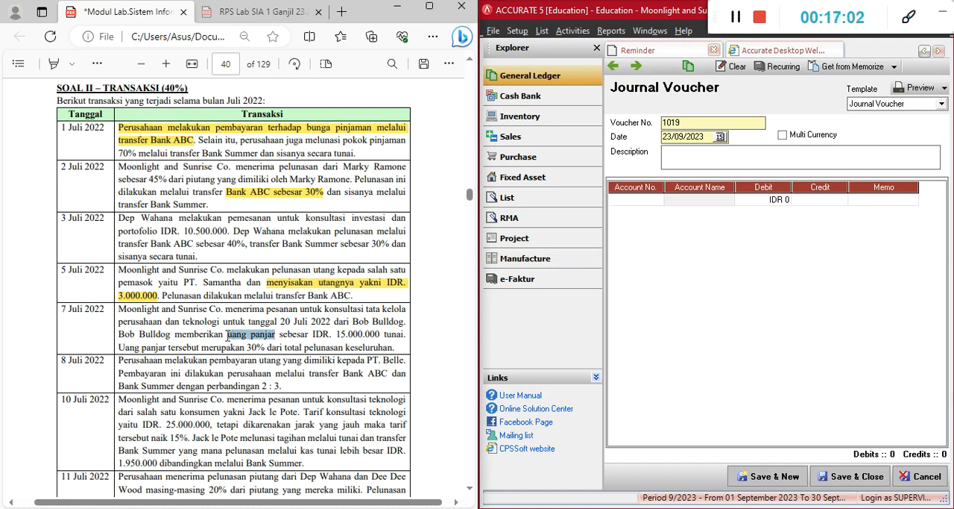
left_click(233, 341)
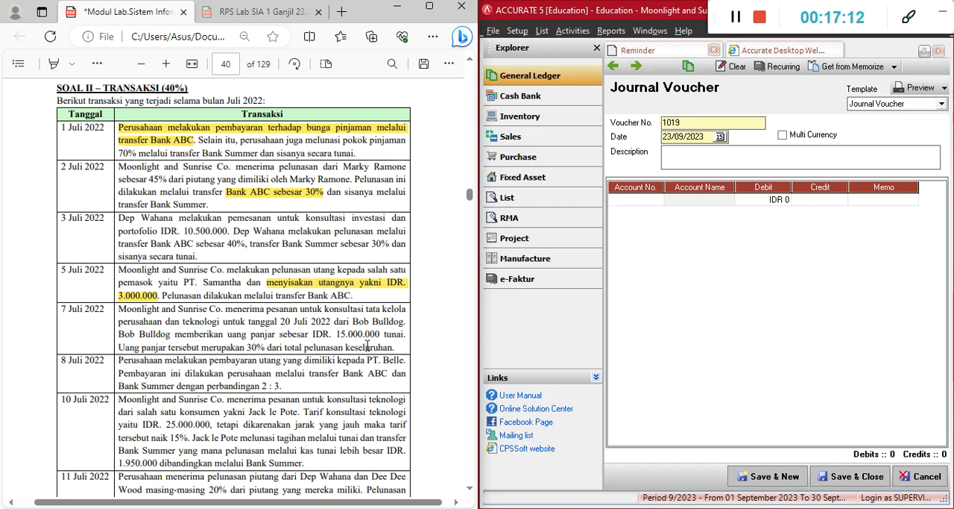
left_click(704, 152)
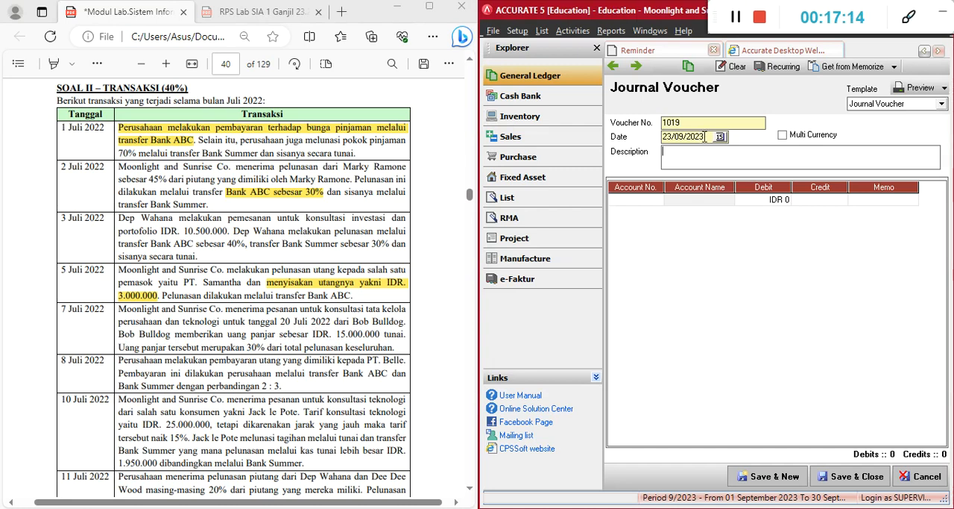
left_click_drag(705, 137, 638, 135)
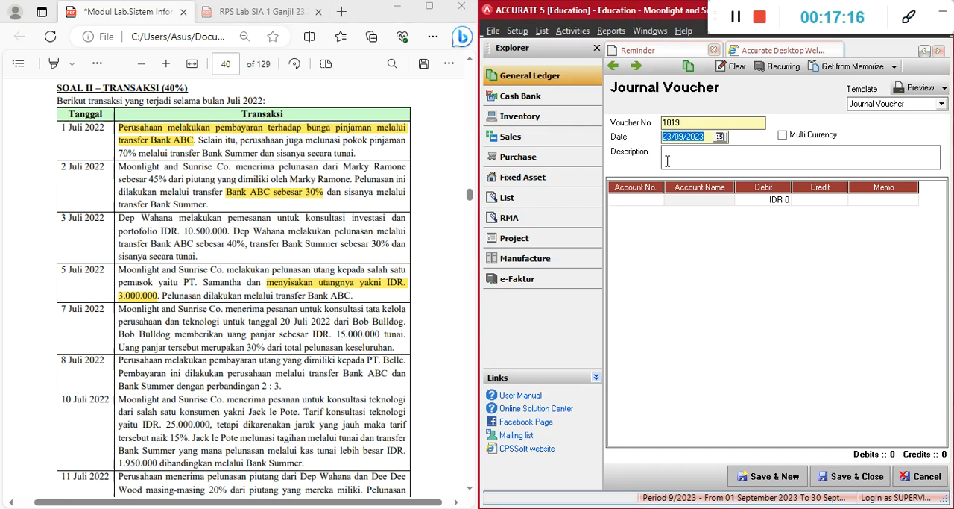
type("07/07/20")
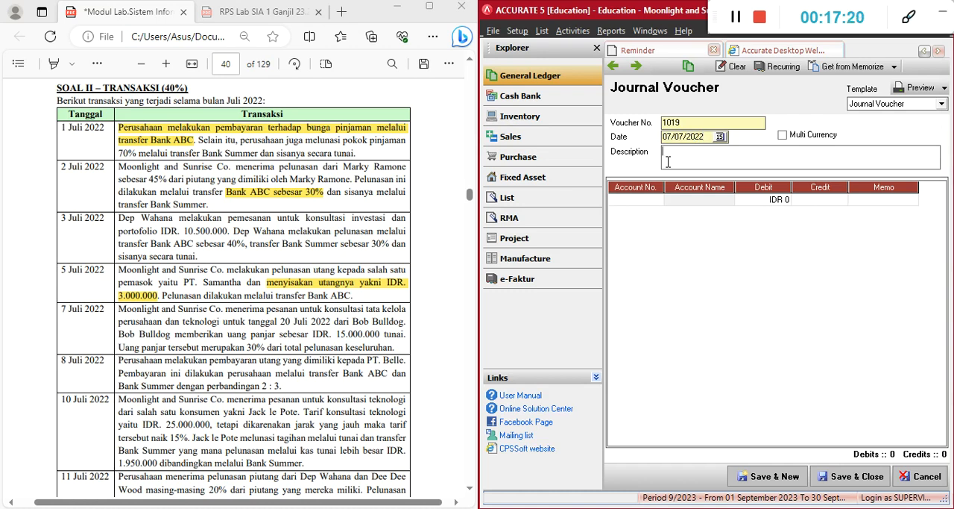
Enter the voucher description "Menerima uang panjar dari" followed by the customer's full name
left_click(257, 326)
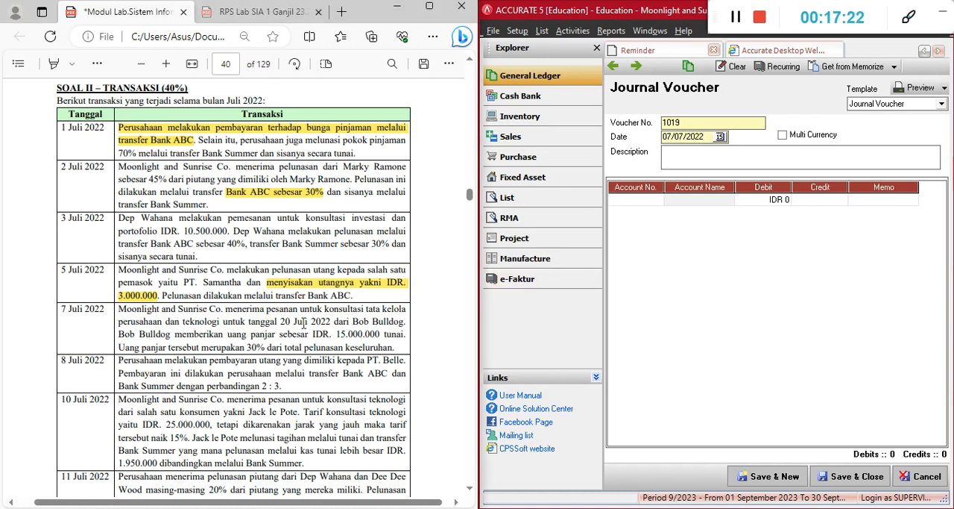
left_click(688, 162)
type("Menerima uang panjar dari Bob Bulldog")
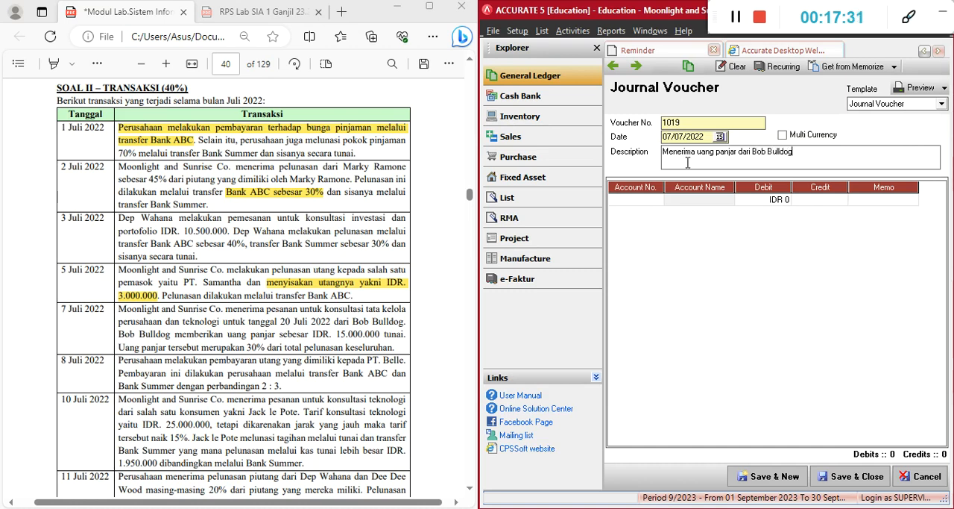
Debit account 11101 Kas Tunai with IDR 15,000,000 on the voucher's first line
left_click(645, 200)
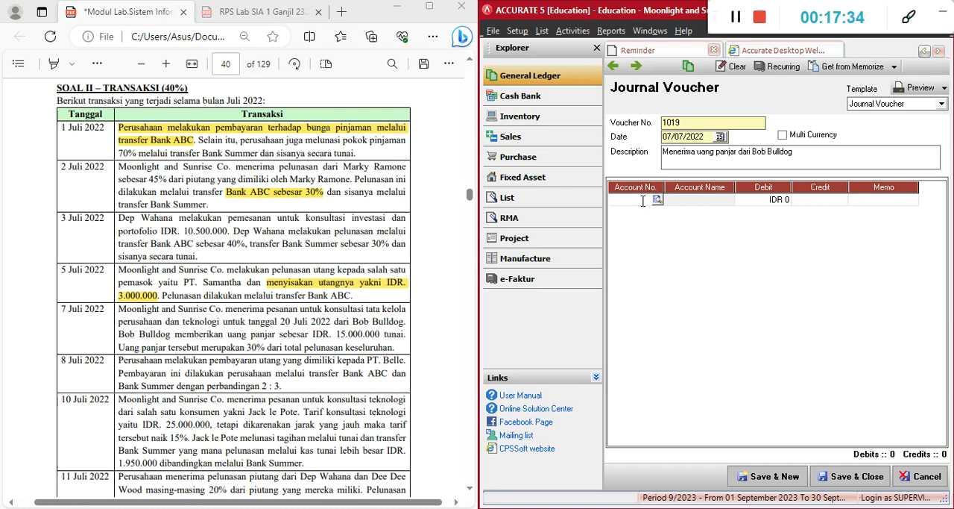
type("ka")
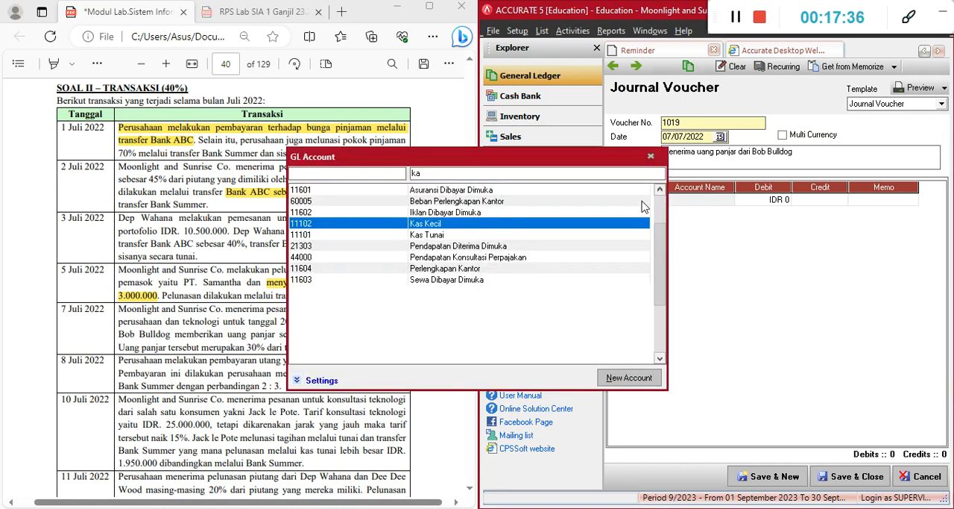
double_click(506, 235)
left_click(710, 203)
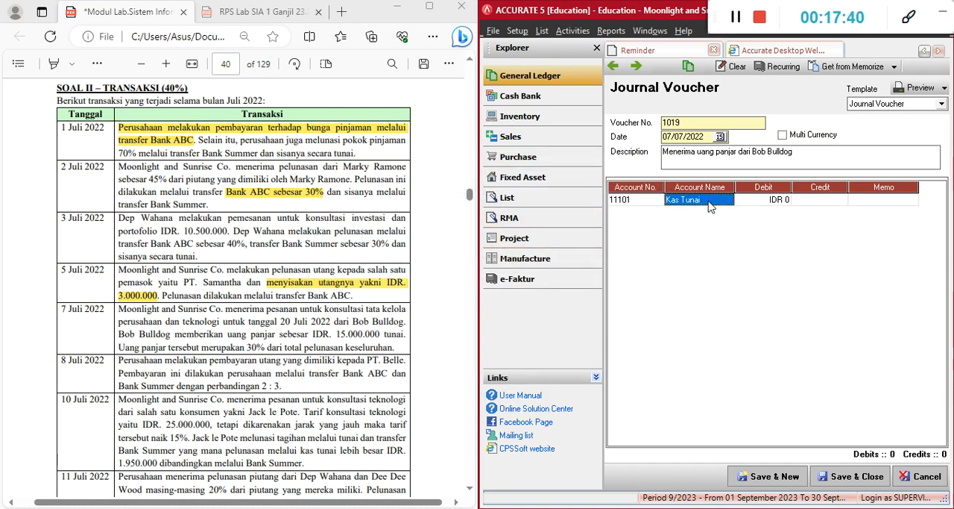
key("Tab")
type("15")
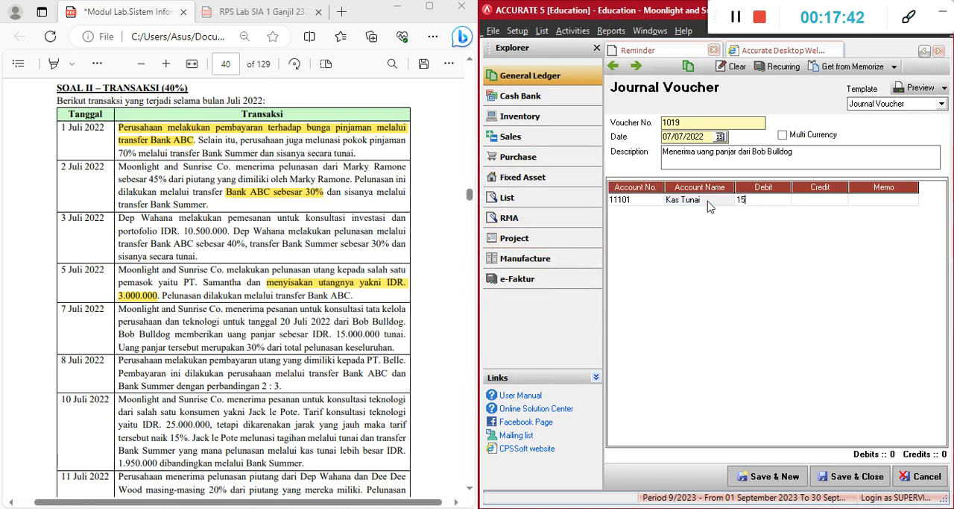
type(".000.000")
key("Tab")
key("Tab")
key("Tab")
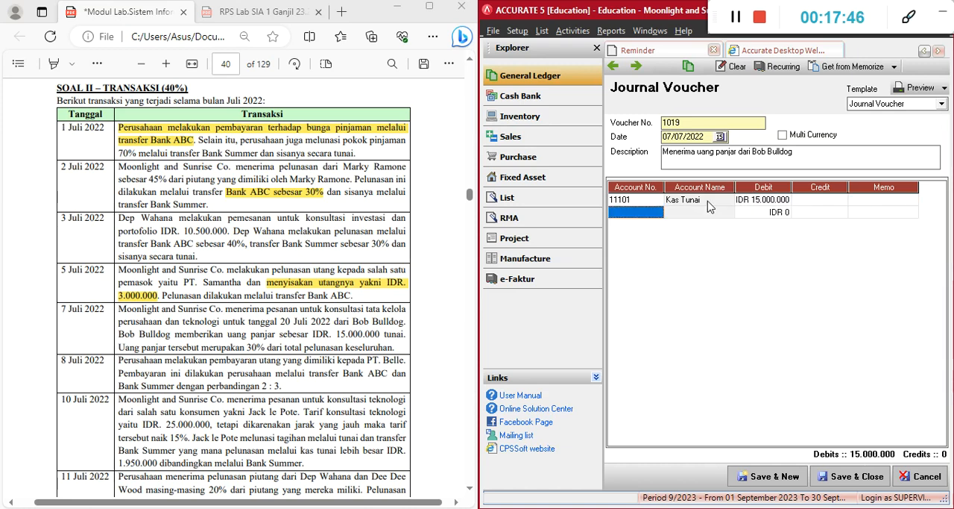
Credit account 21303 Pendapatan Diterima Dimuka with IDR 15,000,000, then save the 7 July voucher and start a new one
type("pend")
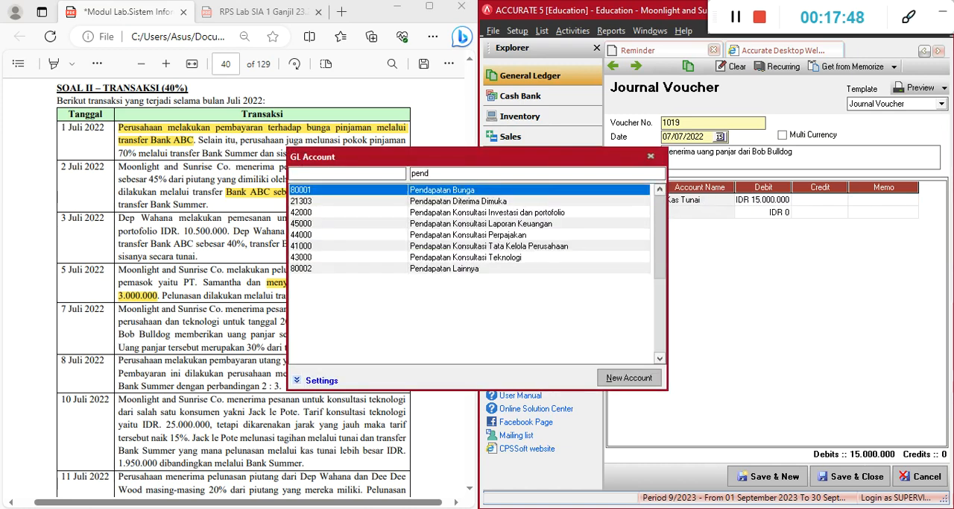
key("Down")
key("Return")
key("Tab")
key("Tab")
key("Tab")
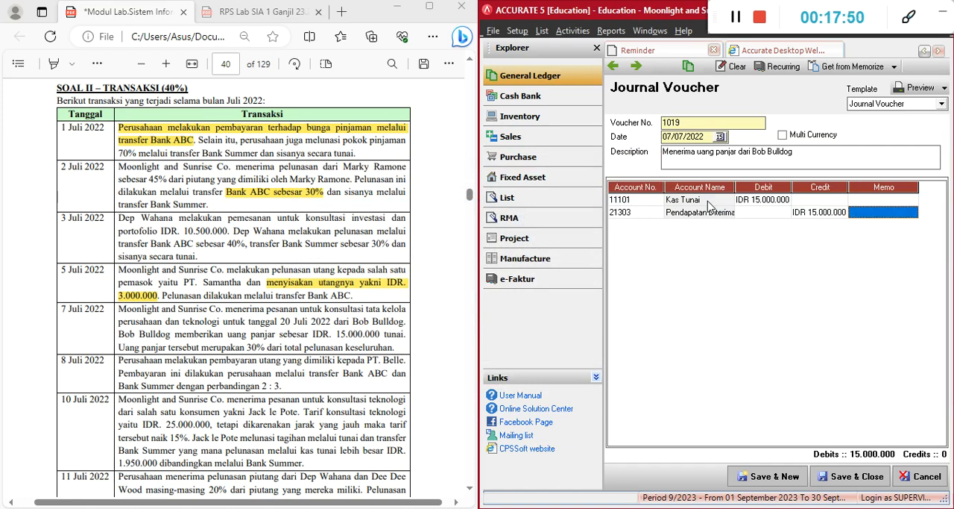
key("Tab")
key("Up")
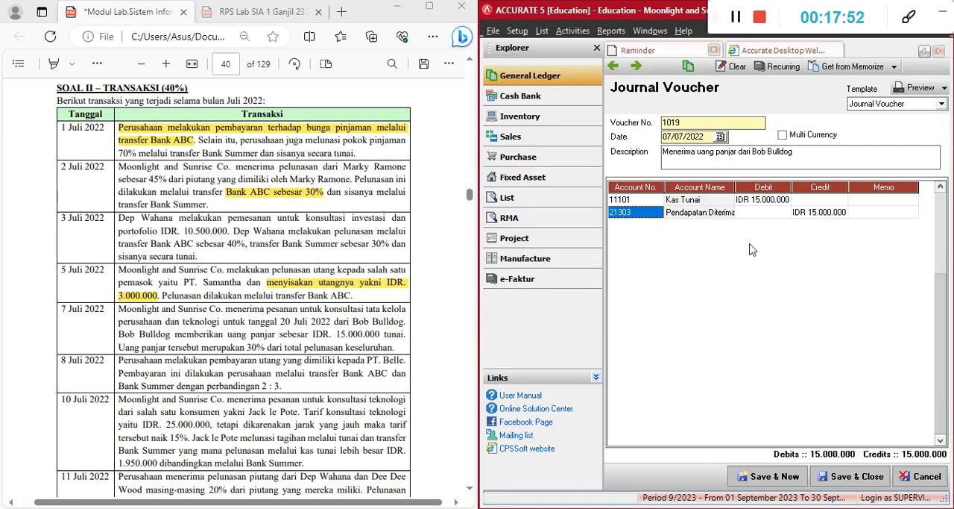
left_click(778, 481)
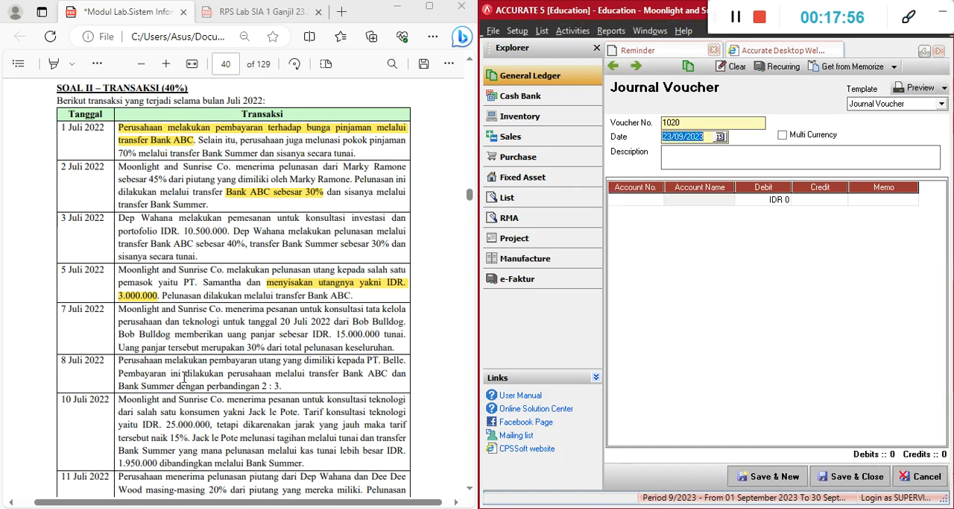
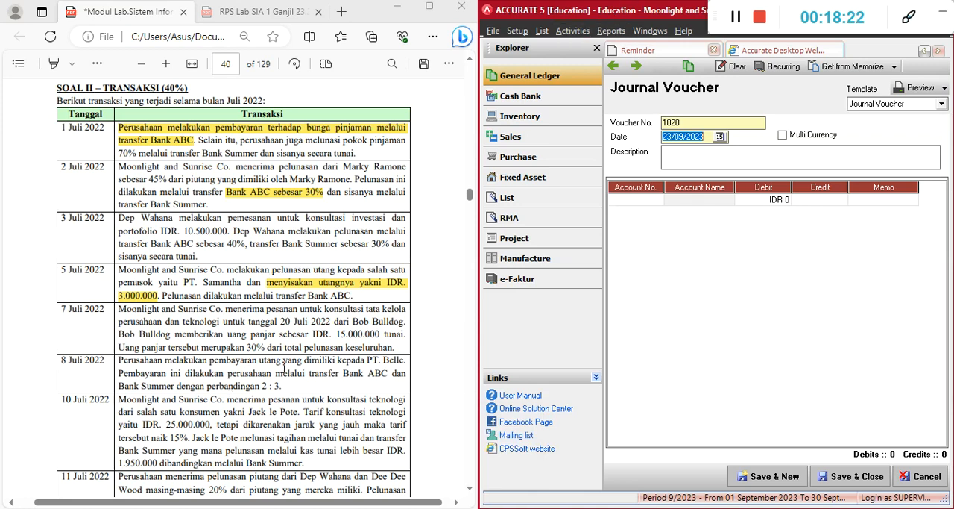
Enlarge the accounting window and reopen the Vendors list to refresh the balances
left_click_drag(625, 11, 297, 37)
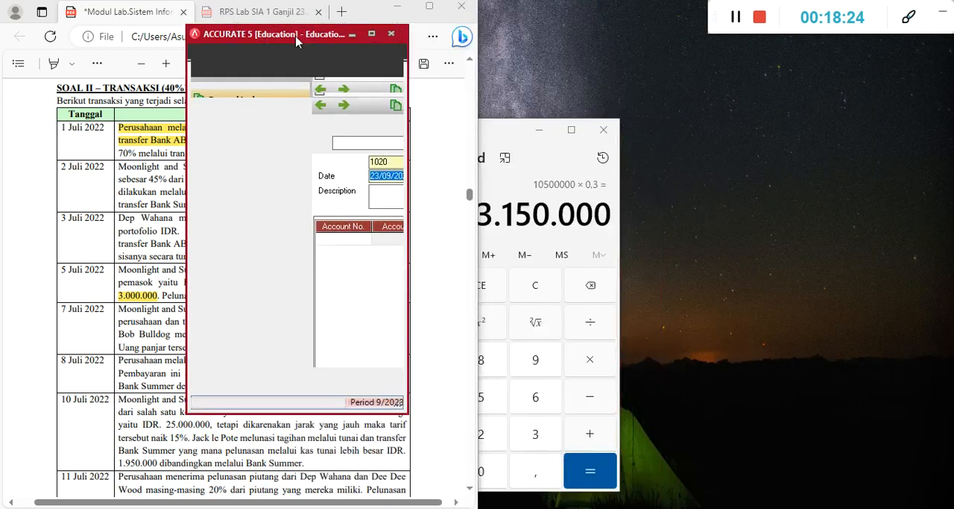
left_click(368, 36)
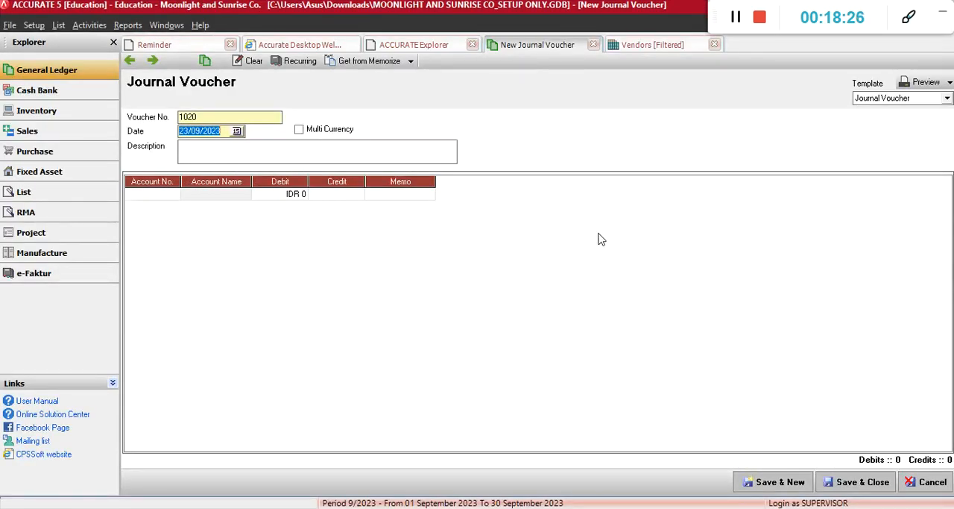
left_click(715, 45)
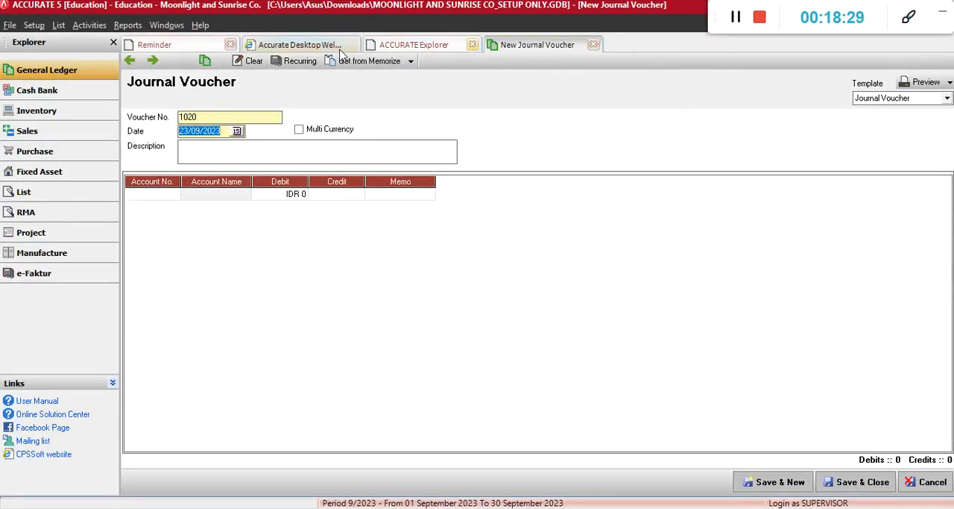
left_click(58, 25)
left_click(76, 152)
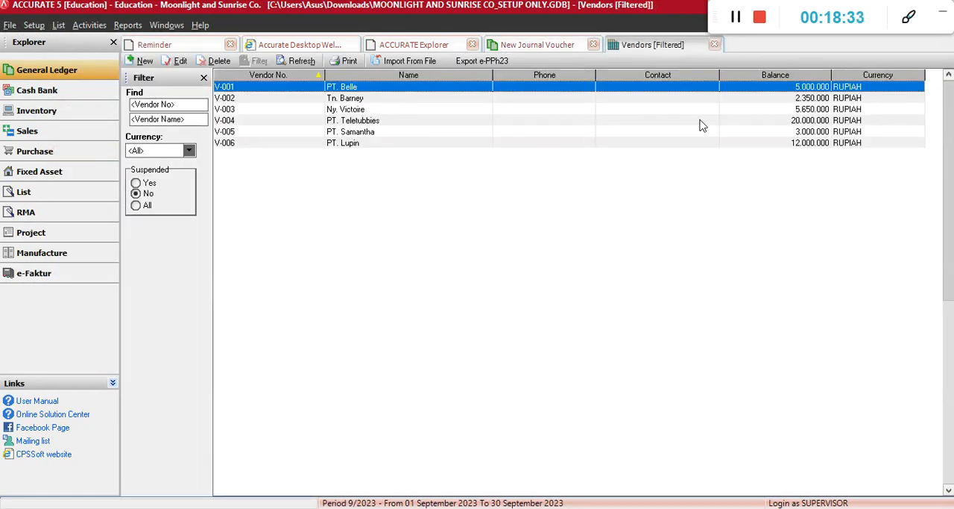
Check the balances of PT. Samantha and PT. Belle in the vendor list against the 5 and 8 July transactions in the document
left_click(365, 133)
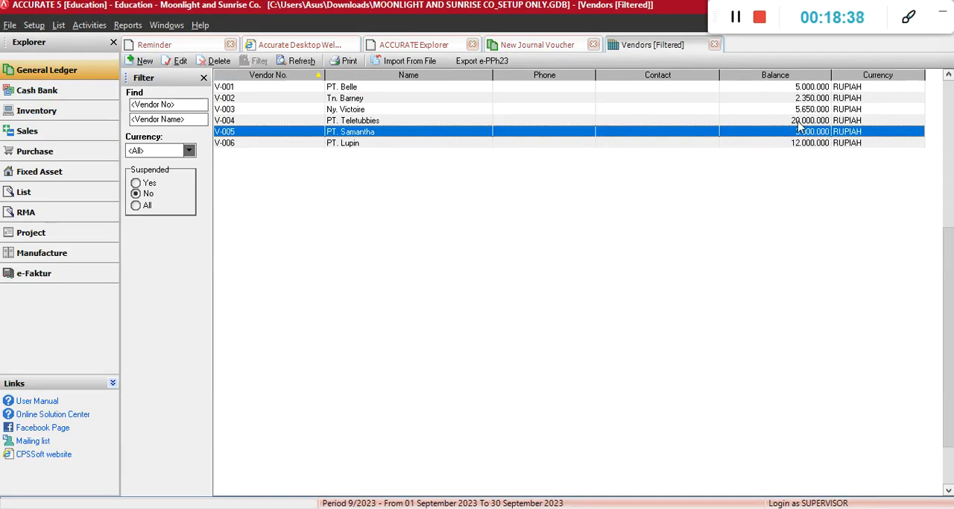
key("alt+Tab")
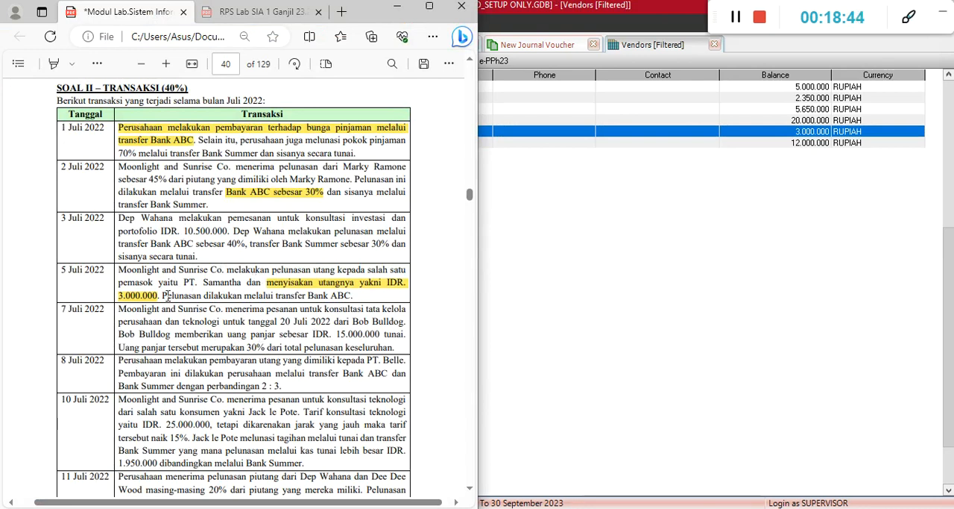
left_click(654, 169)
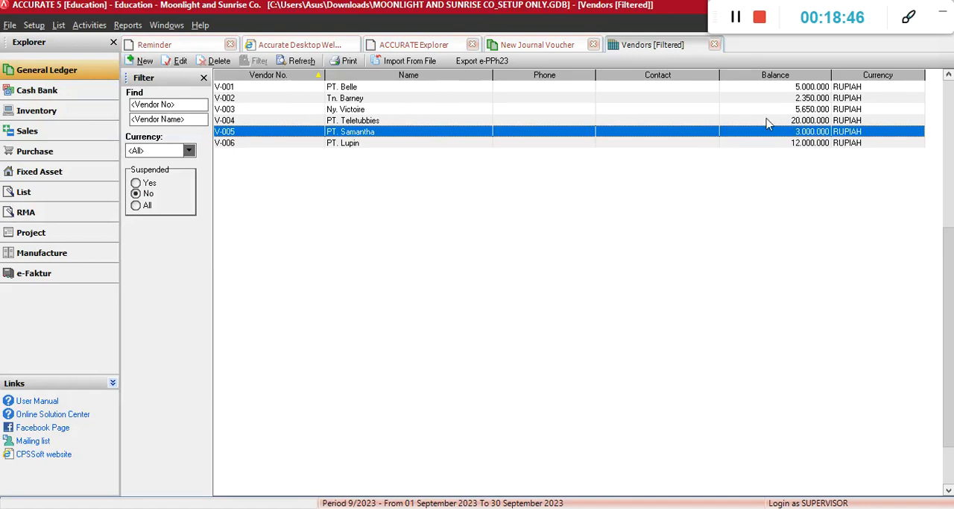
left_click(372, 88)
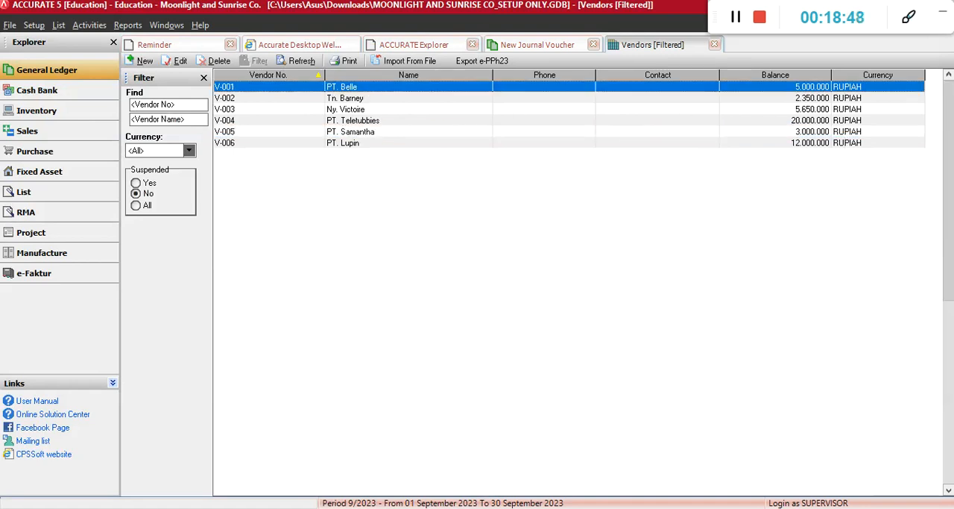
key("alt+Tab")
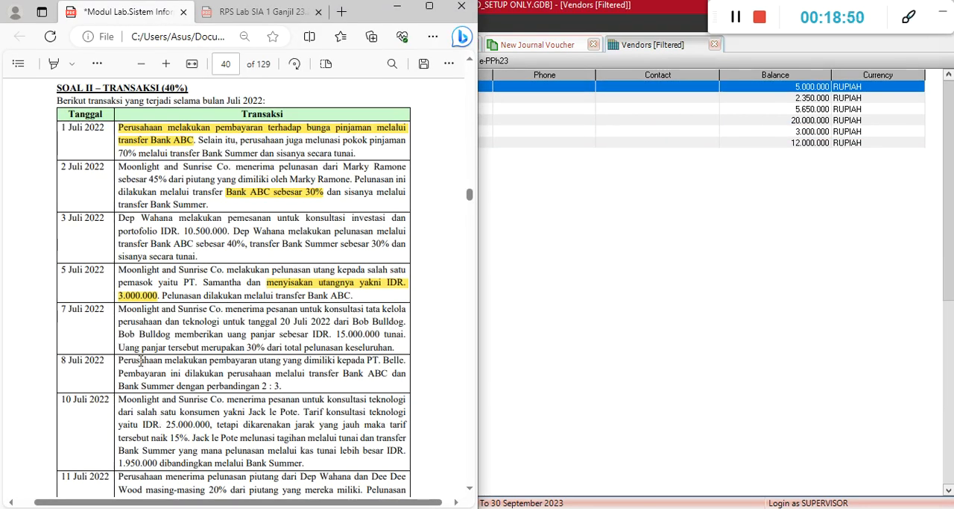
left_click(725, 199)
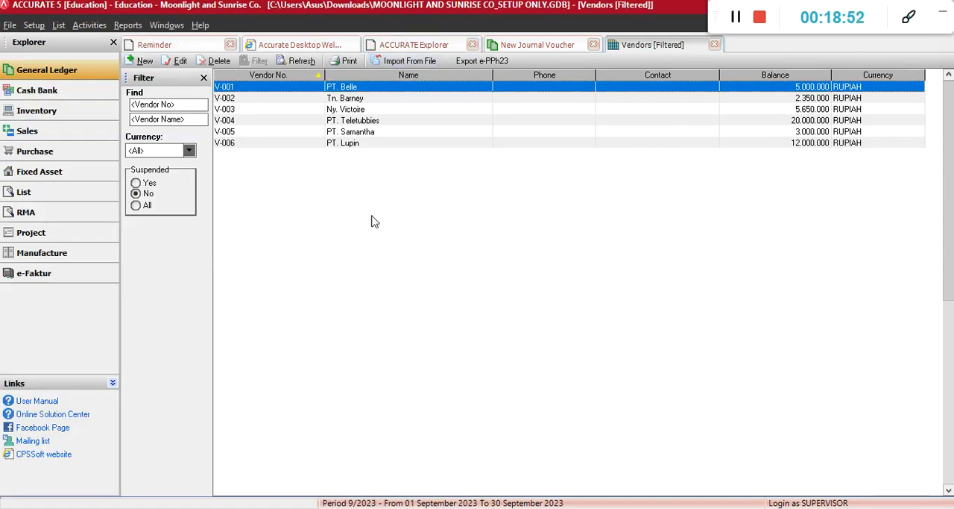
key("alt+Tab")
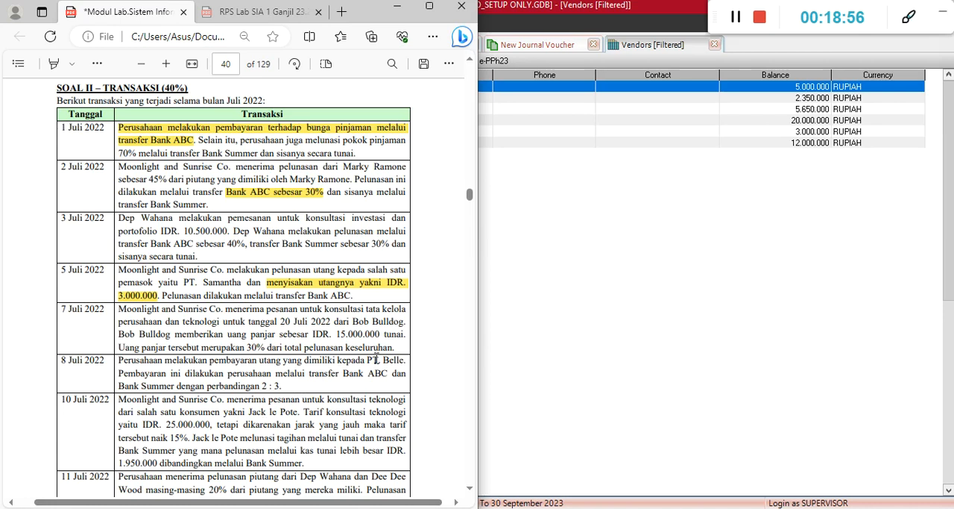
left_click(508, 370)
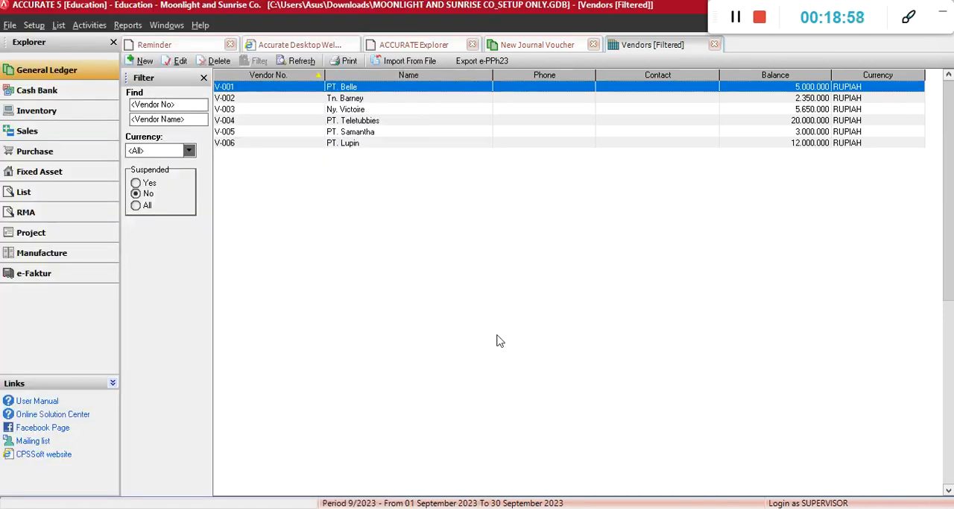
Return to the new journal voucher, place it beside the document and set its date to 08/07/2022
left_click(514, 46)
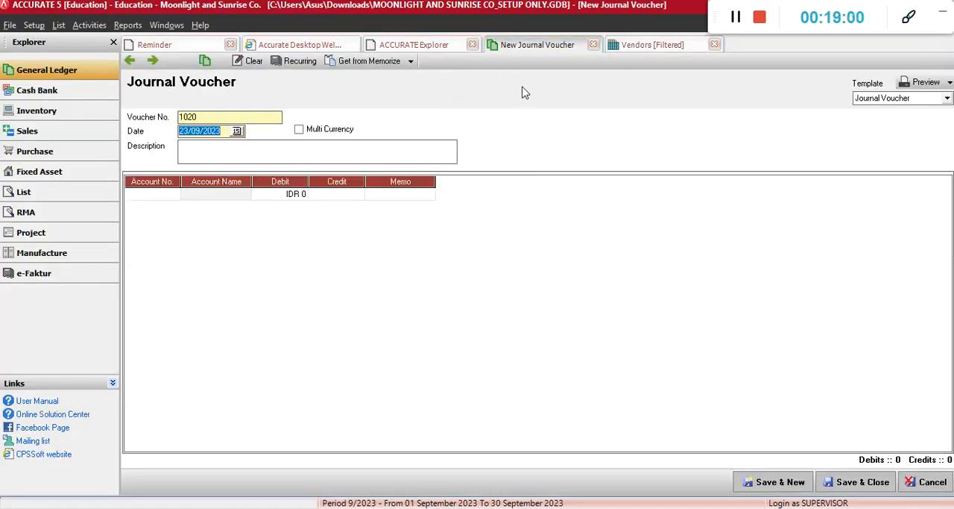
key("super+Right")
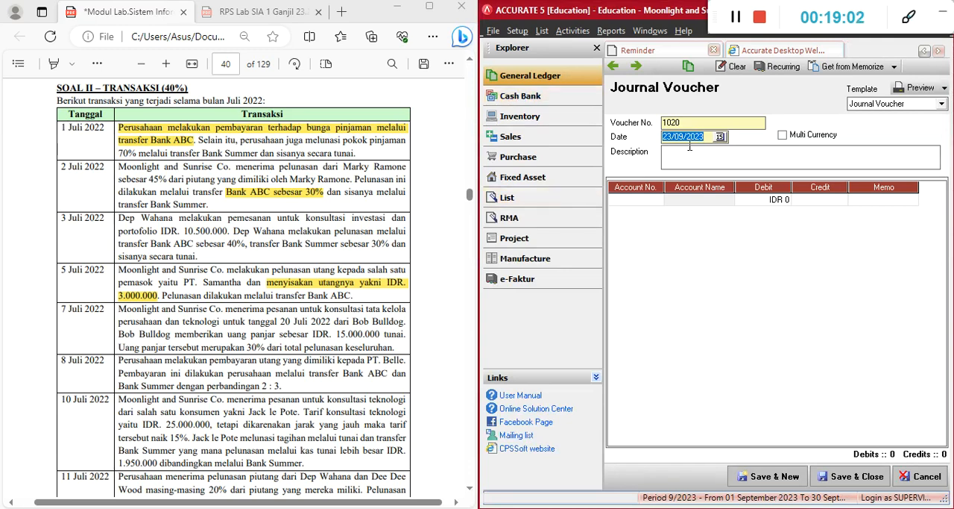
left_click_drag(707, 137, 655, 138)
type("080")
Copy the 8 July wording from the document into the voucher description as "Melakukan pembayaran utang yang dimiliki kepada PT. Belle"
left_click_drag(164, 359, 406, 362)
key("ctrl+c")
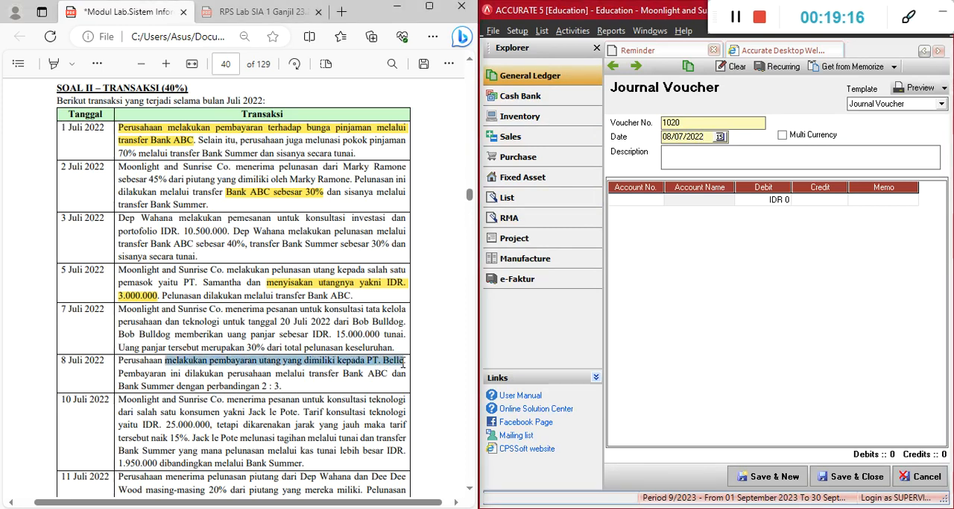
left_click(675, 158)
key("ctrl+v")
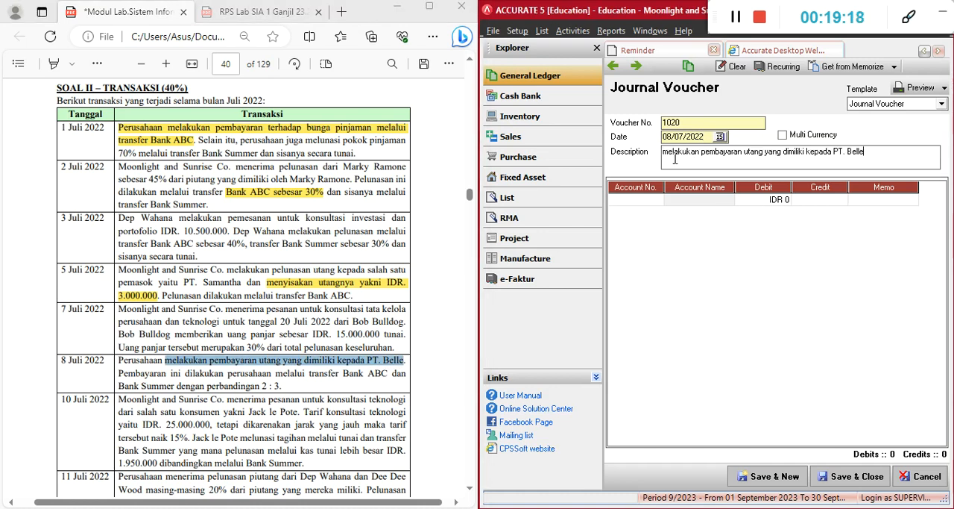
left_click(668, 156)
key("BackSpace")
type("M")
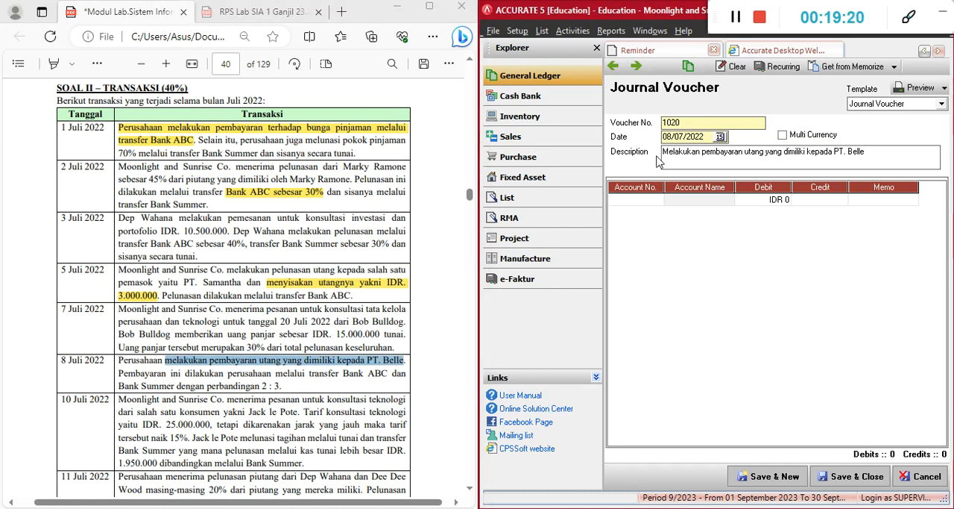
Debit account 21100 Utang Usaha IDR with IDR 5,000,000 on the voucher's first line
left_click(637, 199)
type("utang")
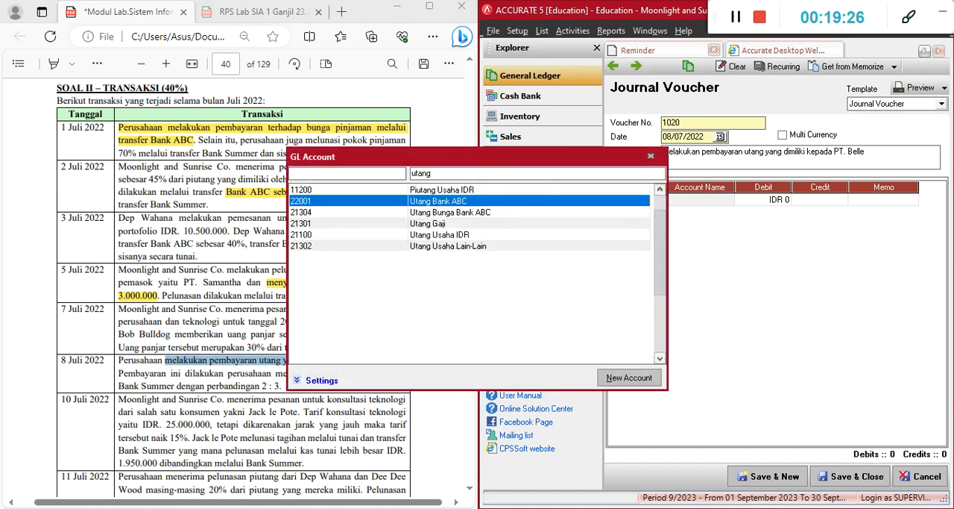
key("Down")
key("Down")
key("Down")
key("Return")
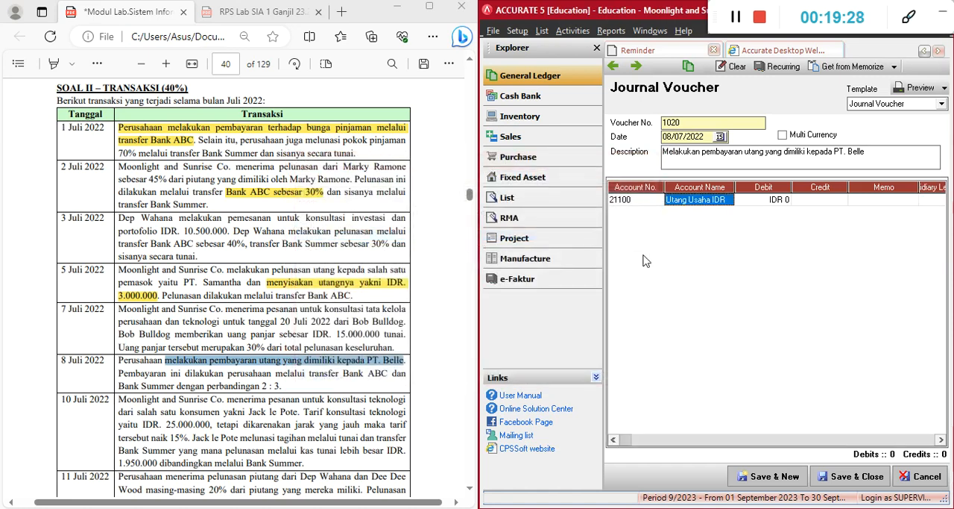
key("Tab")
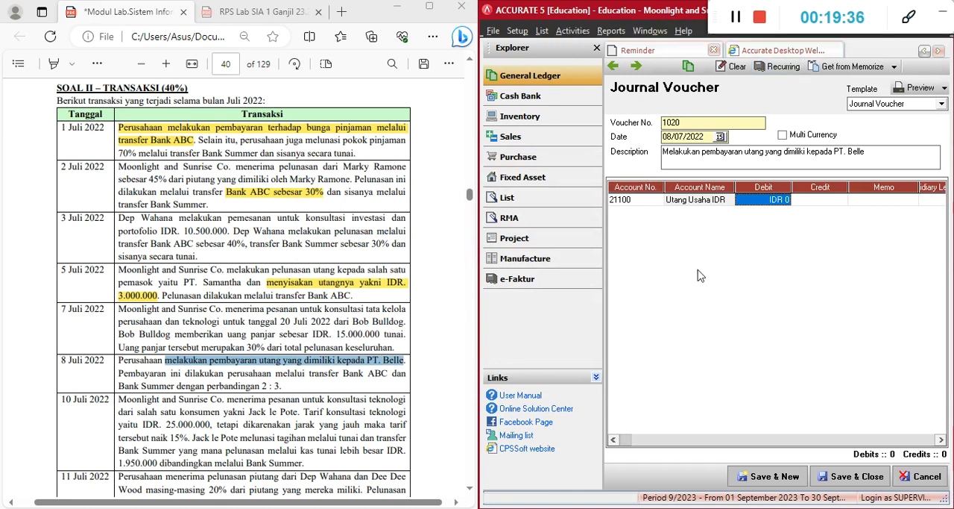
type("5.000.000")
Assign vendor V-001 PT. Belle as the subsidiary ledger of the Utang Usaha line and start a second line
key("Tab")
key("Tab")
key("Tab")
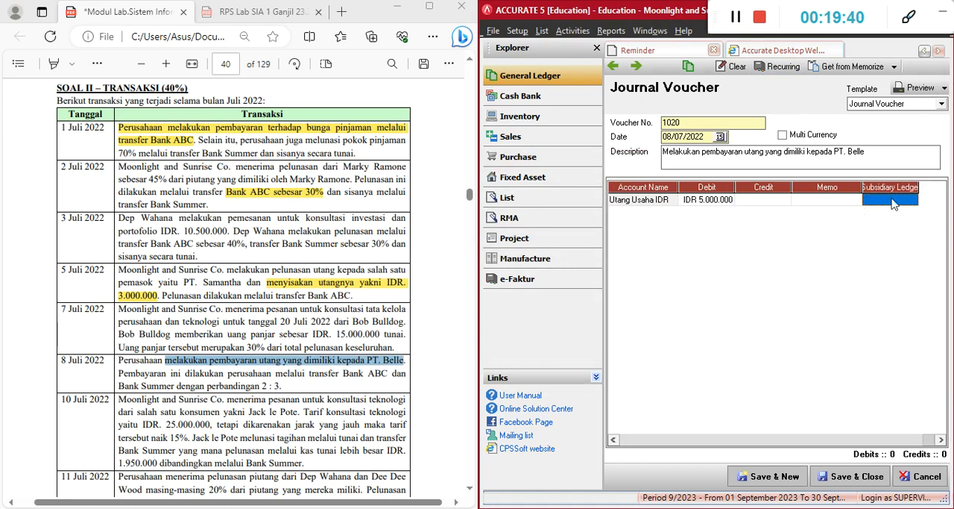
left_click(912, 200)
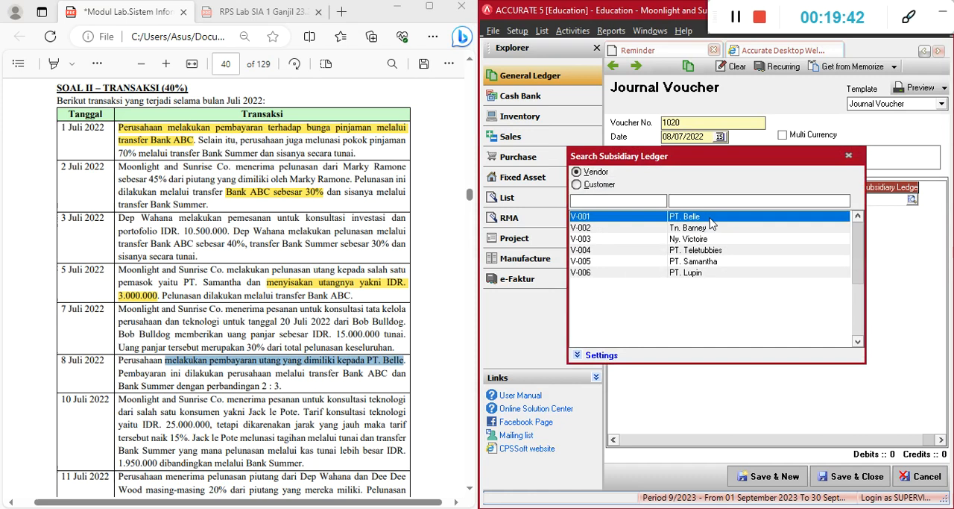
double_click(710, 217)
key("Tab")
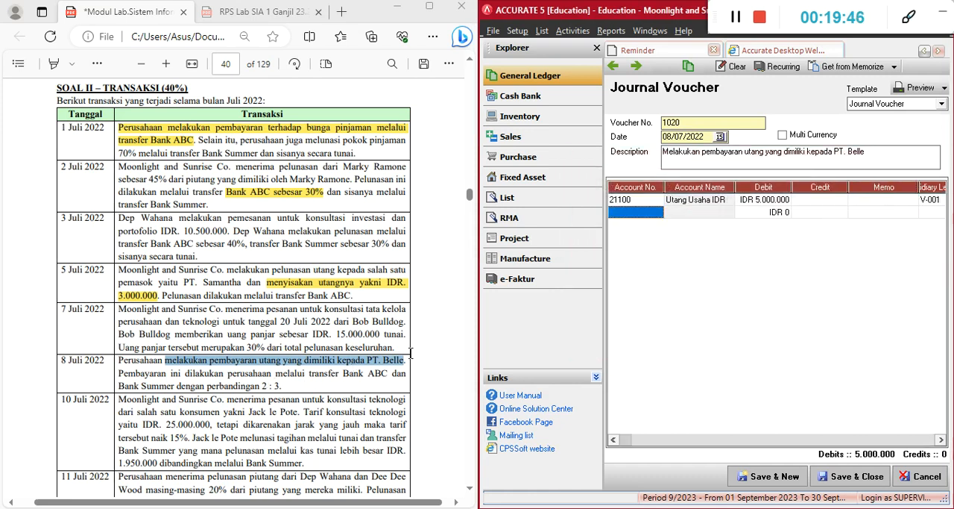
Add account 11103 Bank ABC on the voucher's second line
type("bank")
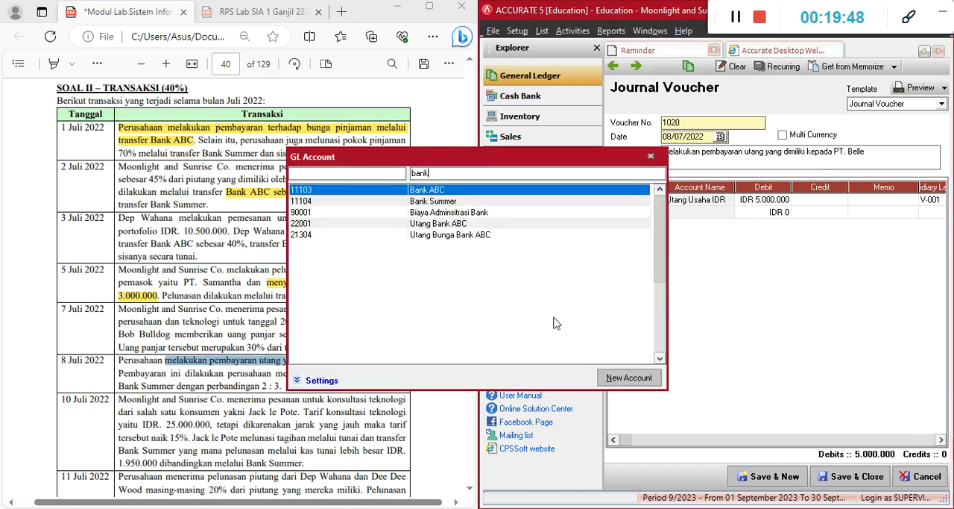
key("Return")
key("Tab")
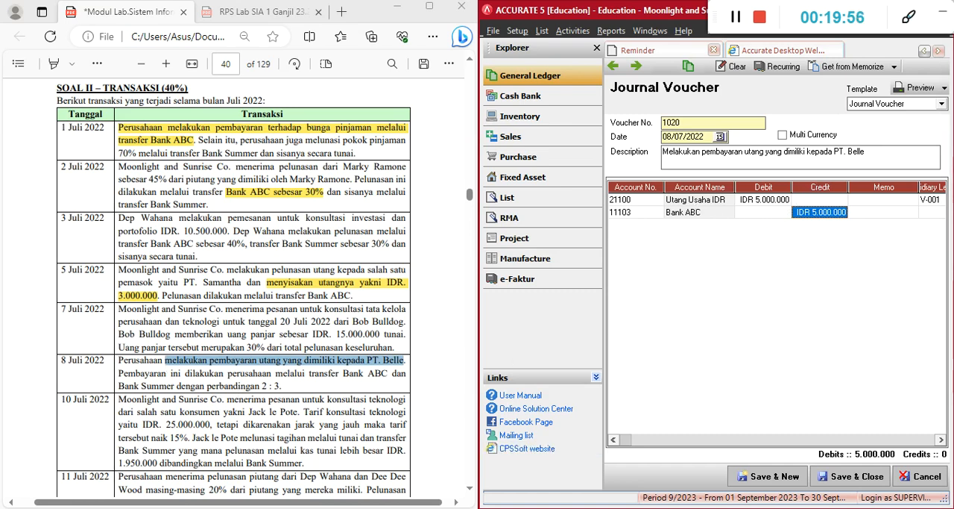
Switch to Calculator, compute Bank ABC's 2/5 share of 5,000,000 and return to the voucher
key("alt+Tab")
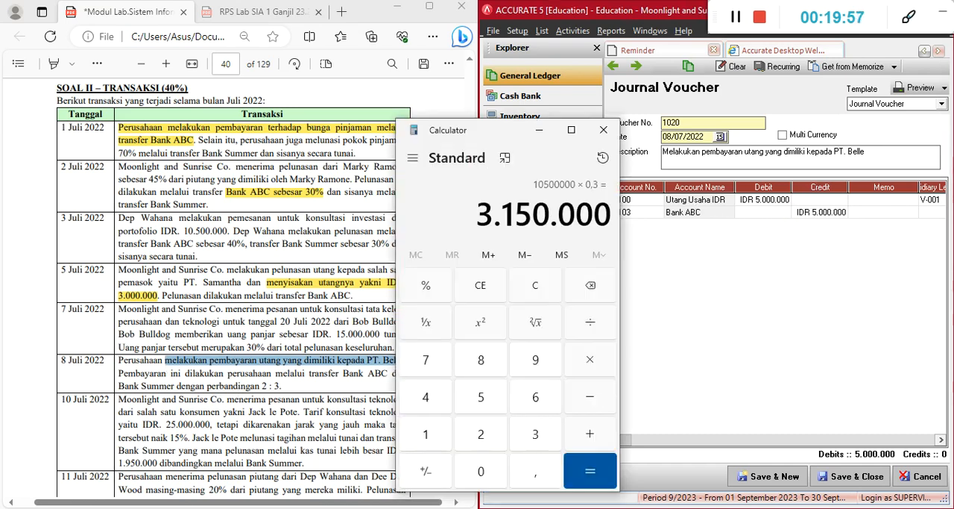
left_click(535, 285)
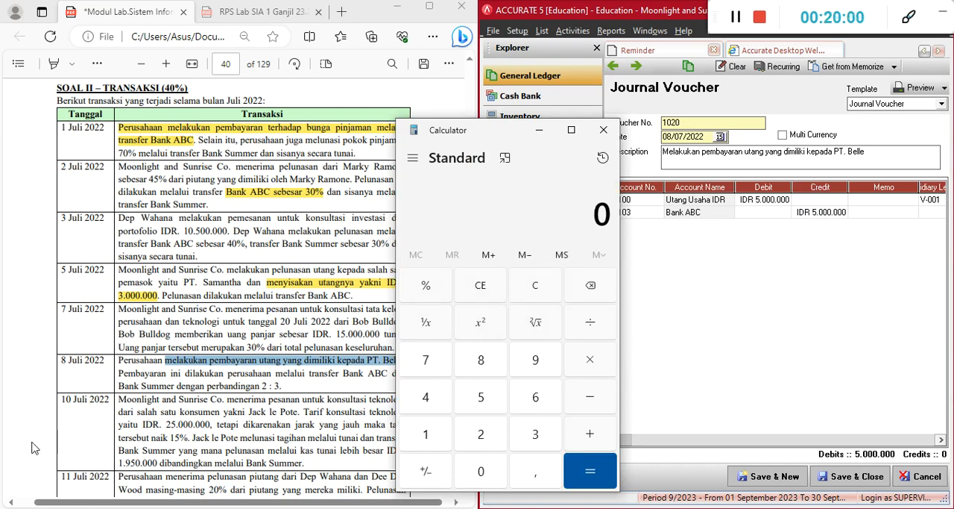
left_click_drag(485, 142, 587, 144)
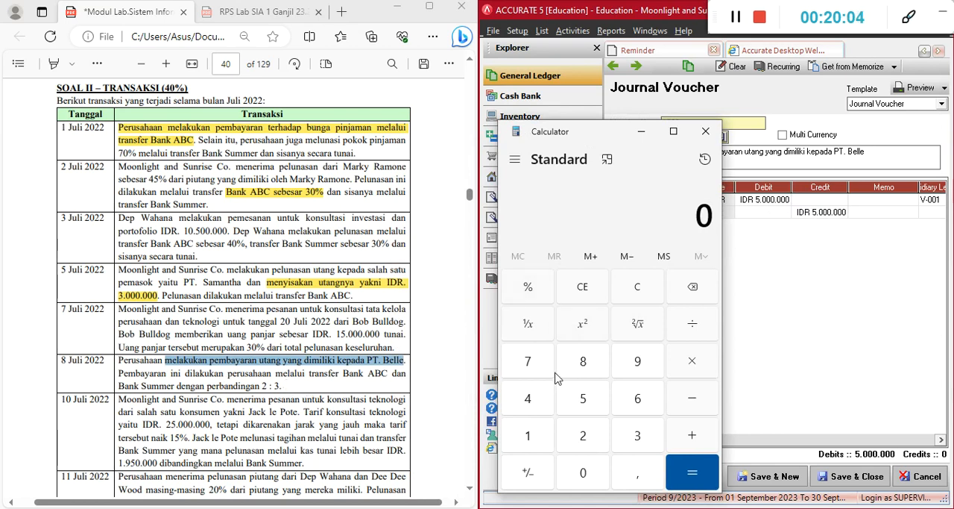
key("2")
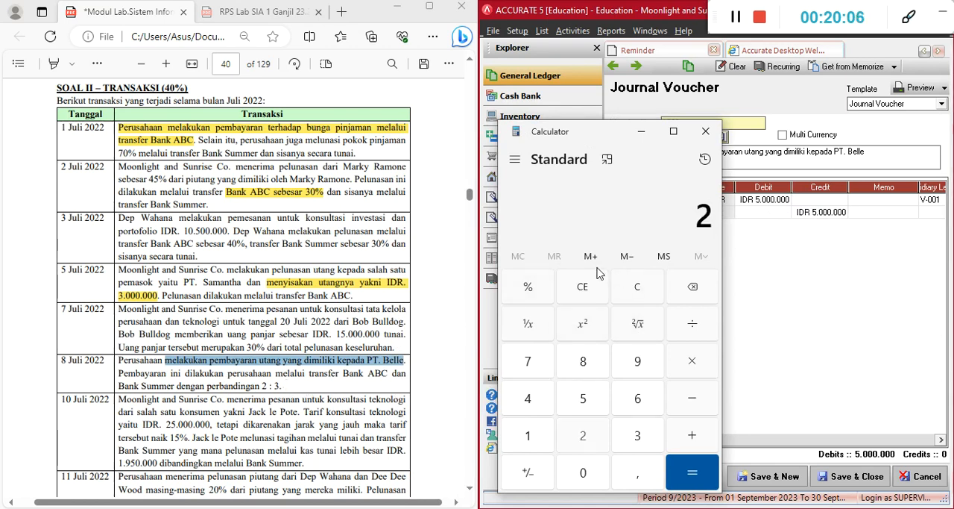
key("5")
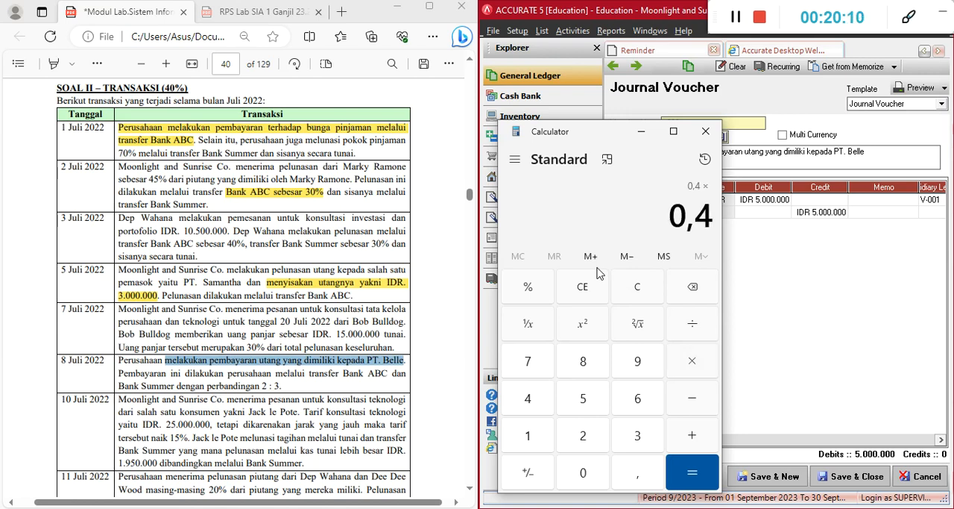
type("59")
key("BackSpace")
type("0000000")
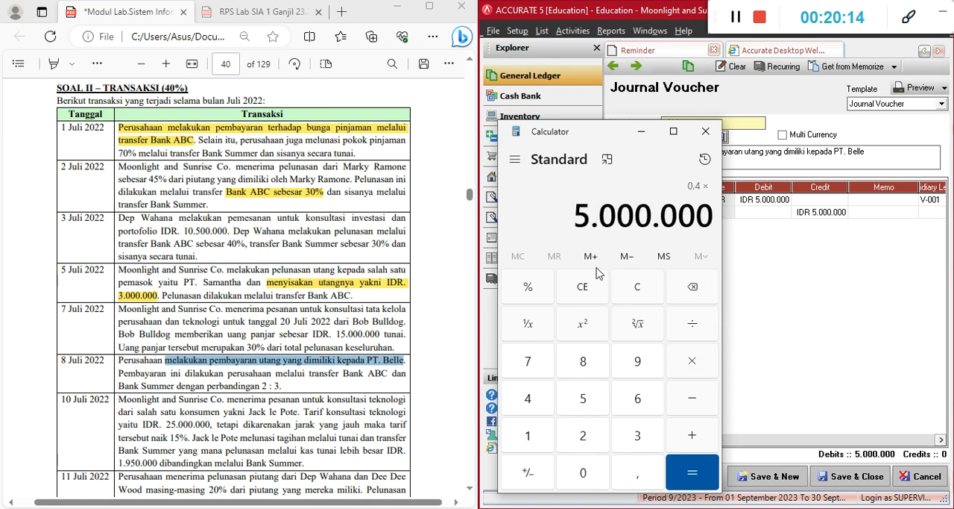
key("Return")
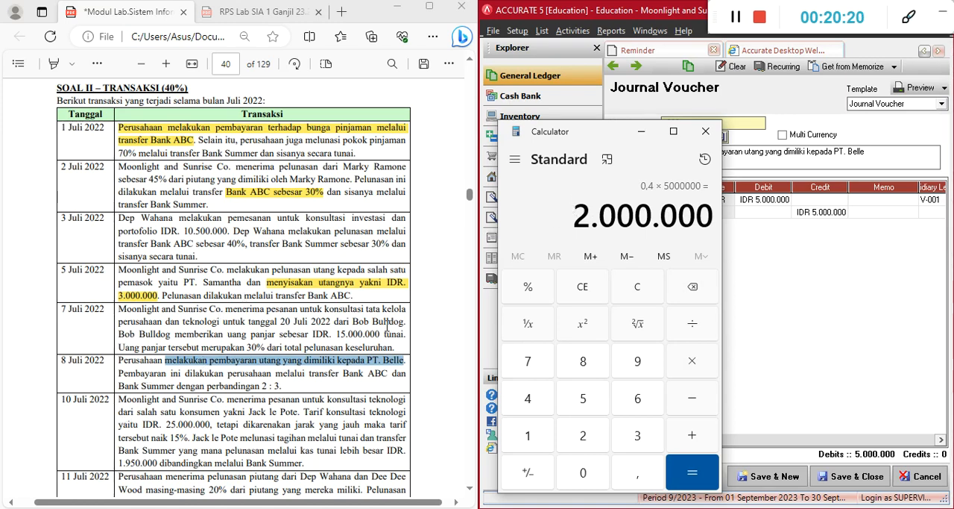
left_click(641, 131)
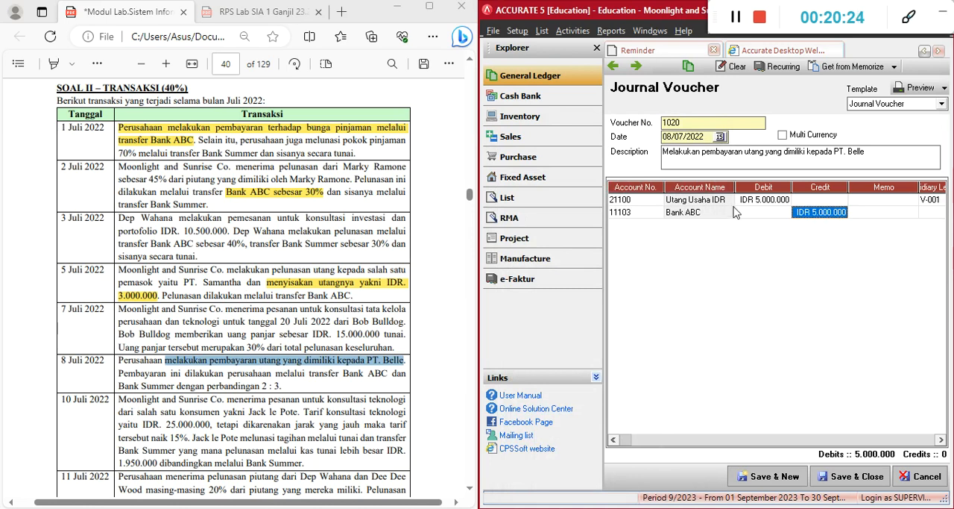
Set the Bank ABC line's credit to IDR 2,000,000 and start a third line
type("2000000")
key("Tab")
Credit account 11104 Bank Summer with IDR 3,000,000 on the voucher's third line
key("Tab")
key("Tab")
type("bank")
key("Down")
key("Return")
key("Tab")
key("Tab")
key("Tab")
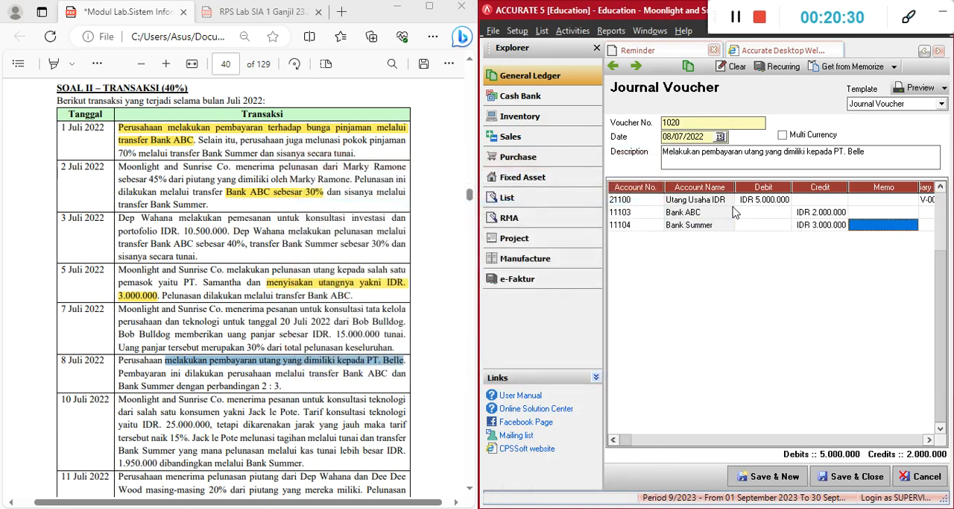
key("Tab")
key("Up")
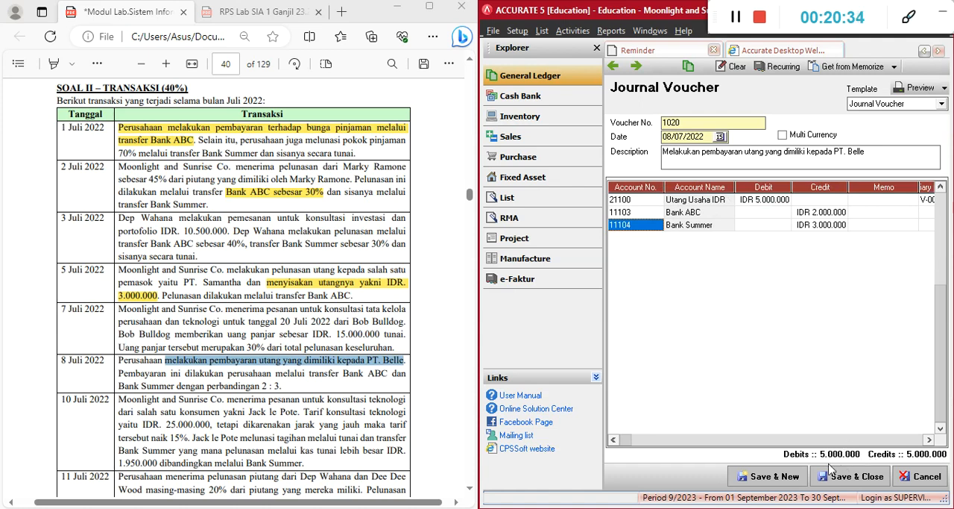
Save the 8 July voucher, start a new one, and highlight the PT. Belle debt payment phrase in the PDF
left_click(779, 480)
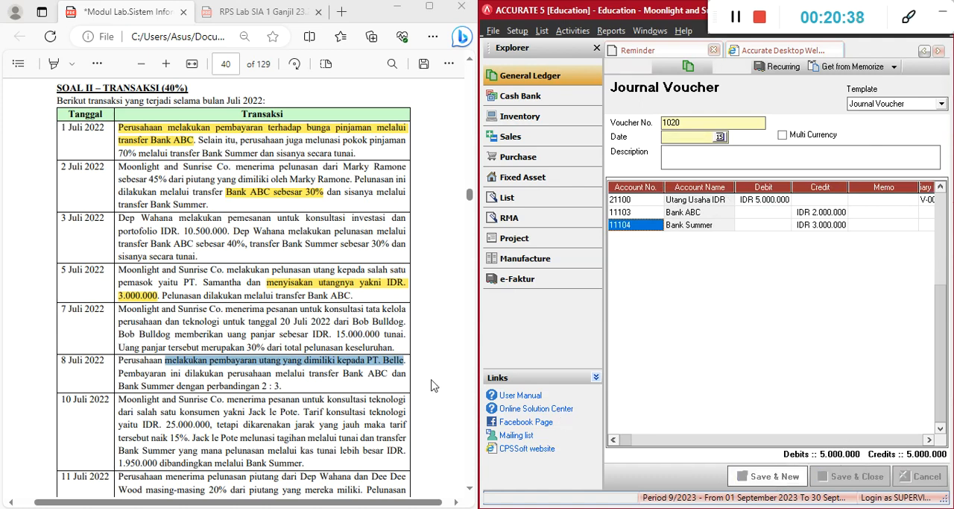
right_click(358, 367)
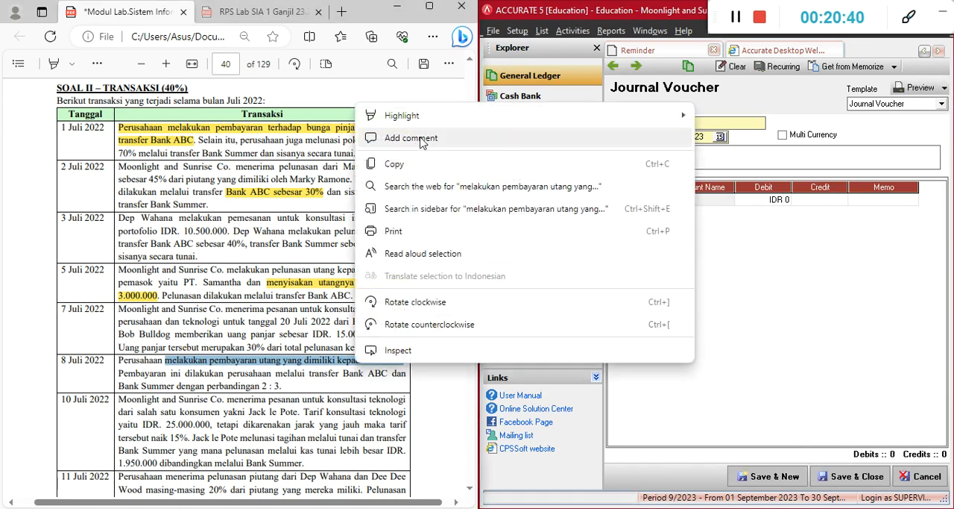
mouse_move(566, 117)
left_click(704, 119)
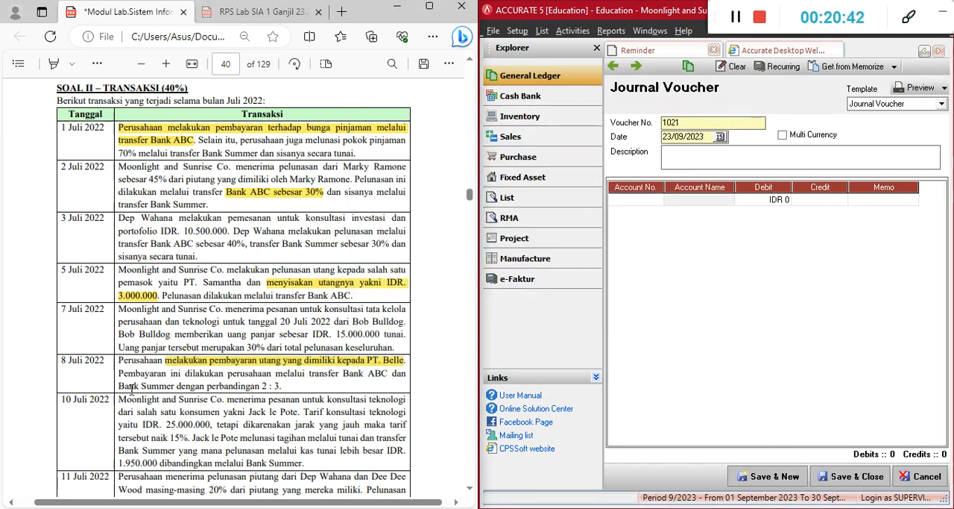
Read the 10 July 2022 technology consultation transaction in the PDF, including its tariff, surcharge and payment terms
scroll(98, 403, "down", 2)
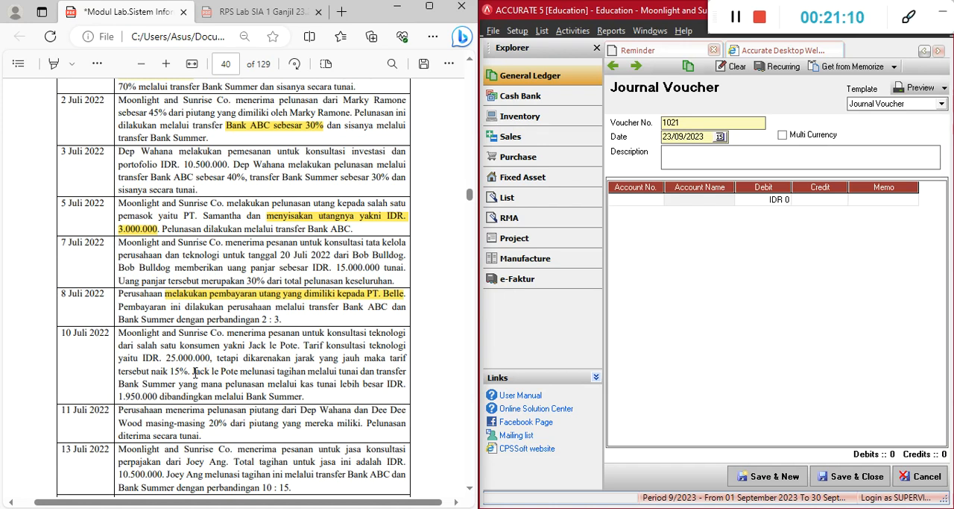
left_click_drag(193, 371, 307, 372)
left_click(306, 378)
left_click_drag(324, 333, 334, 359)
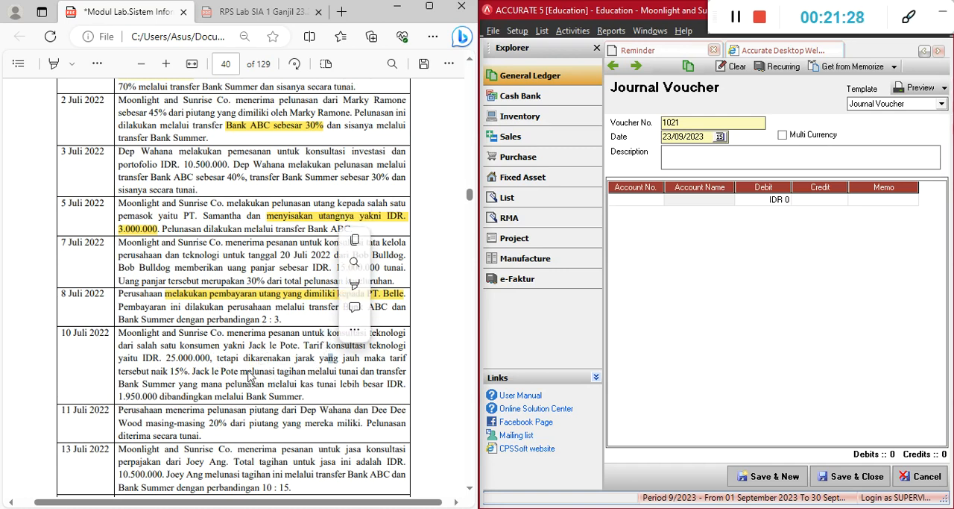
left_click(361, 370)
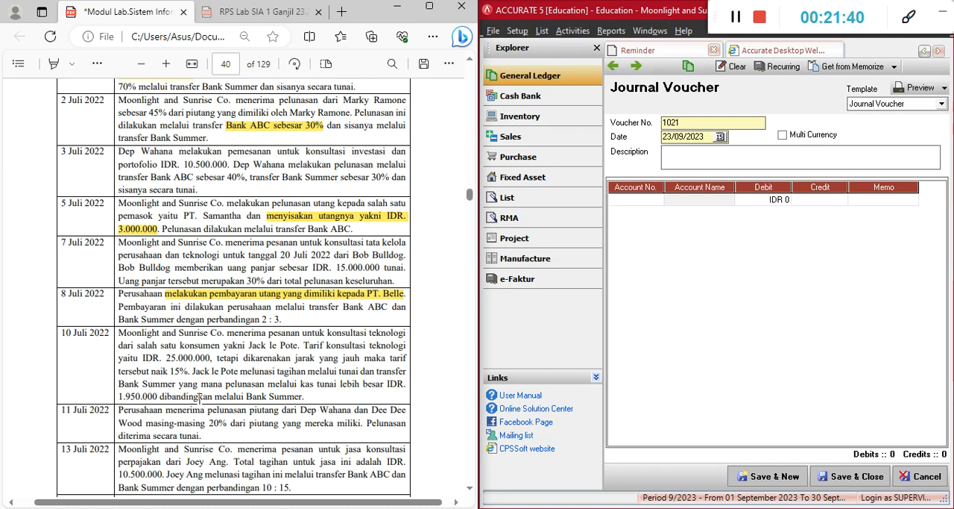
left_click_drag(303, 393, 267, 392)
left_click(271, 392)
Set the voucher date to 10/07/2022 and the description to "Pendapatan untuk konsultasi teknologi"
left_click(707, 139)
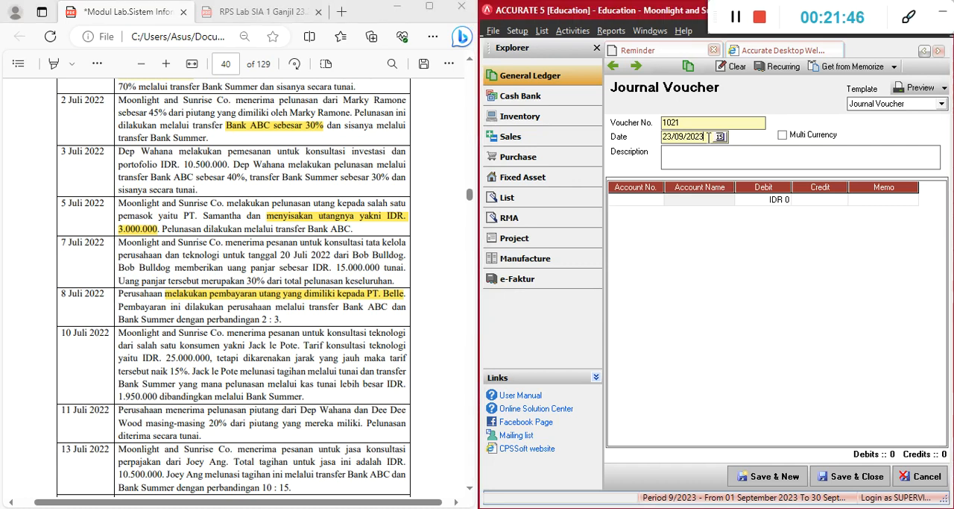
left_click_drag(708, 136, 649, 138)
type("10/07/2")
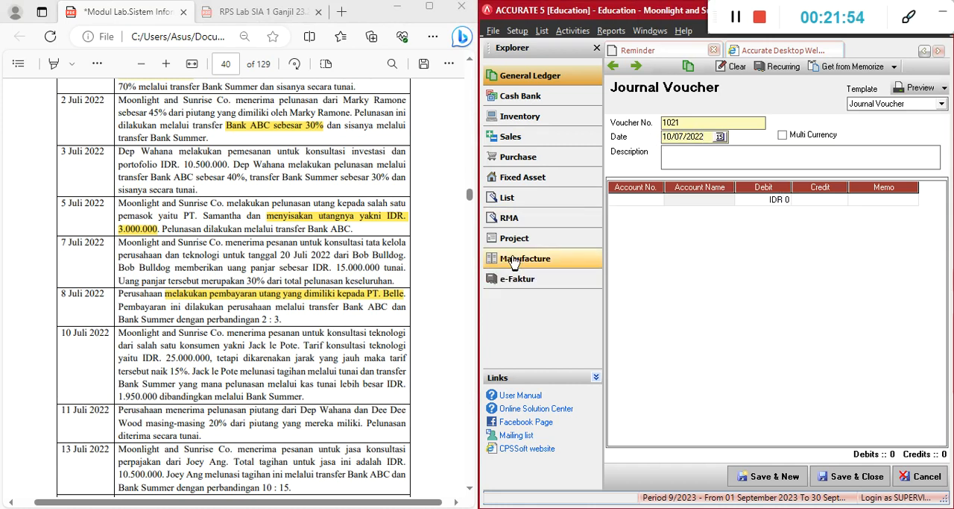
left_click_drag(328, 333, 407, 333)
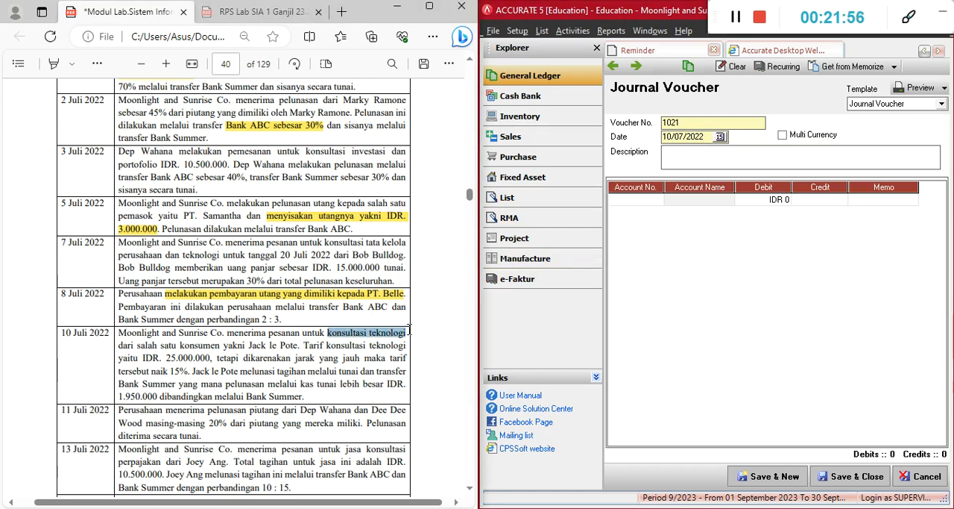
left_click(727, 177)
type("Pendapatan untuk konsultasi teknologi")
Check in the 10 July transaction how the payment is divided between cash and Bank Summer
left_click(639, 200)
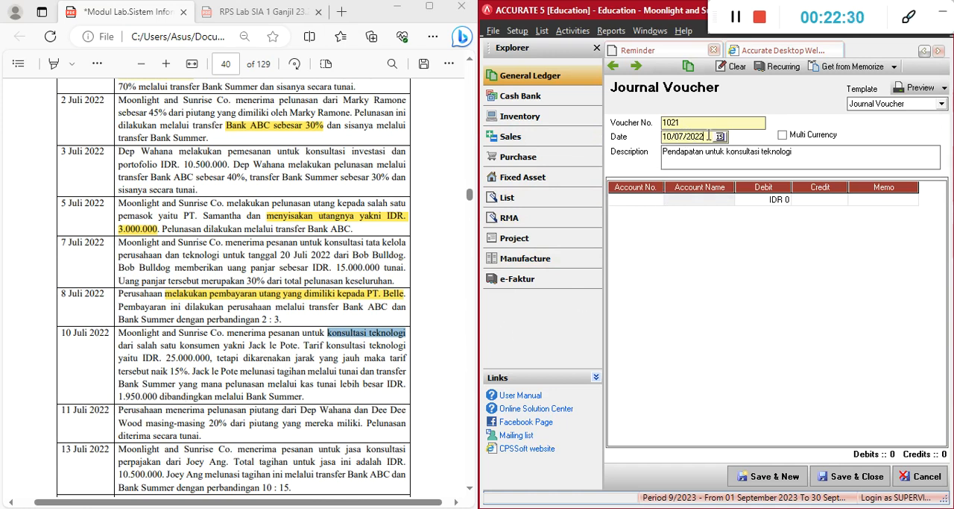
left_click(648, 198)
left_click(707, 136)
left_click(639, 202)
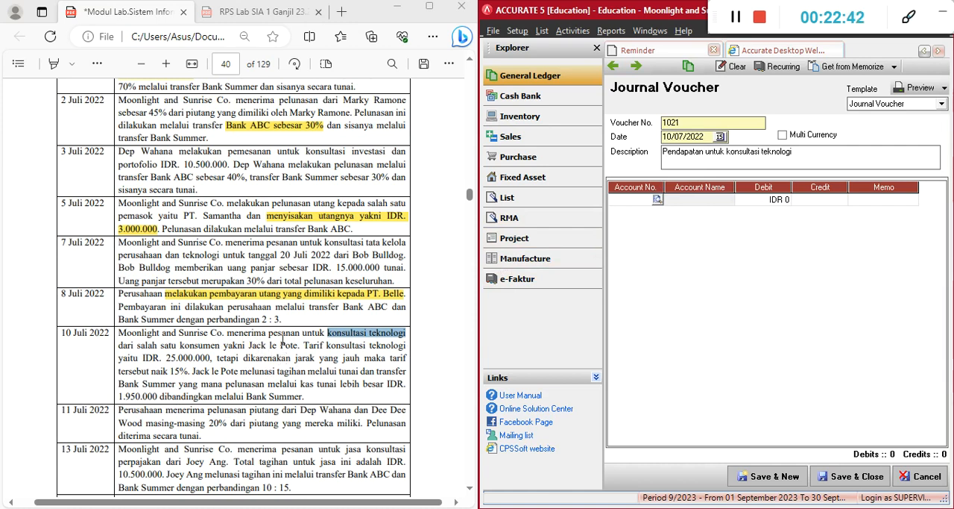
left_click_drag(193, 372, 275, 374)
left_click(239, 369)
left_click_drag(202, 370, 316, 370)
left_click(321, 370)
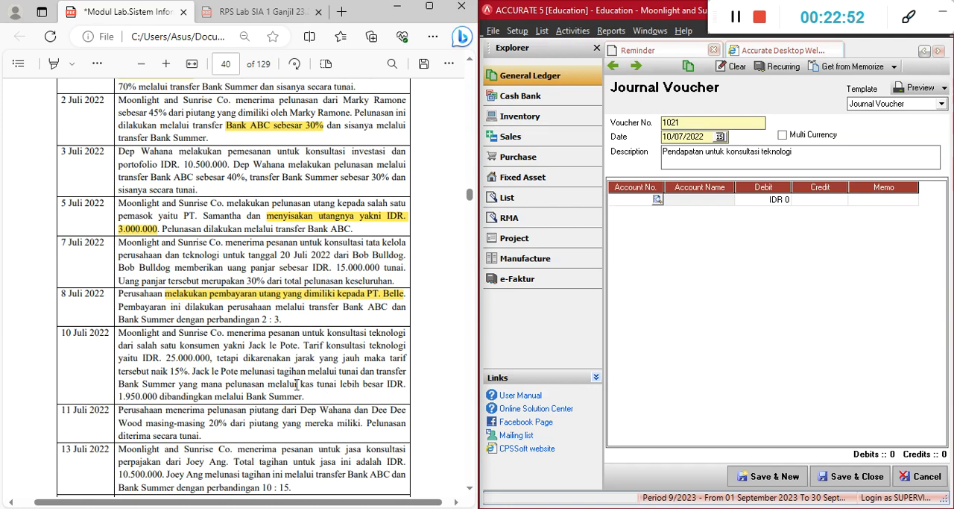
left_click_drag(302, 384, 336, 384)
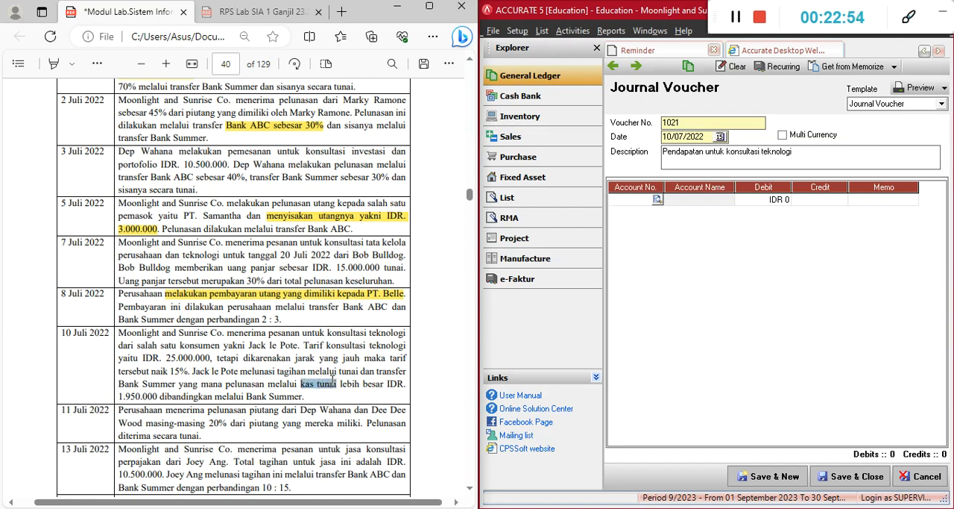
left_click(260, 397)
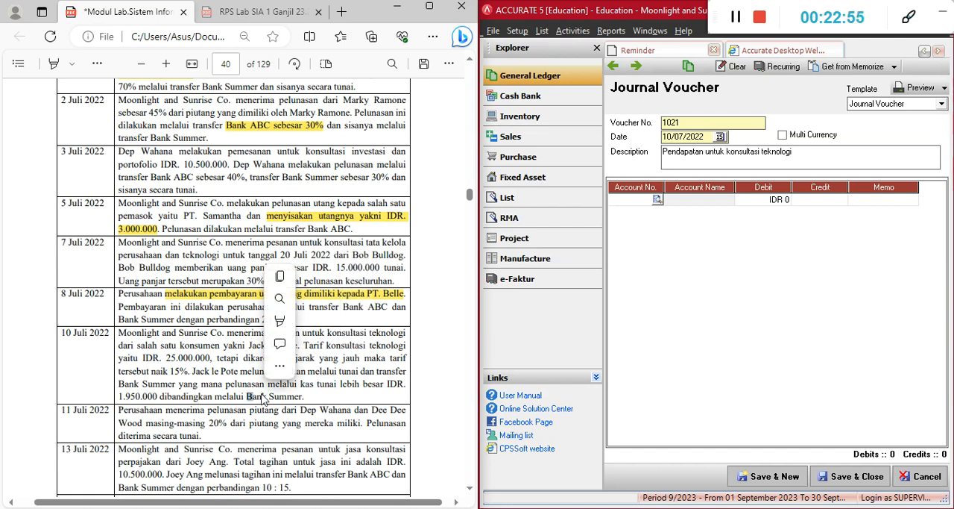
Add account 11101 Kas Tunai on the voucher's first line
left_click(639, 212)
left_click(653, 202)
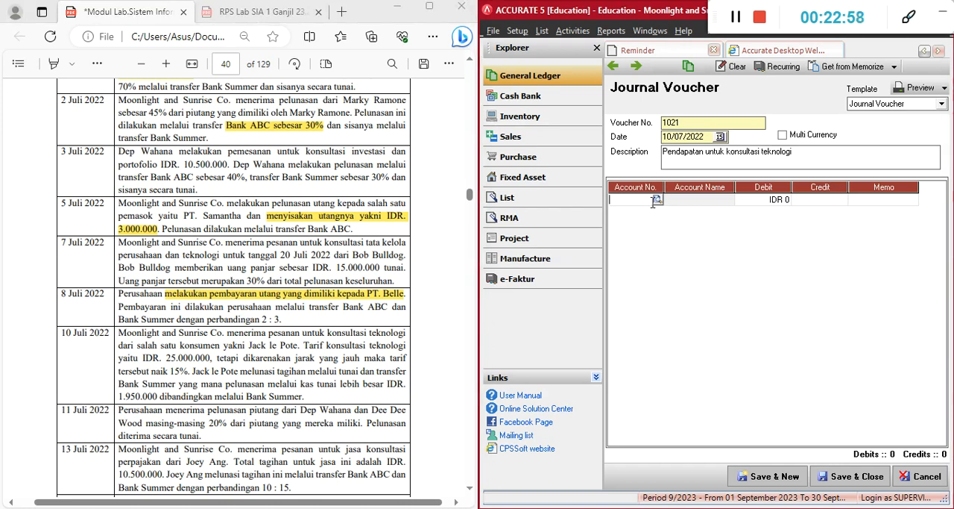
type("kas")
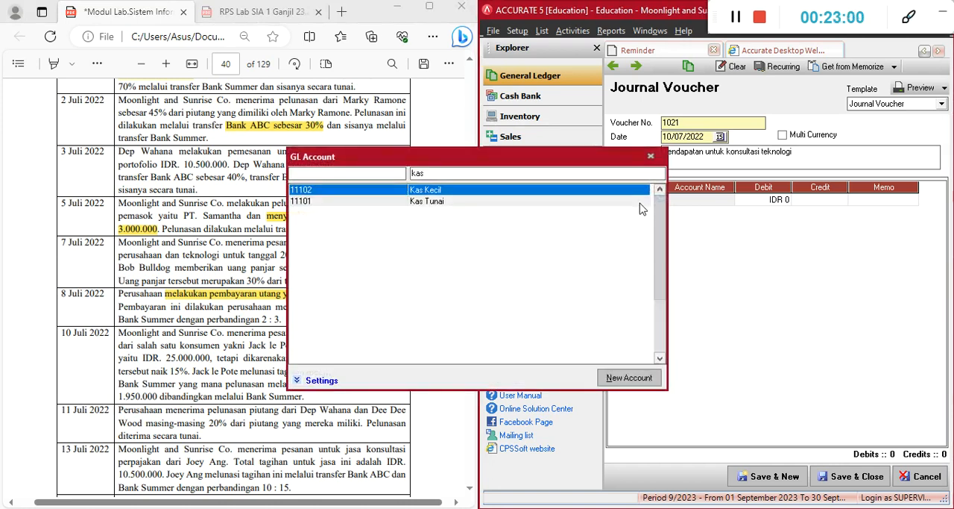
double_click(639, 203)
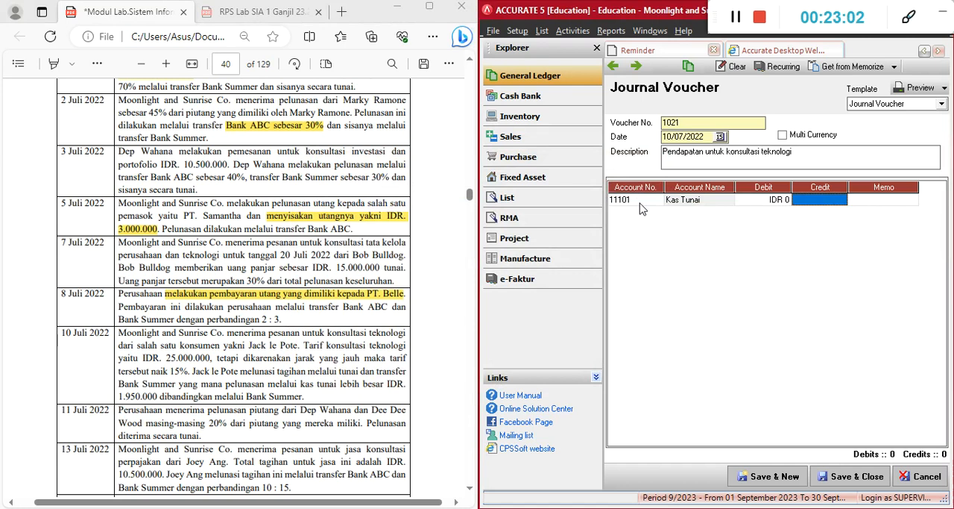
Add account 11104 Bank Summer on the voucher's second line and start a third line
type("bank")
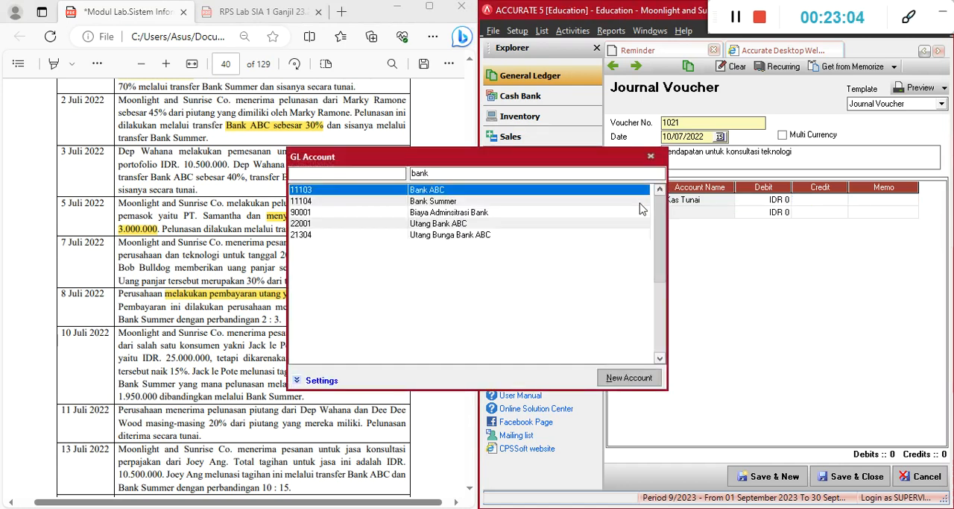
double_click(640, 203)
key("Tab")
key("Tab")
key("Tab")
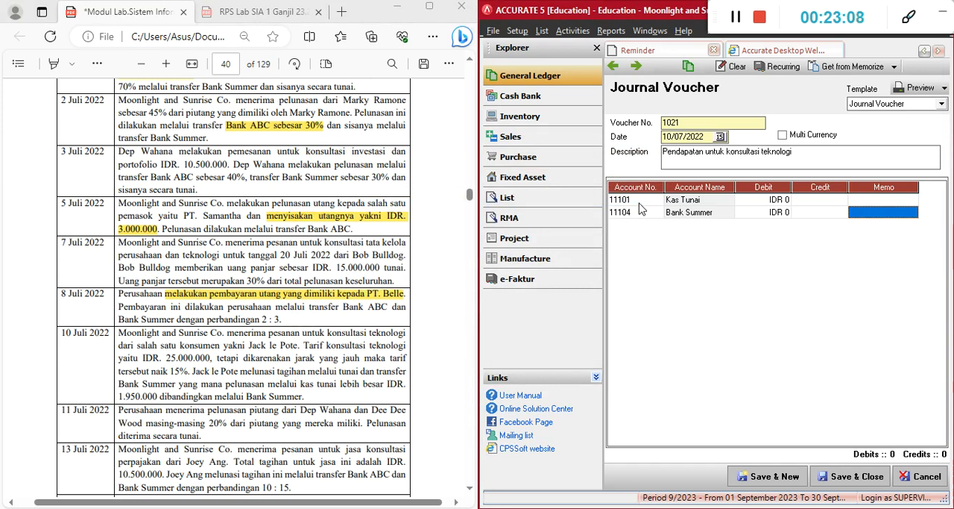
key("Tab")
Search for the revenue accounts and add consulting revenue account 43000 on the voucher's third line
type("pend")
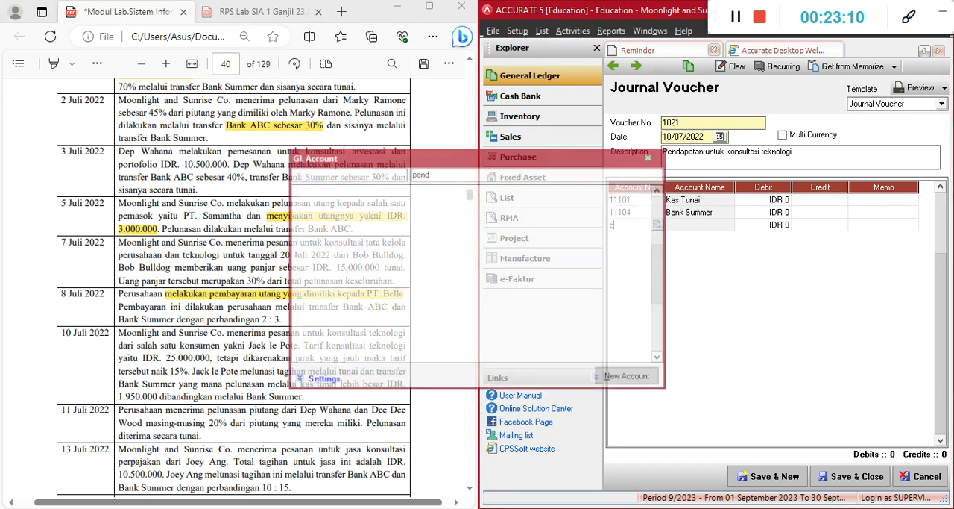
type("ap")
key("Down")
key("Down")
key("Down")
key("Down")
key("Down")
key("Down")
key("Return")
key("Tab")
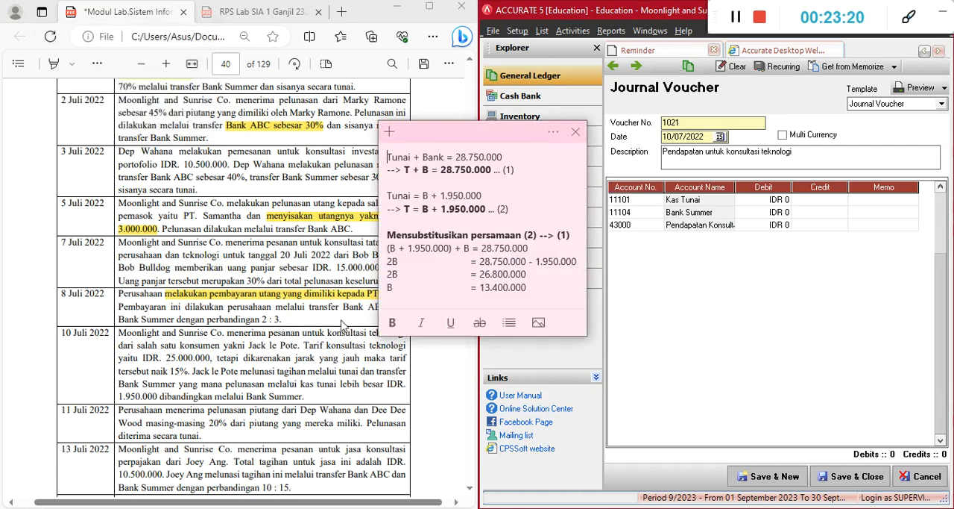
Compare the sticky note's cash and bank equations with the 10 July transaction, and move the note clear of the voucher
left_click_drag(439, 146, 477, 161)
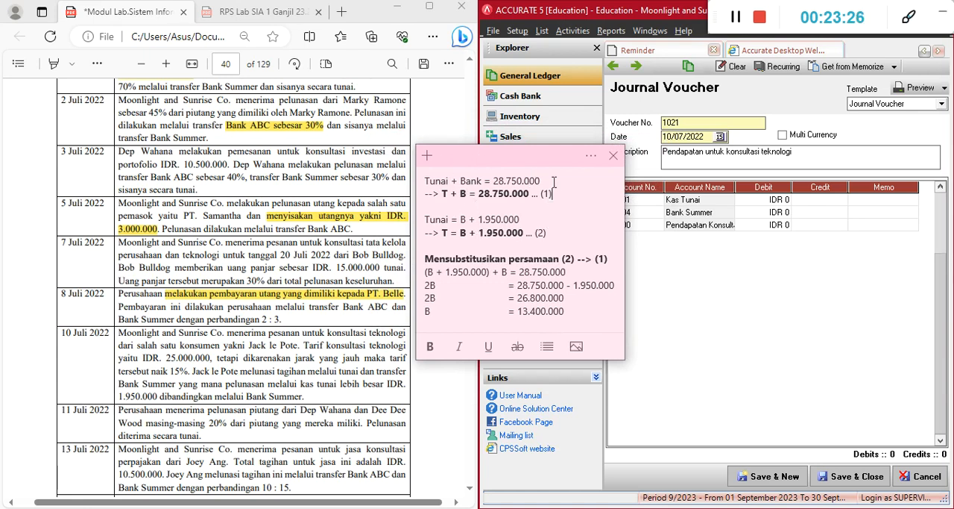
left_click_drag(506, 165, 503, 168)
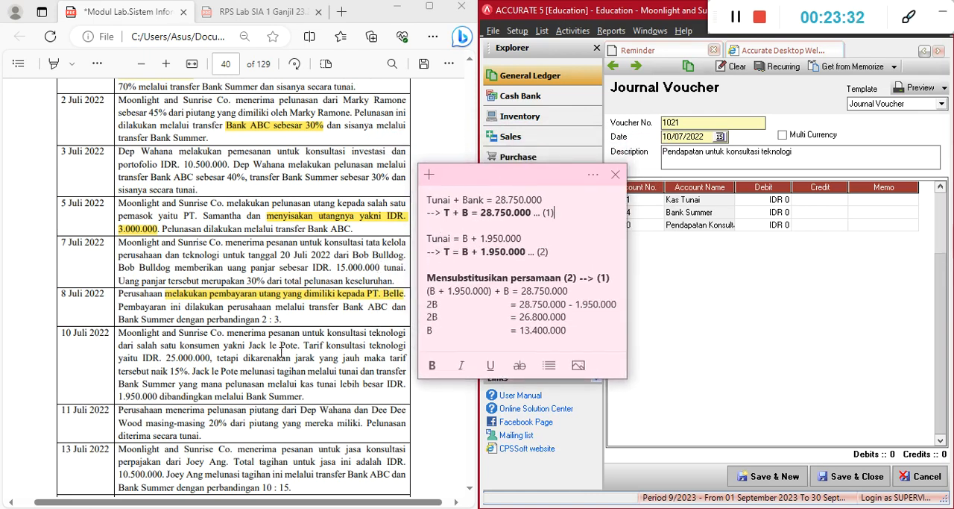
left_click(240, 378)
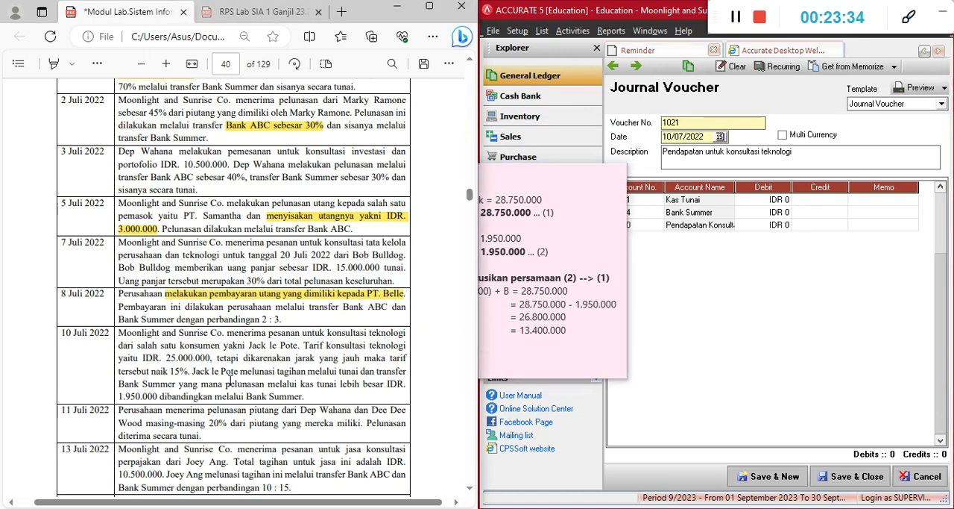
left_click(584, 232)
left_click_drag(522, 179, 590, 288)
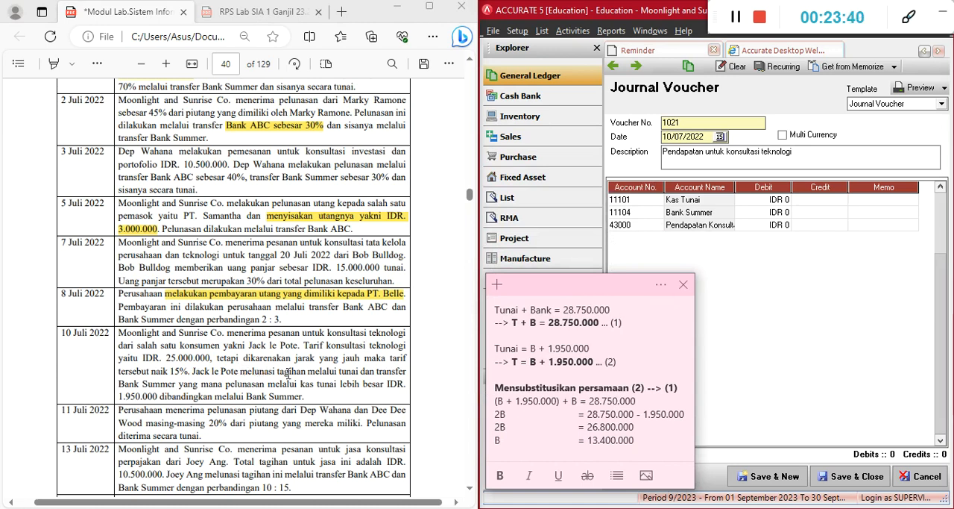
left_click_drag(561, 289, 341, 490)
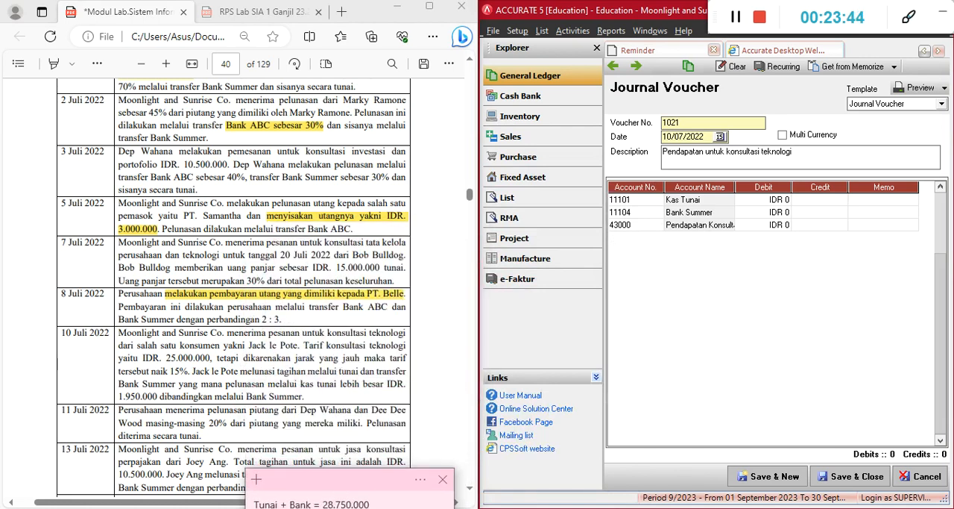
Switch to Calculator, compute 25,000,000 × 1.15 for the increased consultation tariff and return to the voucher
key("alt+Tab")
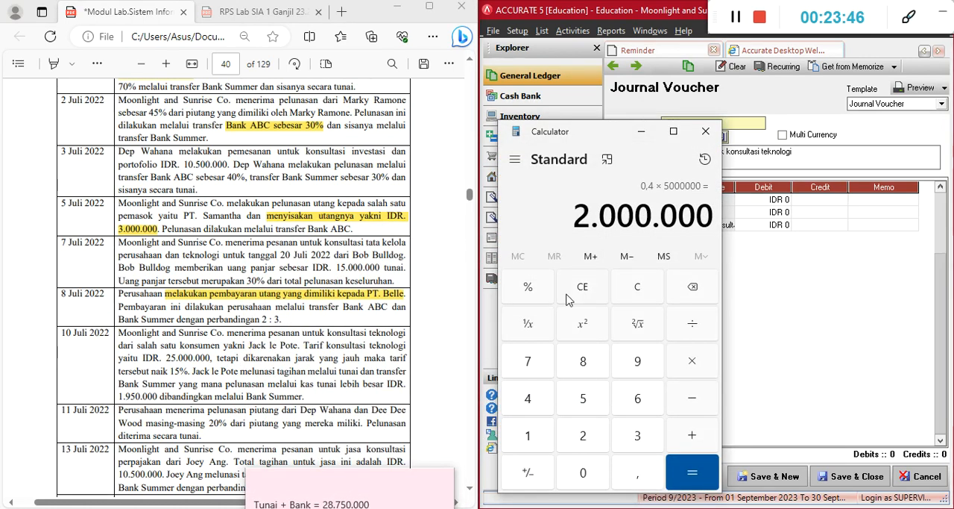
left_click(639, 295)
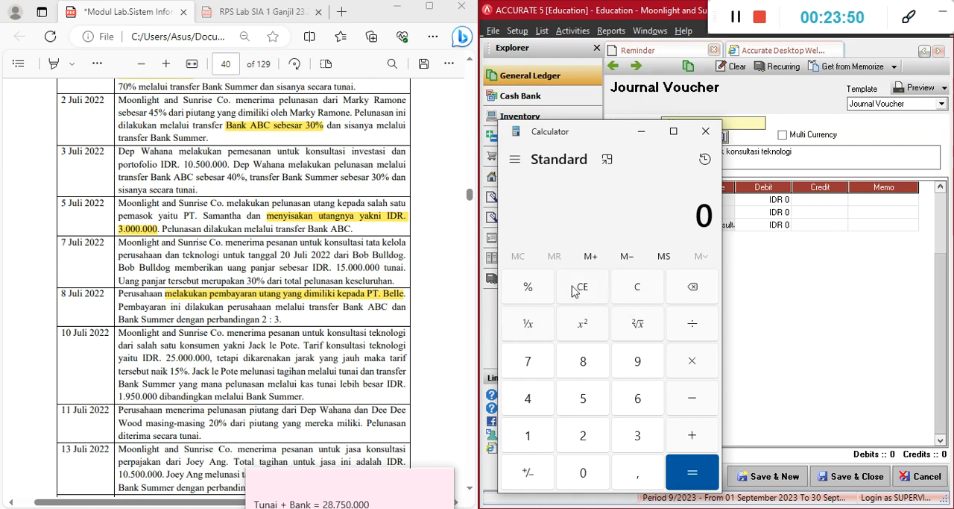
type("25.000.")
type("00000*")
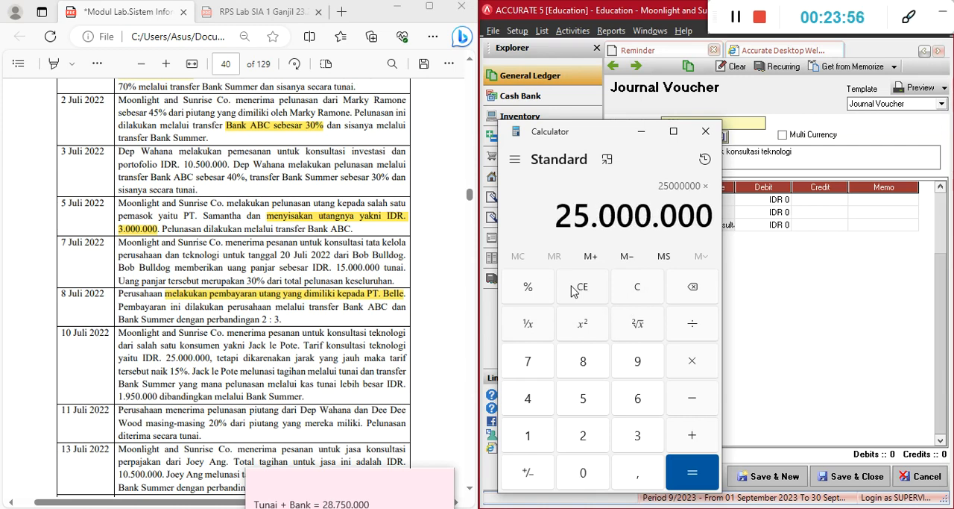
type("1,15")
key("Return")
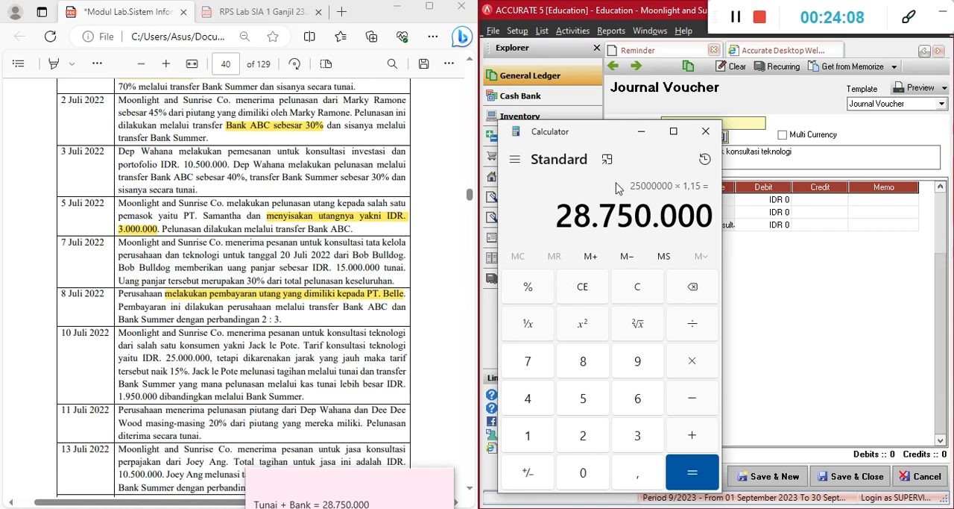
left_click(751, 154)
Set the credit of the consulting revenue line, account 43000, to IDR 28,750,000
left_click(820, 225)
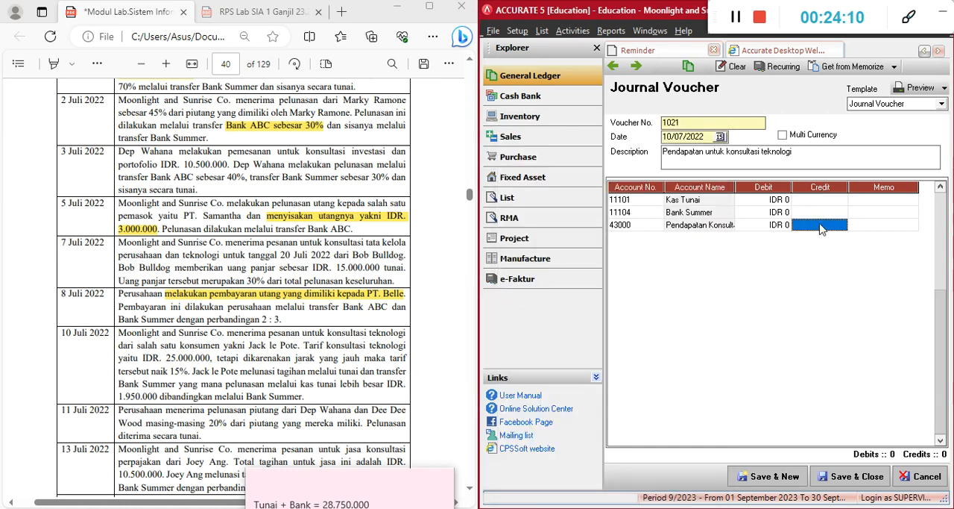
type("28750000")
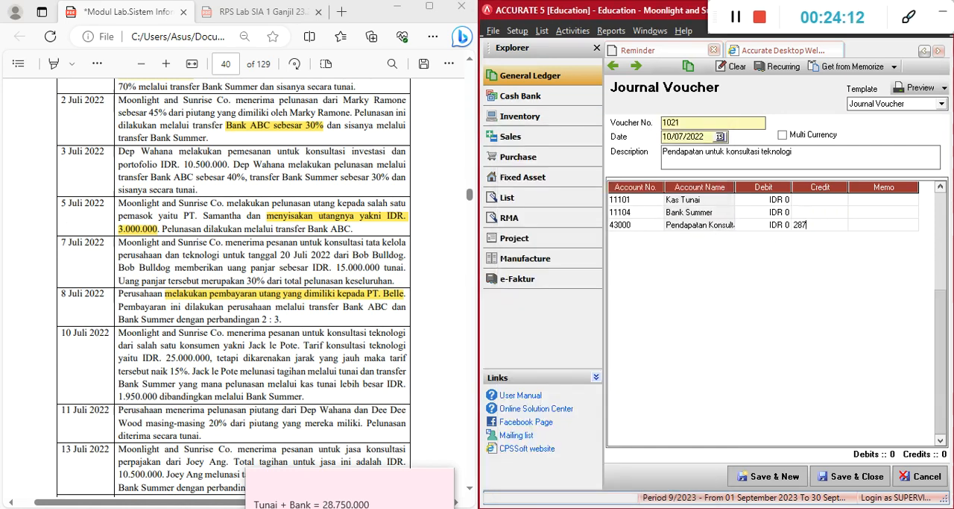
key("Return")
Bring the sticky note with the cash and bank equations back into full view beside the 10 July transaction
key("Up")
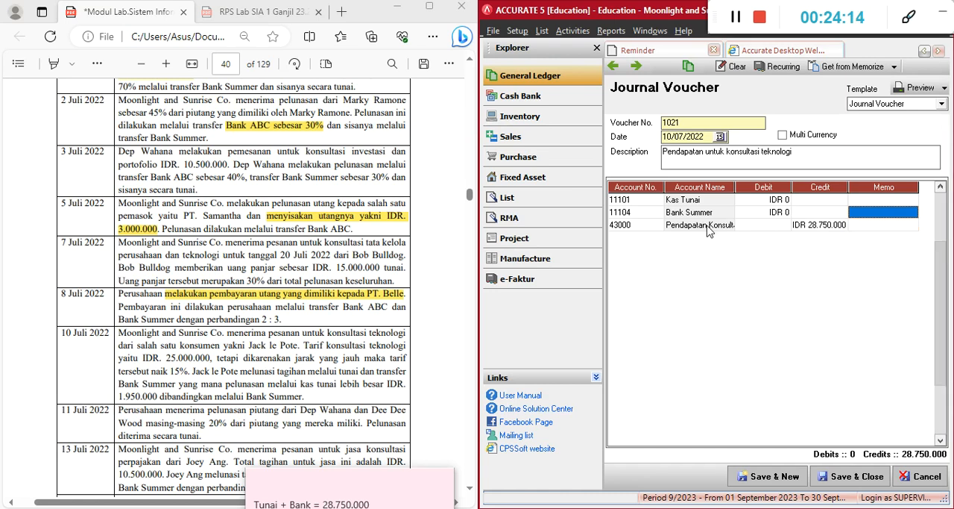
key("Left")
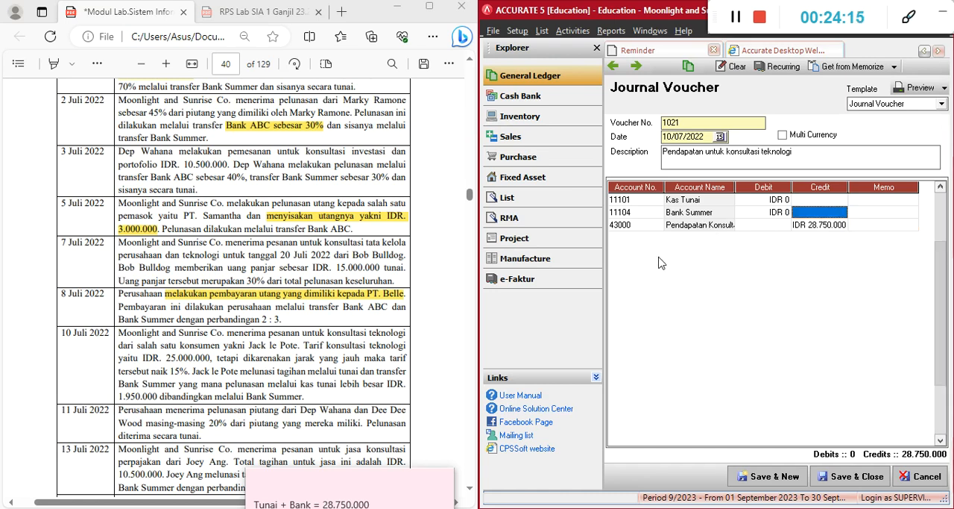
left_click(379, 481)
left_click_drag(343, 481, 532, 199)
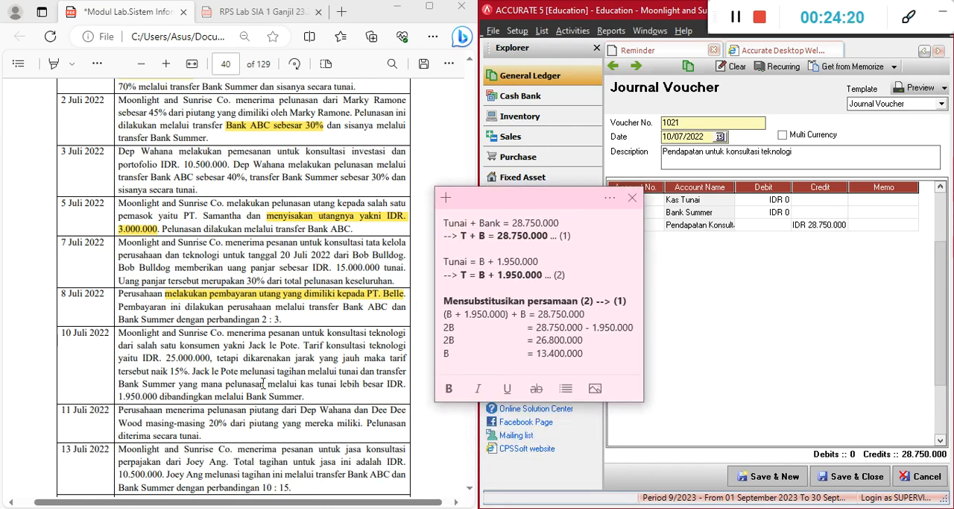
Highlight the word "tunai" in green and "Bank Summer" in light blue in the 10 July transaction
left_click(340, 369)
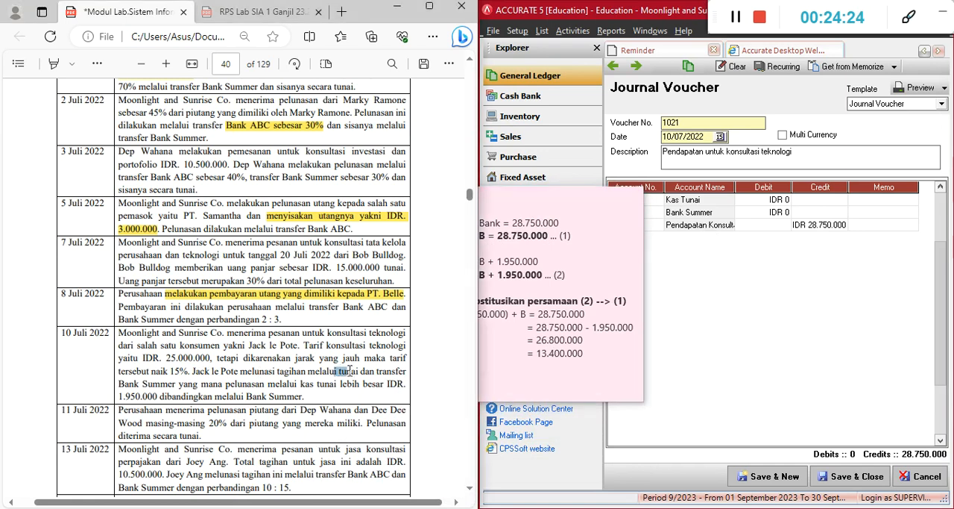
double_click(359, 370)
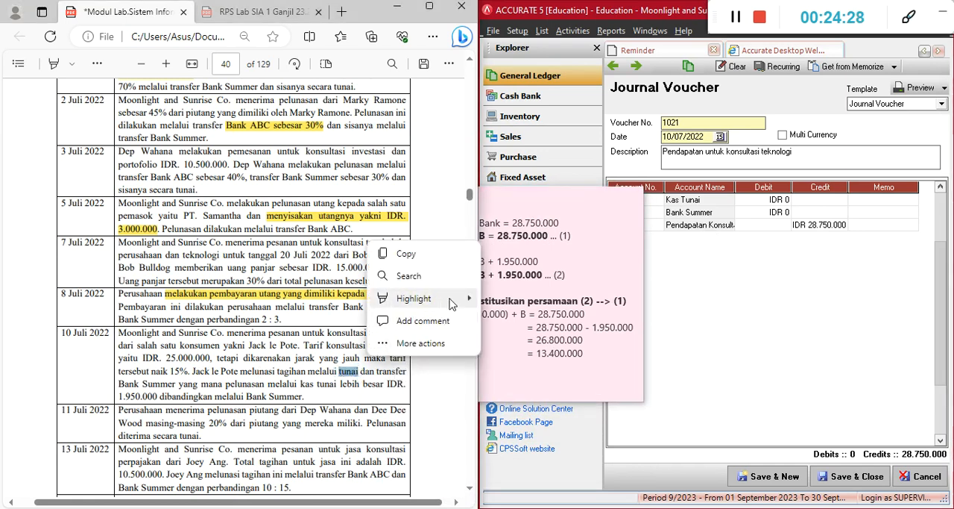
mouse_move(450, 301)
left_click(498, 320)
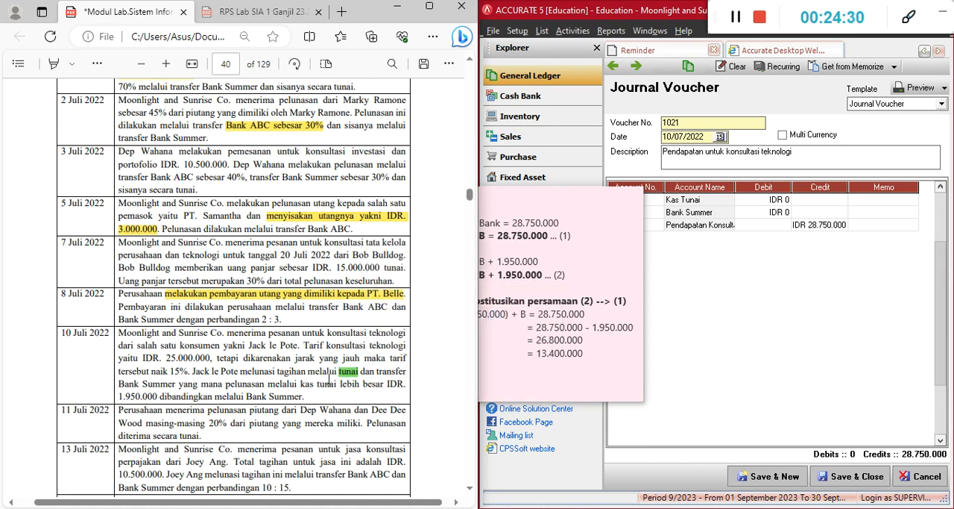
left_click_drag(119, 384, 177, 385)
mouse_move(221, 319)
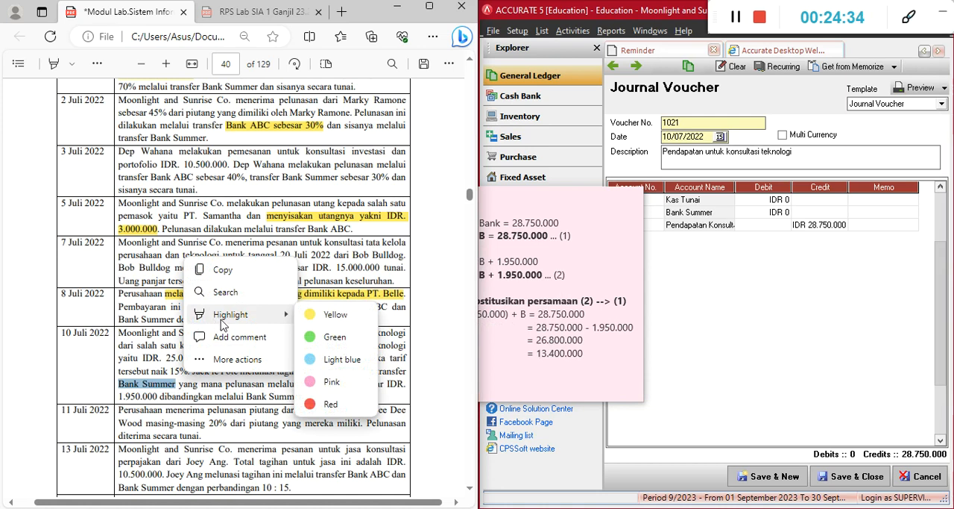
left_click(337, 356)
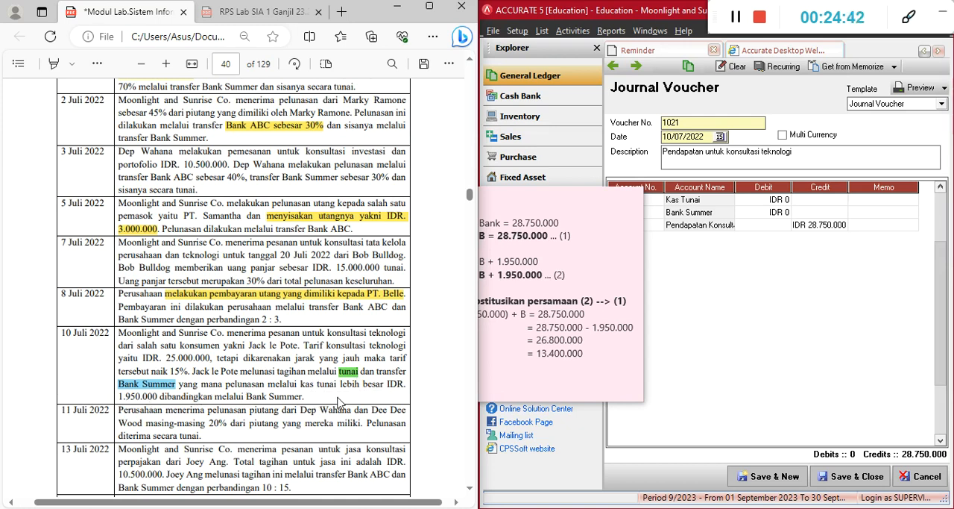
Compare the sticky note's cash plus bank total with the voucher's revenue credit and the Calculator result, shifting the note slightly
left_click(556, 217)
left_click(501, 222)
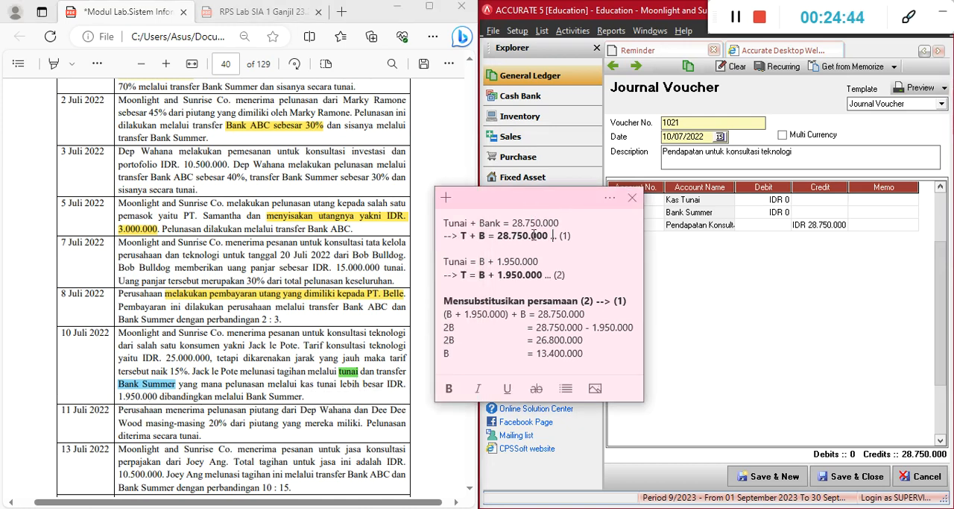
left_click_drag(507, 205, 483, 201)
left_click(537, 217)
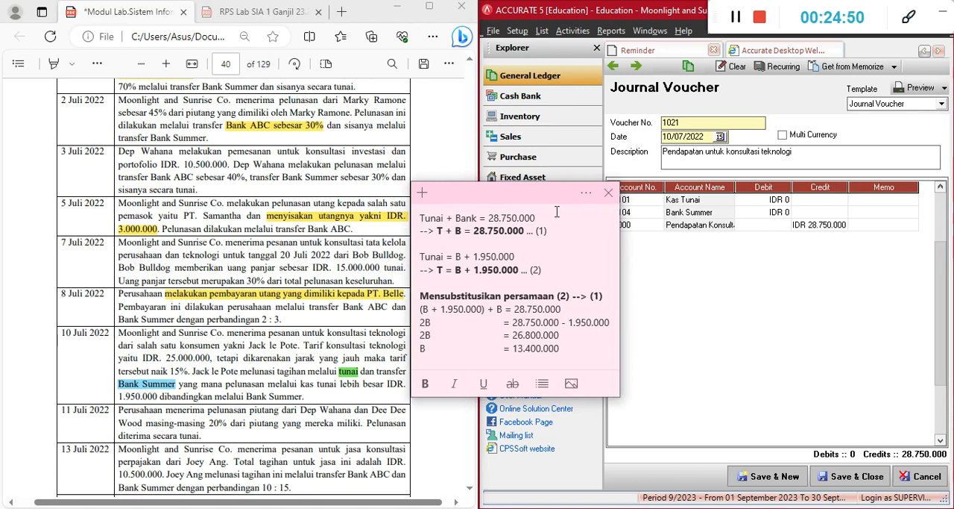
left_click_drag(491, 217, 537, 218)
left_click(815, 226)
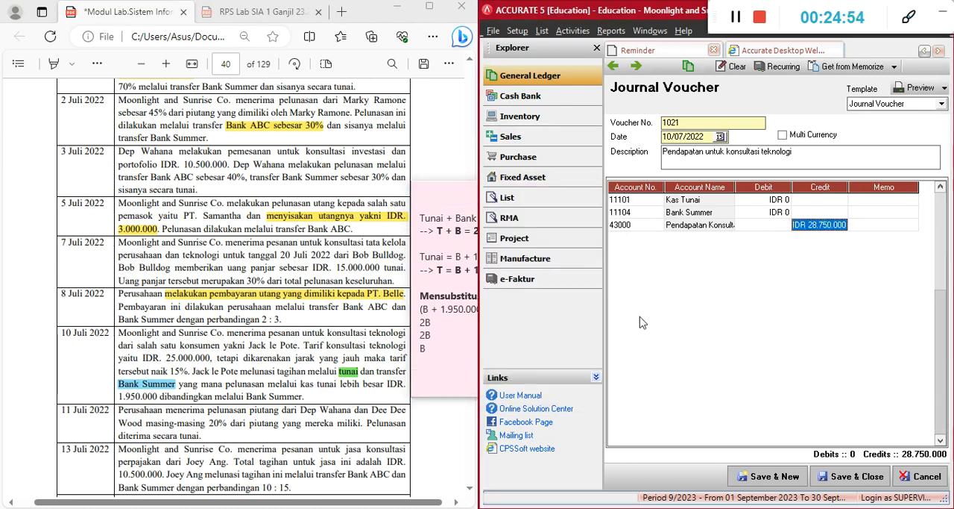
left_click(455, 338)
key("alt+Tab")
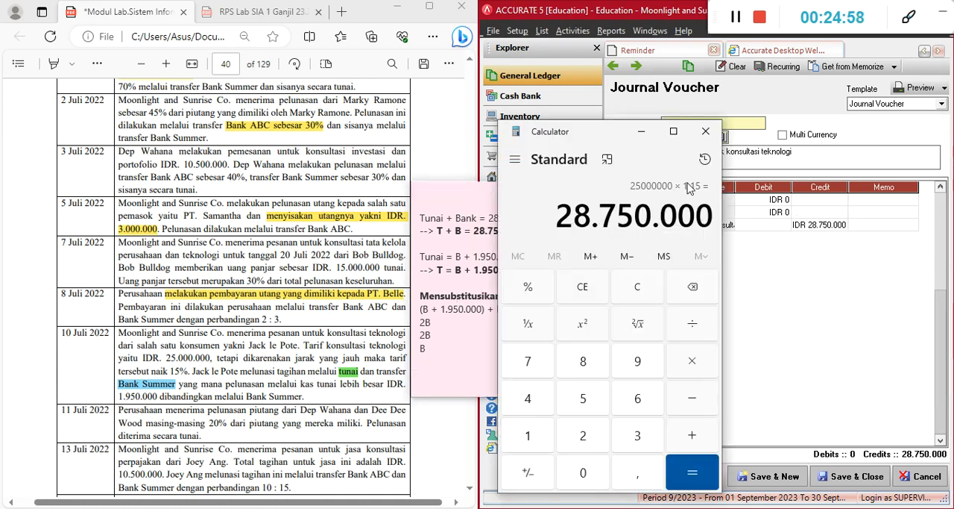
left_click_drag(558, 218, 710, 216)
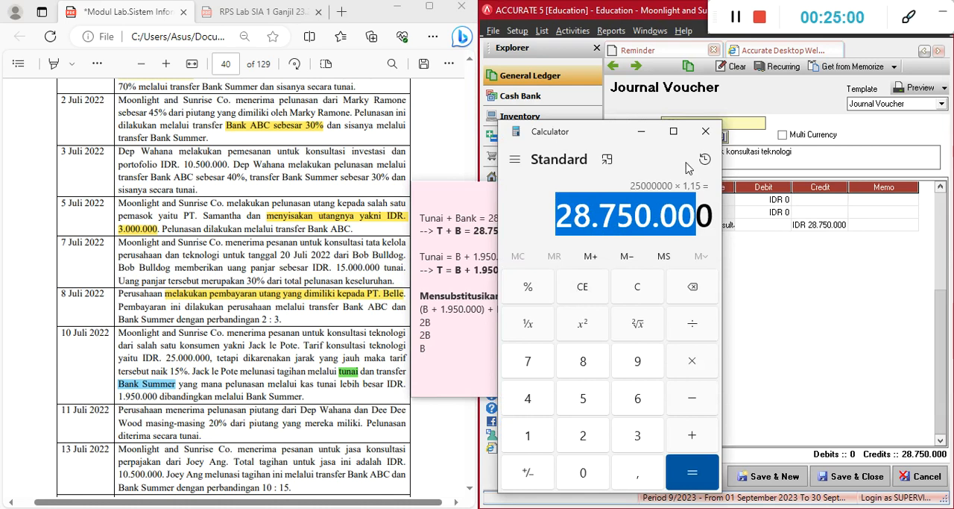
left_click(642, 131)
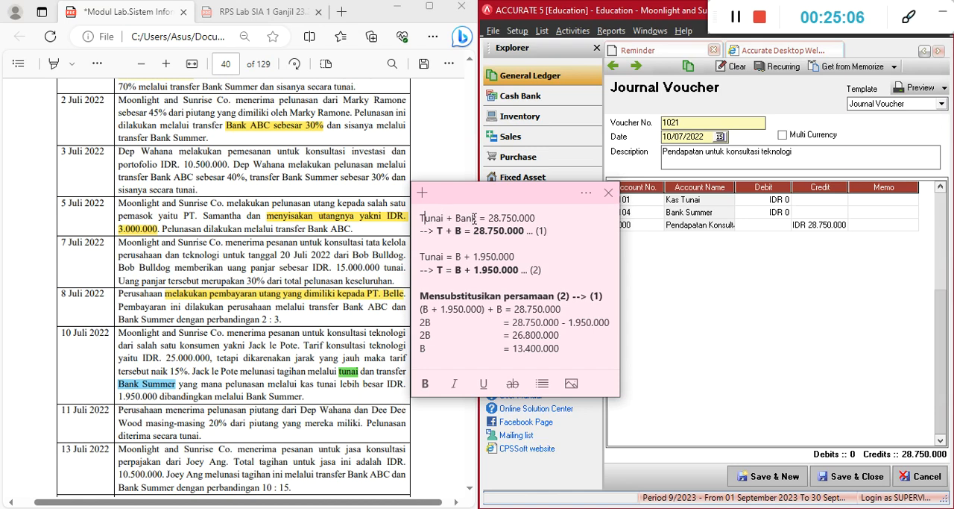
Check equation (1), T + B = 28.750.000, against the 10 July transaction and the voucher's account lines
left_click(555, 232)
left_click(534, 231)
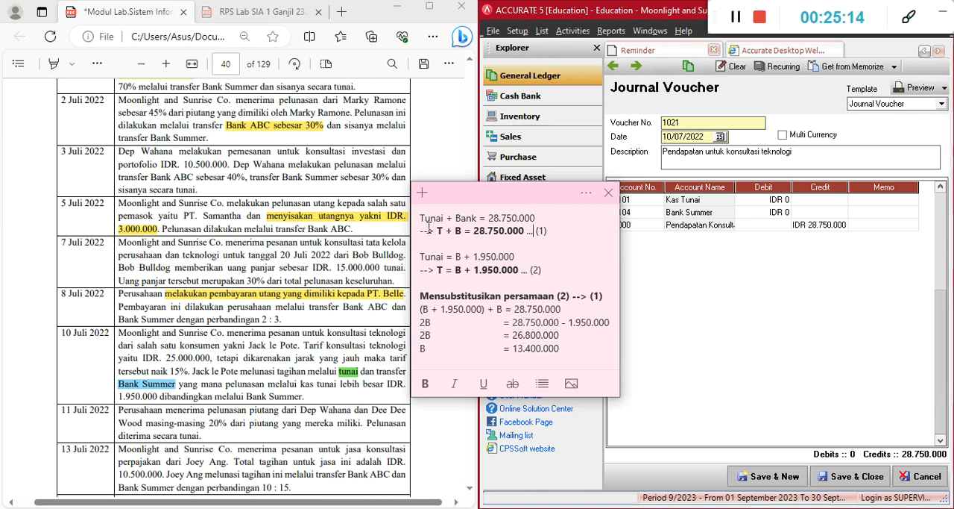
left_click(472, 231)
left_click(565, 233)
left_click(247, 396)
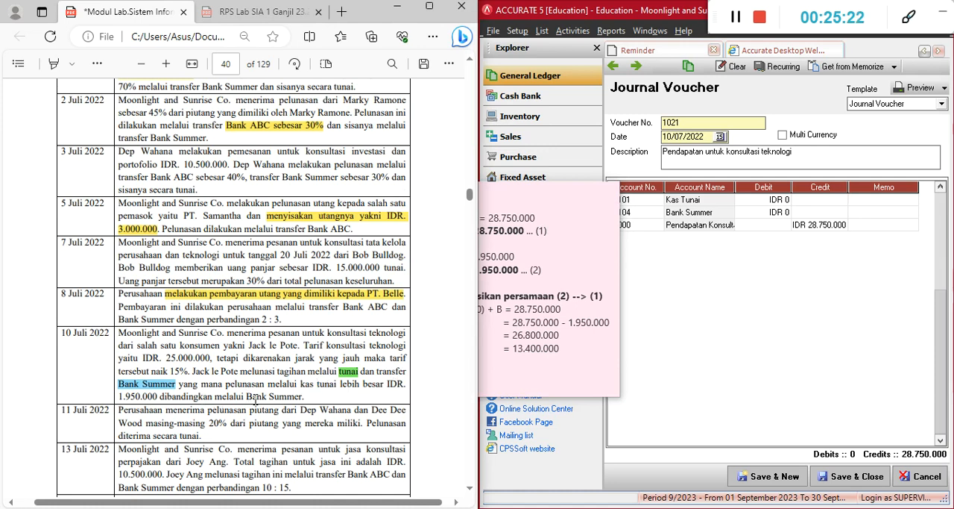
left_click(541, 217)
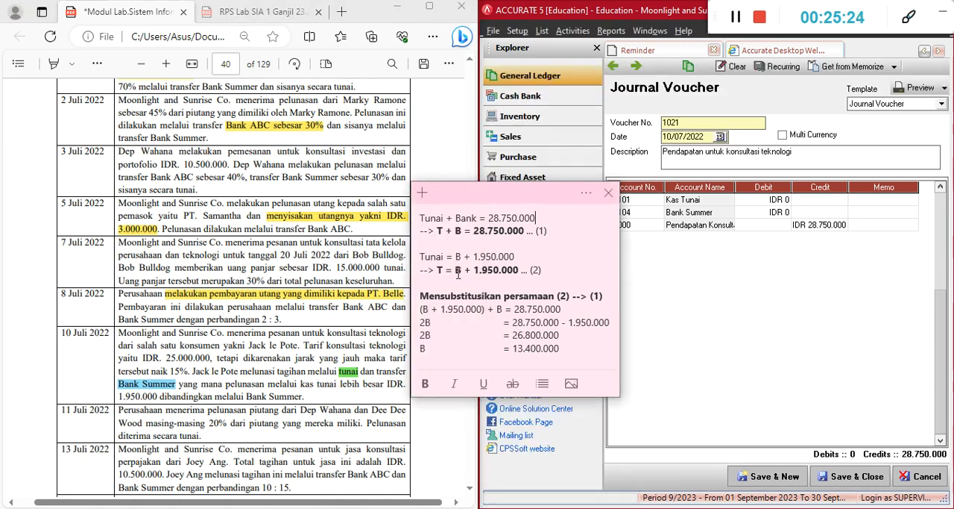
left_click(702, 195)
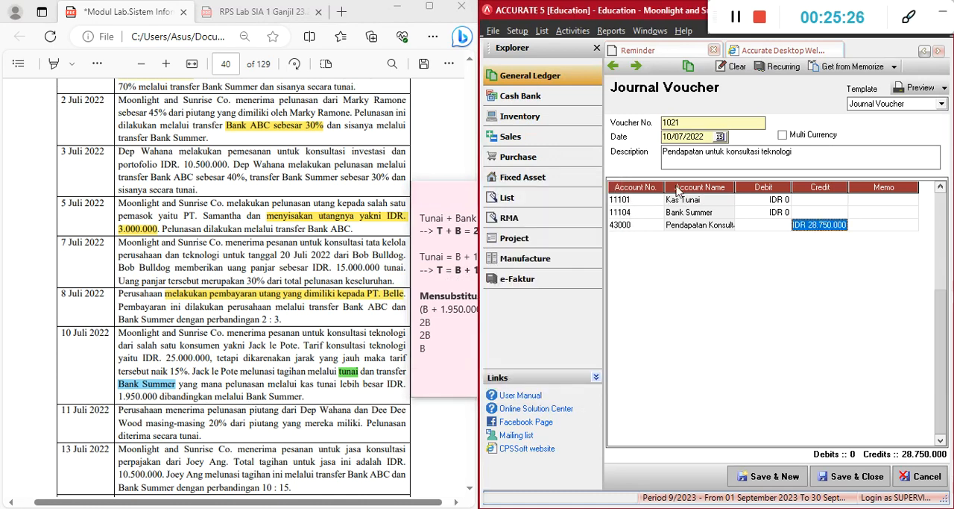
Spell out B as Bank in the sticky note's second relation so it reads Tunai = Bank + 1.950.000
left_click(438, 218)
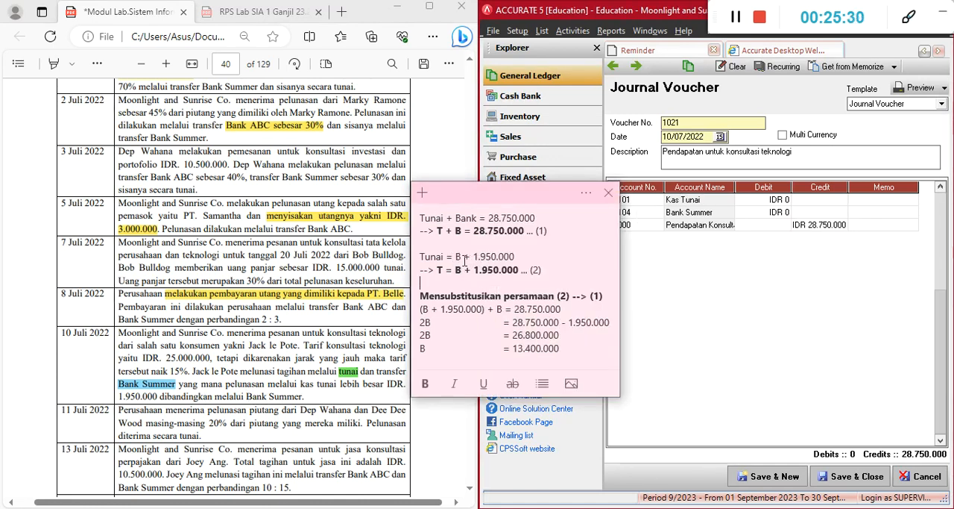
left_click(466, 269)
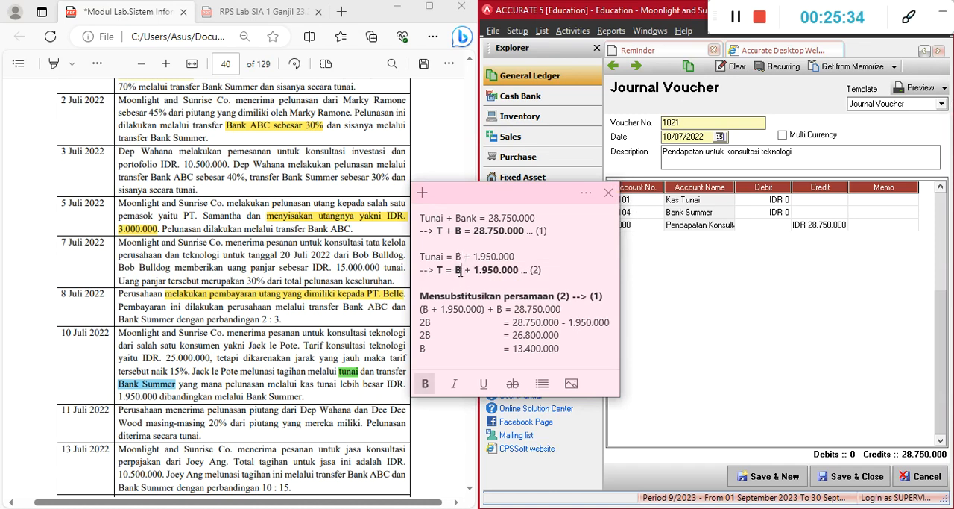
left_click(445, 272)
left_click(461, 257)
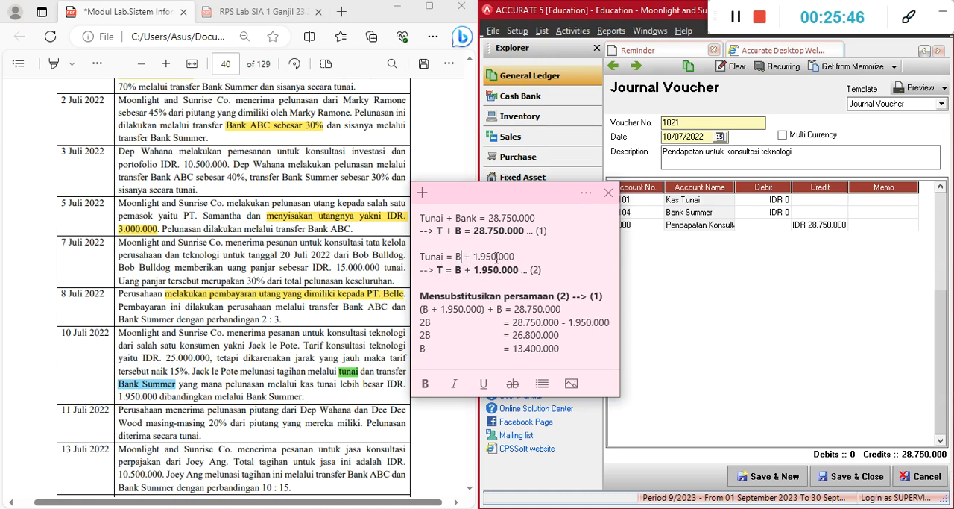
type("ank")
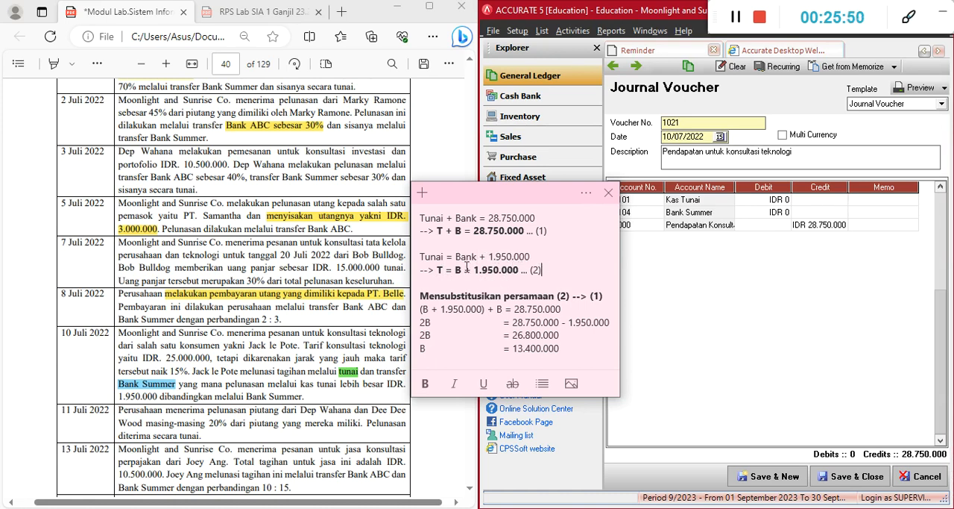
Compare equations (1) and (2) on the sticky note, looking at how each one uses the cash term T
left_click(559, 231)
left_click(472, 297)
left_click(439, 269, "shift")
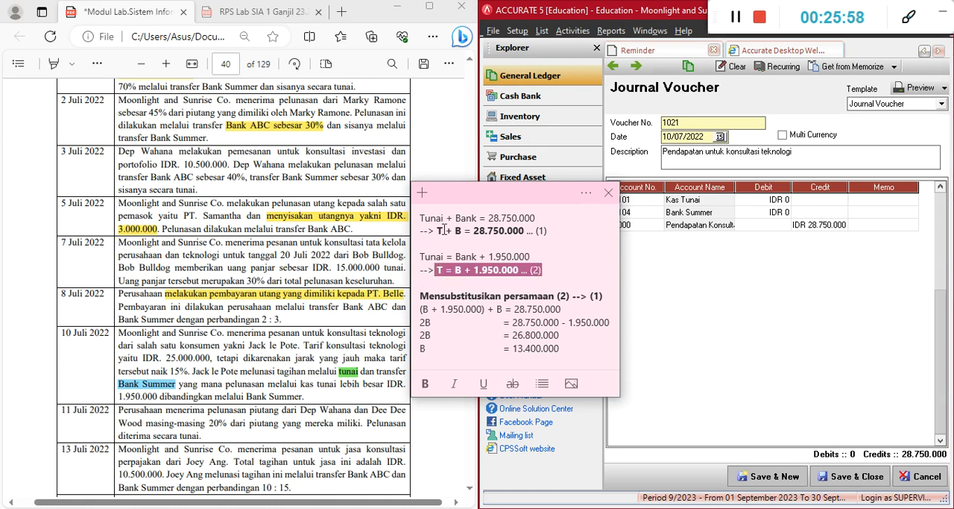
left_click(443, 230)
left_click_drag(438, 230, 540, 235)
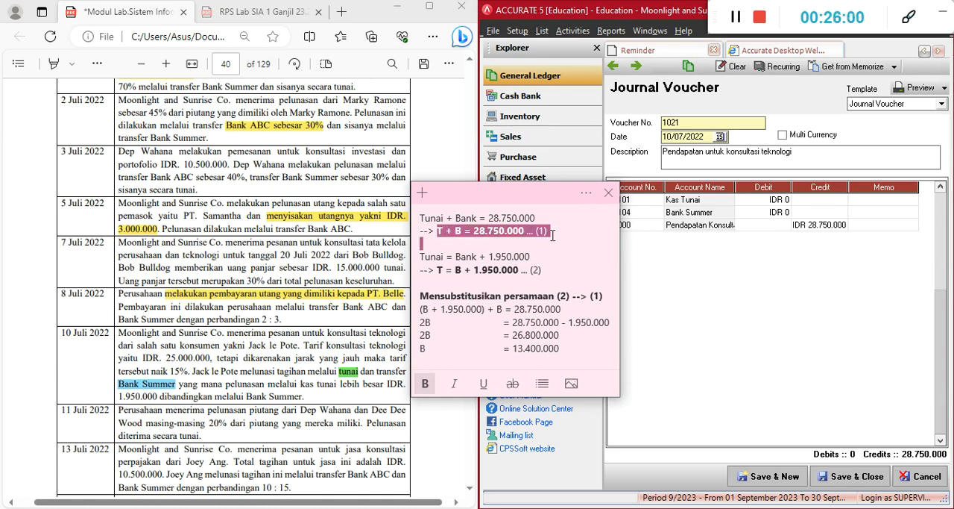
left_click(550, 233)
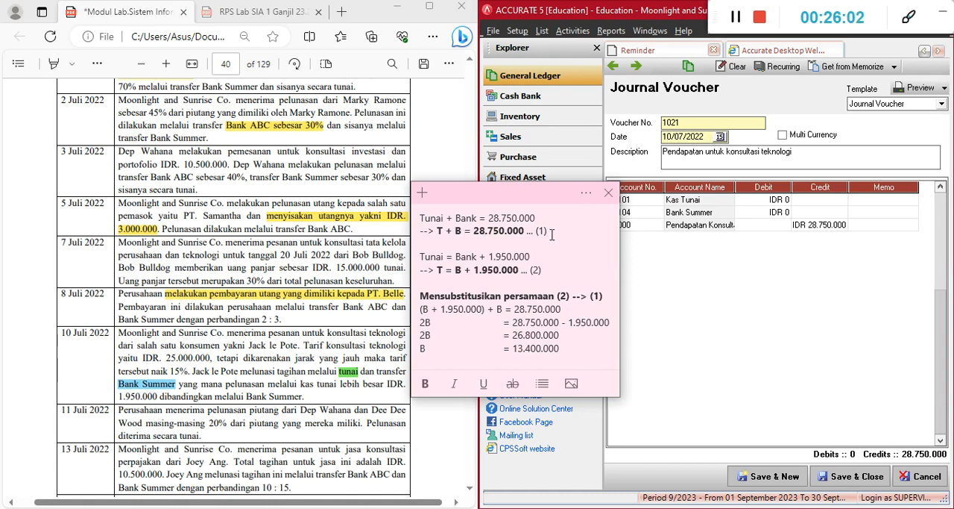
left_click(455, 272)
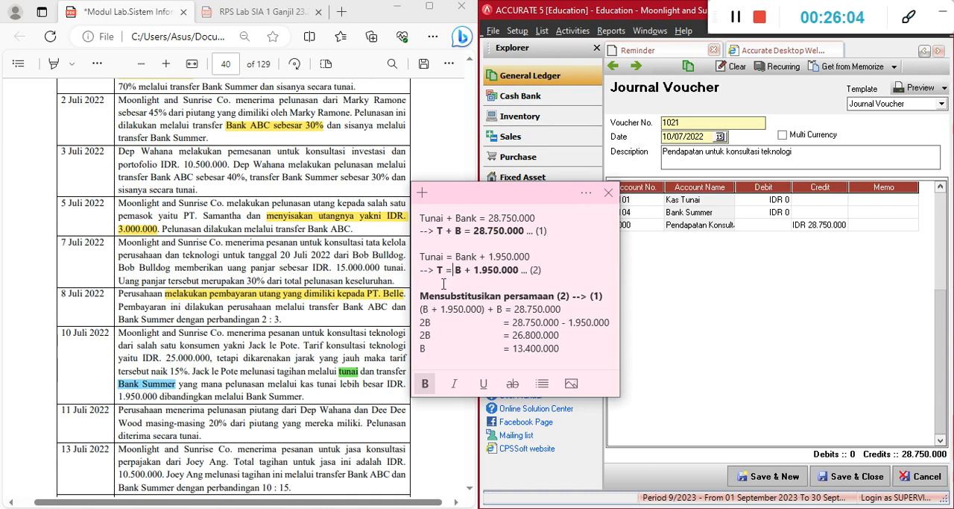
left_click(444, 283)
left_click(444, 270)
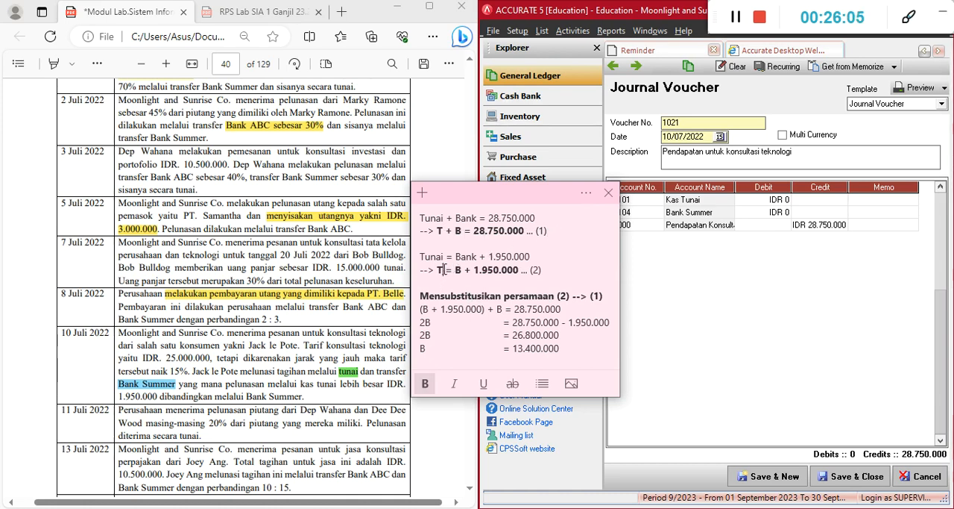
Trace how B + 1.950.000 from equation (2) replaces T in equation (1) within the substitution's bracketed line
double_click(441, 231)
left_click_drag(457, 273, 522, 272)
left_click(521, 271)
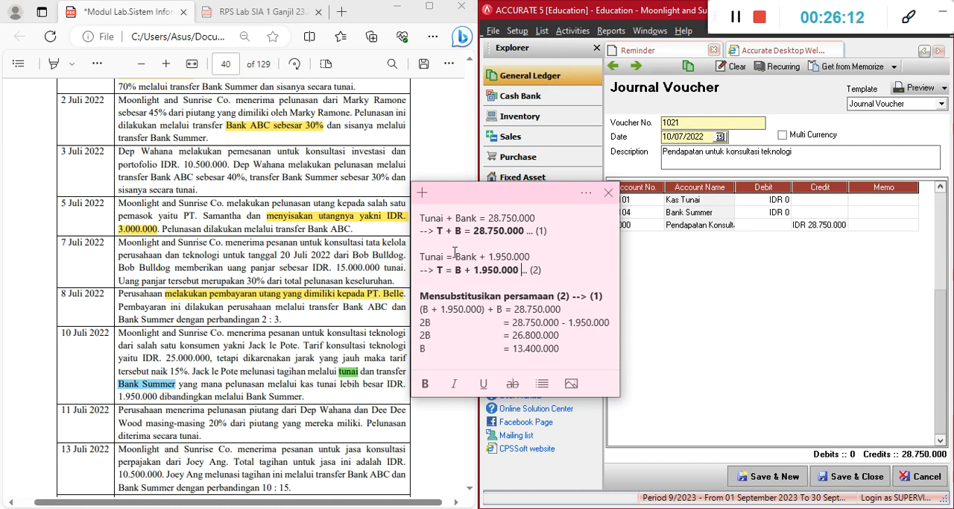
left_click(442, 232)
left_click_drag(442, 231, 434, 232)
left_click_drag(455, 270, 520, 276)
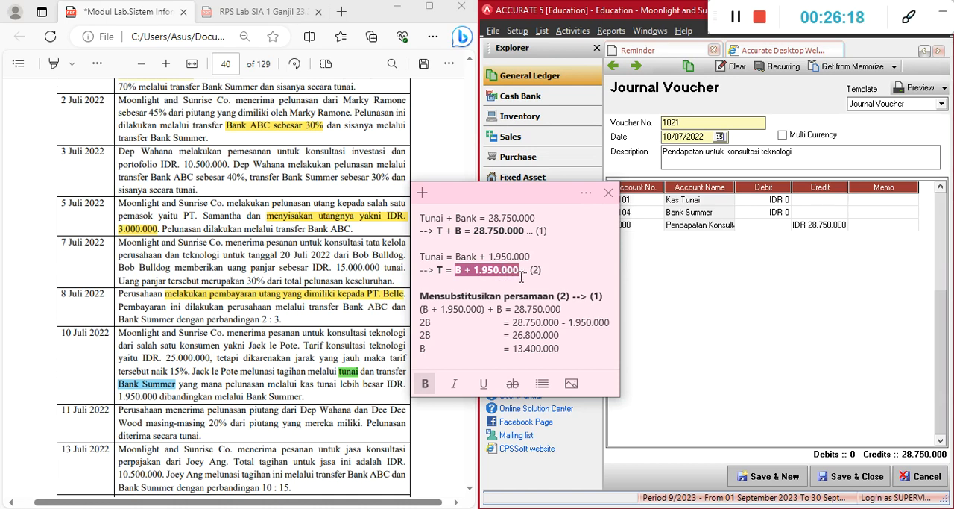
left_click(428, 242)
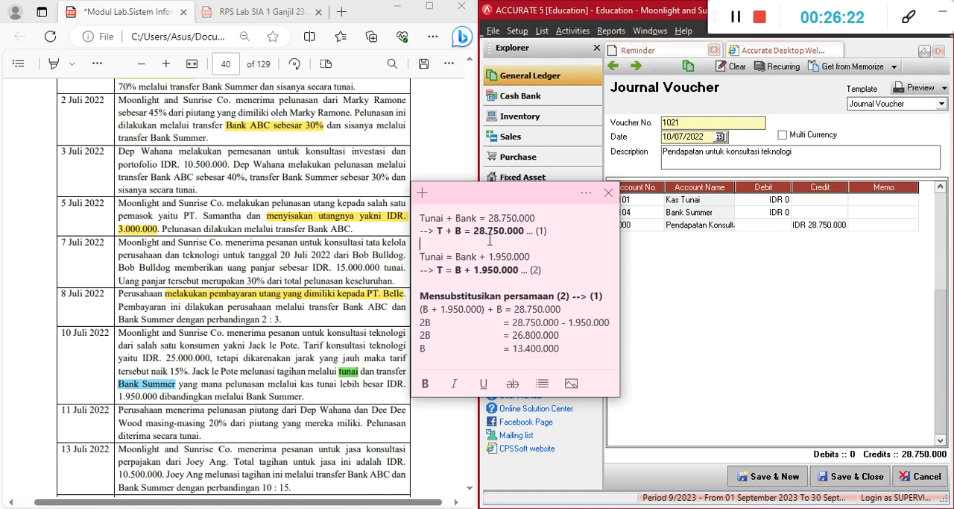
triple_click(422, 312)
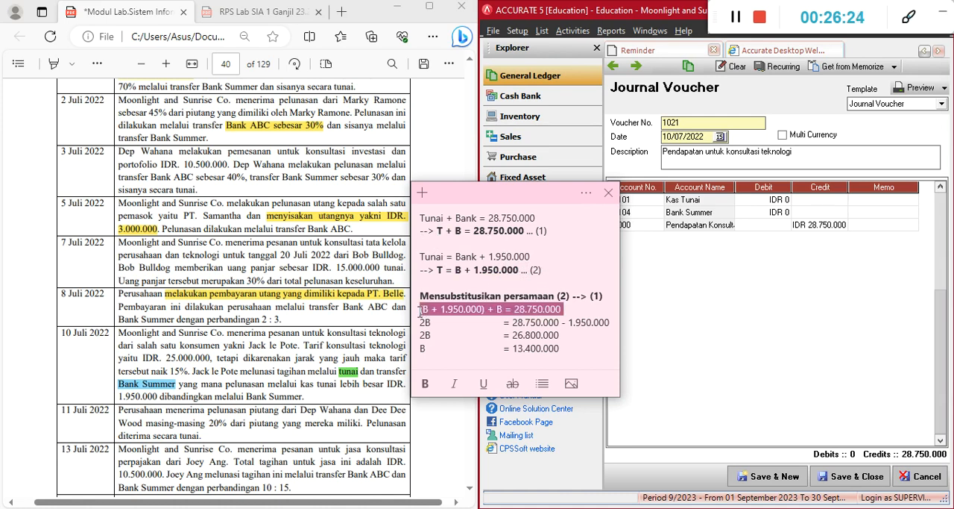
left_click(454, 310)
left_click_drag(487, 309, 414, 309)
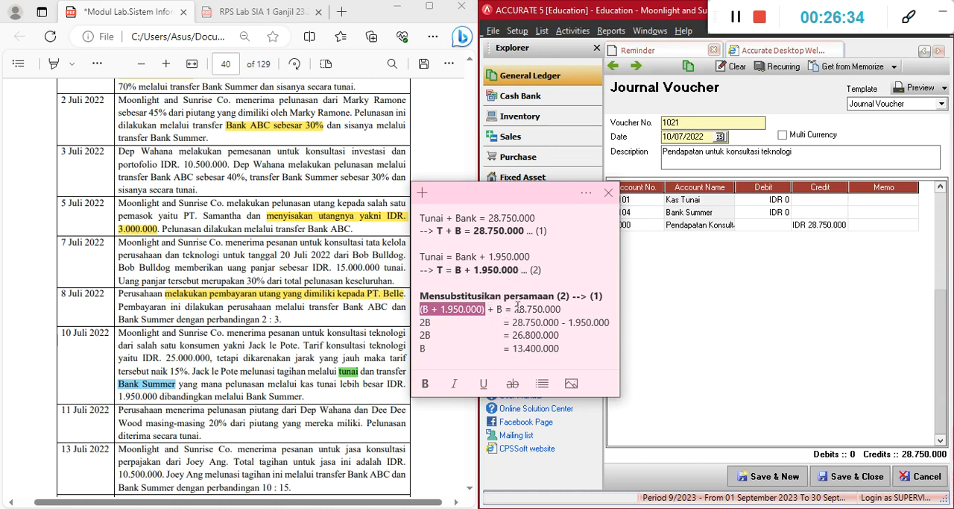
left_click_drag(513, 309, 565, 309)
left_click(573, 311)
Insert the line T + B = 28.750.000 beneath the sticky note's substitution heading, with its equals sign spaced out
left_click(607, 298)
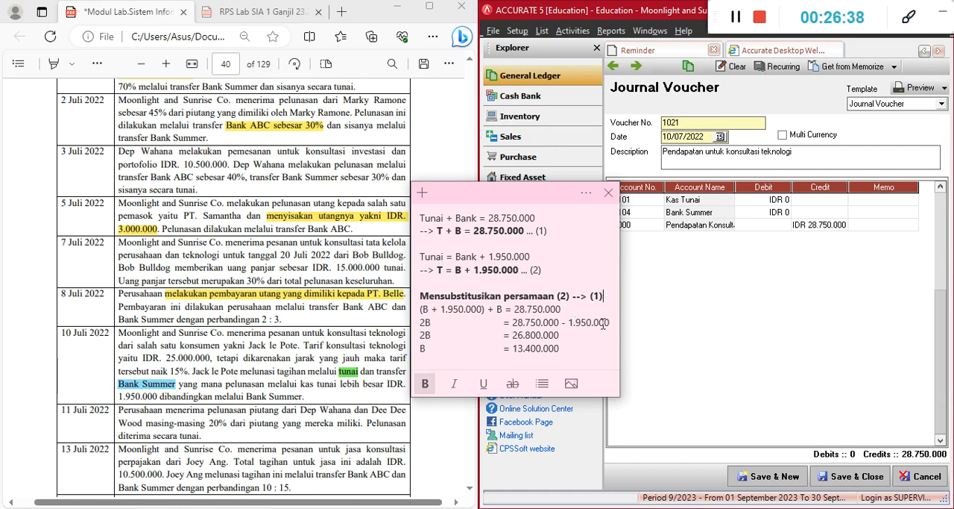
key("Return")
type("T +")
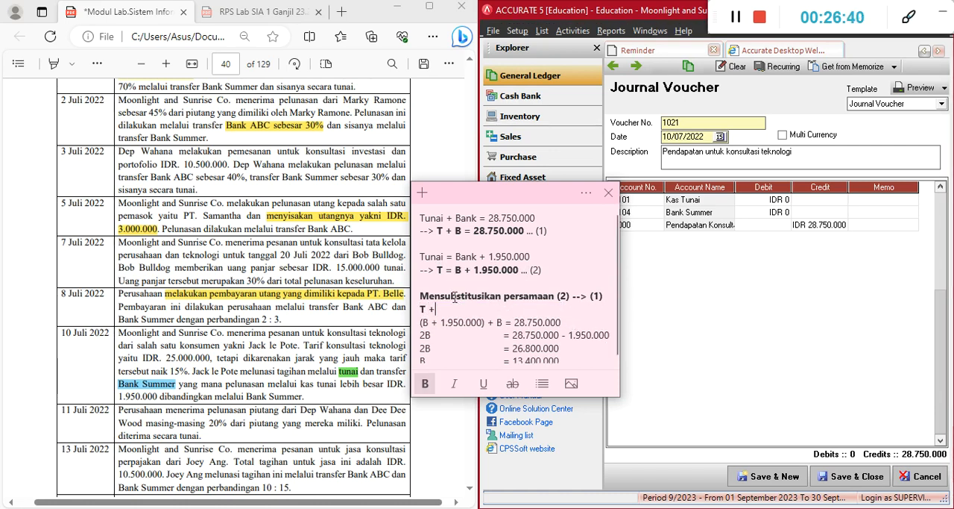
type("B =28.750.000")
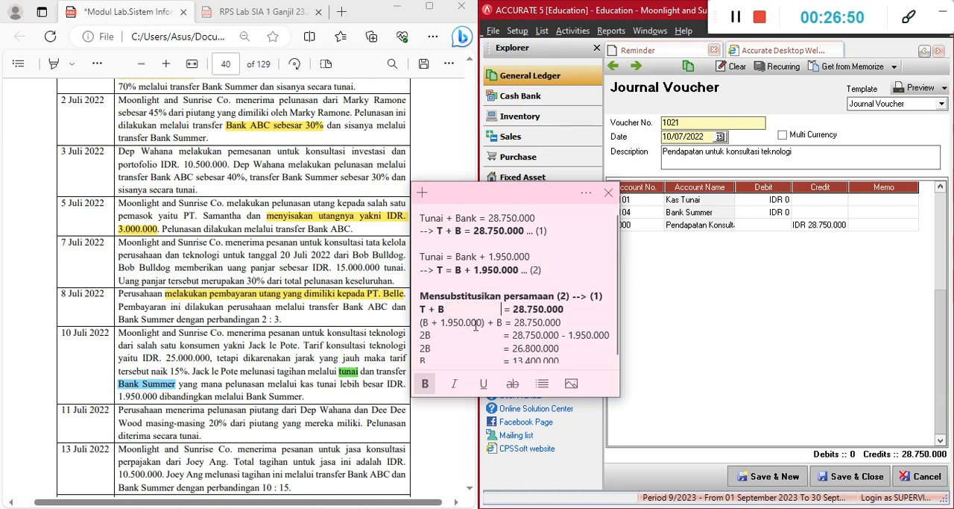
Adjust the spacing of the sticky note's T + B = 28.750.000 line so + B lines up with the bracketed line beneath
left_click(525, 338)
triple_click(421, 309)
left_click(426, 308)
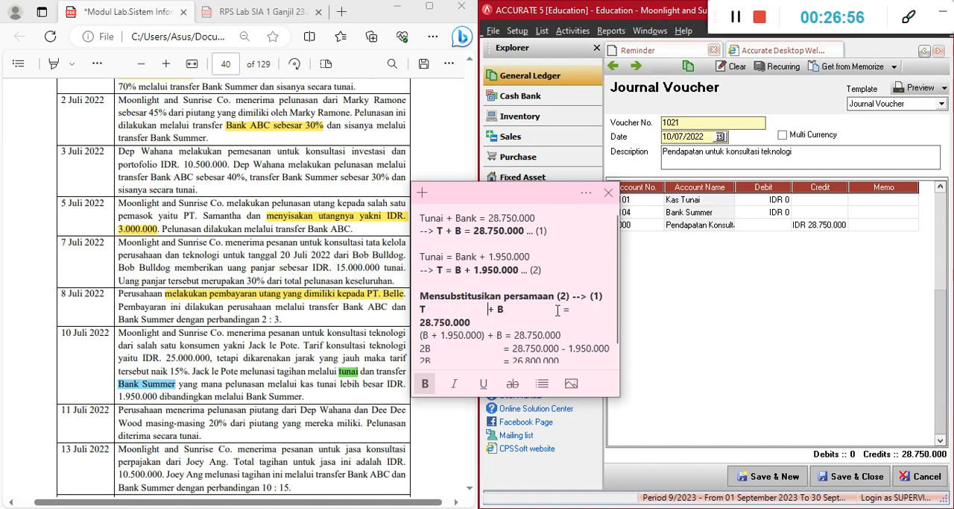
left_click_drag(557, 310, 512, 310)
key("BackSpace")
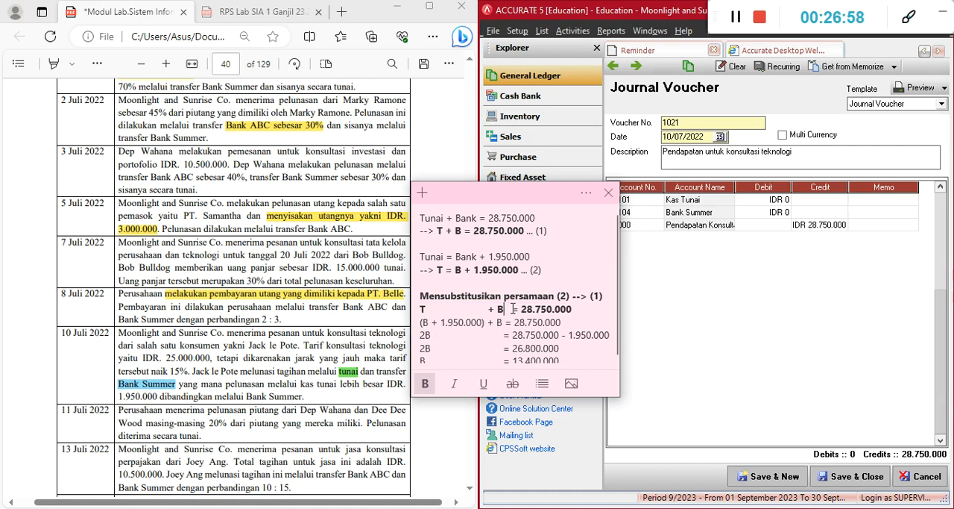
key("BackSpace")
left_click(513, 335)
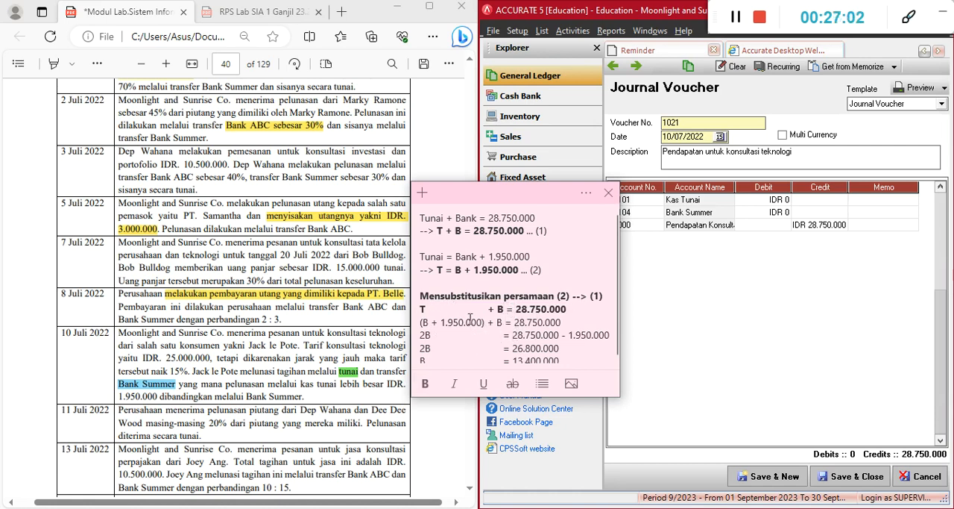
Trace the substitution from (B + 1.950.000) + B = 28.750.000, following how the B terms combine and 1.950.000 moves across the equals sign
left_click_drag(483, 322, 420, 322)
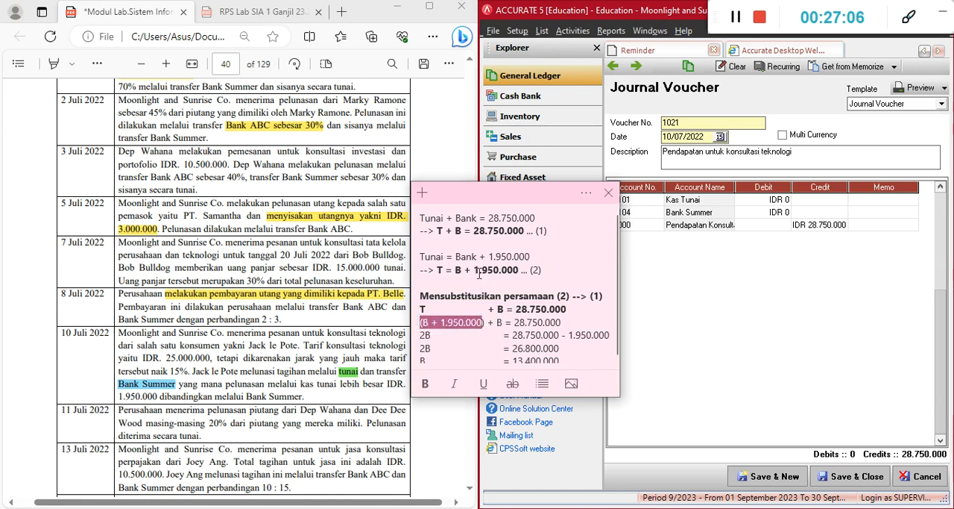
left_click(488, 321)
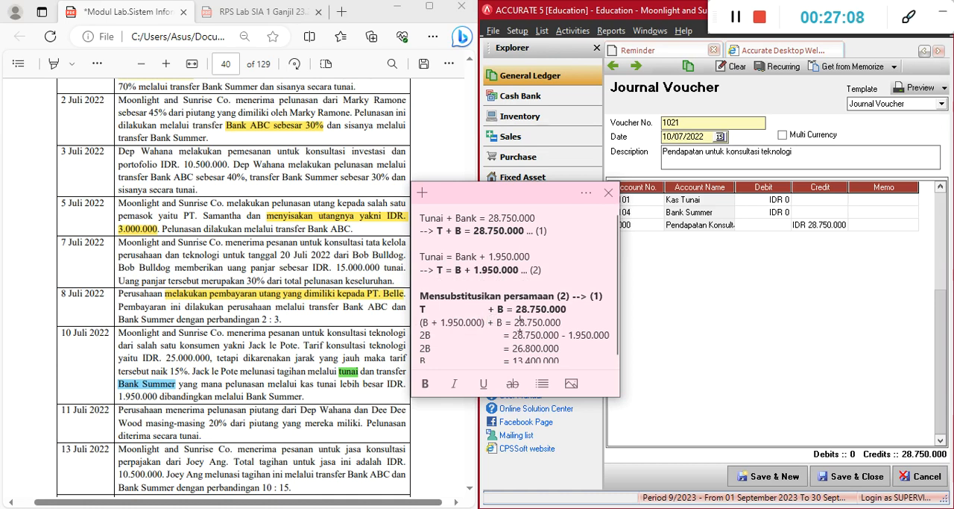
scroll(520, 322, "down", 1)
left_click(422, 318)
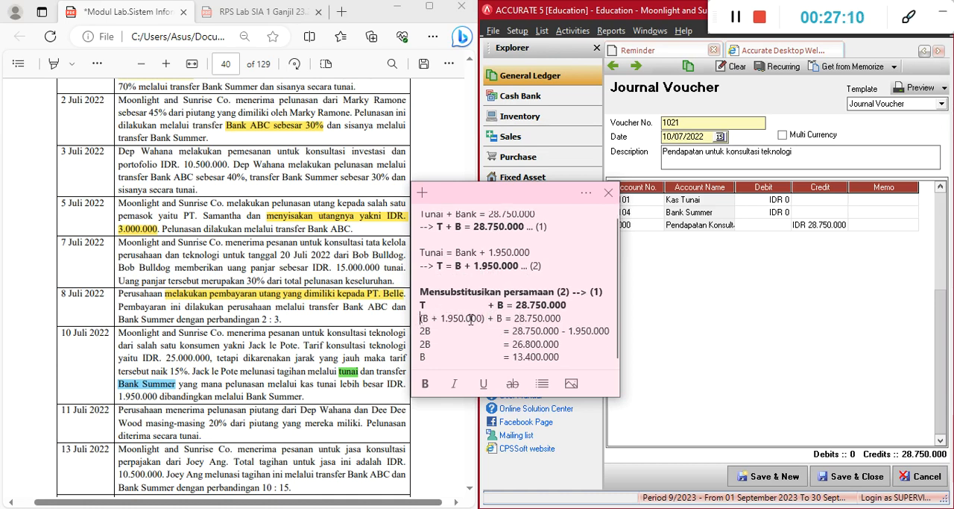
left_click(442, 319)
left_click(505, 318)
left_click_drag(440, 319, 479, 322)
left_click(578, 321)
left_click(457, 318)
mouse_move(440, 319)
left_mouse_down()
mouse_move(468, 320)
mouse_move(430, 323)
left_mouse_up()
left_click(438, 327)
left_click(502, 322)
left_click(425, 331)
left_click_drag(511, 332, 613, 335)
left_click(569, 345)
Make the sticky note's B = 13.400.000 result line bold
triple_click(444, 361)
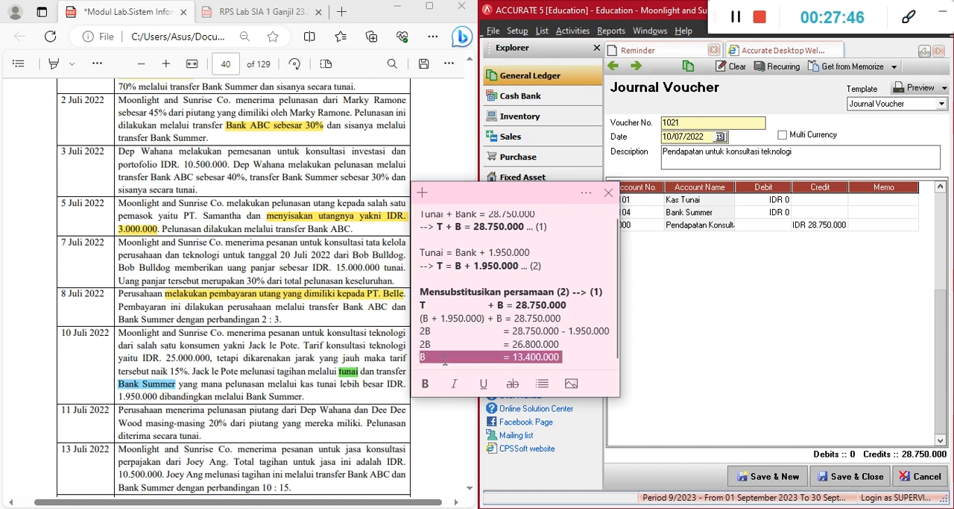
key("ctrl+b")
left_click(566, 359)
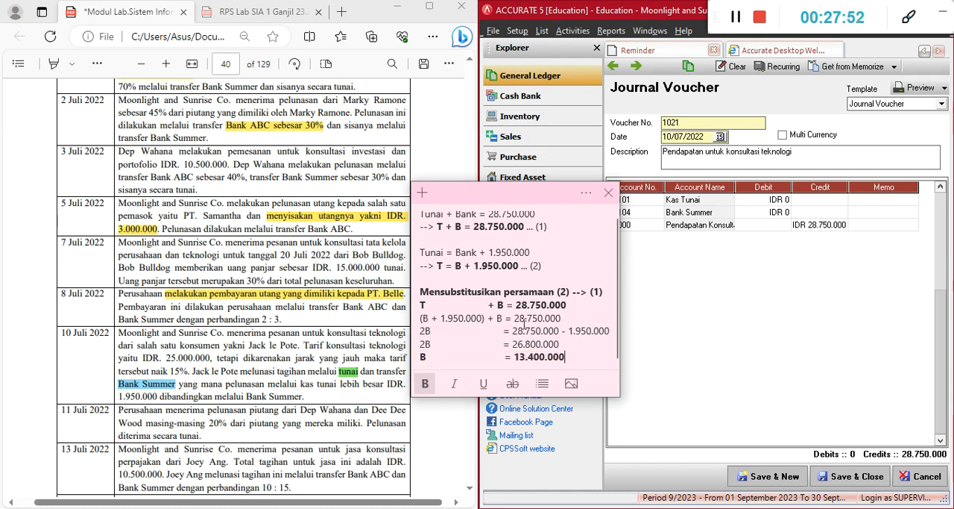
Copy T = B + 1.950.000 from equation (2) onto a new line below the B = 13.400.000 result
left_click_drag(521, 205, 536, 187)
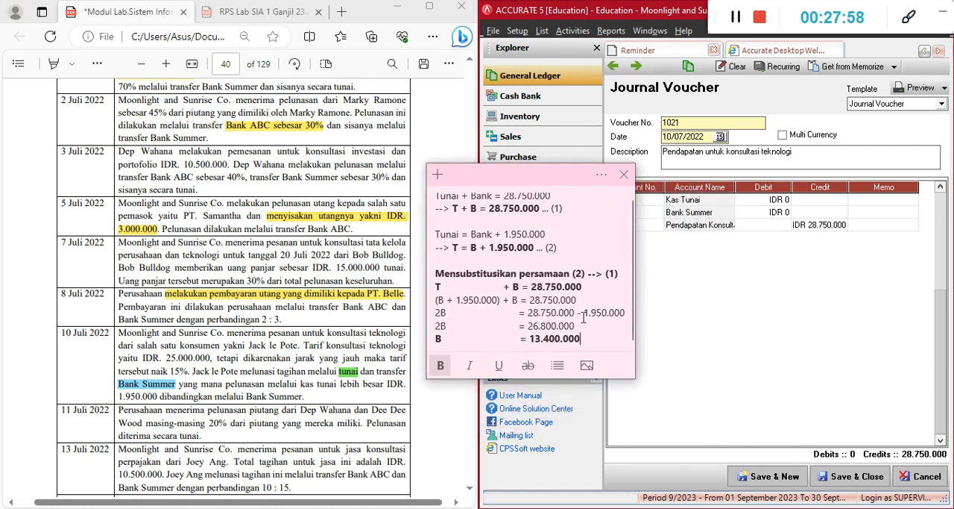
left_click_drag(454, 252, 534, 255)
key("ctrl+c")
left_click(595, 342)
key("Return")
key("ctrl+v")
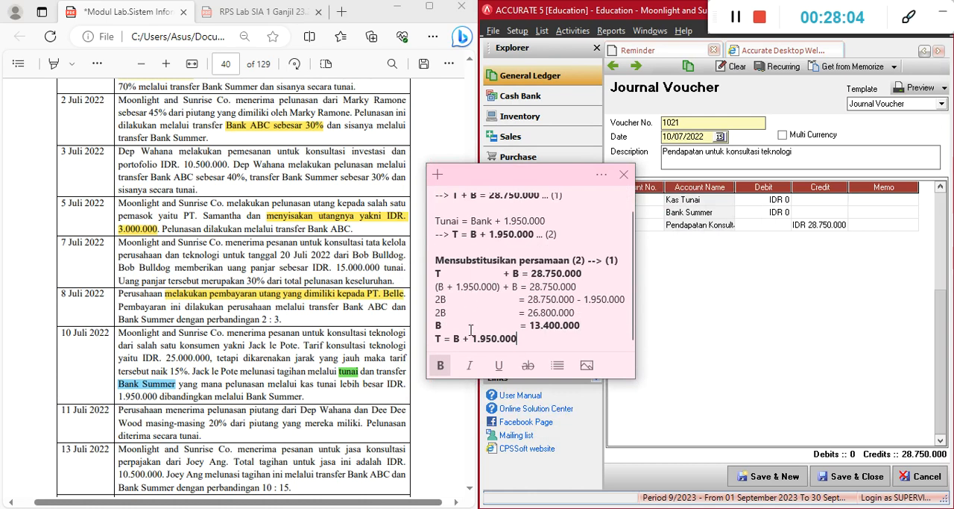
Replace B with 13.400.000 in the copied T equation and start a new T = line beneath it
left_click_drag(527, 326, 585, 325)
key("ctrl+c")
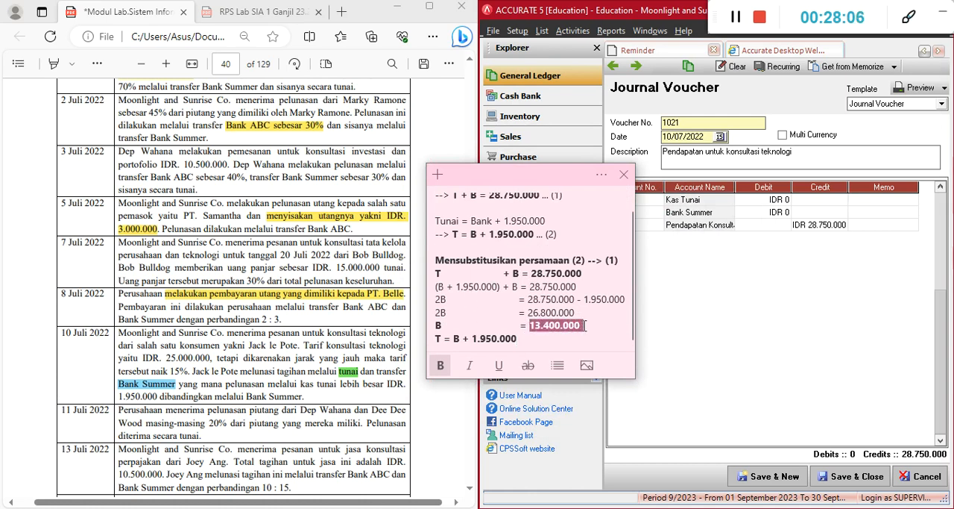
double_click(456, 339)
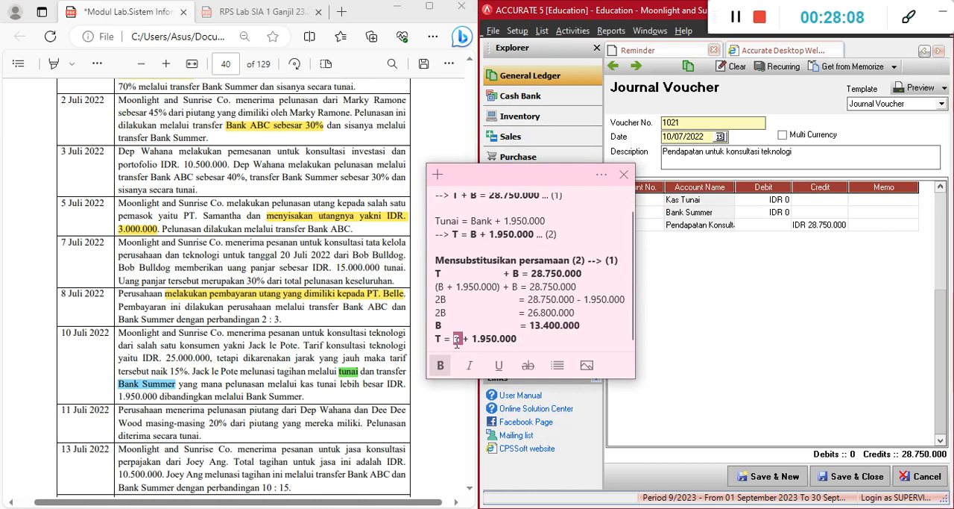
key("ctrl+v")
key("BackSpace")
left_click(566, 337)
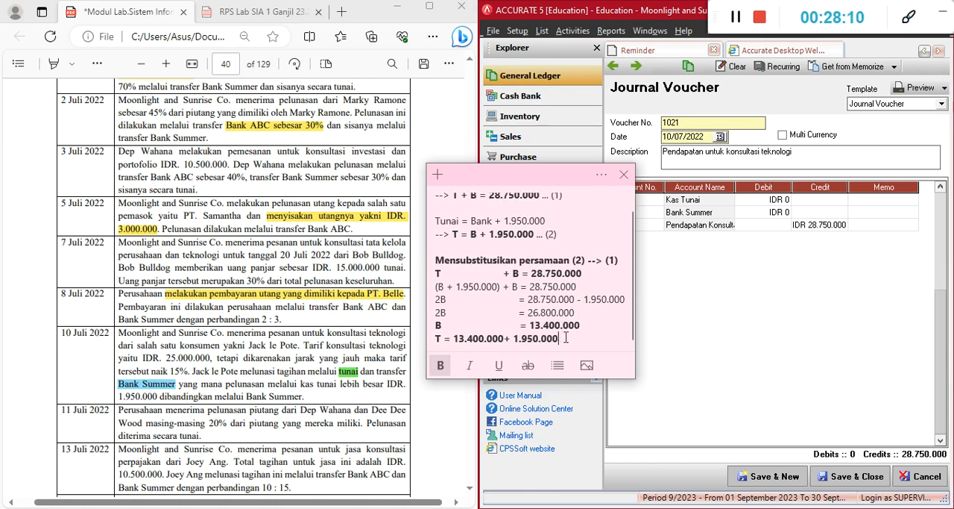
key("Return")
type("T ")
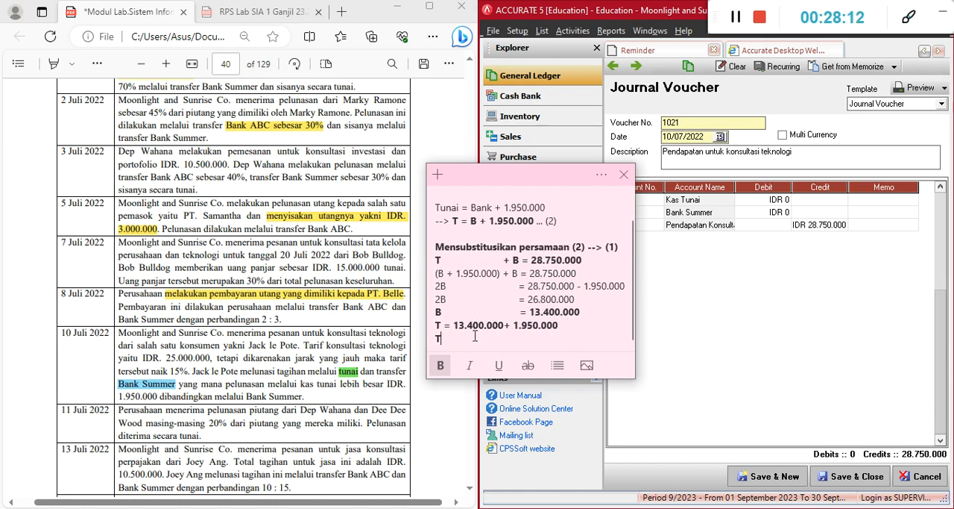
type("=")
Switch to Calculator and compute 13400000 + 1950000
left_click(605, 508)
left_click_drag(606, 134, 813, 120)
left_click(864, 283)
type("13")
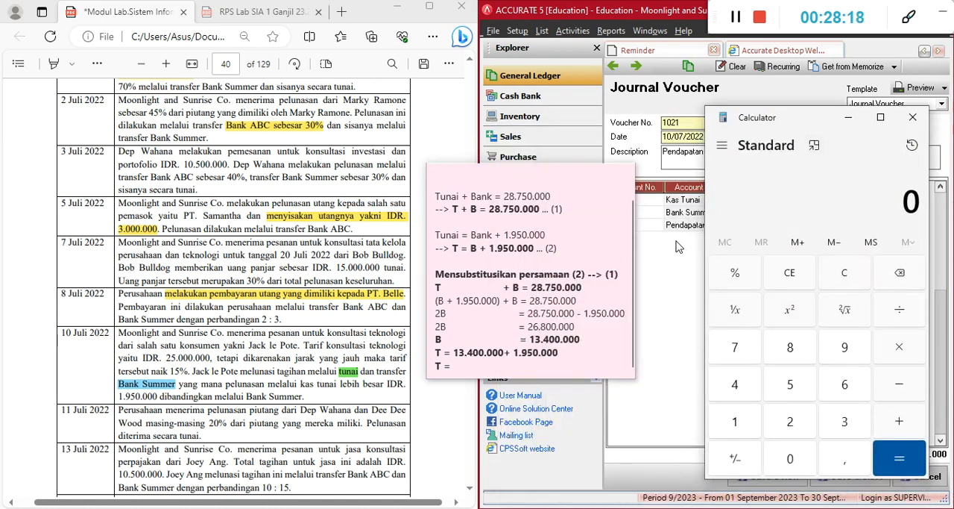
type("400000 + ")
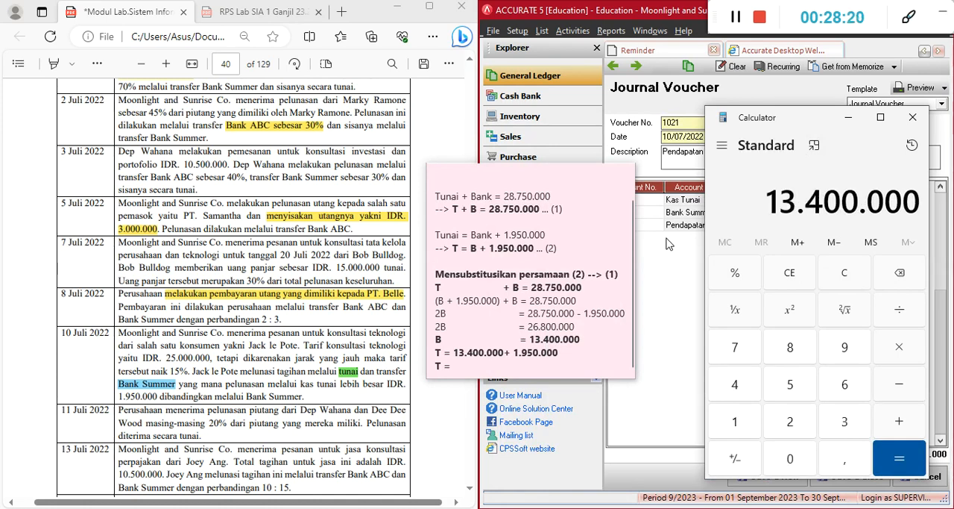
type("1.950.000")
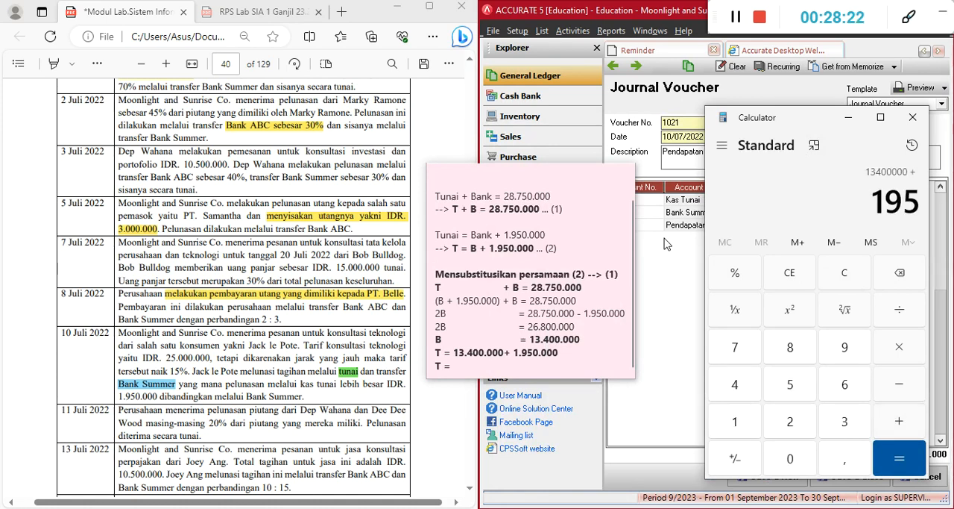
key("Return")
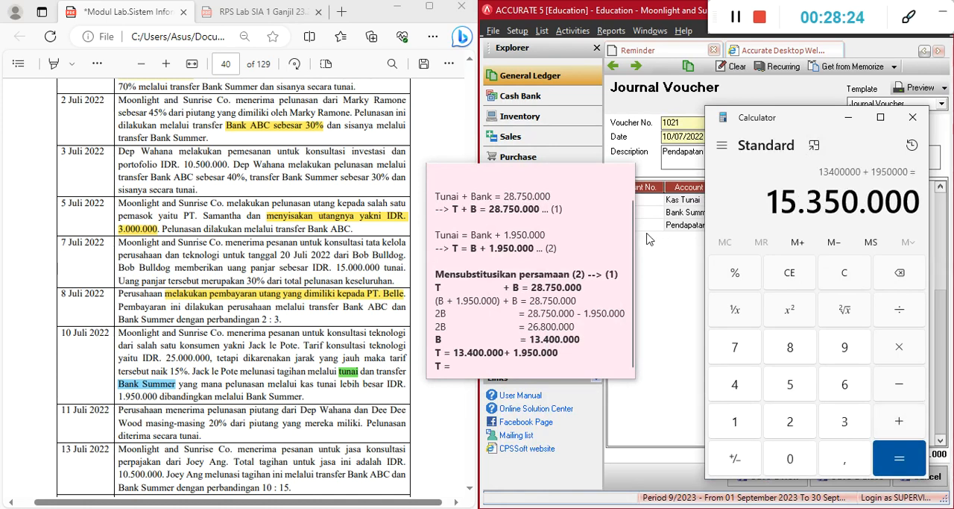
Complete the sticky note's last line as T = 15.350.000 and remove the bold from the T = 13.400.000 + 1.950.000 line
left_click(513, 374)
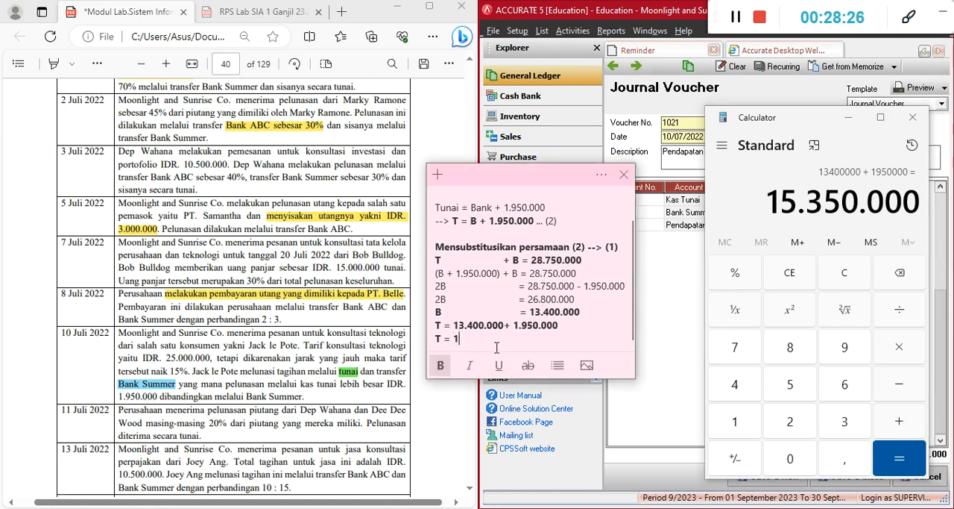
type("15.350.000")
triple_click(438, 314)
triple_click(444, 325)
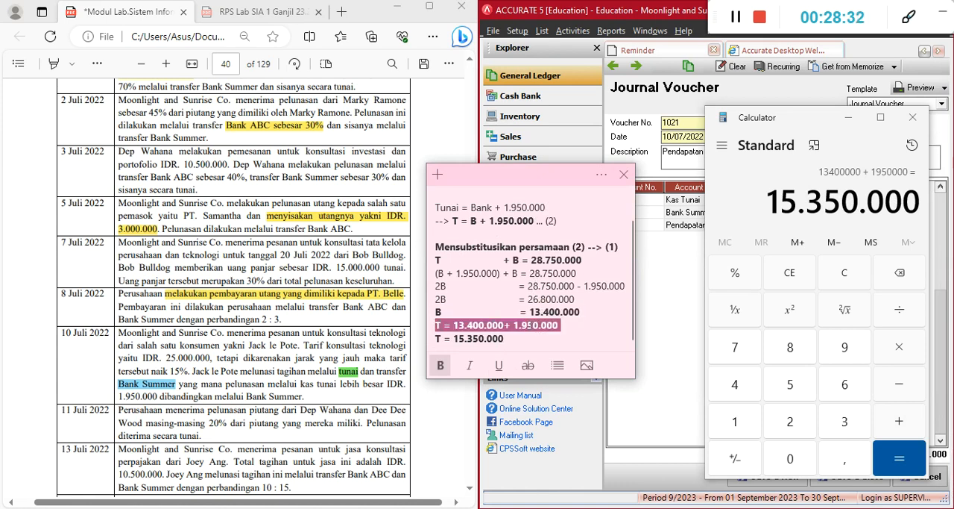
left_click_drag(580, 313, 434, 315)
left_click(529, 313)
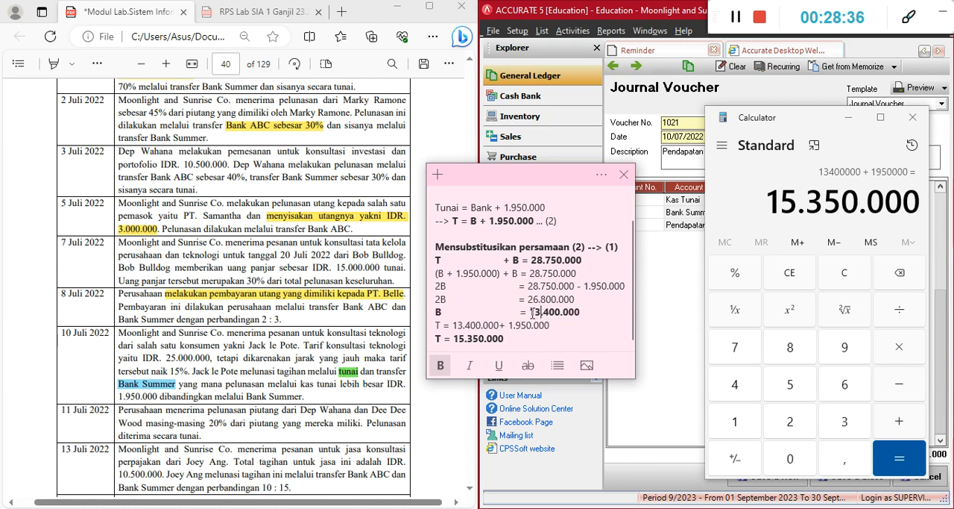
Underline the two result amounts in the sticky note, 13.400.000 for B and 15.350.000 for T
left_click_drag(531, 313, 452, 341)
left_click(583, 312)
key("ctrl+u")
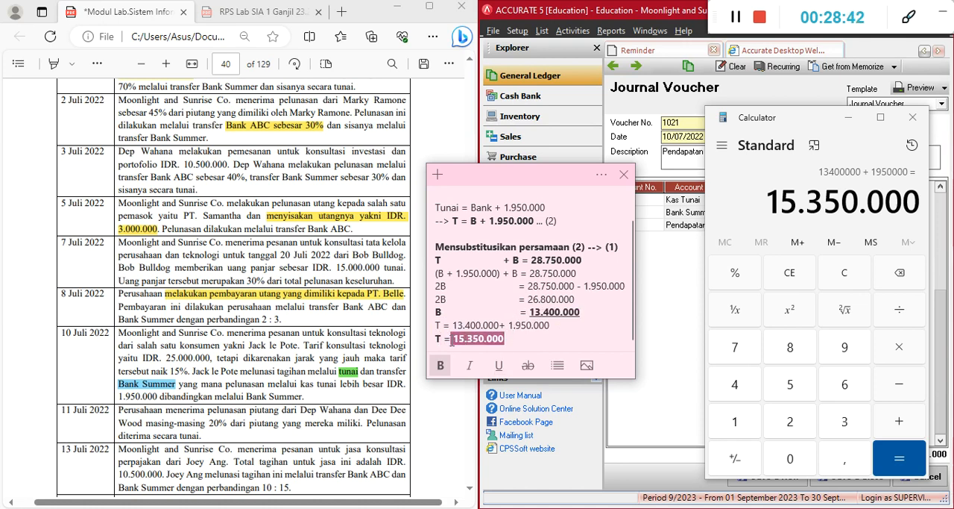
key("ctrl+u")
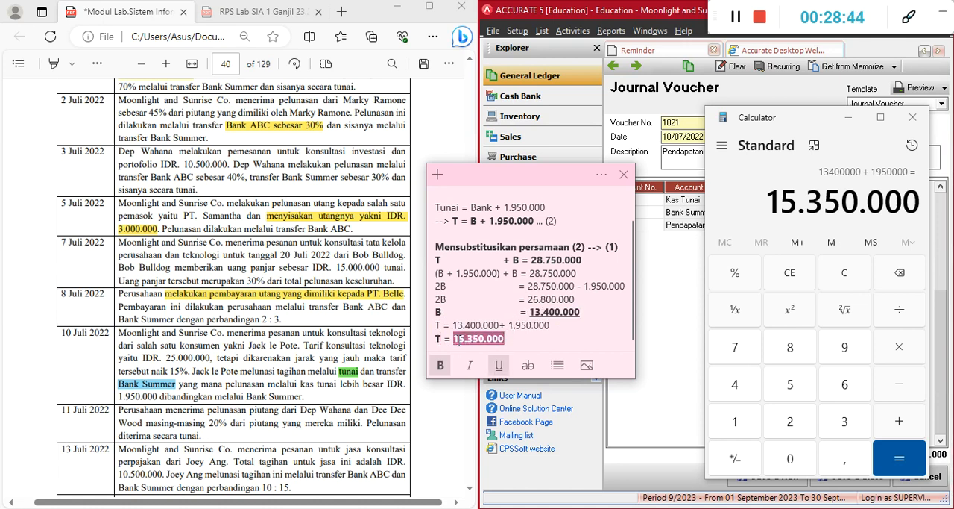
left_click(506, 301)
left_click(497, 311)
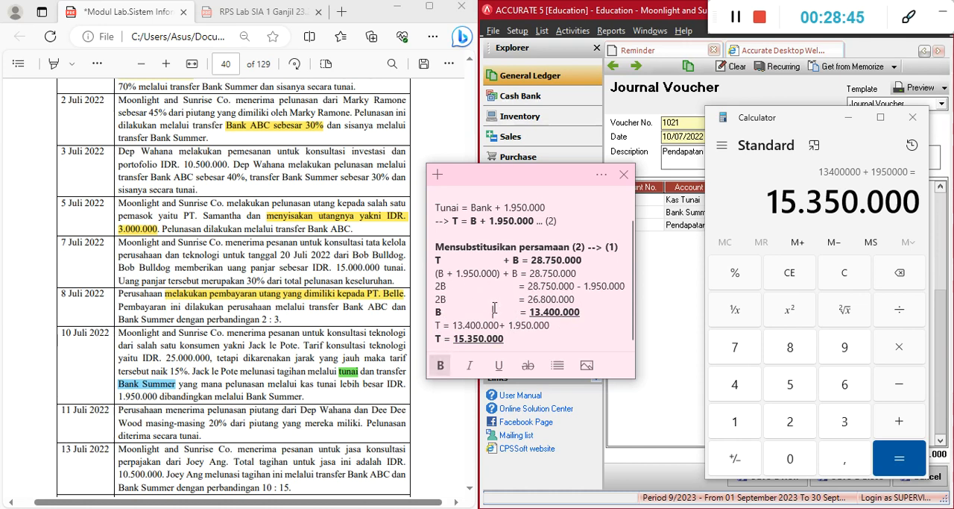
left_click(586, 312)
left_click(544, 340)
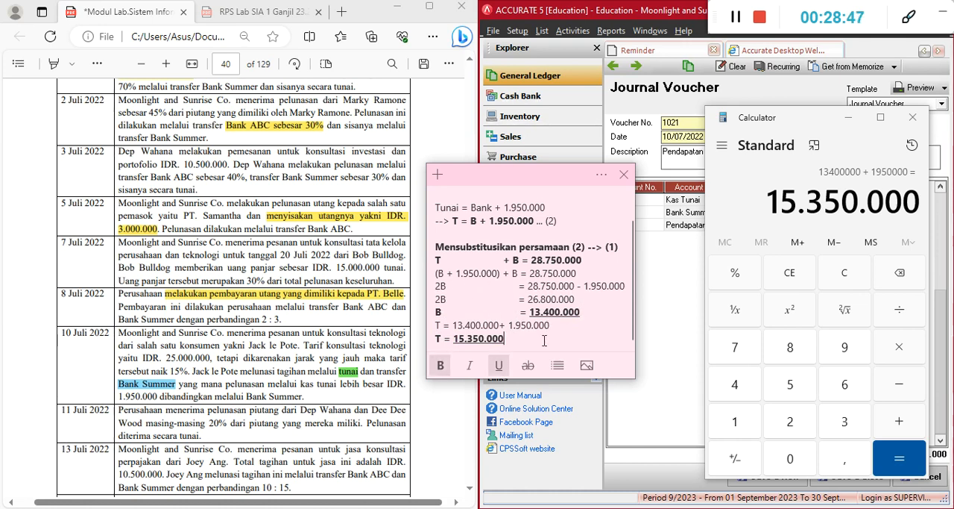
Clear the calculator and sticky note off the journal voucher and set the Kas Tunai debit to IDR 15.350.000
left_click(847, 120)
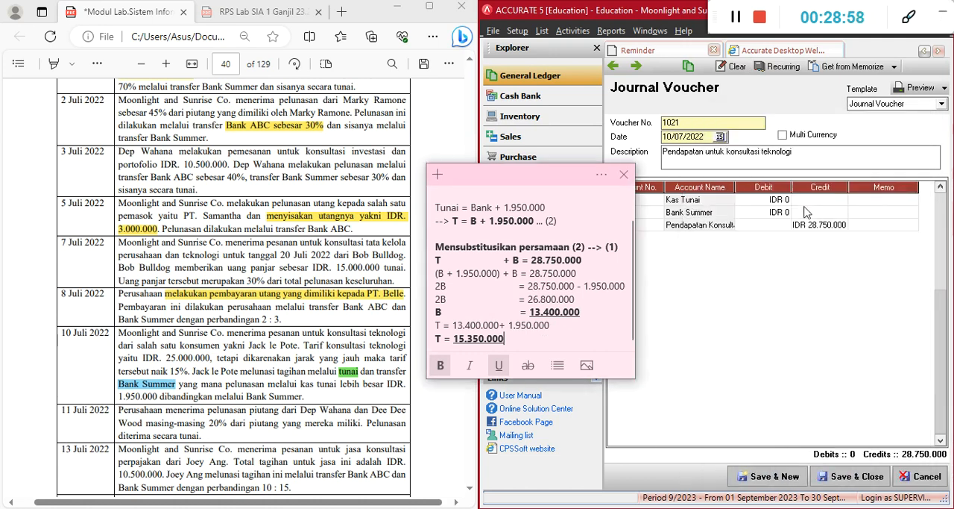
left_click_drag(538, 184, 508, 154)
left_click(757, 203)
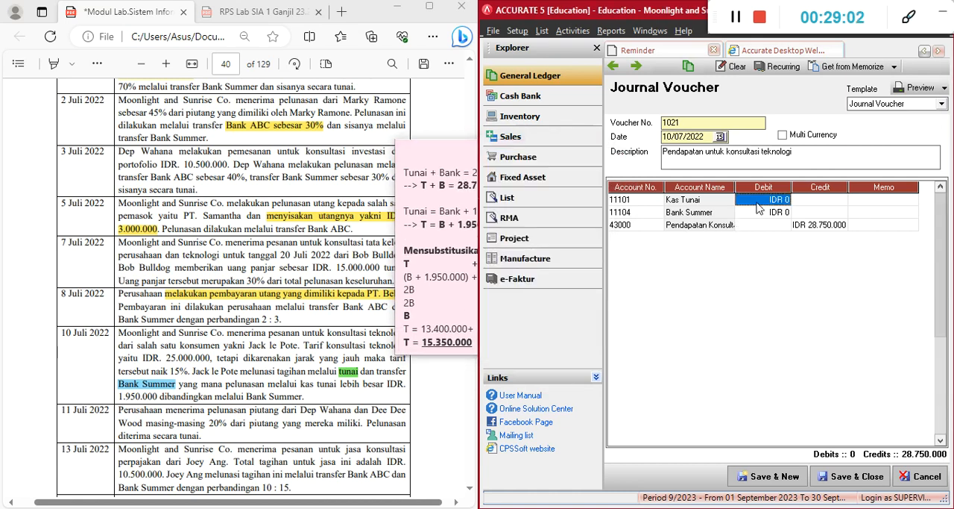
type("15")
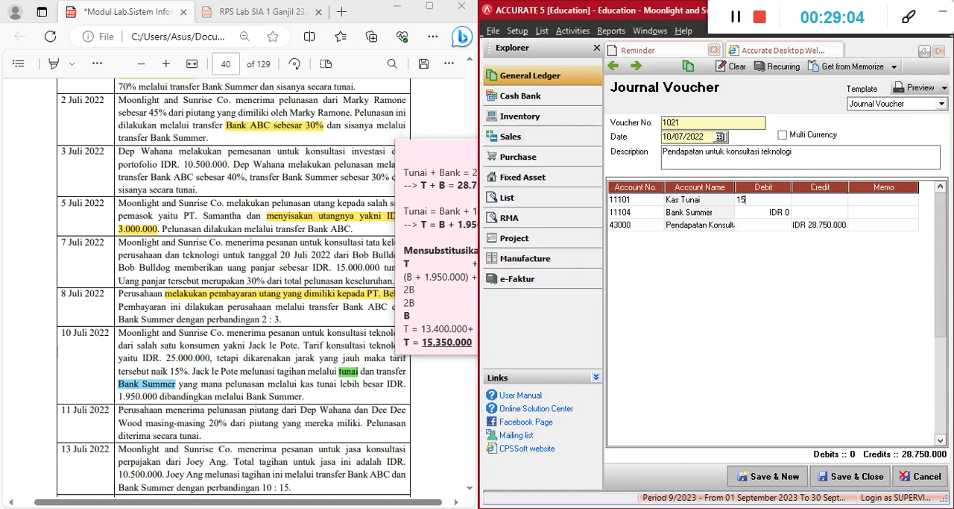
type("350000")
key("Return")
key("Return")
key("Return")
key("Return")
key("Return")
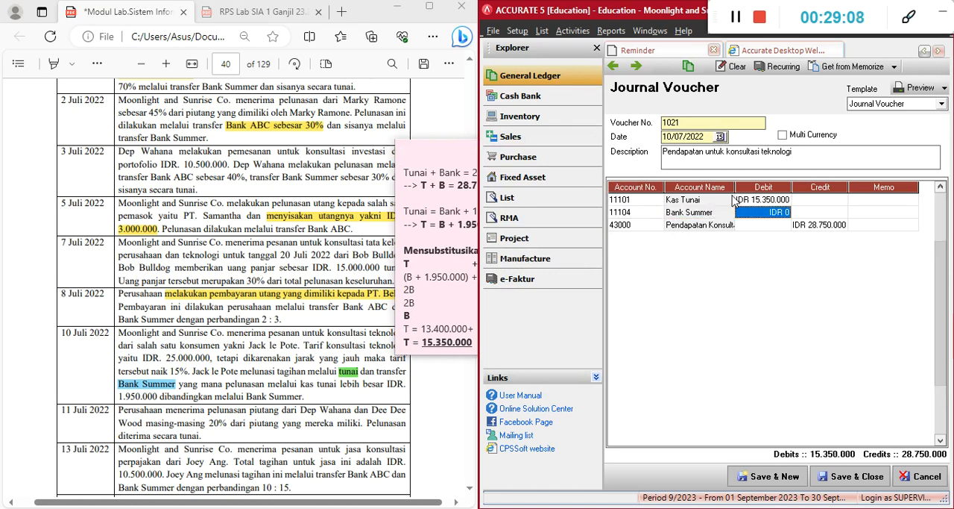
Check the sticky note's B result and set the Bank Summer debit to IDR 13.400.000
left_click(428, 157)
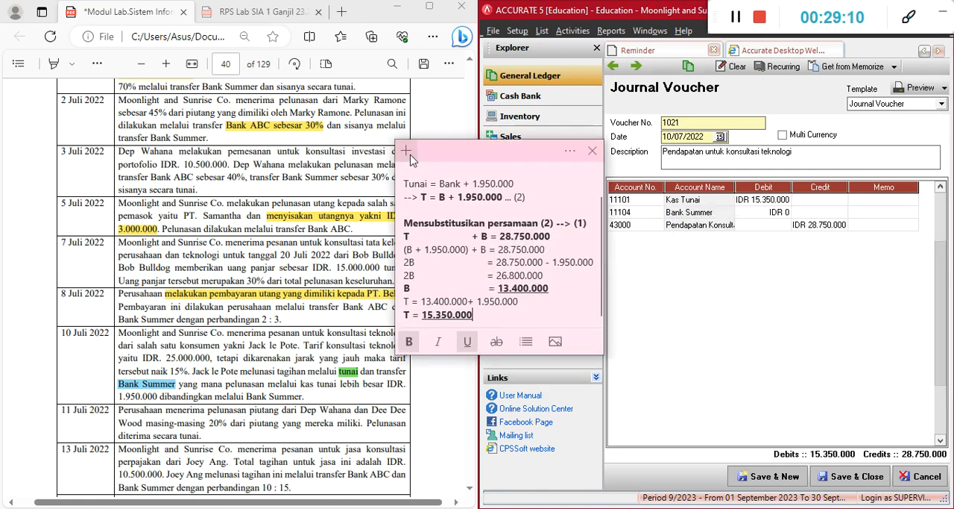
left_click(677, 207)
type("13")
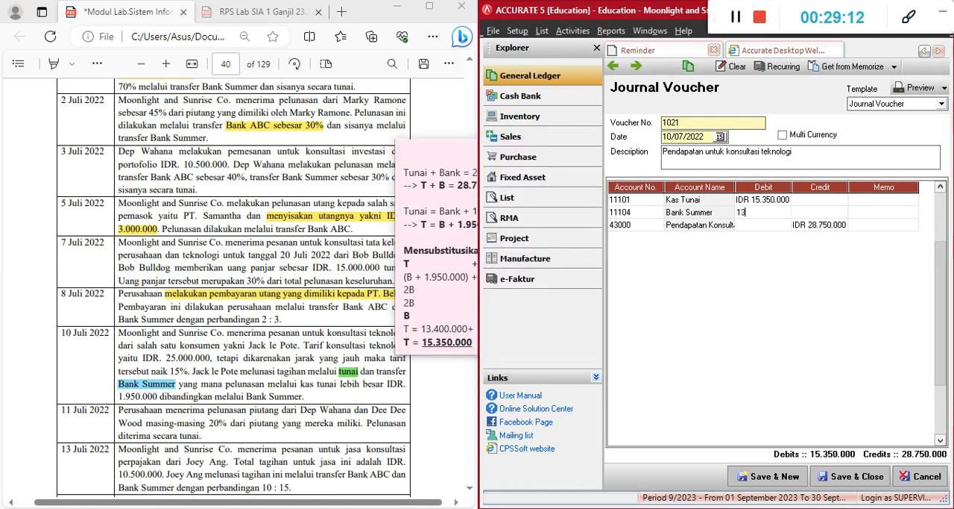
type(".400.000")
key("Return")
key("Return")
key("Return")
key("Return")
key("Return")
key("Return")
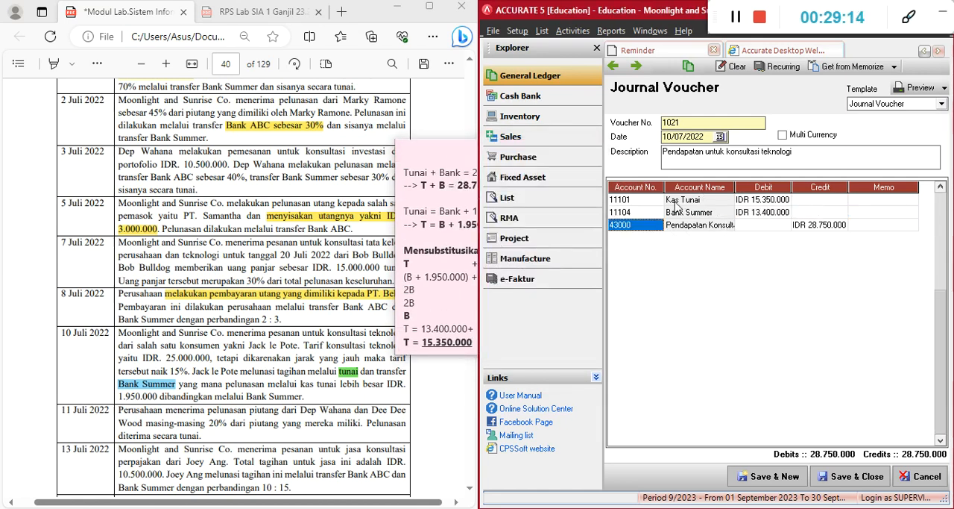
Save journal voucher 1021 for the 10 July consultation revenue and start a new blank voucher
key("Return")
key("Return")
key("Up")
left_click(778, 480)
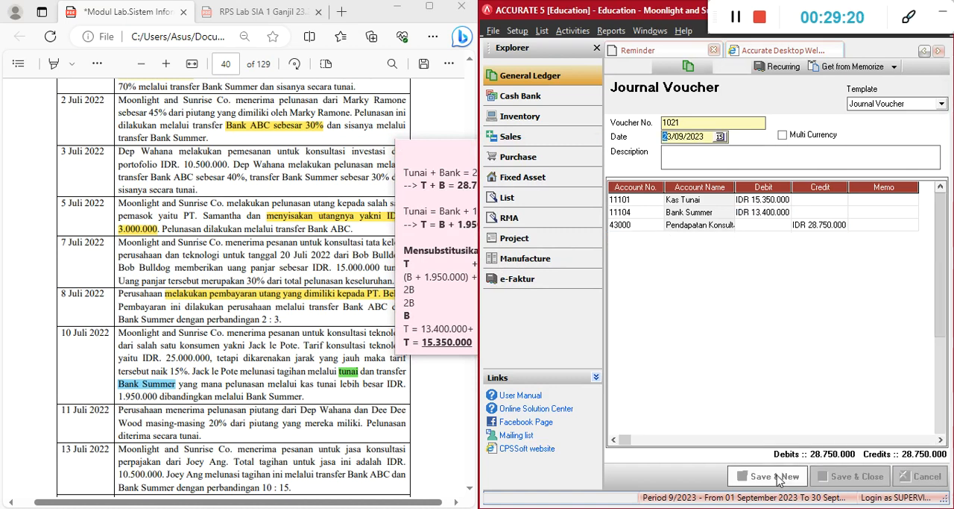
left_click(464, 211)
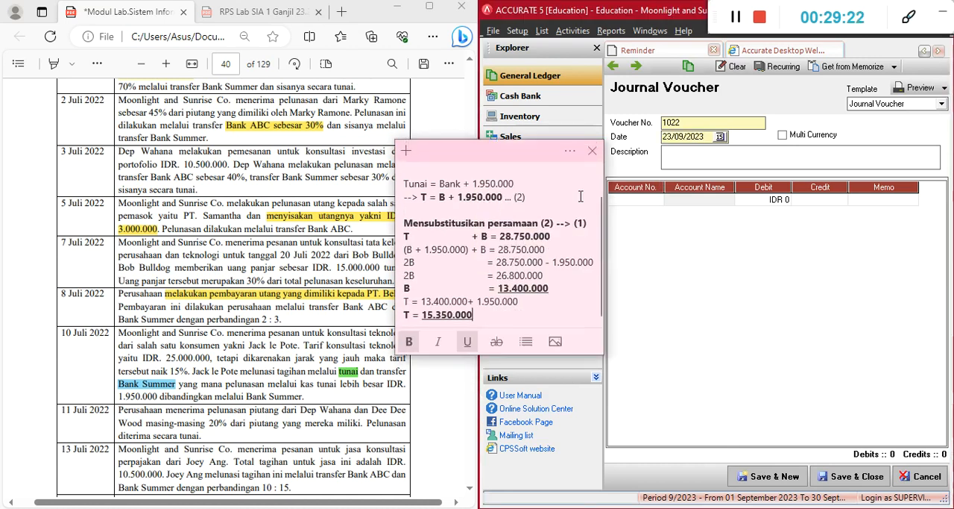
Close the sticky note and set the date of journal voucher 1022 to 11/07/2022 for the next transaction
left_click(592, 150)
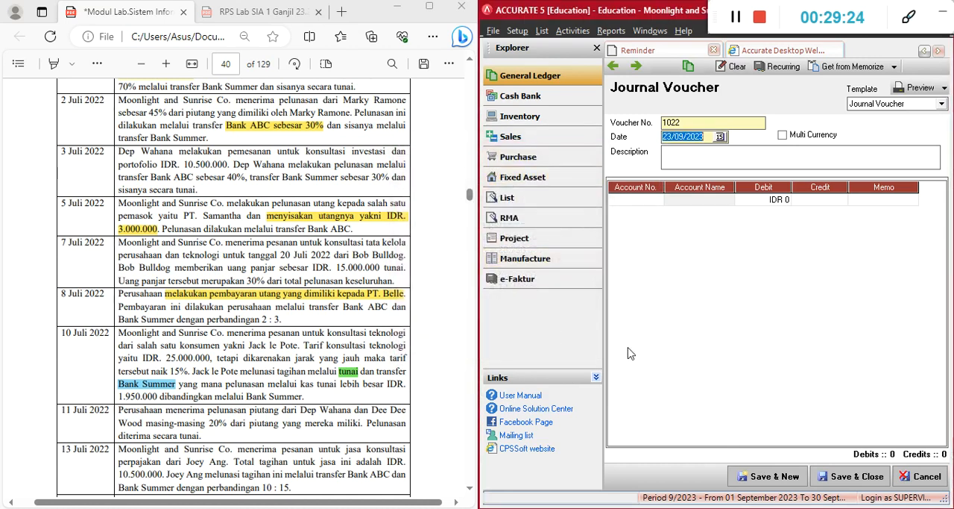
scroll(131, 402, "down", 3)
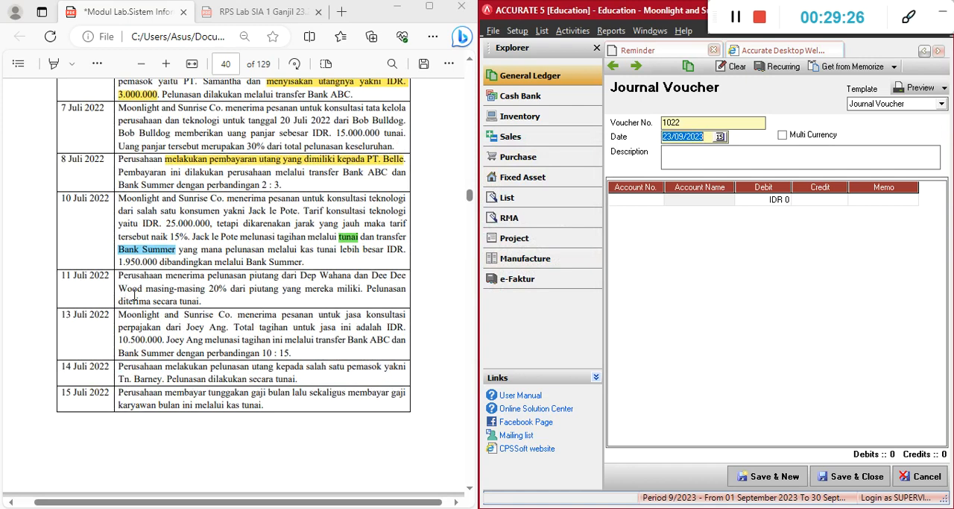
type("1")
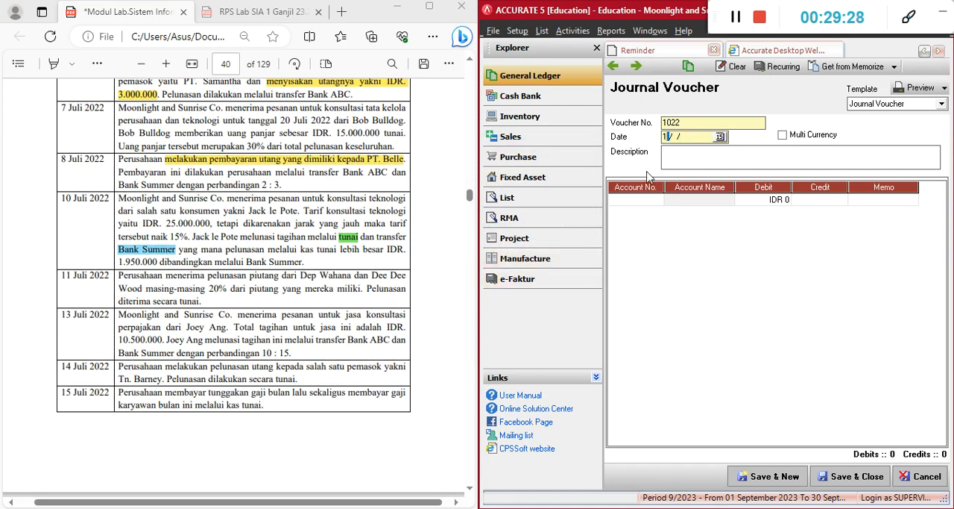
type("1/07/2022")
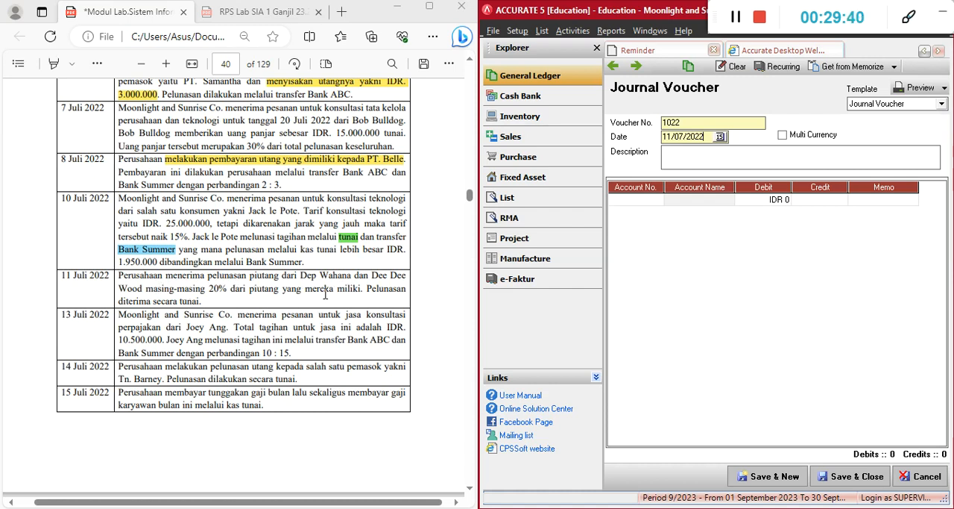
left_click(691, 330)
Open the customer list in a maximized window and look up the receivable balances of the two customers in the 11 July transaction
left_click(543, 32)
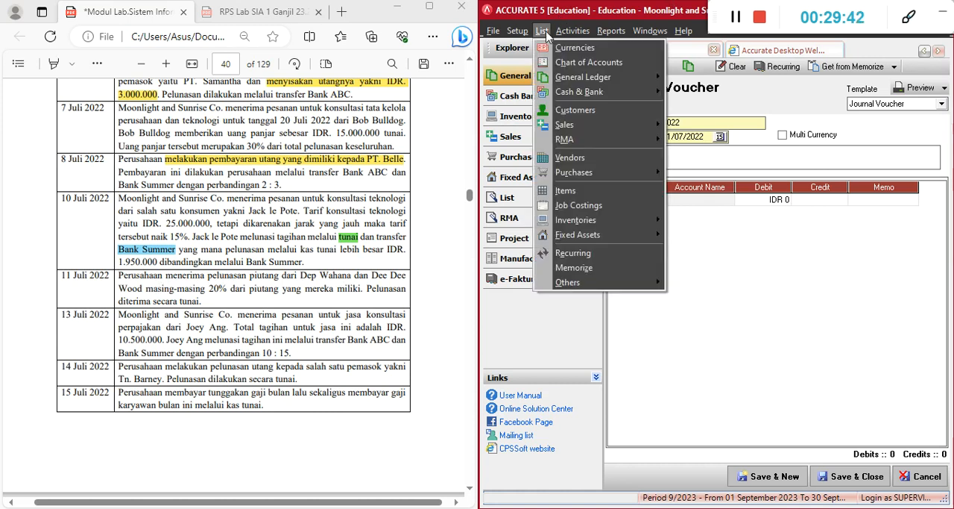
left_click(543, 33)
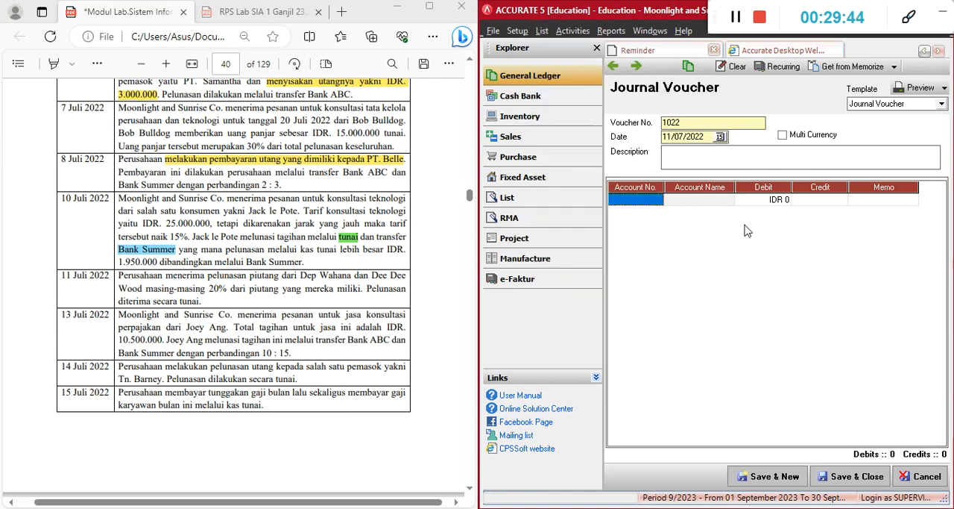
left_click(542, 33)
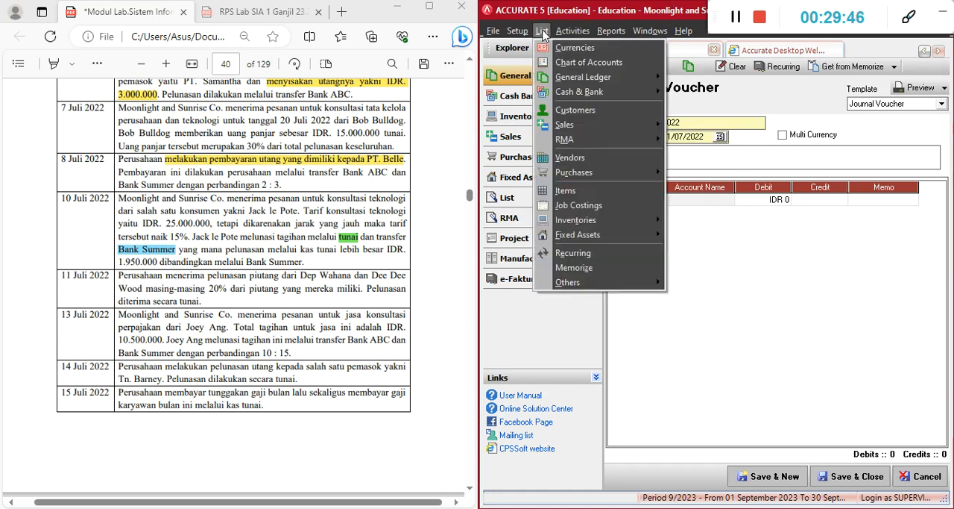
left_click(553, 111)
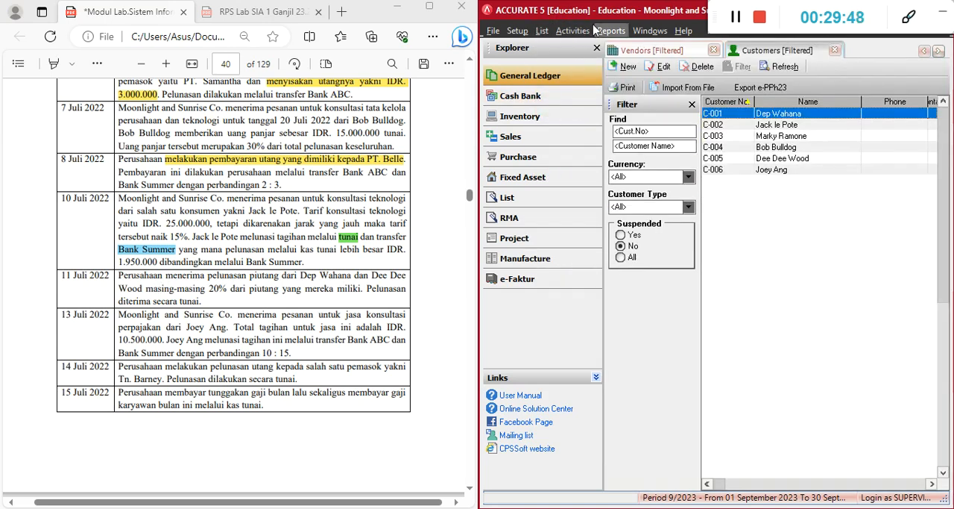
left_click_drag(612, 10, 357, 10)
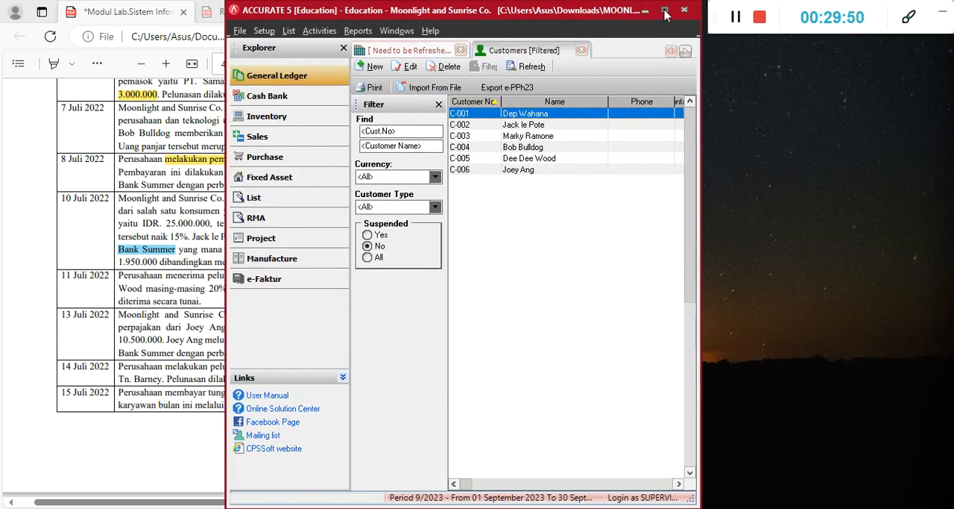
left_click(664, 10)
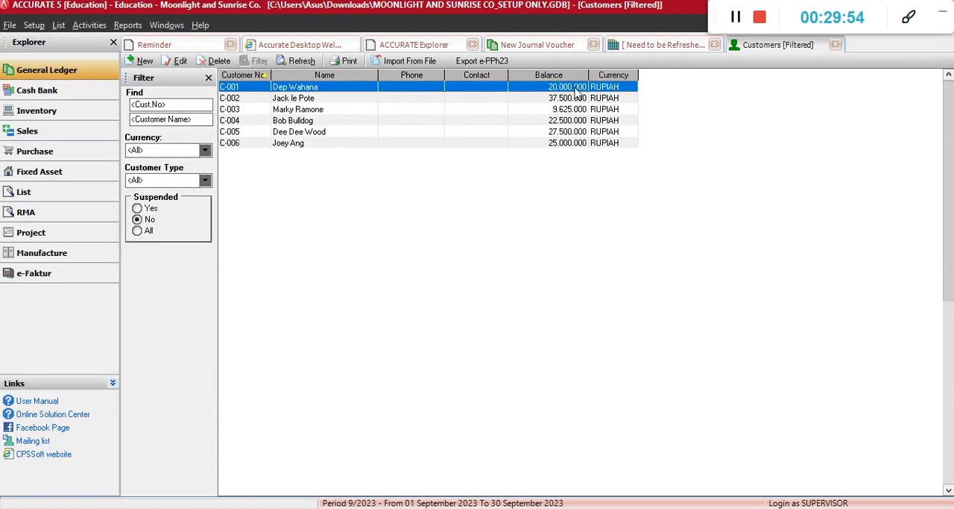
left_click(314, 132)
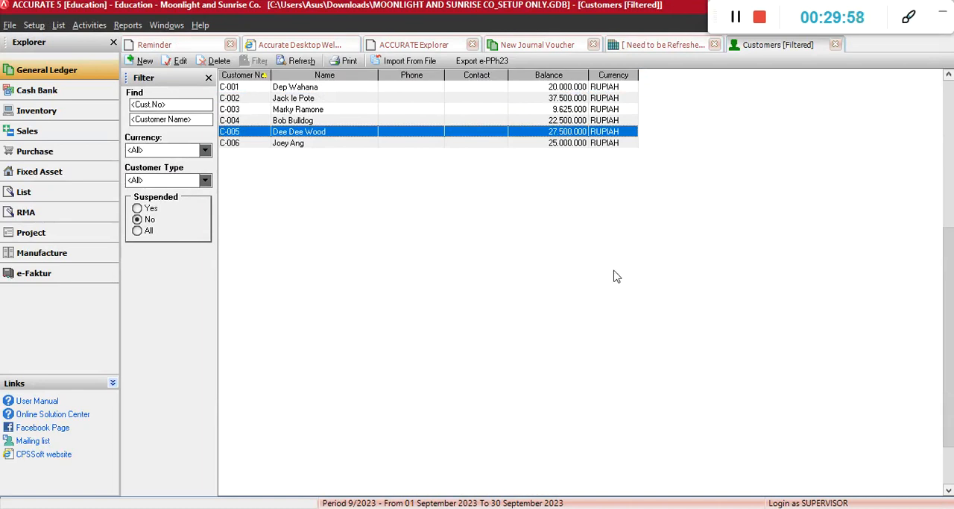
Check the payment percentage in the 11 July transaction and calculate 20% of the first customer's 20.000.000 balance in the calculator
key("alt+Tab")
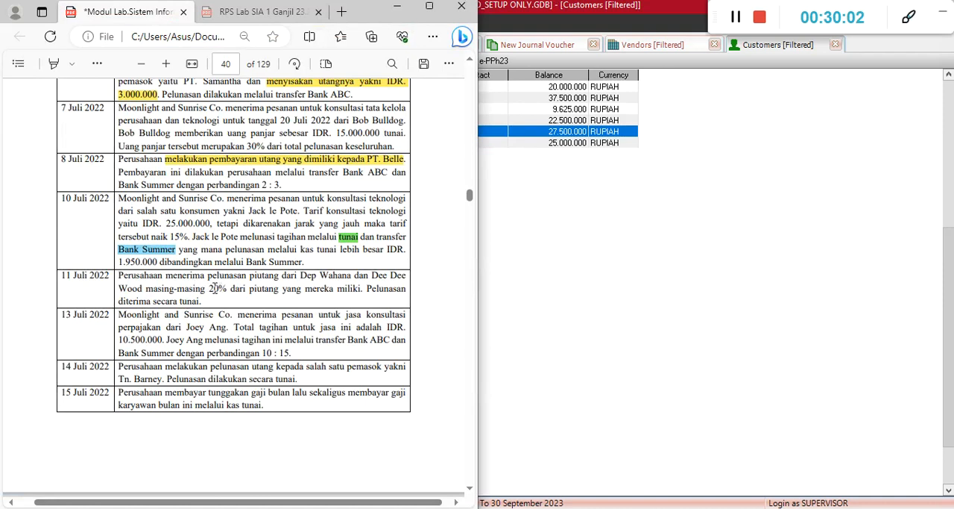
left_click_drag(210, 288, 333, 296)
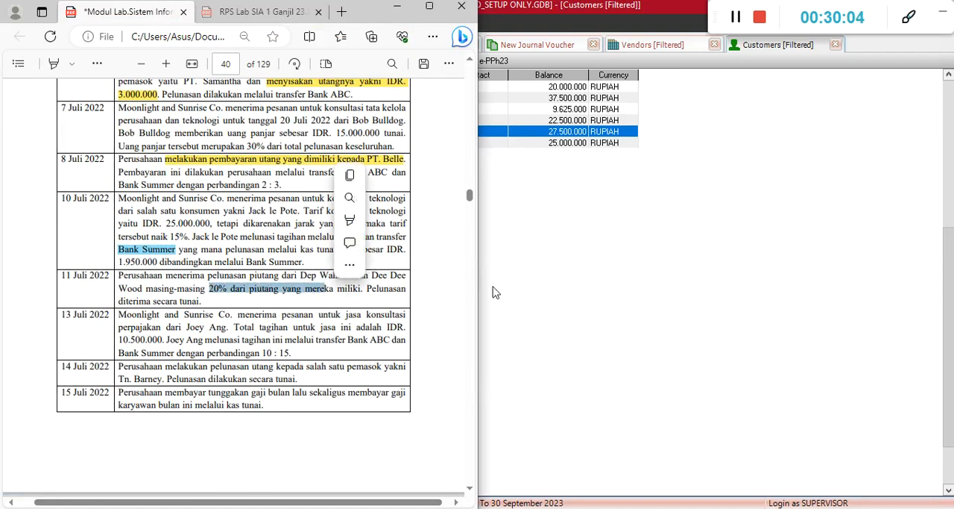
key("alt+Tab")
key("alt+Tab")
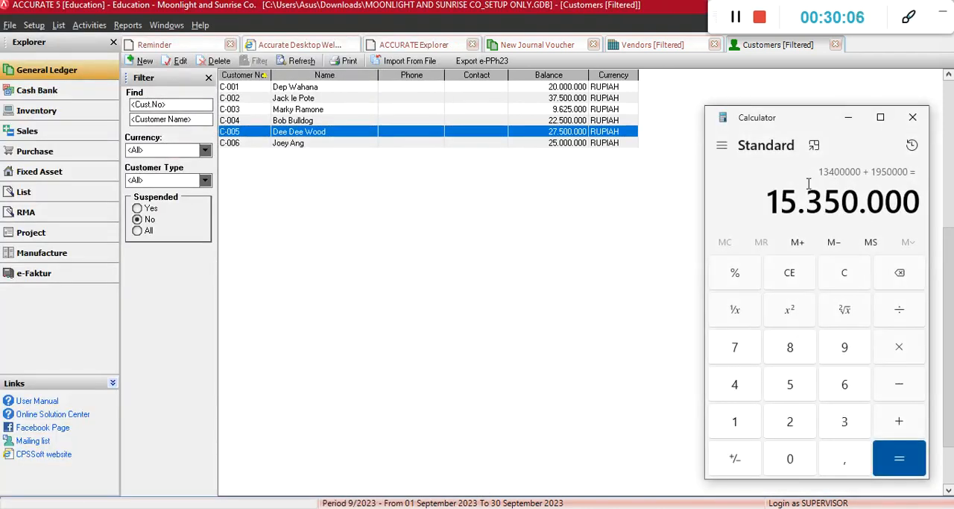
left_click(842, 277)
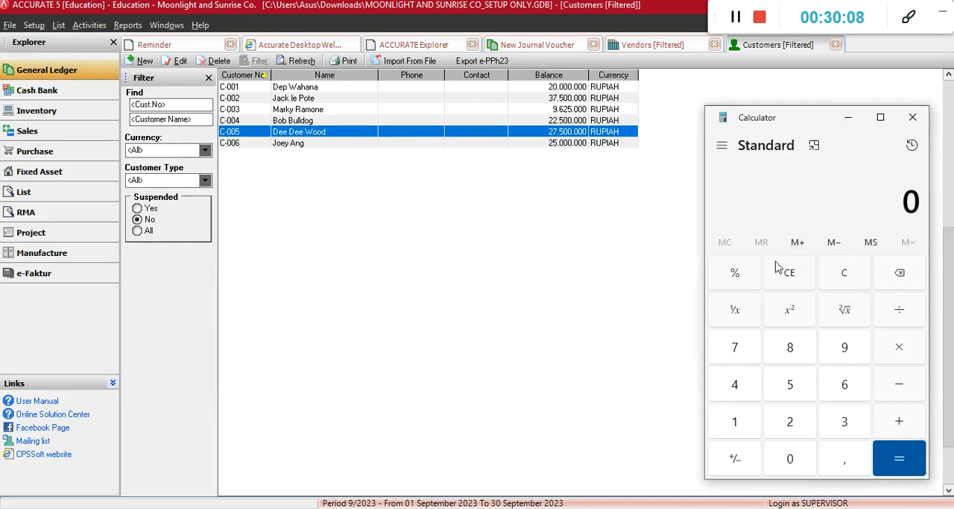
type("0%2")
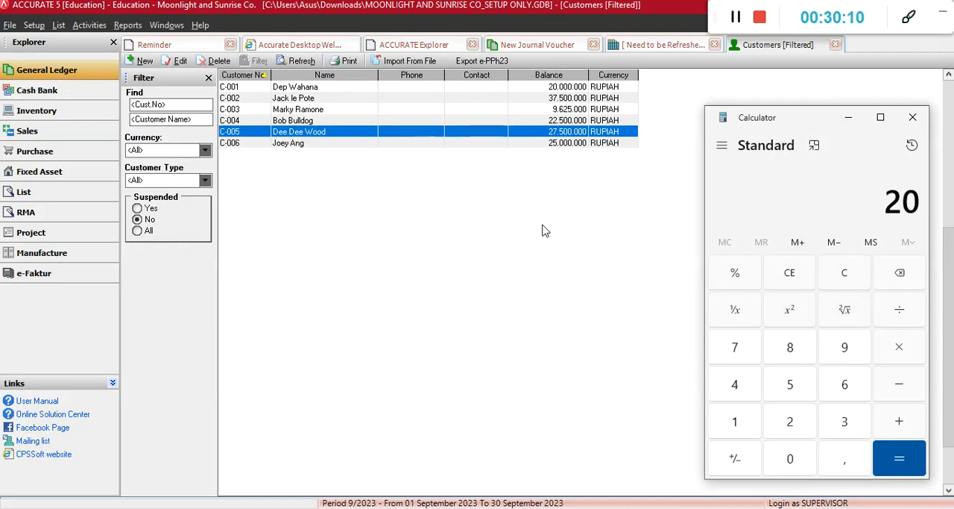
type("0000000*")
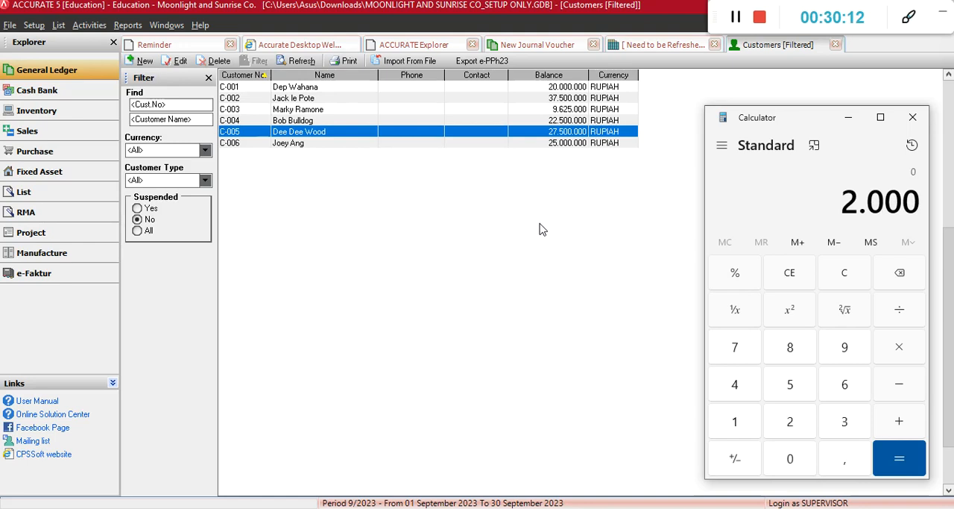
type("20%=")
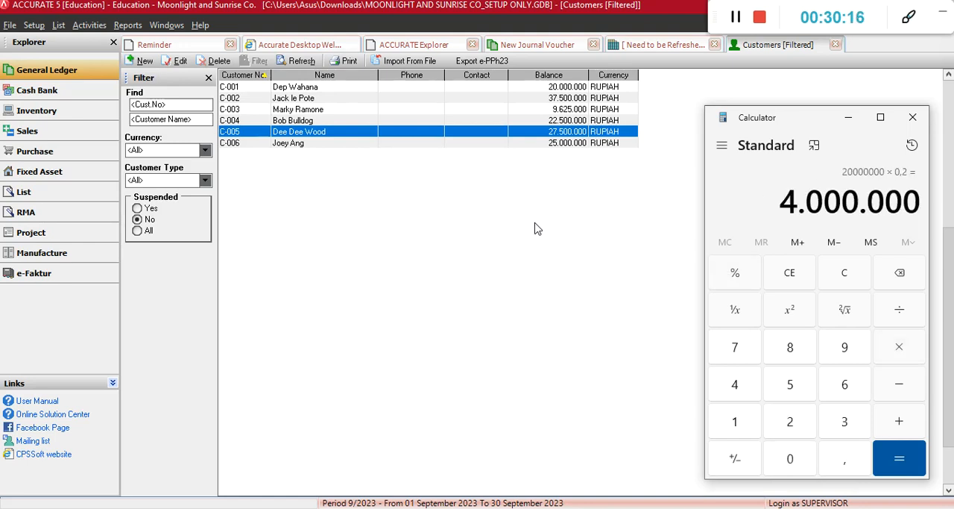
Close the vendor list and return to the new journal voucher
left_click(712, 47)
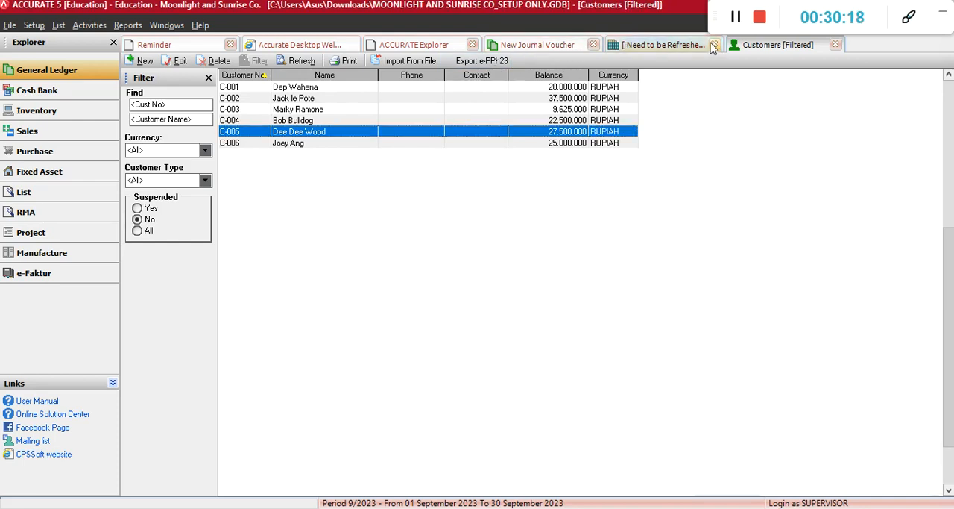
left_click(713, 46)
left_click(549, 47)
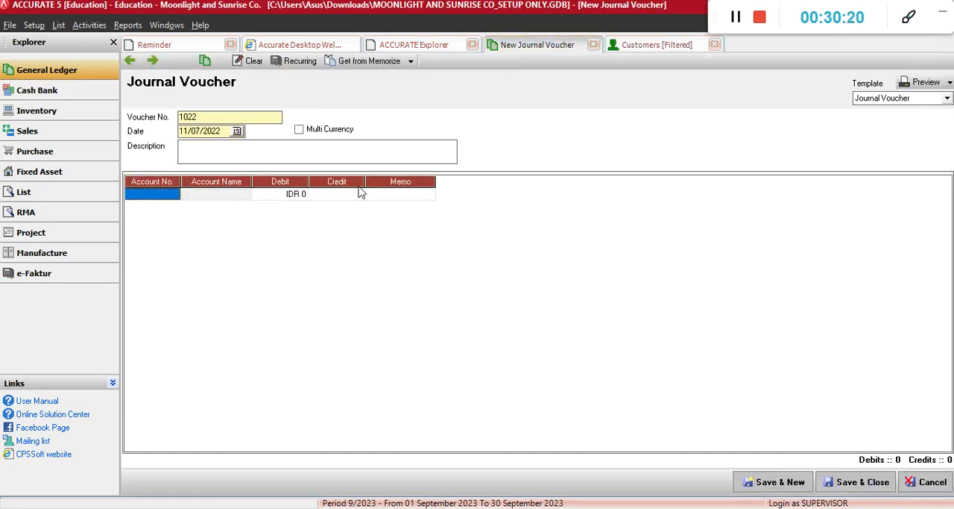
Recheck the payment method in the 11 July transaction and add Kas Tunai as the voucher's first account line
left_click(153, 194)
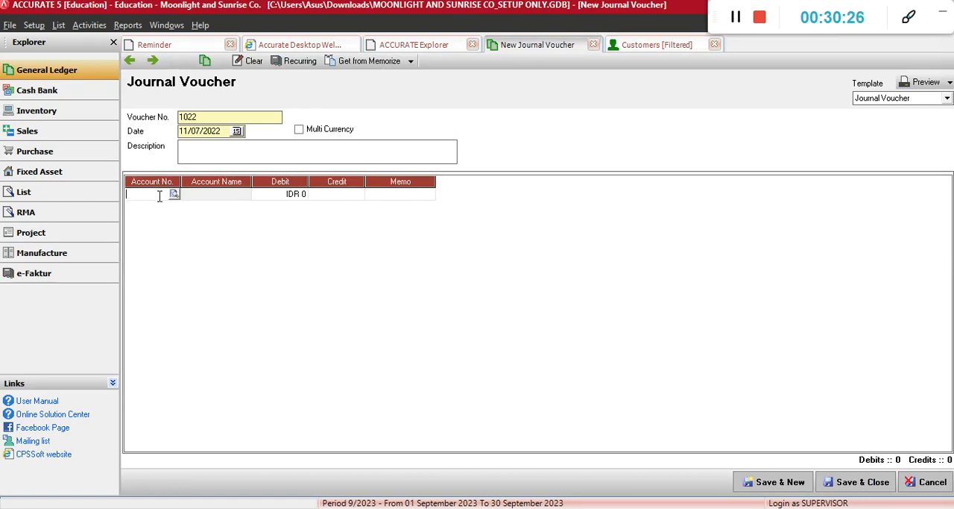
key("alt+Tab")
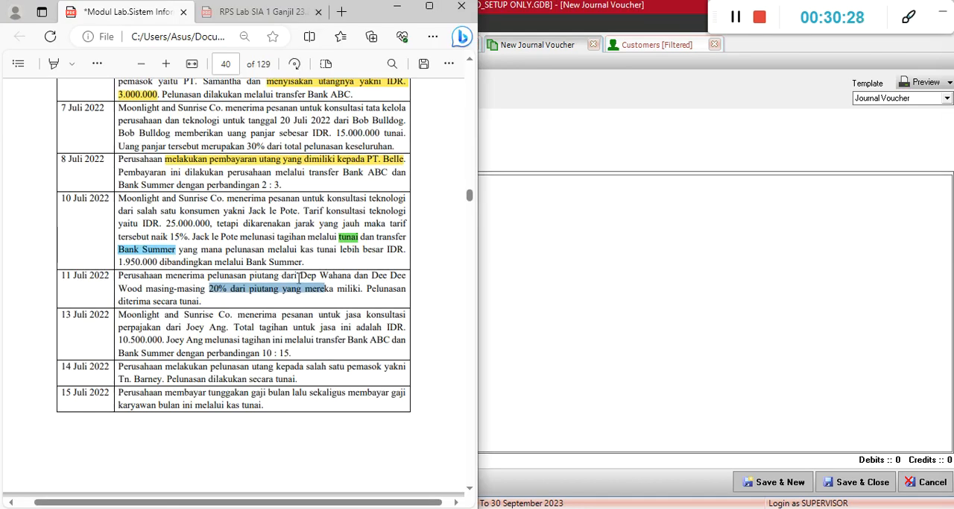
left_click(251, 288)
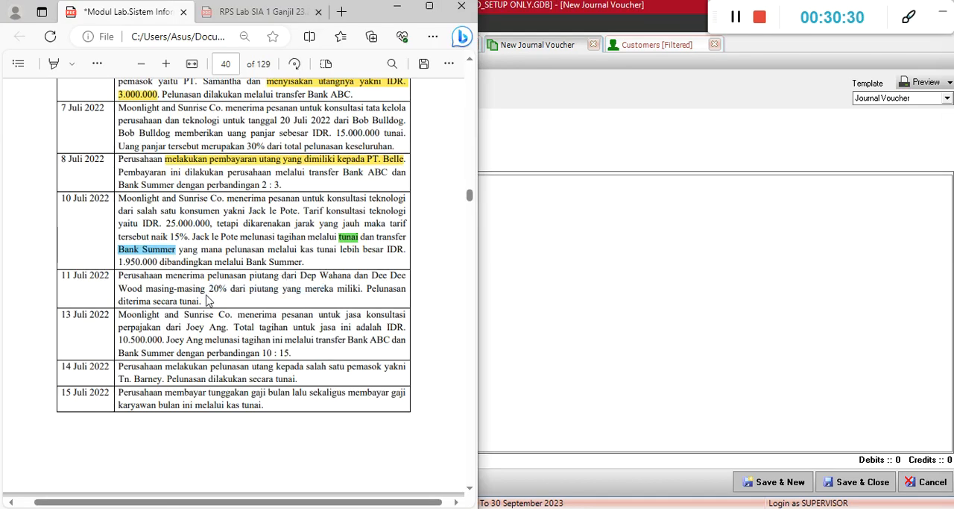
left_click(544, 324)
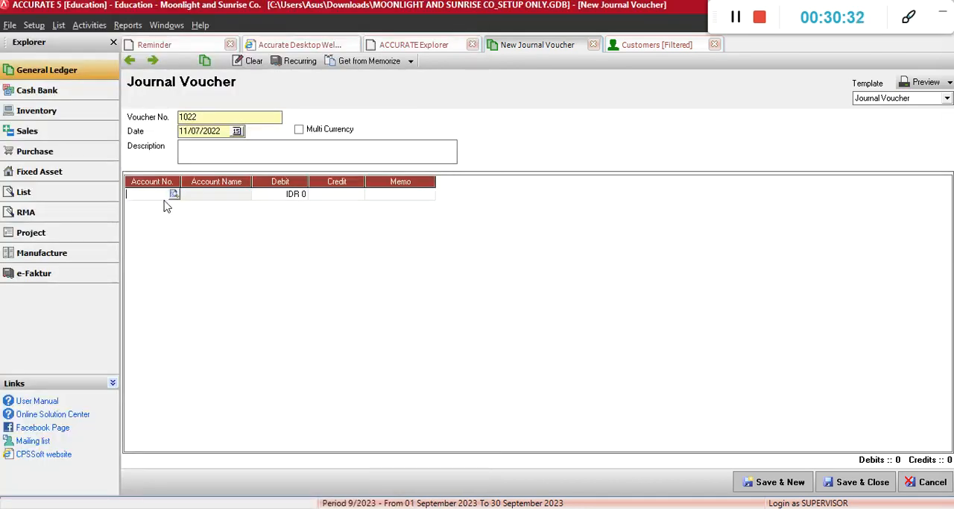
type("kas")
key("Down")
key("Return")
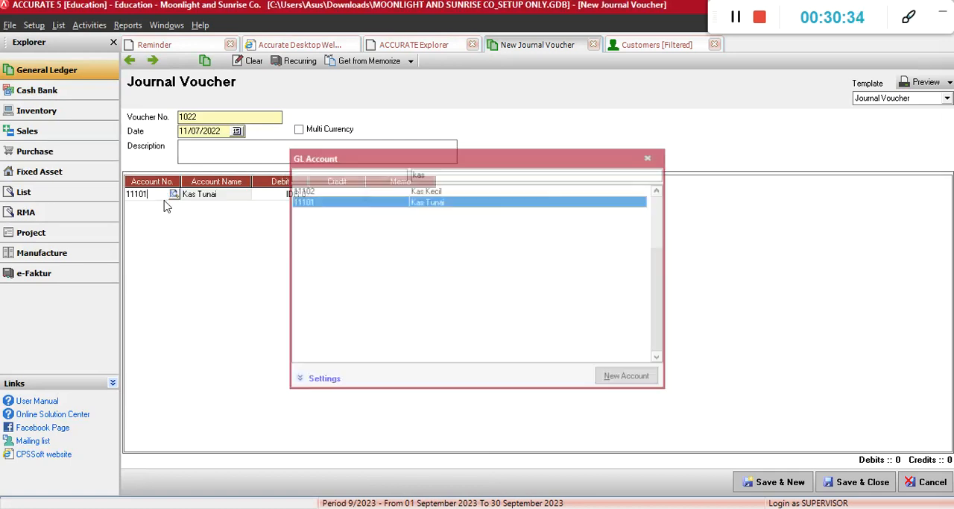
key("Return")
key("Return")
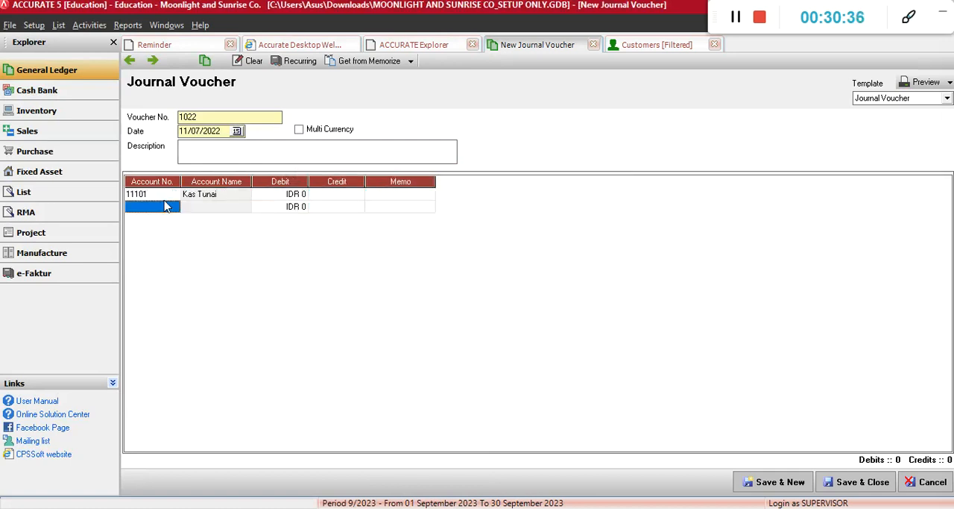
Add Piutang Usaha IDR as the second account line of the voucher
type("11200")
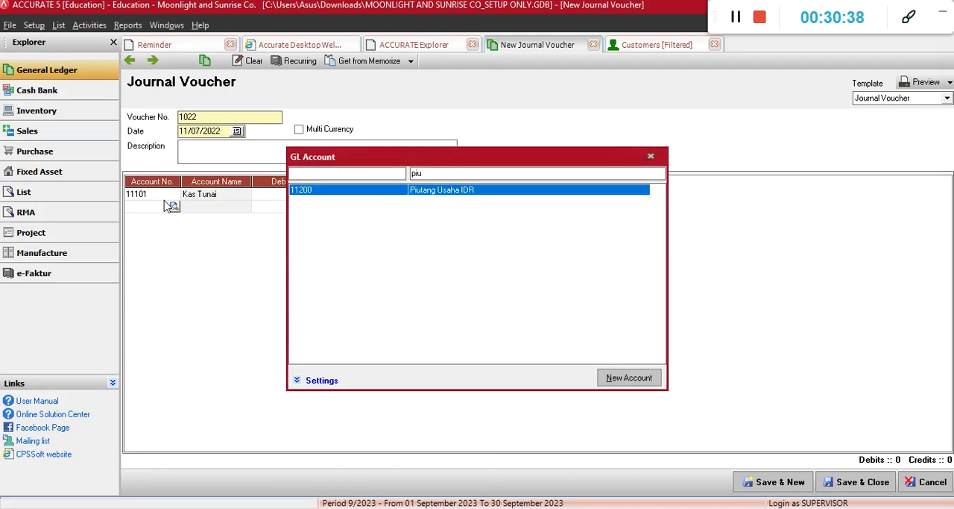
key("Return")
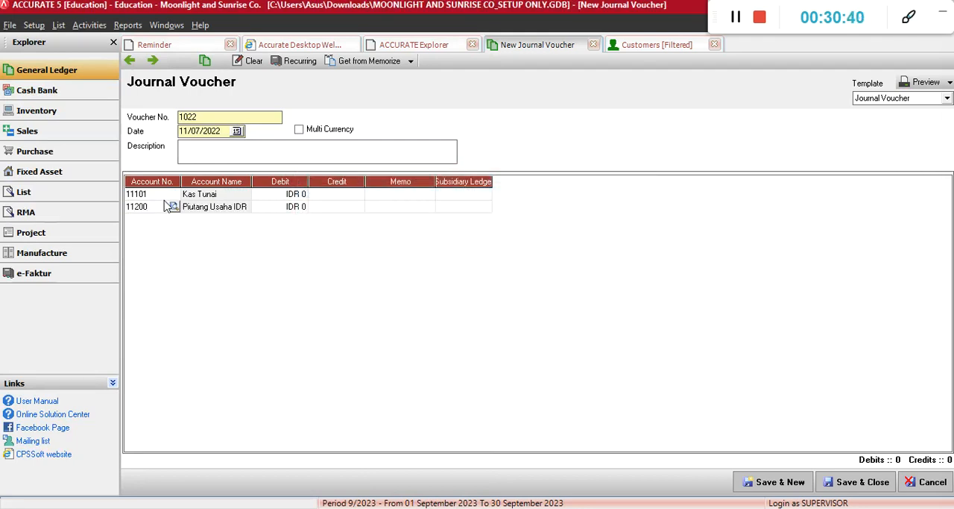
key("Return")
key("Return")
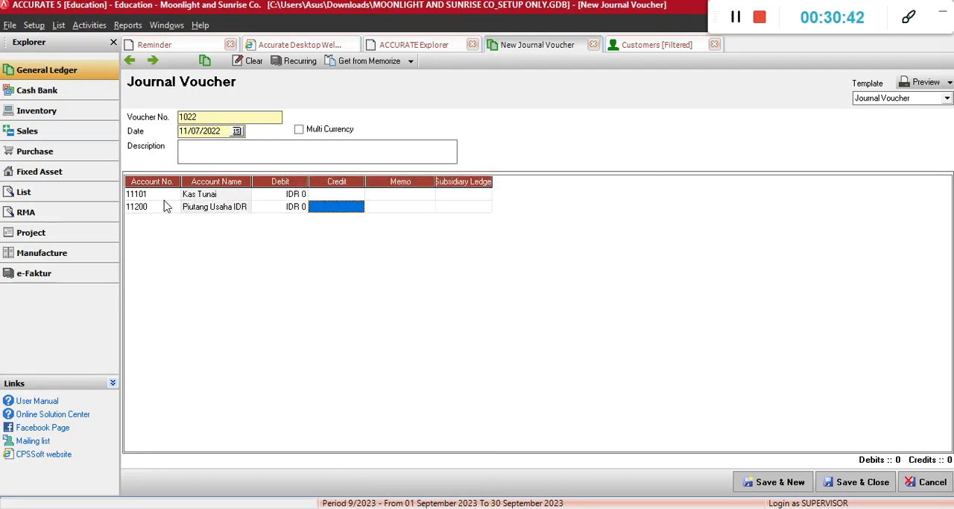
Recheck the calculated amount and customer balances, then set the Piutang Usaha IDR credit to IDR 4.000.000
key("alt+Tab")
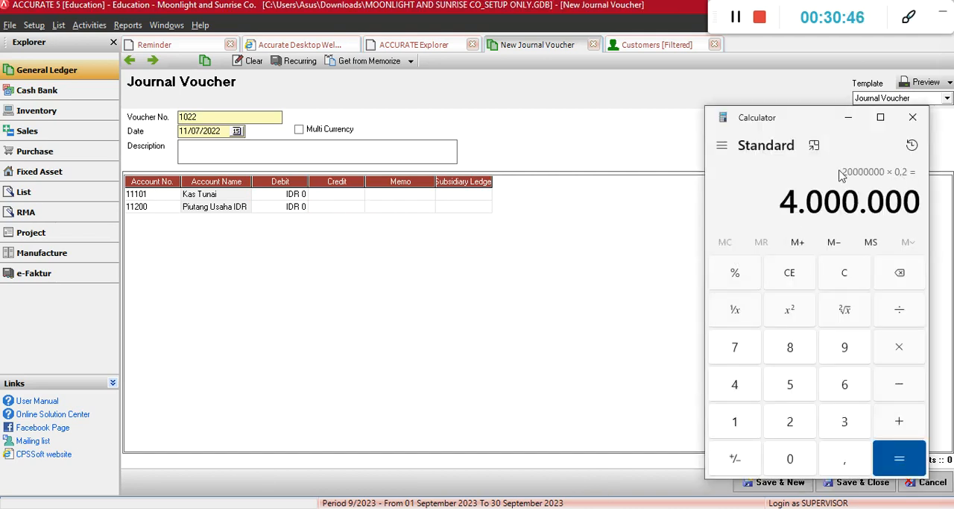
left_click(657, 46)
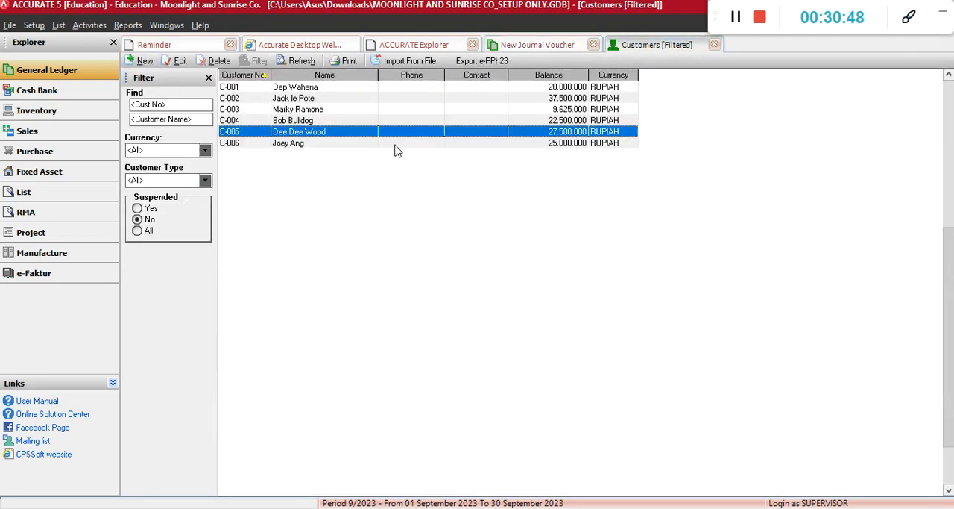
left_click(537, 45)
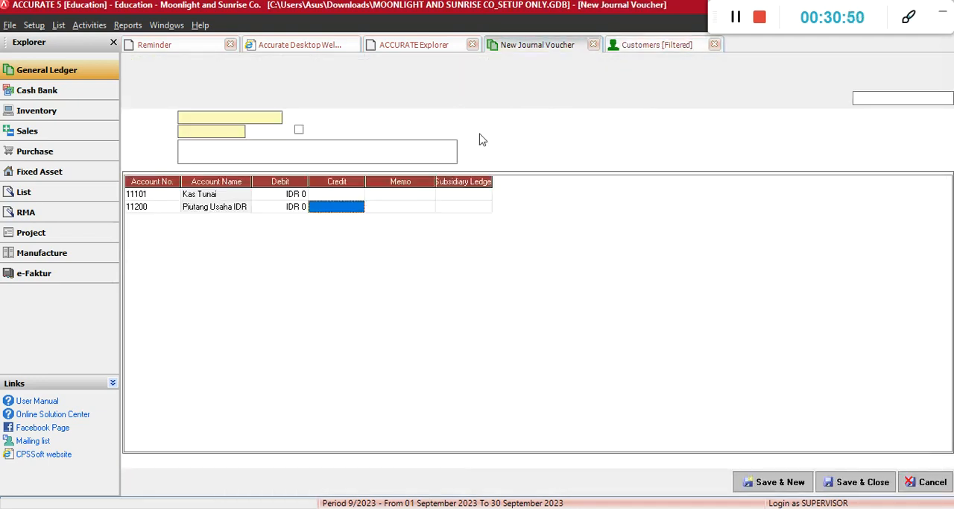
left_click(597, 508)
left_click(597, 508)
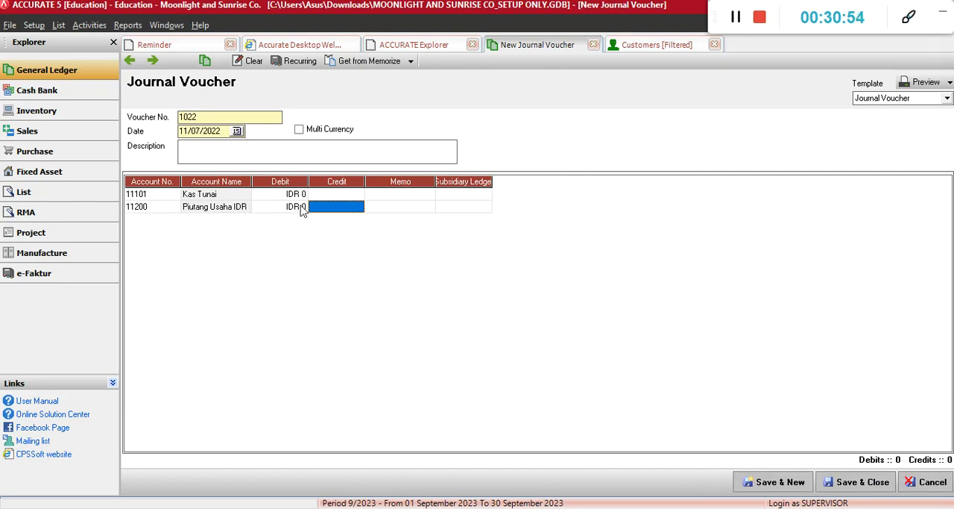
type("4000000")
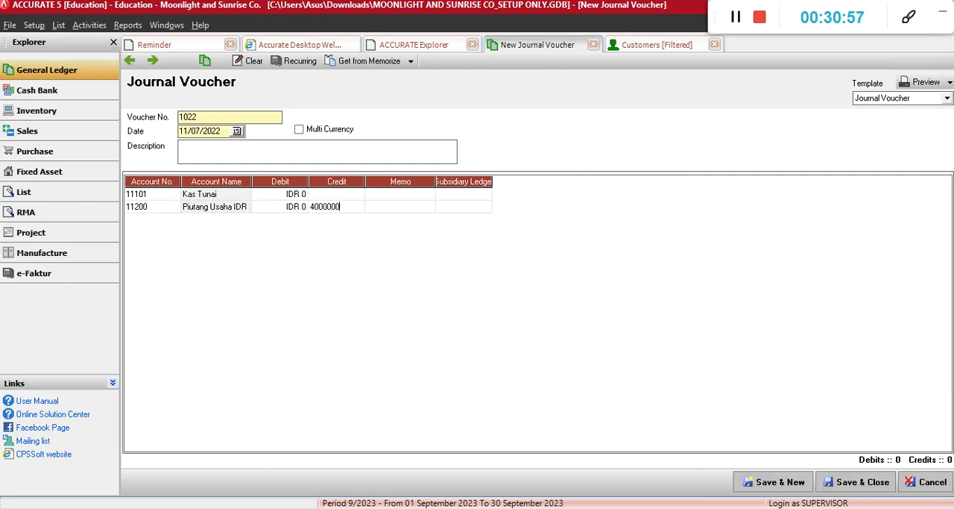
key("Tab")
key("Tab")
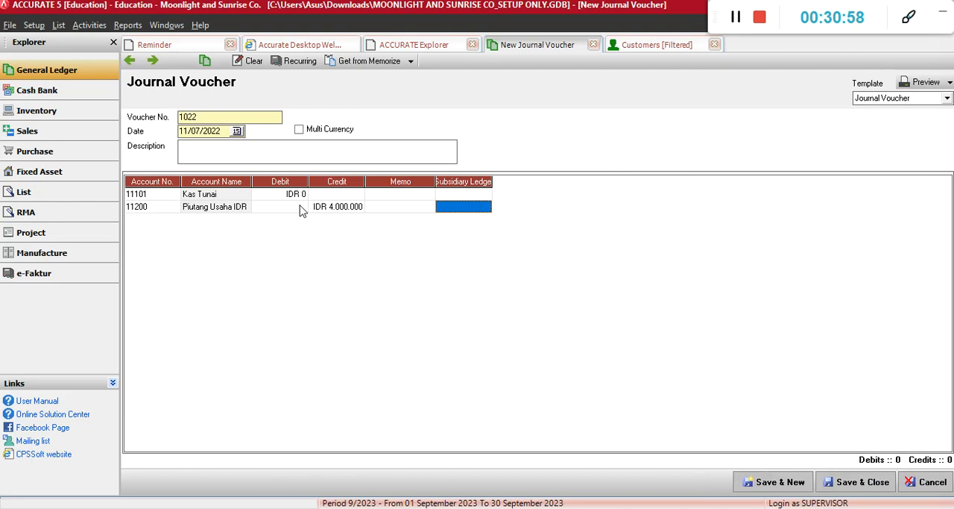
Assign the first customer named in the 11 July transaction as subsidiary ledger of the IDR 4.000.000 Piutang Usaha line
left_click(464, 217)
left_click(491, 211)
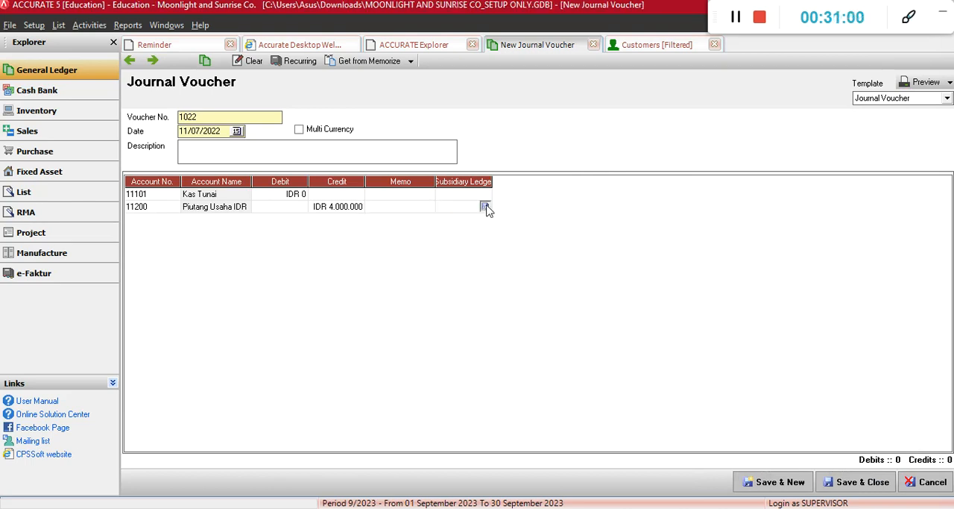
double_click(453, 217)
key("Tab")
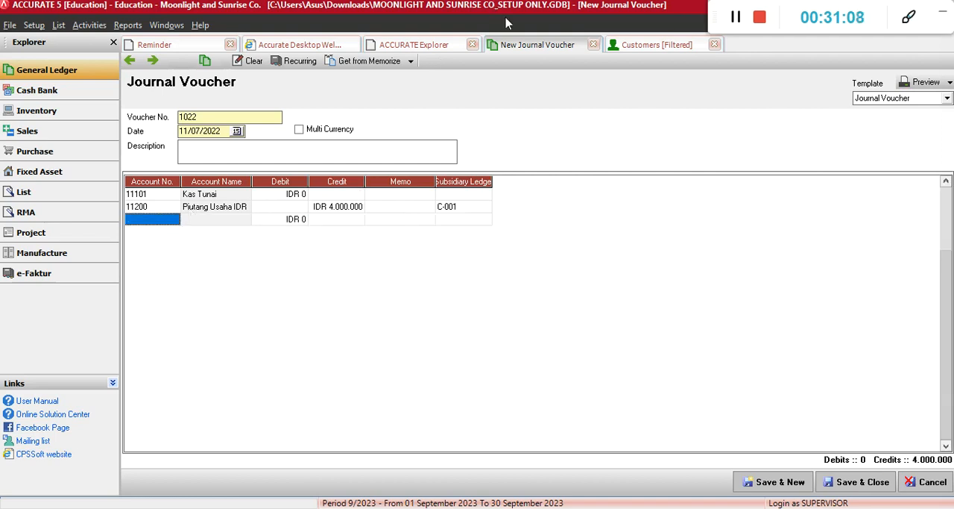
Look up the second customer's receivable balance and compute 20% of it in Calculator as 27500000 × 0,2
left_click(622, 43)
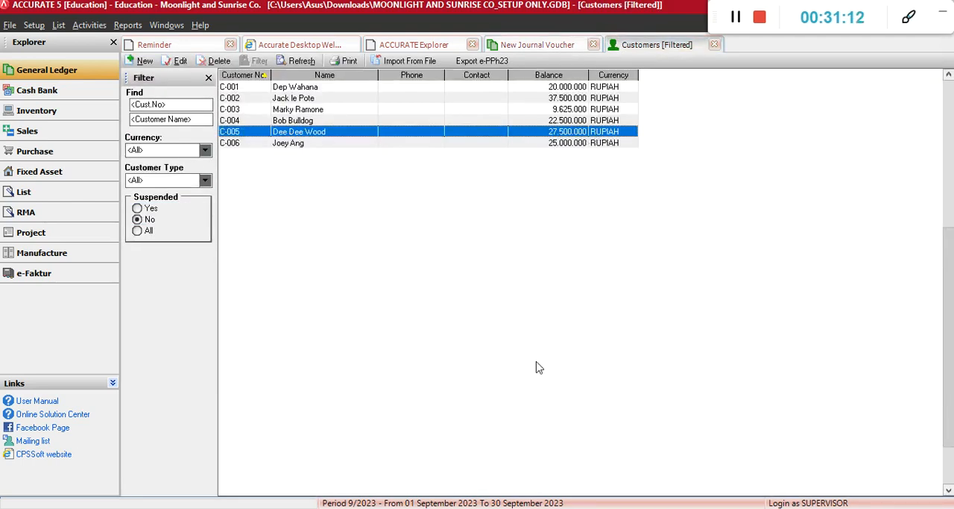
left_click(569, 508)
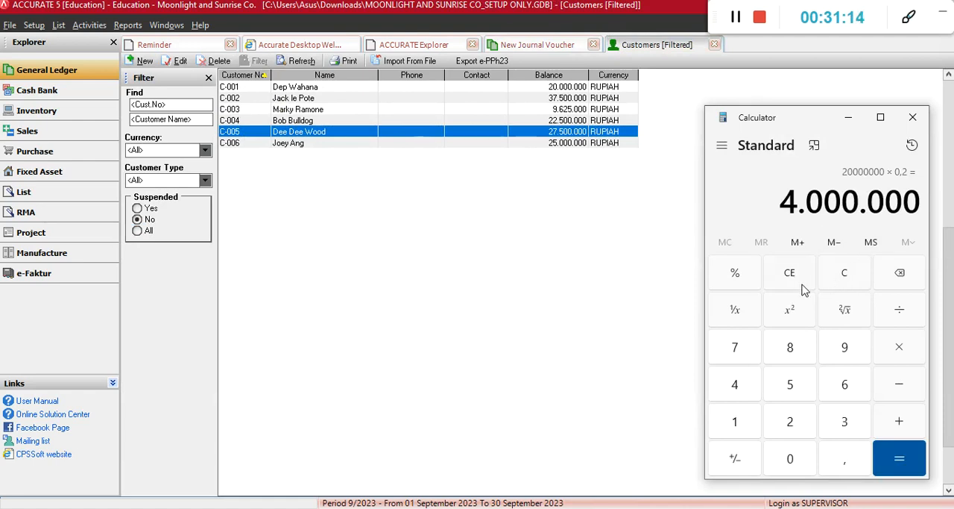
left_click(846, 281)
type("2")
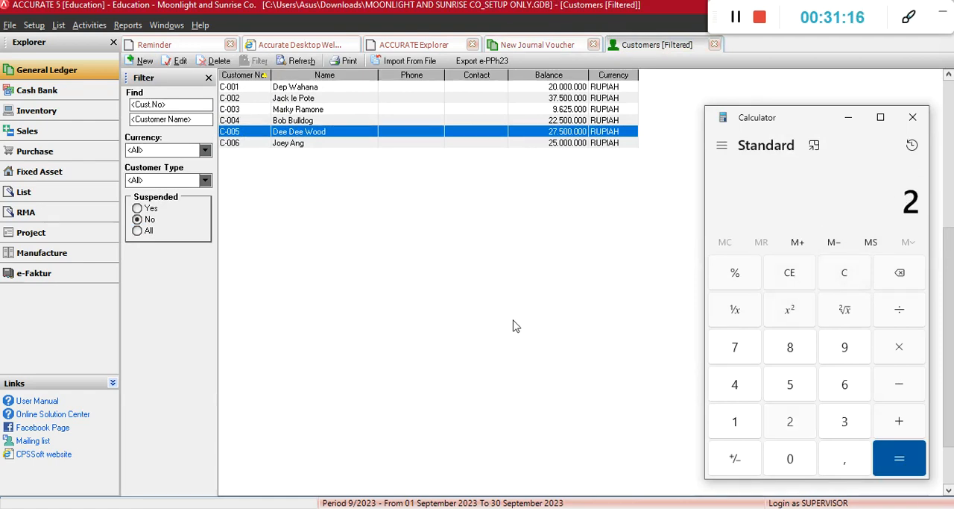
type("7500000")
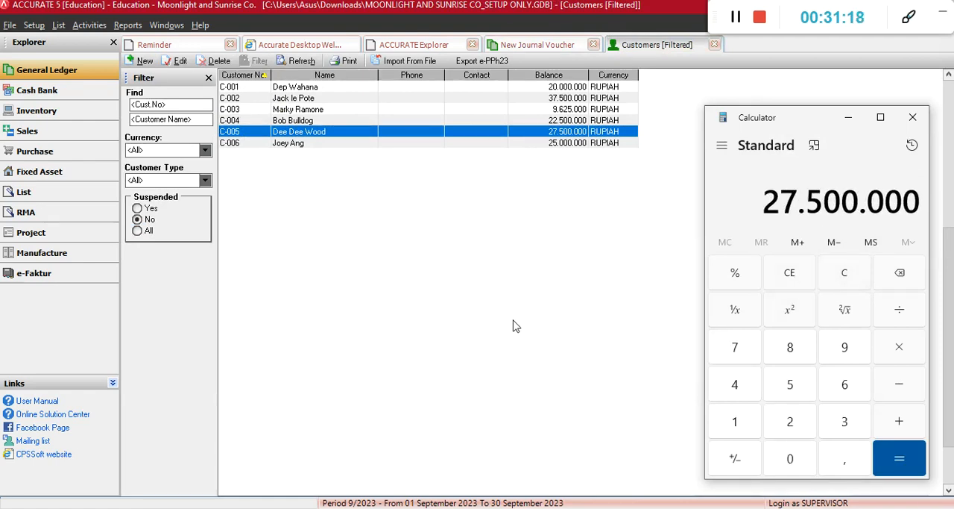
type("*205")
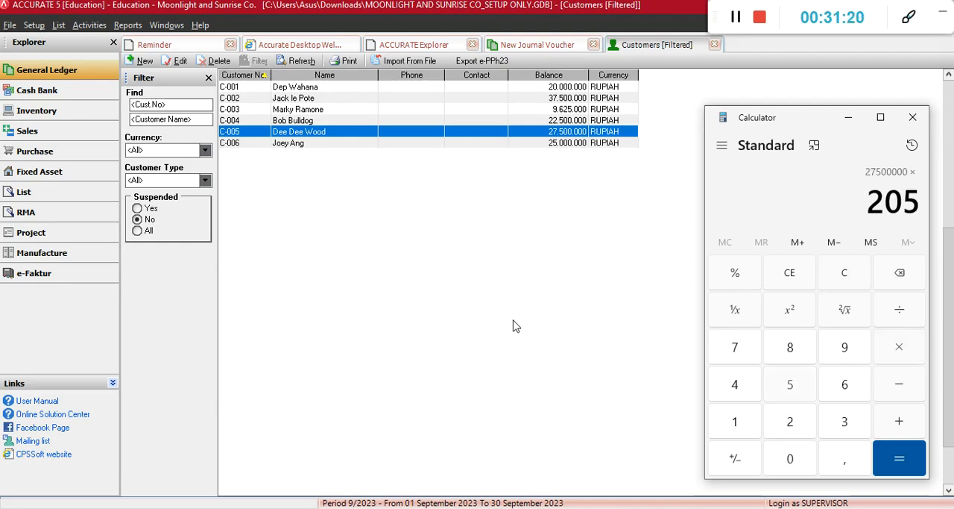
key("BackSpace")
key("BackSpace")
key("BackSpace")
type(",2")
key("Return")
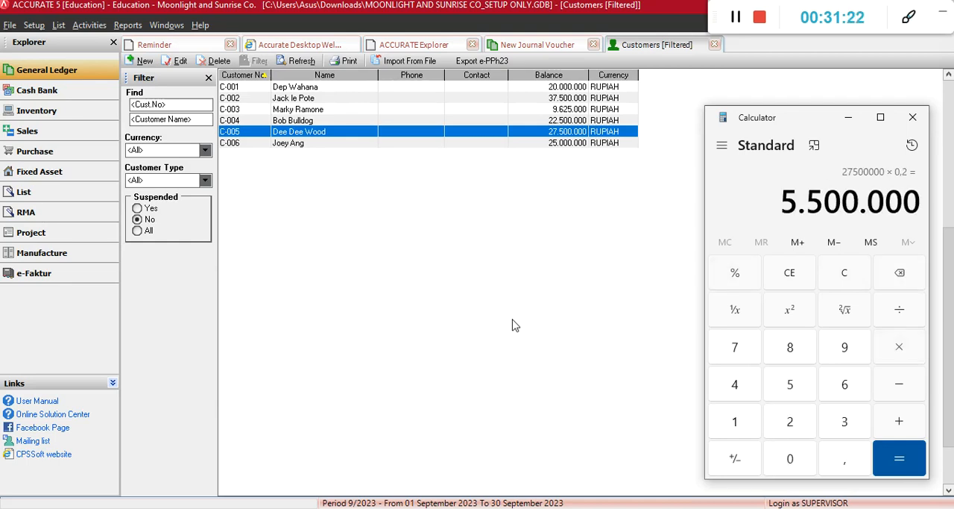
Return to the journal voucher and add Piutang Usaha IDR again as its third account line
left_click(532, 46)
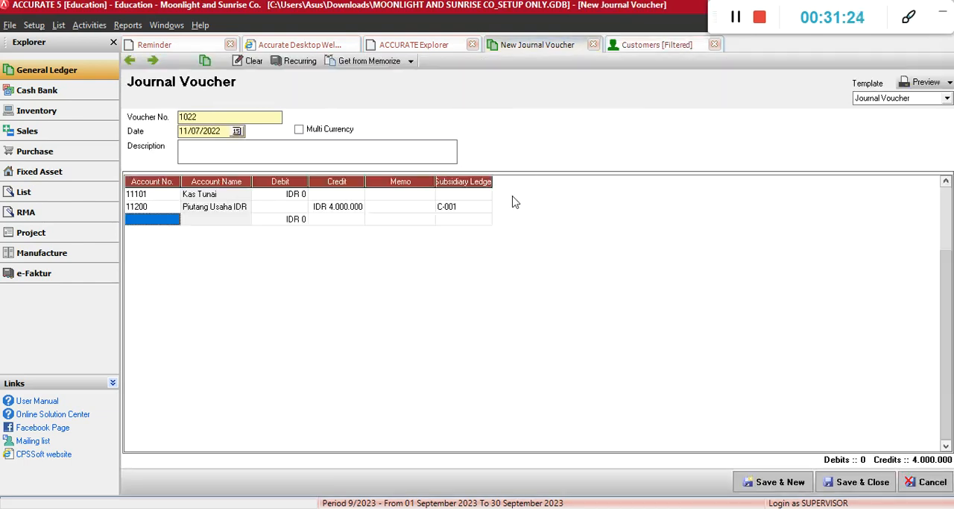
left_click(466, 211)
key("Tab")
type("piu")
key("Return")
key("Tab")
key("Tab")
key("Tab")
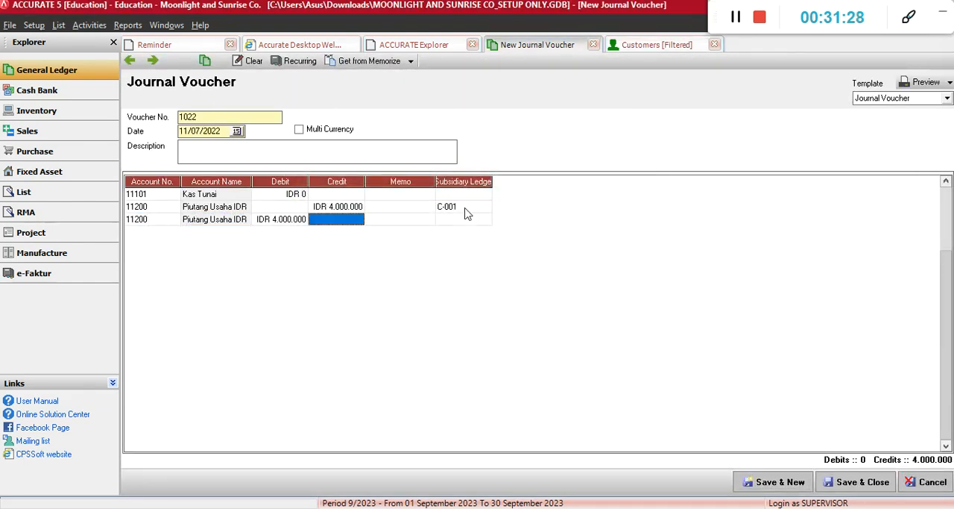
Set the credit of the third line, Piutang Usaha IDR, to IDR 5.500.000
type("550.000")
key("Tab")
key("shift+Tab")
type("5.500.000")
key("Tab")
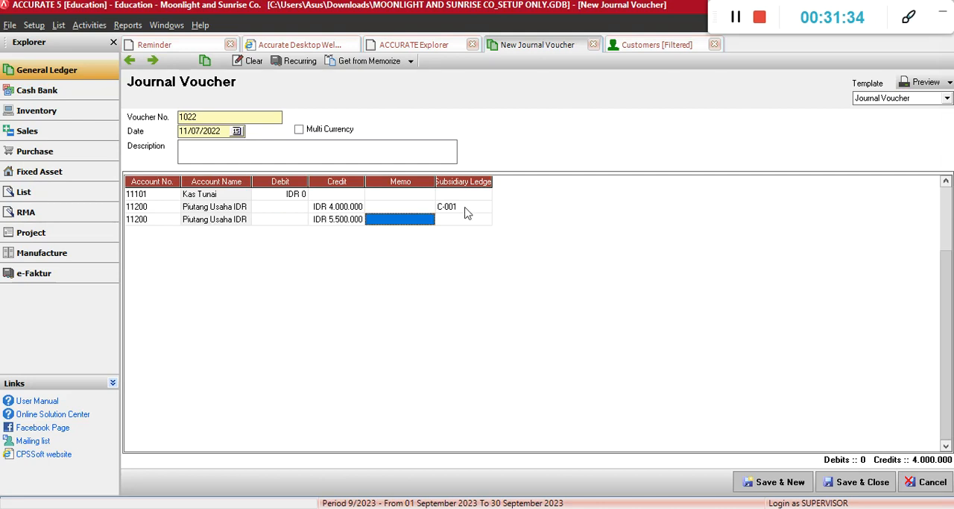
Assign the second customer from the 11 July transaction as subsidiary ledger of the IDR 5.500.000 Piutang Usaha line
key("Tab")
left_click(471, 218)
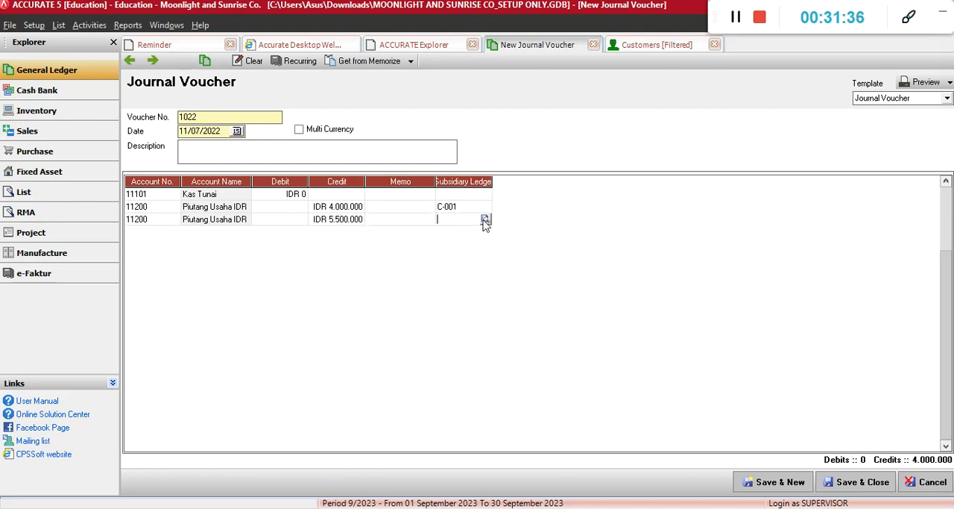
left_click(487, 220)
double_click(451, 261)
left_click(421, 217)
left_click(448, 220)
key("Tab")
key("Up")
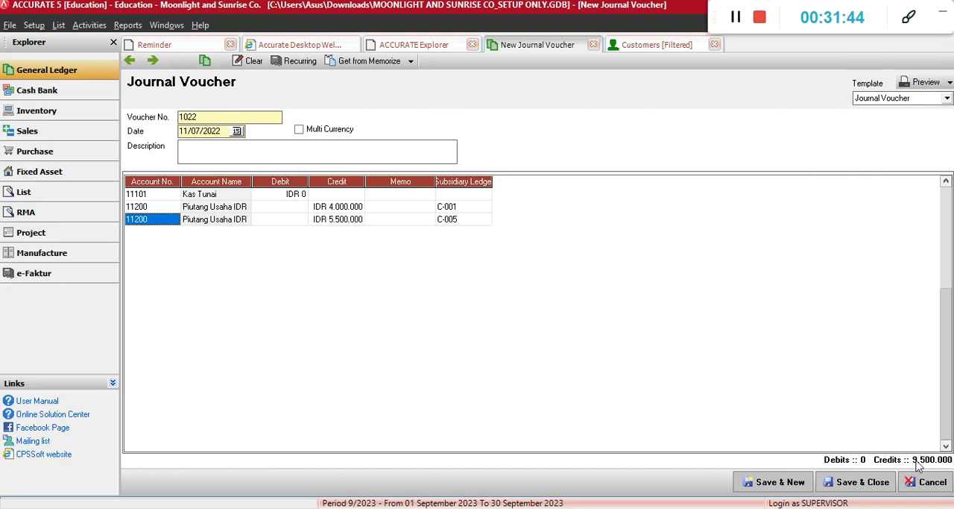
Set the Kas Tunai debit on the voucher's first line to IDR 9.500.000
left_click(296, 196)
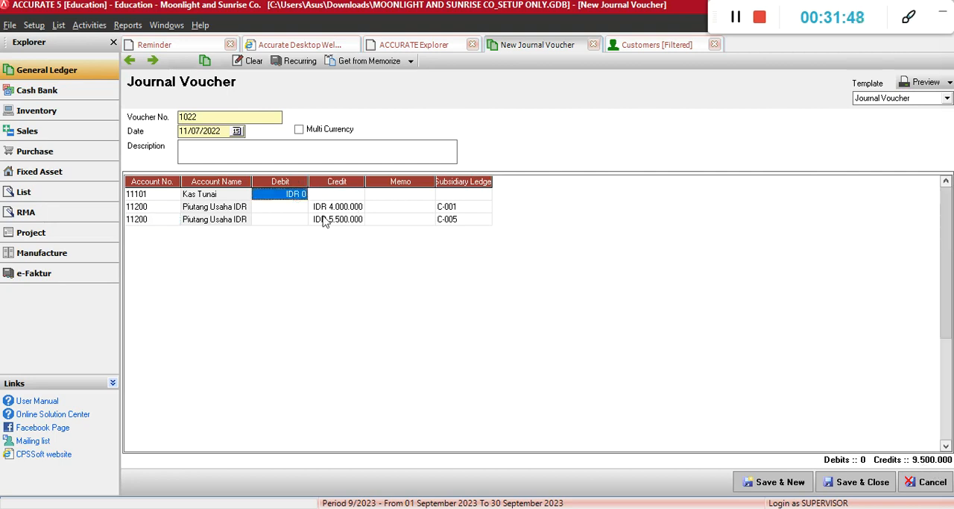
type("9.500.000")
key("Tab")
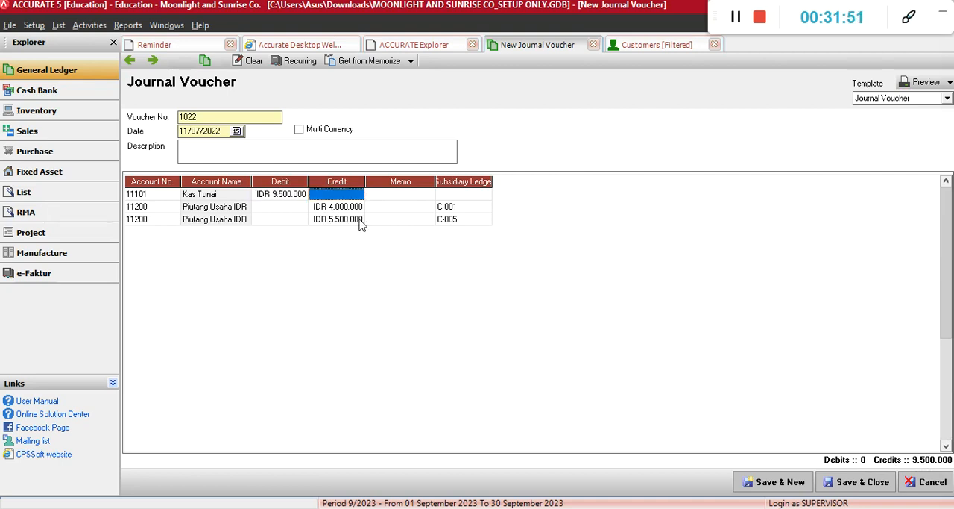
Copy the 11 July receivable settlement phrase from the PDF as the voucher description, starting "Pelunasan piutang dari" plus both customers' names
left_click(275, 159)
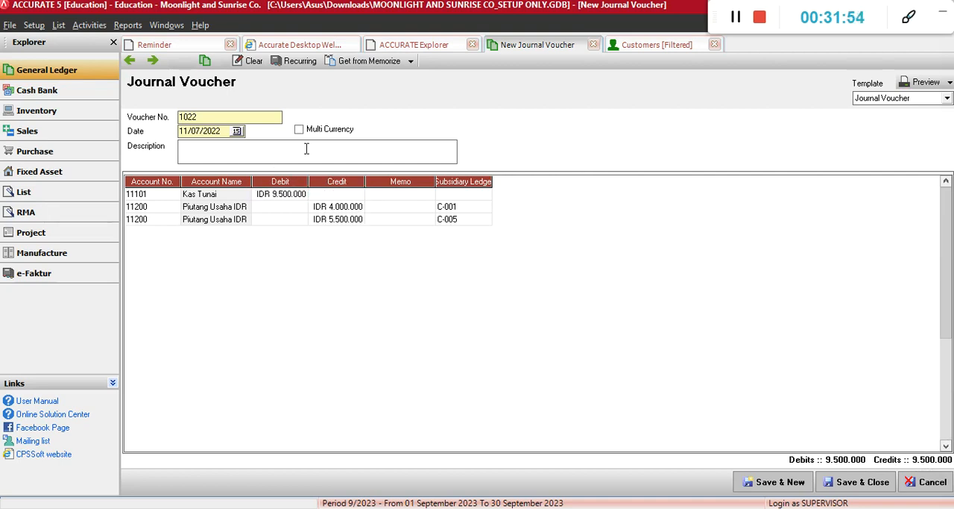
key("super+Right")
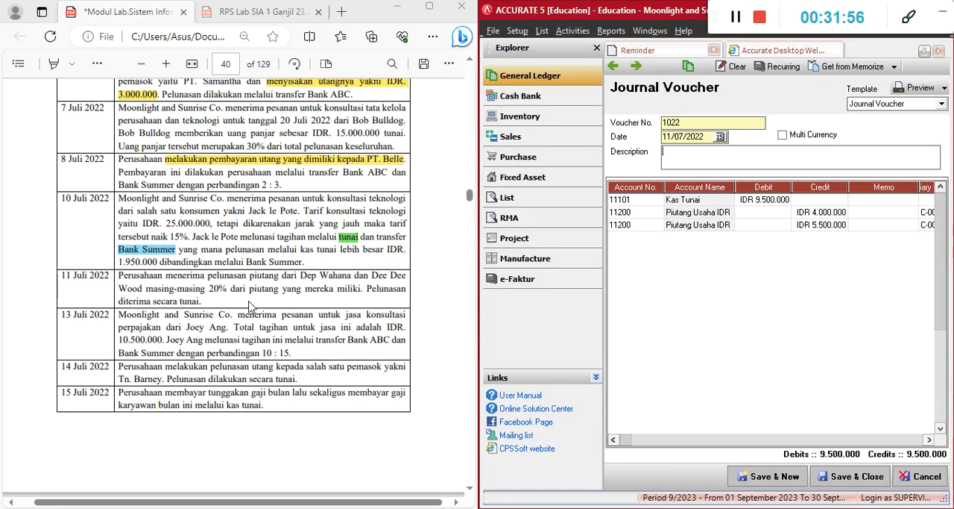
left_click_drag(208, 277, 143, 288)
key("ctrl+c")
left_click(675, 153)
key("ctrl+v")
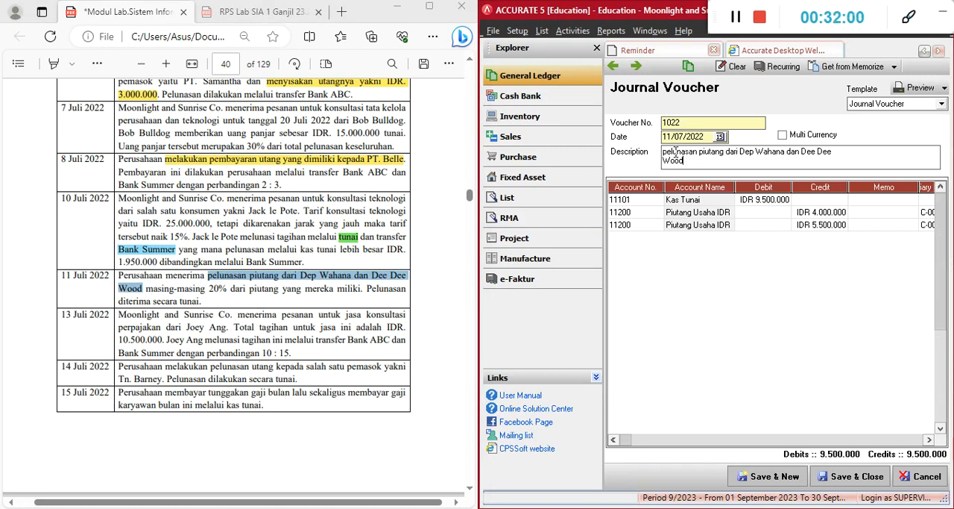
key("BackSpace")
key("BackSpace")
type("P")
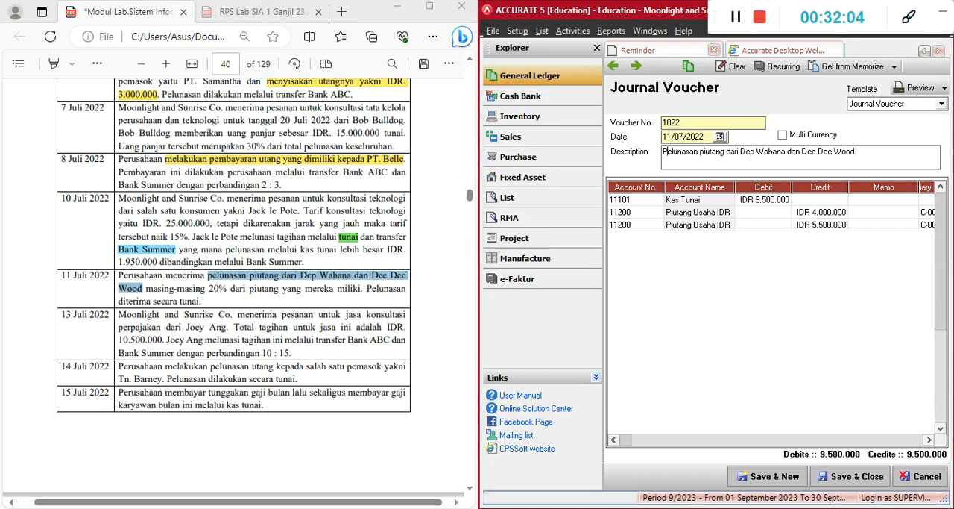
Narrow the Memo column to show the subsidiary ledgers, and save the 11 July voucher while starting a new one
left_click(853, 214)
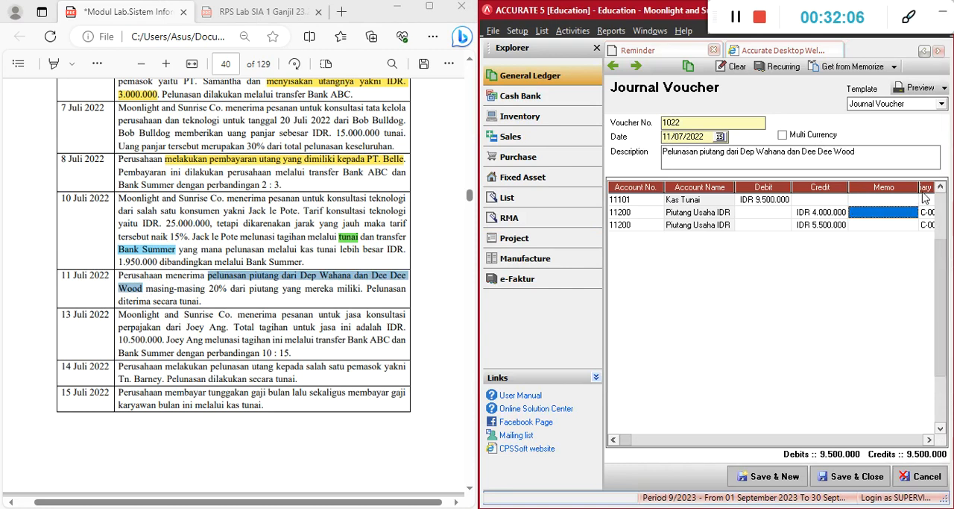
left_click_drag(920, 187, 872, 188)
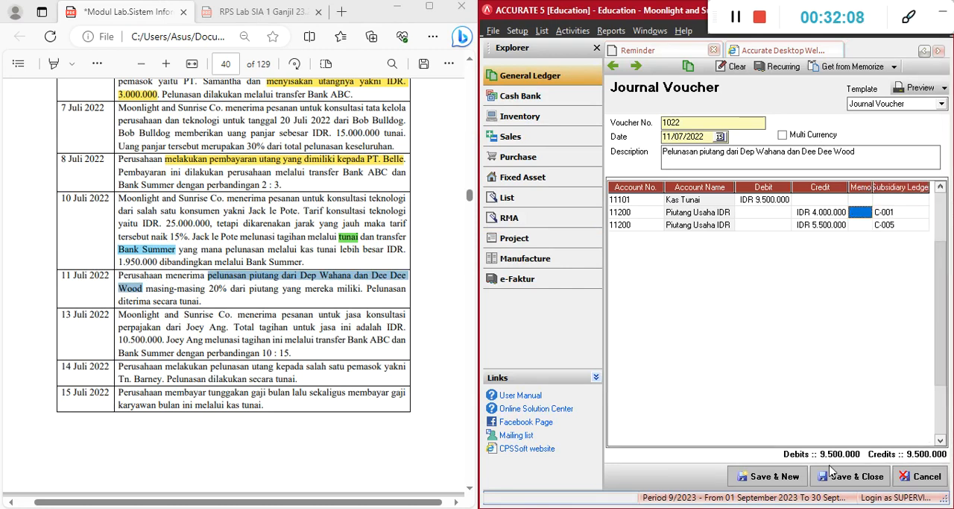
left_click(776, 476)
left_click(613, 65)
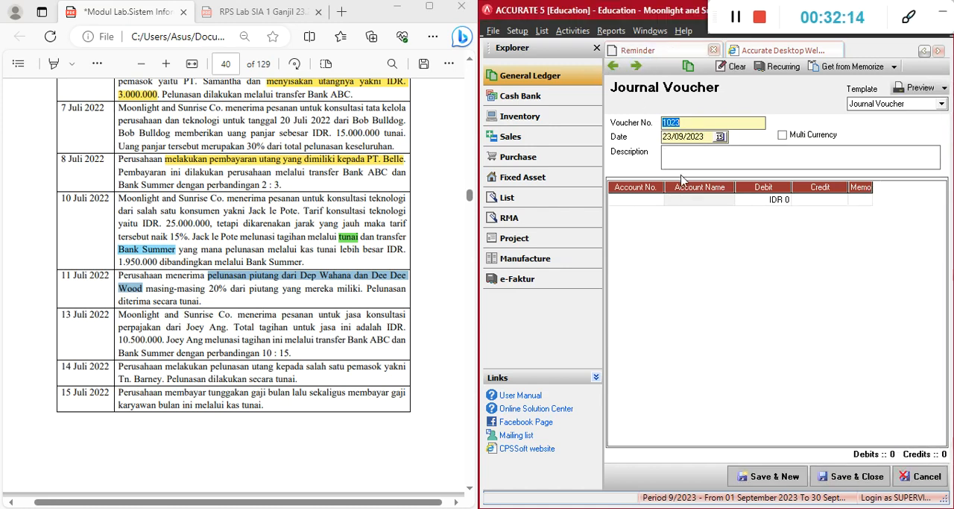
Read the 13 July transaction and its bank split in the PDF and set the new voucher's date to 13/07/2022
left_click(698, 133)
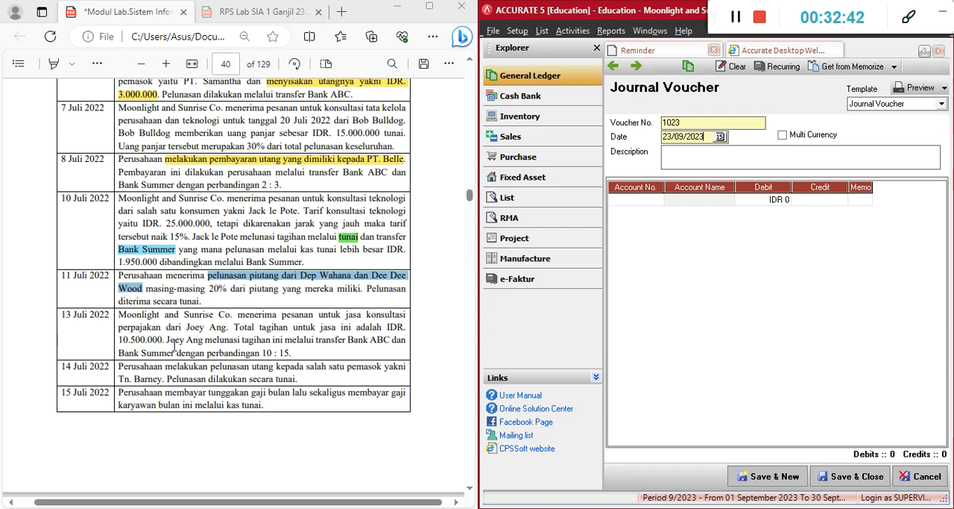
key("Tab")
left_click_drag(166, 340, 316, 351)
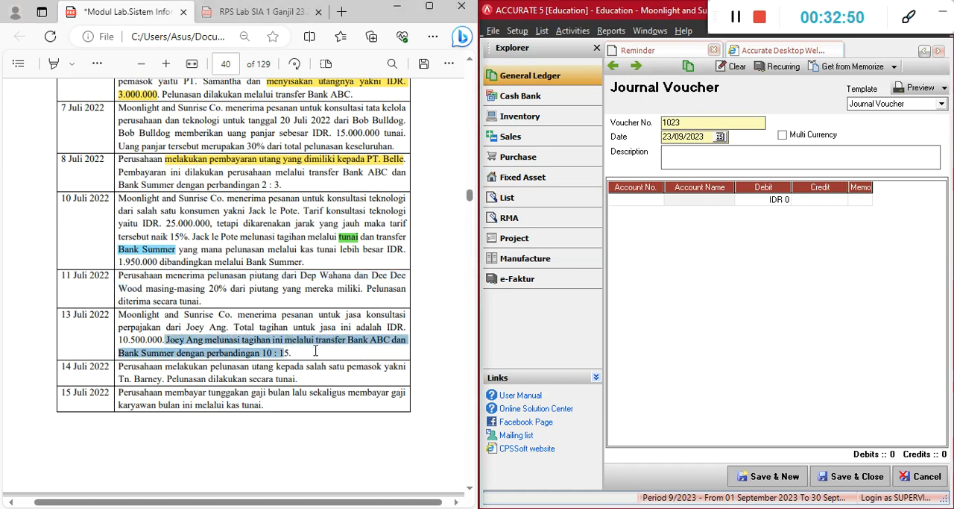
left_click(791, 270)
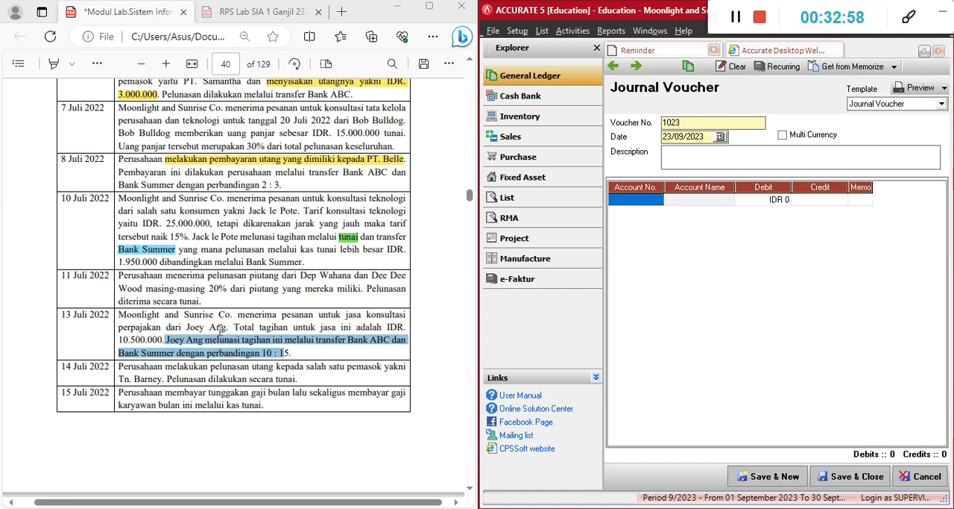
left_click_drag(708, 137, 655, 138)
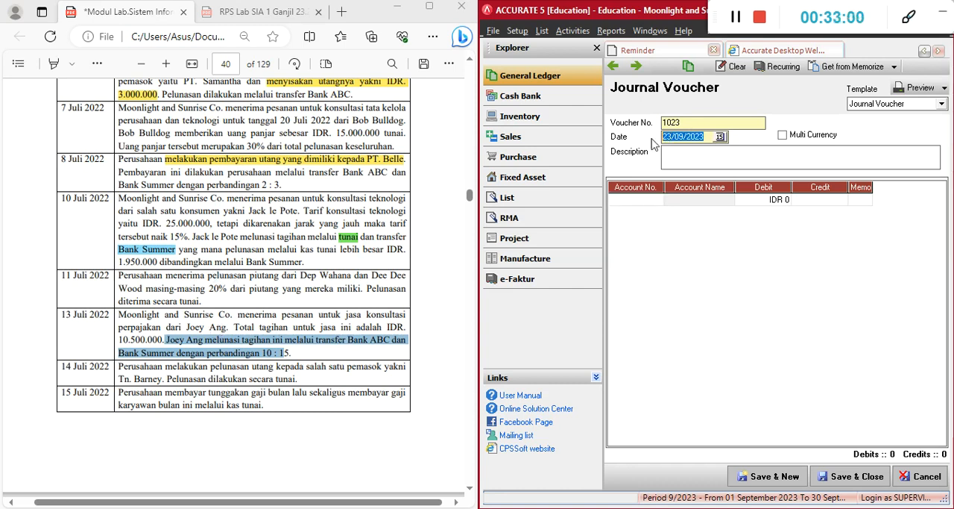
type("130")
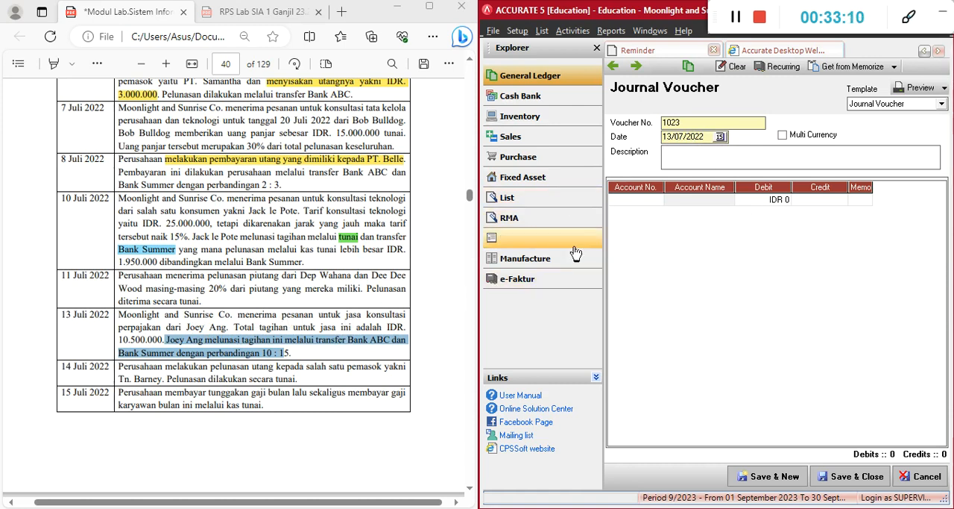
Enter "Pendapatan untuk jasa konsultasi perpajakan" as the description of the 13 July voucher
type("Pend")
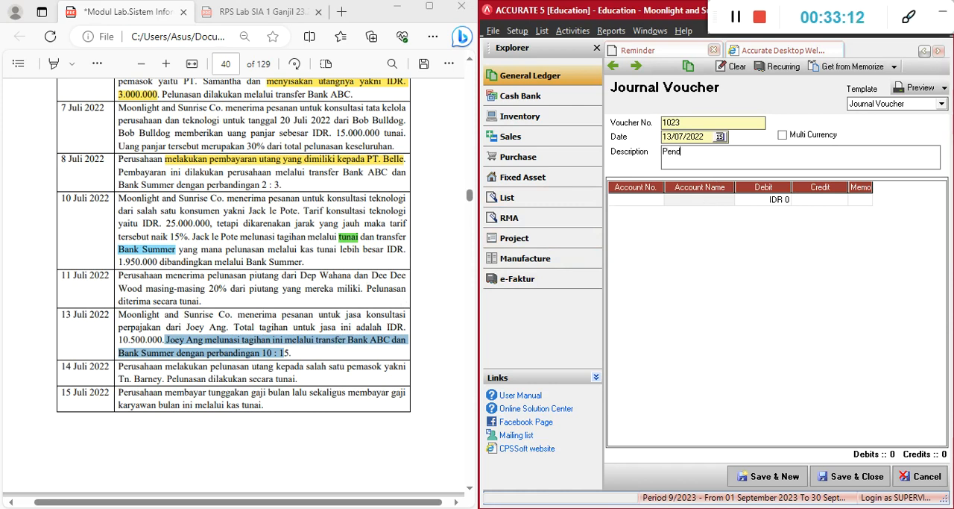
type("apatan untuk jasa konsultasi perpajakan")
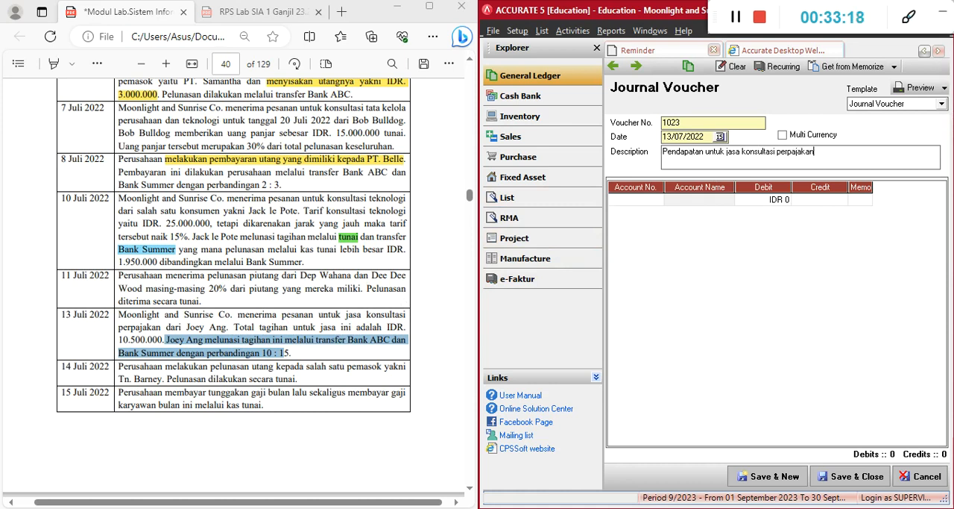
Add Bank ABC as the first account line of the 13 July voucher
left_click(321, 349)
left_click(644, 201)
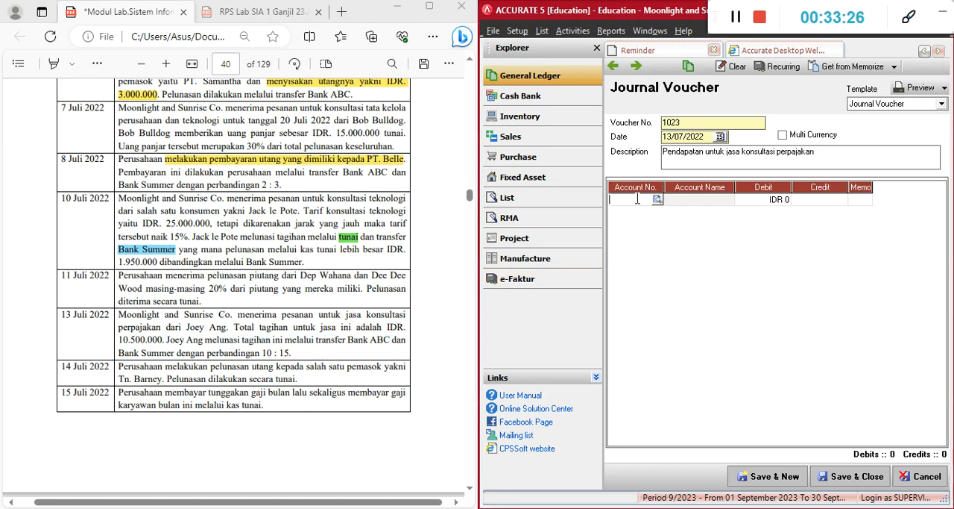
type("abc")
key("Return")
key("Tab")
key("Return")
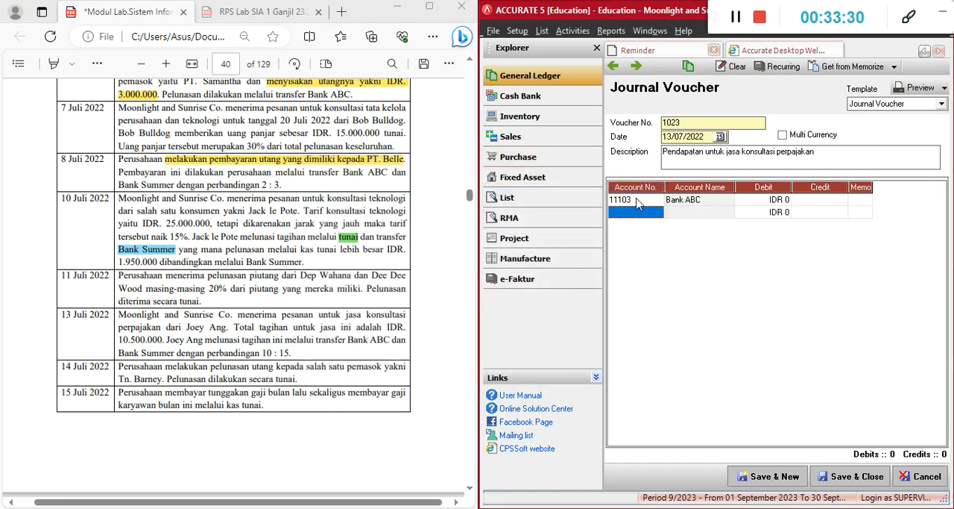
Add Bank Summer as the second account line of the voucher
type("summer")
key("Return")
key("Return")
key("Return")
key("Return")
key("Return")
key("Return")
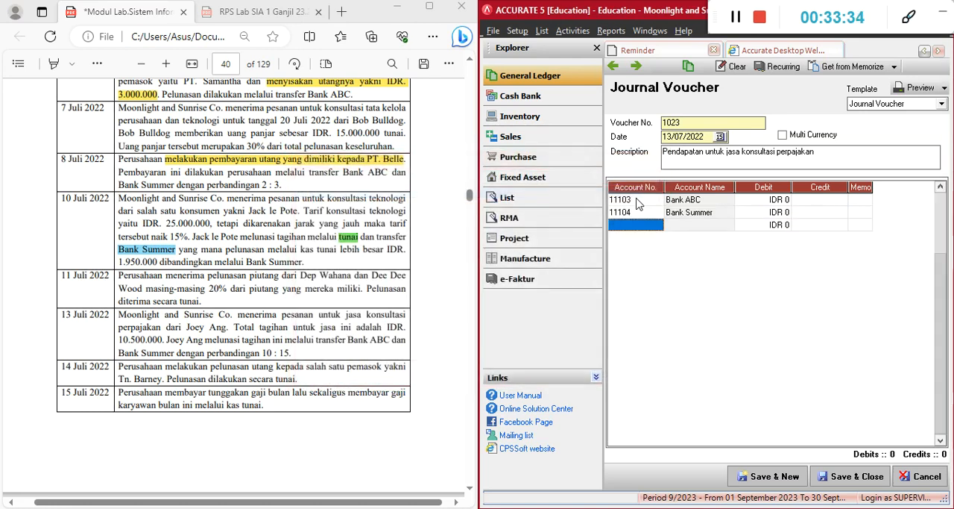
Add Pendapatan Konsultasi Perpajakan as the third account line of the voucher
type("penda")
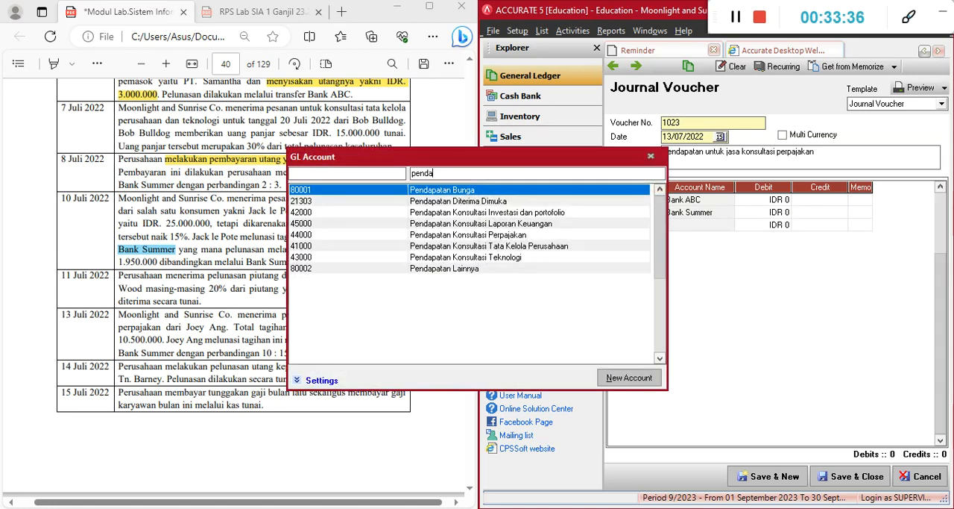
key("Down")
key("Down")
key("Down")
key("Down")
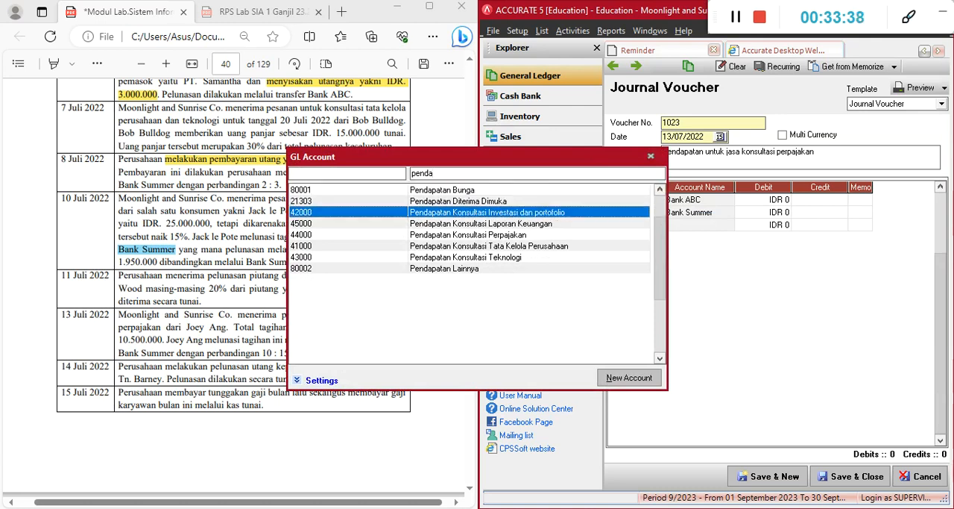
key("Return")
key("Return")
key("Return")
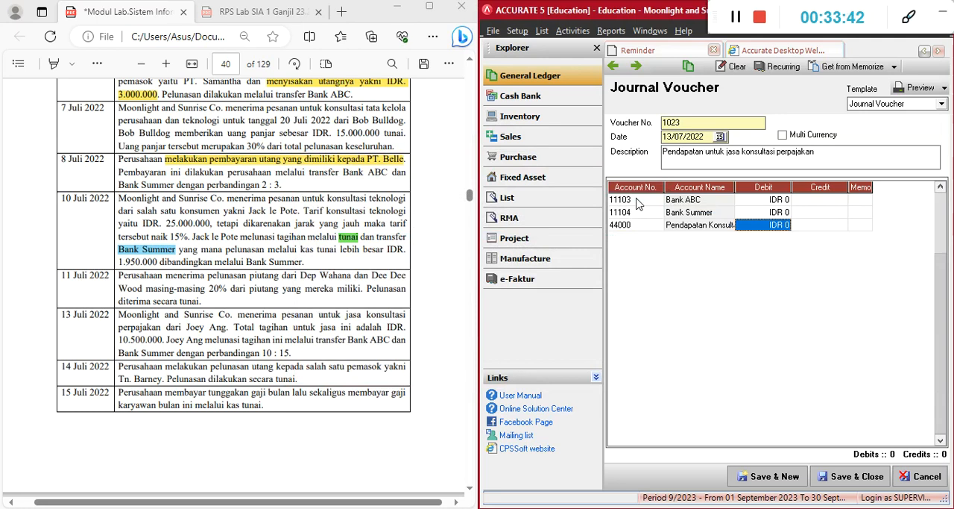
Calculate Bank ABC's share of the 13 July bill in Calculator as 10/25 × 10500000
left_click(605, 508)
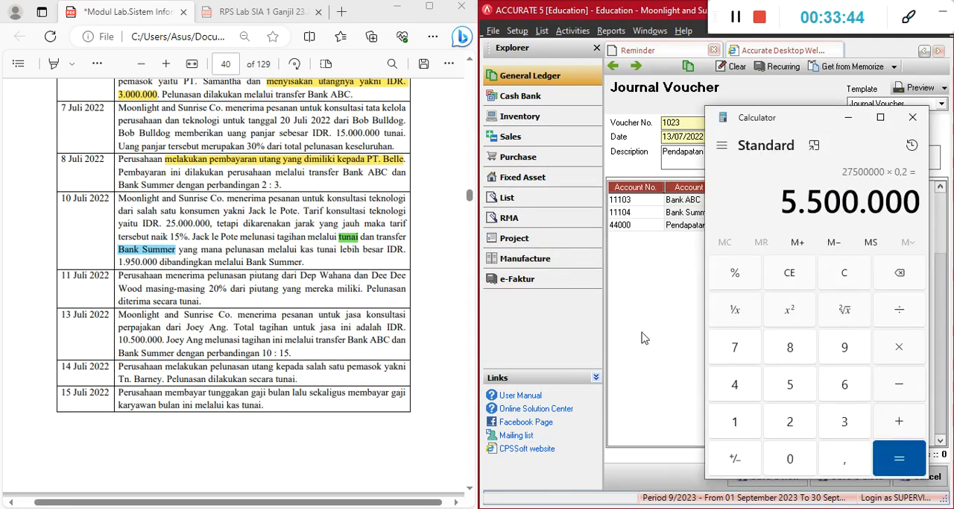
left_click(843, 270)
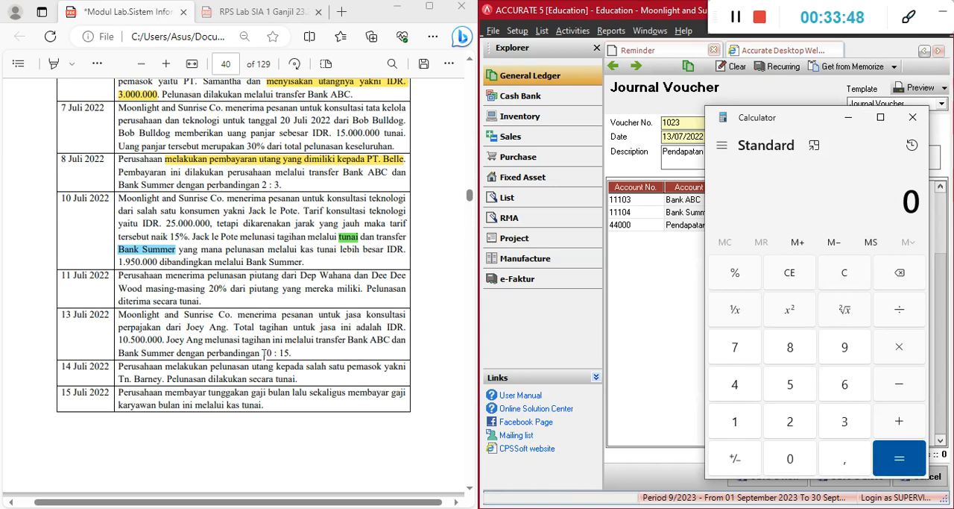
double_click(265, 353)
left_click(804, 276)
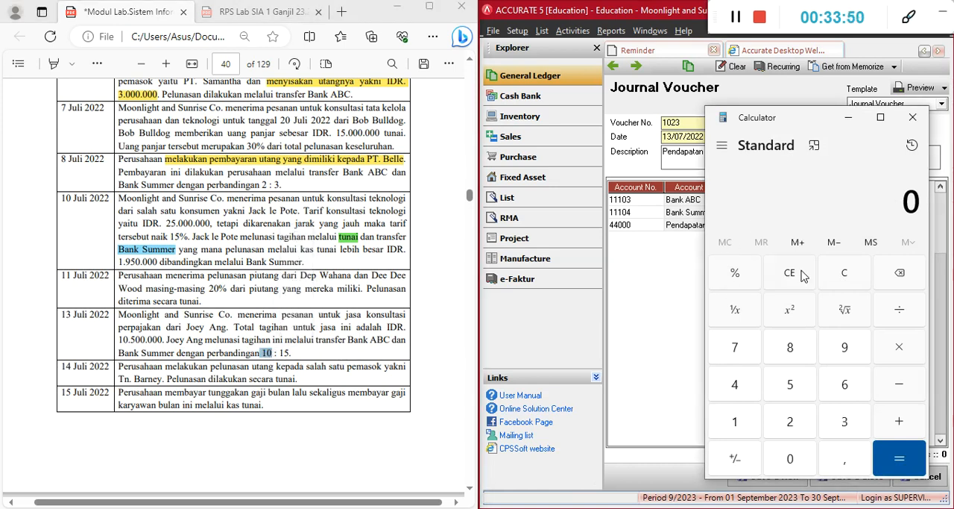
type("10/25*10500000")
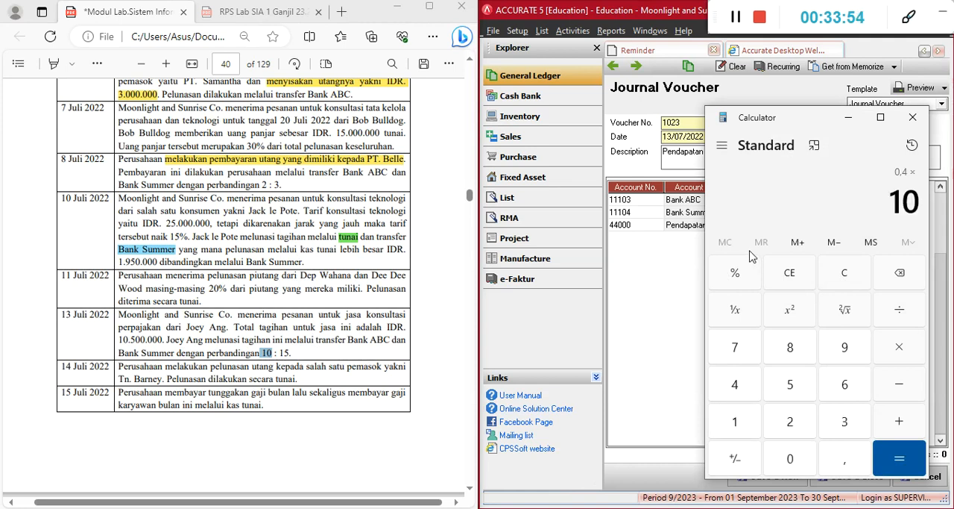
key("Return")
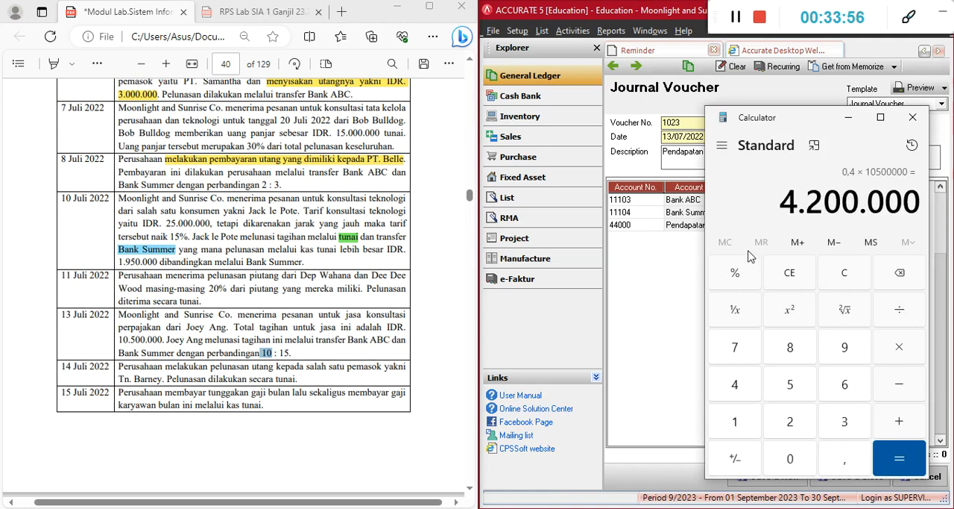
Set the Bank ABC debit to IDR 4.200.000 in the 13 July voucher
left_click(780, 224)
left_click(781, 200)
type("4.200.000")
key("Return")
key("Return")
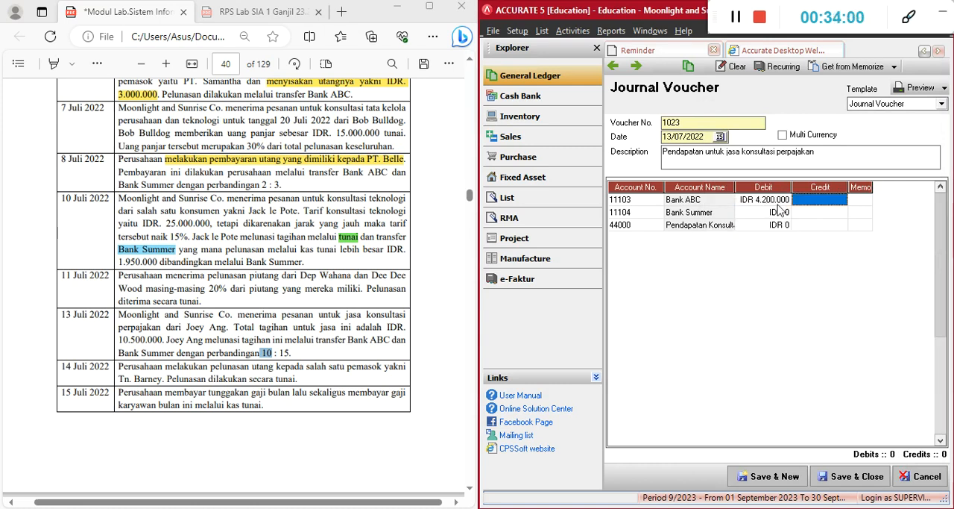
Calculate Bank Summer's share of the 13 July bill in Calculator as 15/25 × 10500000
key("Down")
key("Left")
key("Left")
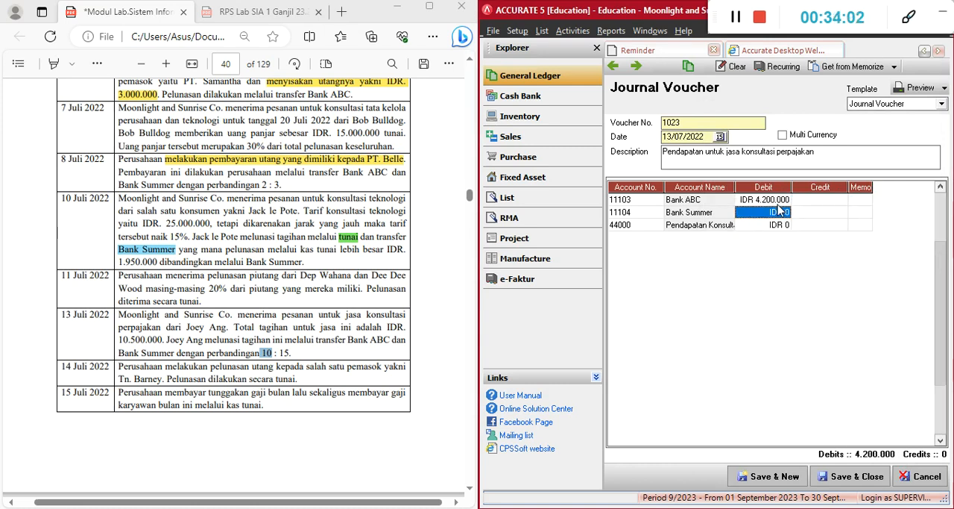
left_click(610, 508)
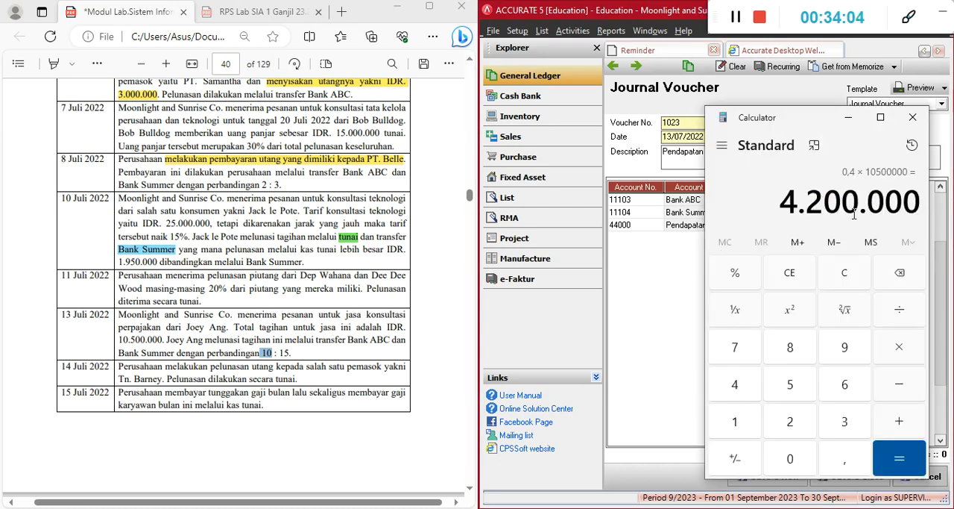
left_click(849, 273)
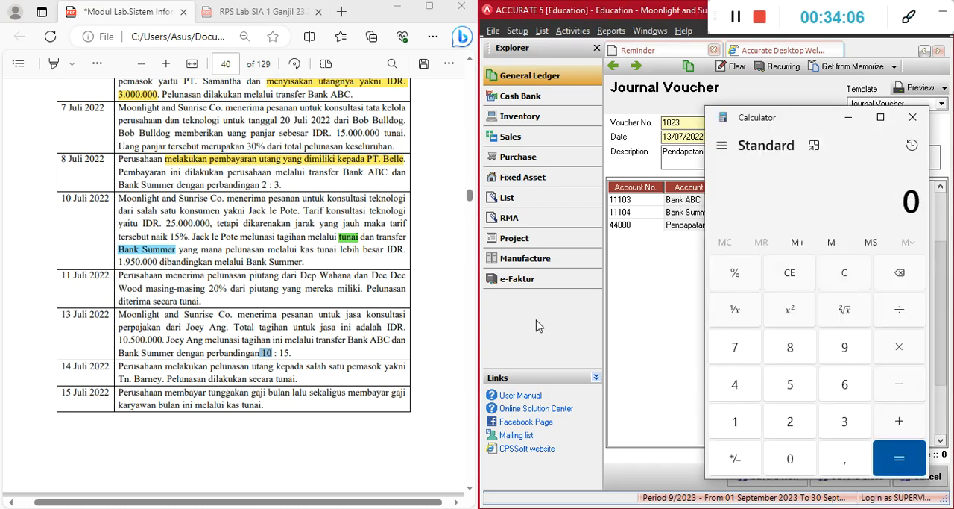
type("1")
type("5/25*10")
type("5000000")
key("Return")
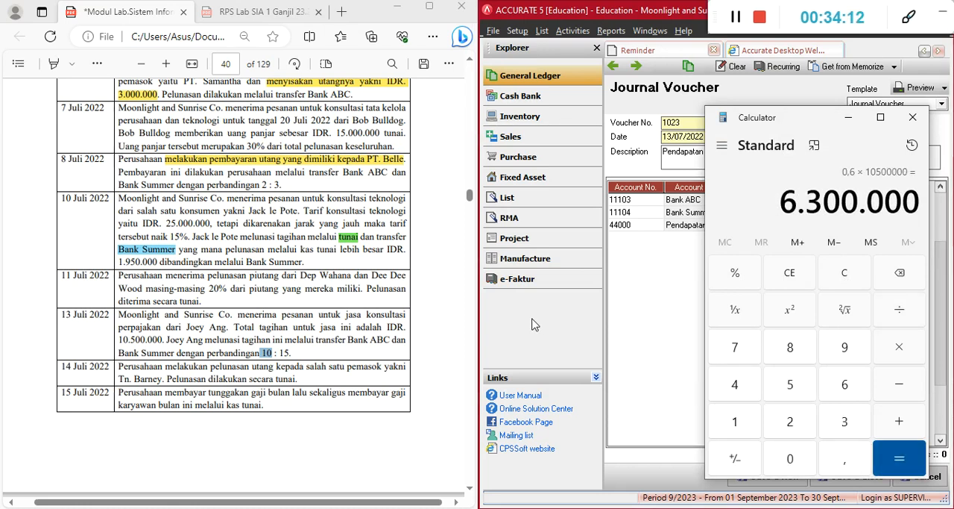
Set the Bank Summer debit to IDR 6.300.000 in the 13 July voucher
key("alt+Tab")
type("6.300.000")
key("Tab")
Enter IDR 10.500.000 as the credit of the Pendapatan Konsultasi Perpajakan line, leaving no extra empty line
key("Down")
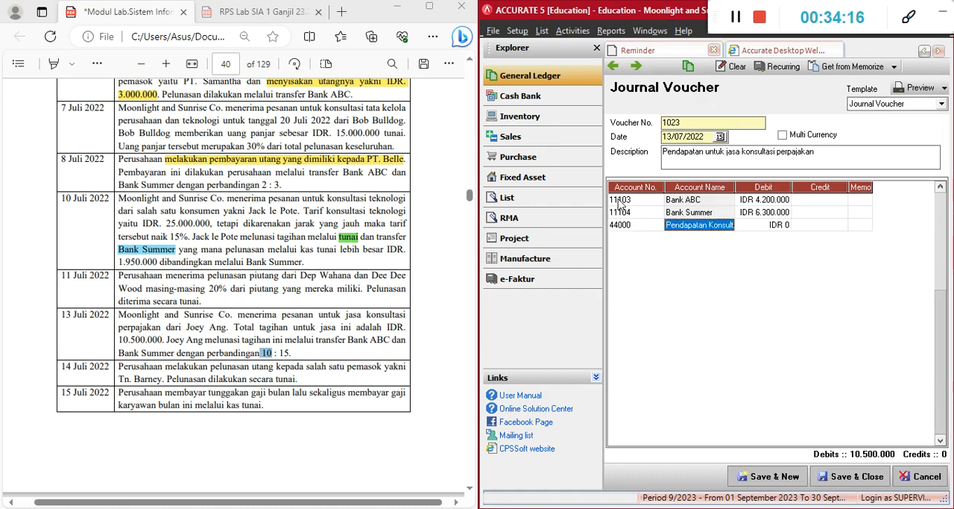
type("10500000")
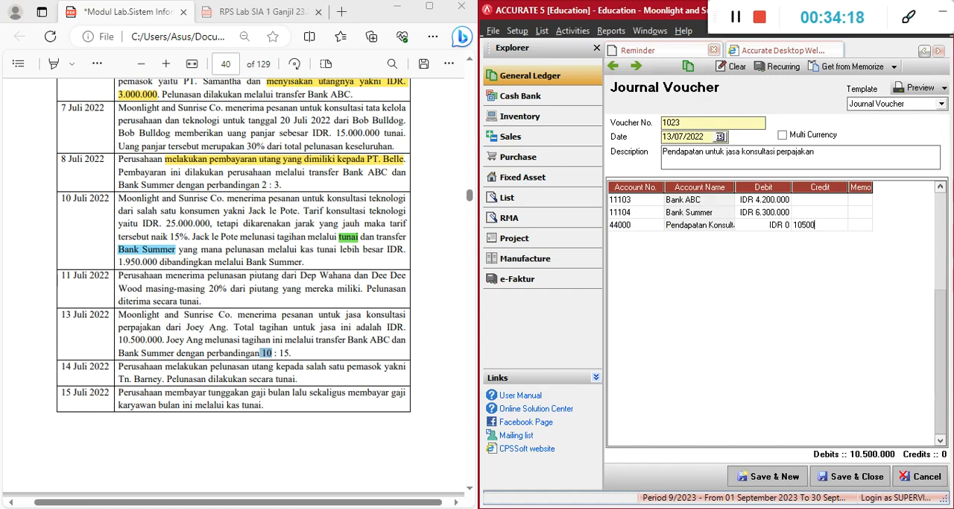
key("Tab")
key("Tab")
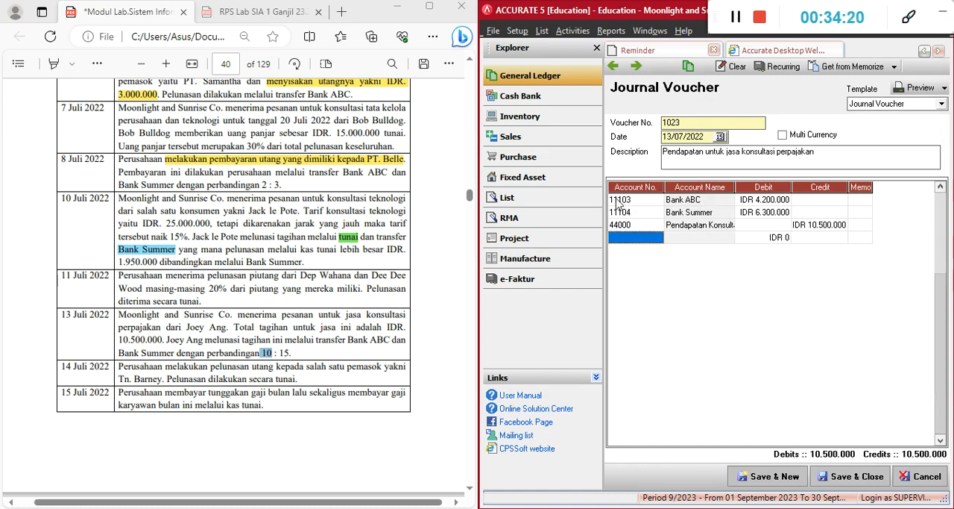
key("Up")
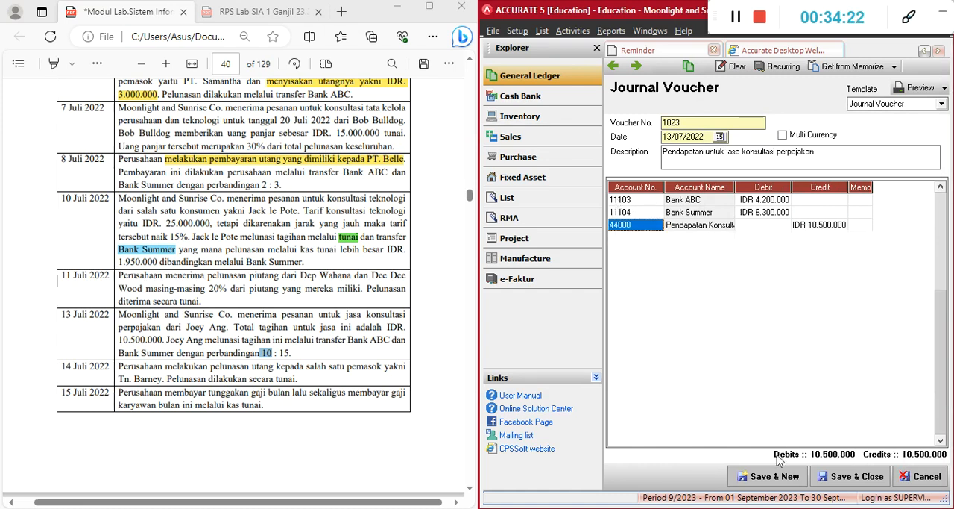
Save the 13 July voucher and start a new journal voucher
left_click(862, 229)
key("Tab")
key("Up")
left_click(763, 477)
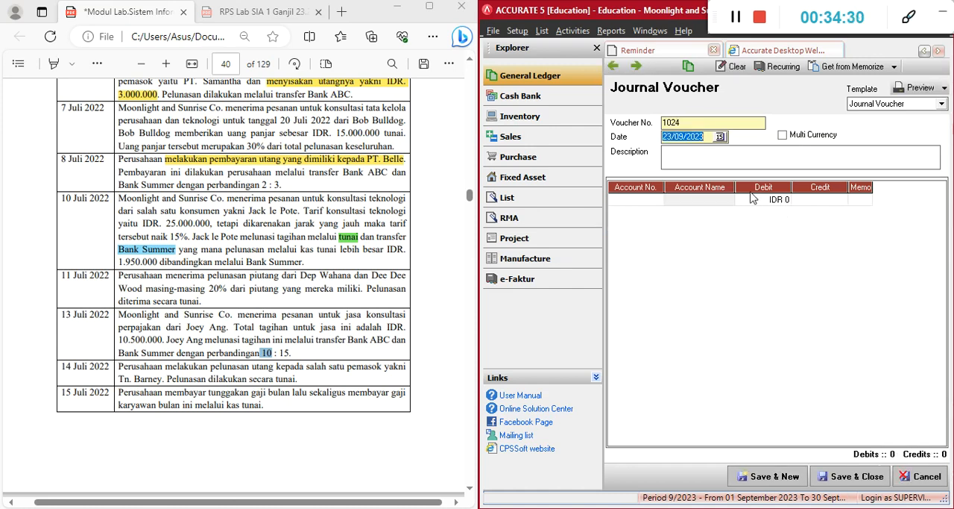
Set the new voucher's date to 14/07/2022
left_click(704, 141)
left_click_drag(705, 136, 643, 138)
type("14")
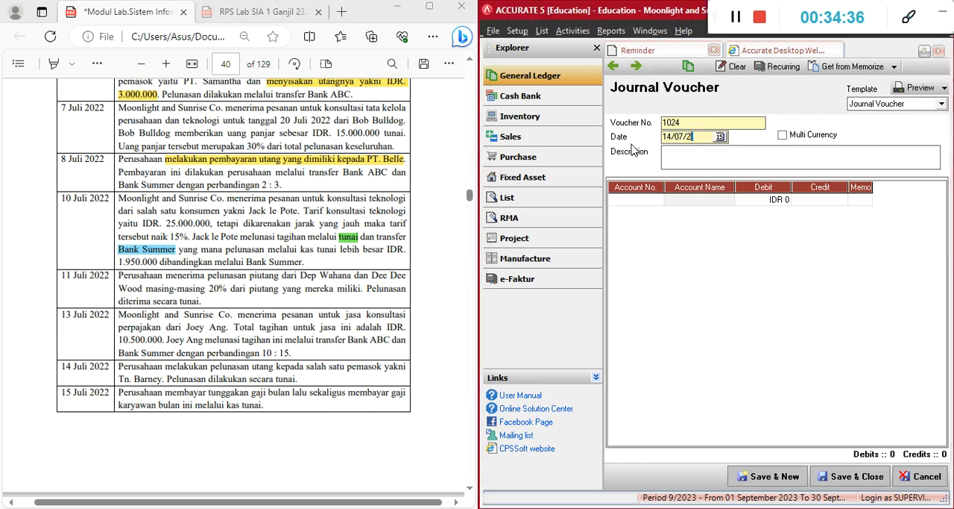
Describe the 14 July voucher as "Pelunasan utang kepada" followed by the supplier's name from the module, with a capital P
left_click(187, 367)
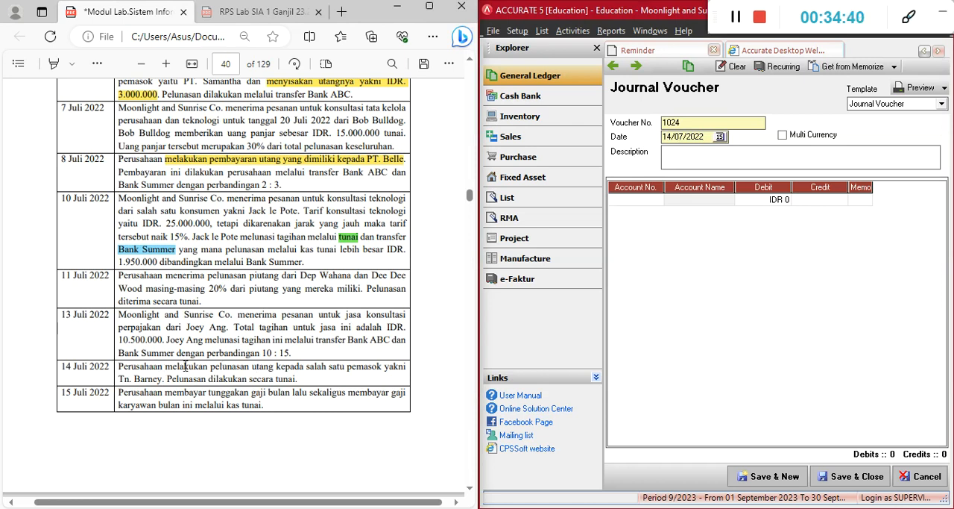
left_click_drag(211, 367, 275, 364)
key("ctrl+c")
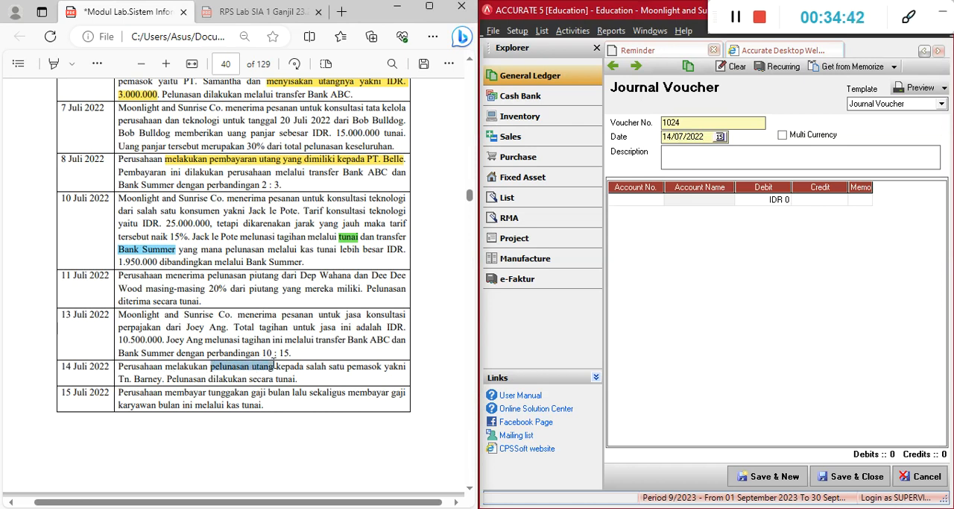
left_click(721, 158)
key("ctrl+v")
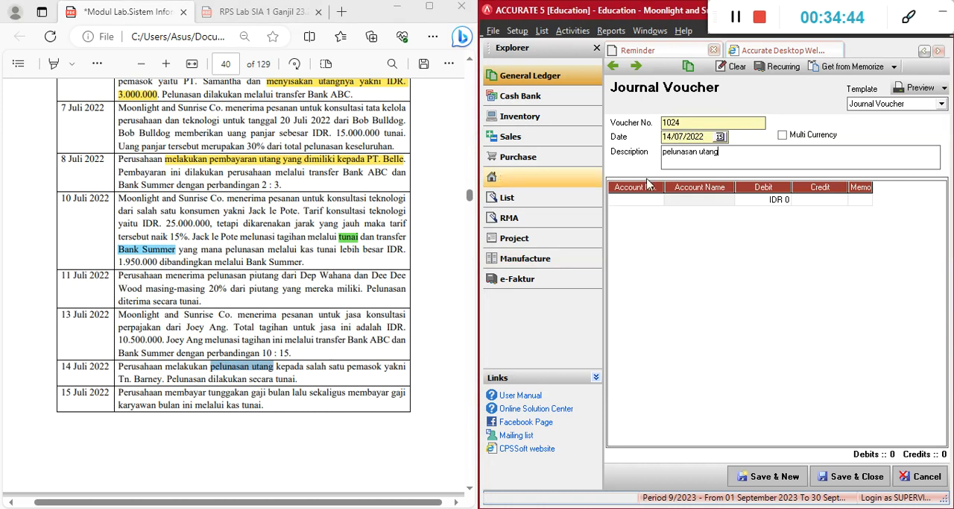
type("kepada Tn. Barney")
key("BackSpace")
key("BackSpace")
type("ey")
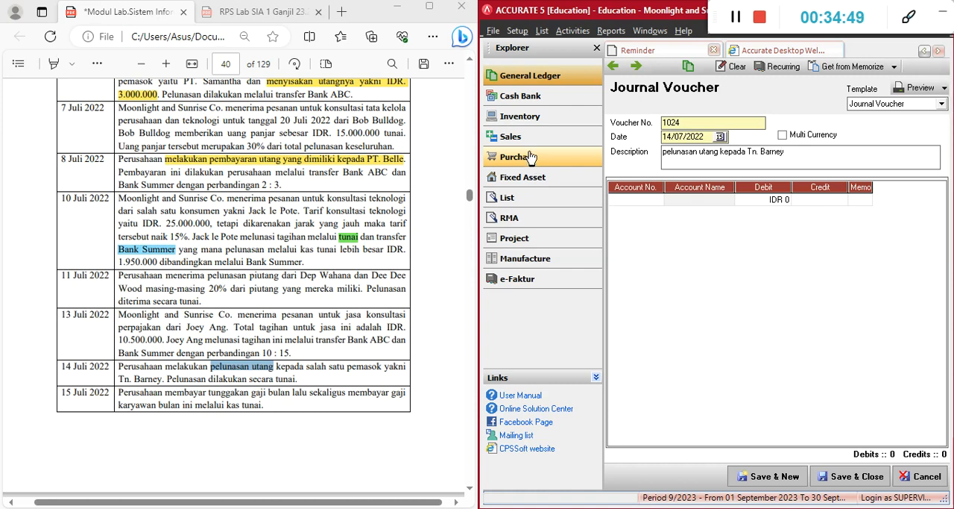
left_click(668, 152)
key("BackSpace")
type("P")
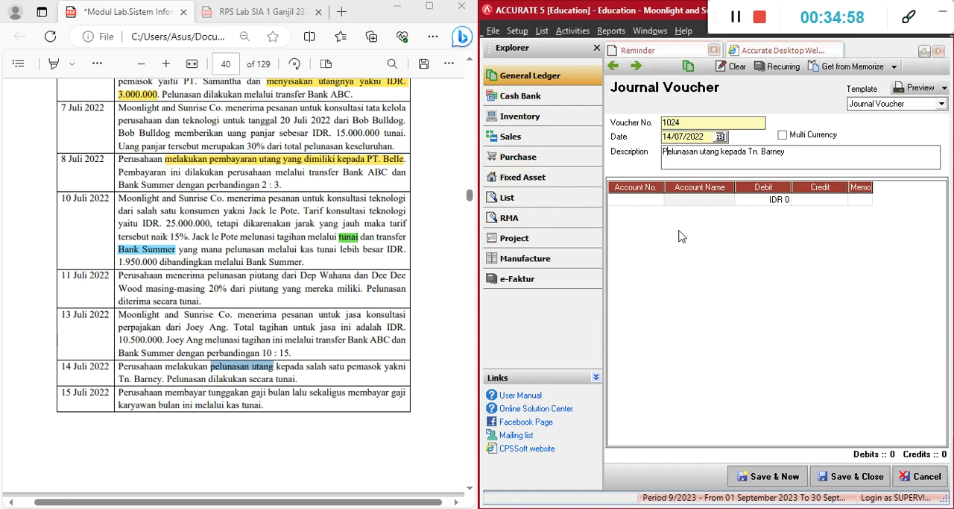
Add Utang Usaha IDR as the first account line of the 14 July voucher
left_click(654, 199)
type("utang")
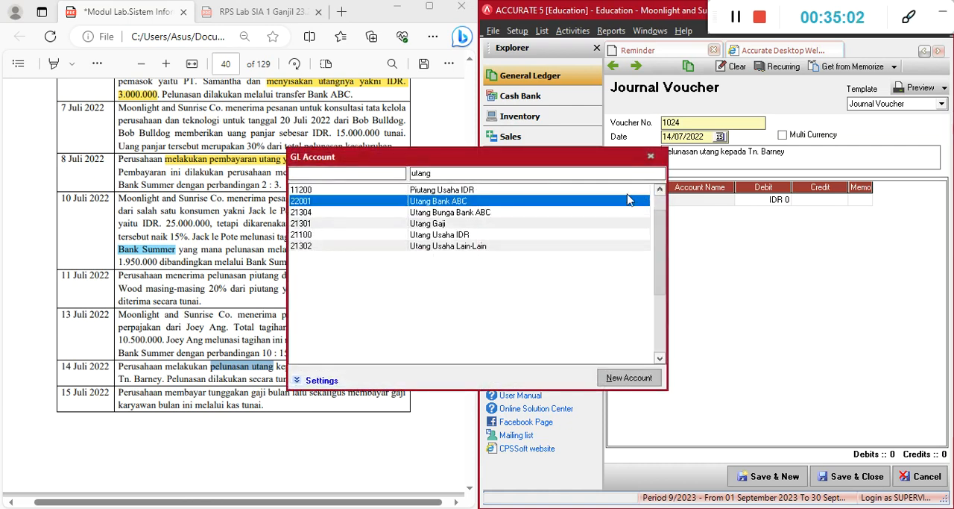
double_click(533, 234)
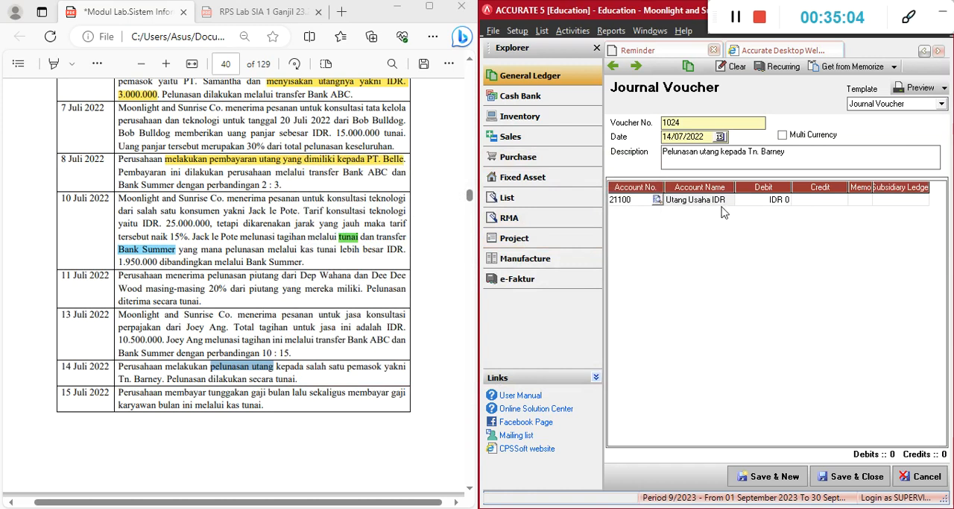
left_click(730, 202)
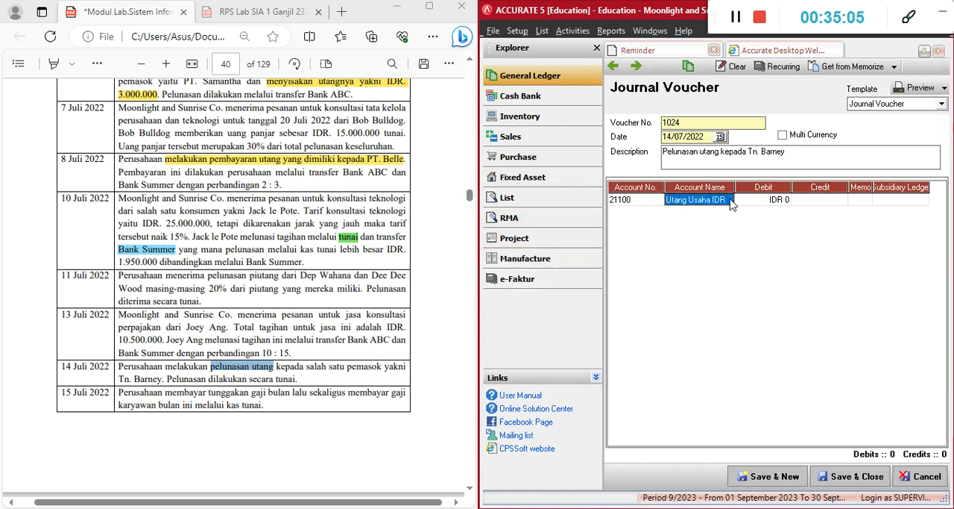
Look up the outstanding balance of the 14 July transaction's supplier in the vendor list
left_click(542, 33)
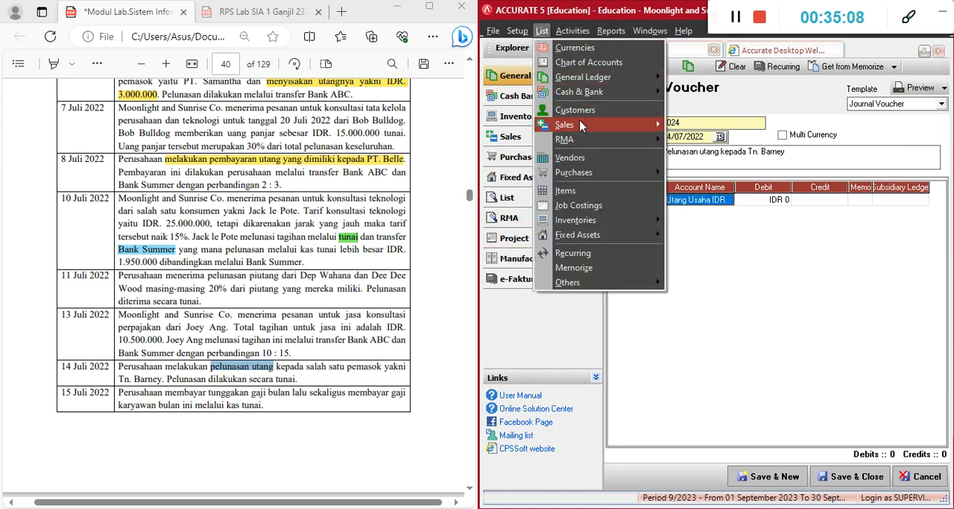
left_click(570, 159)
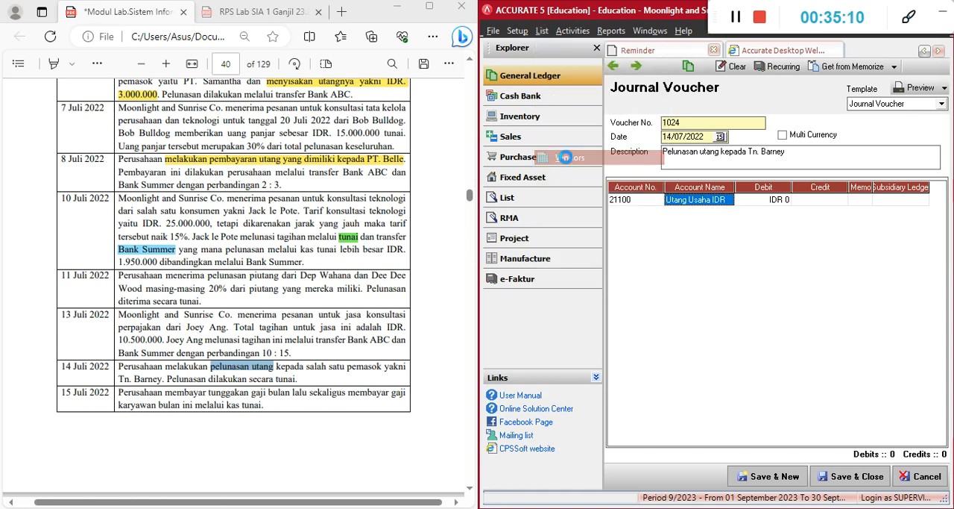
left_click_drag(669, 15, 476, 69)
left_click(463, 64)
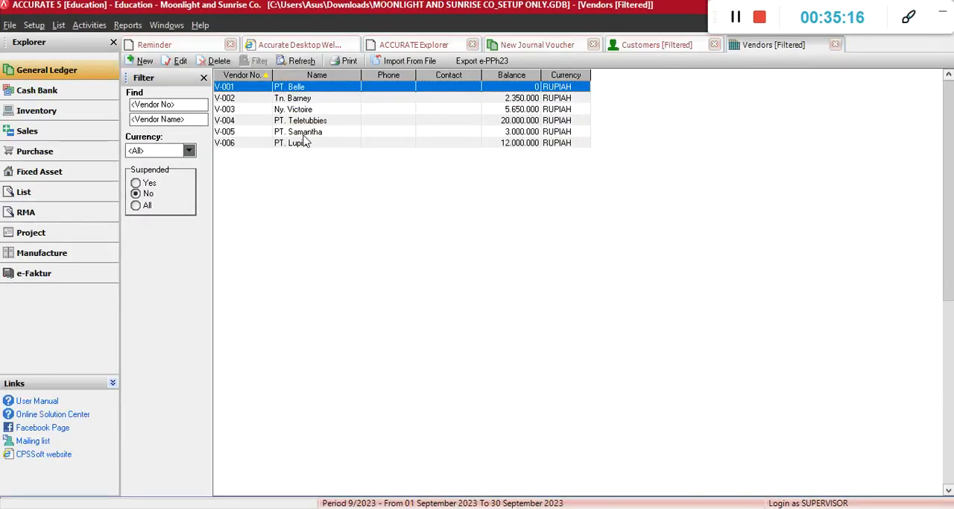
left_click(362, 98)
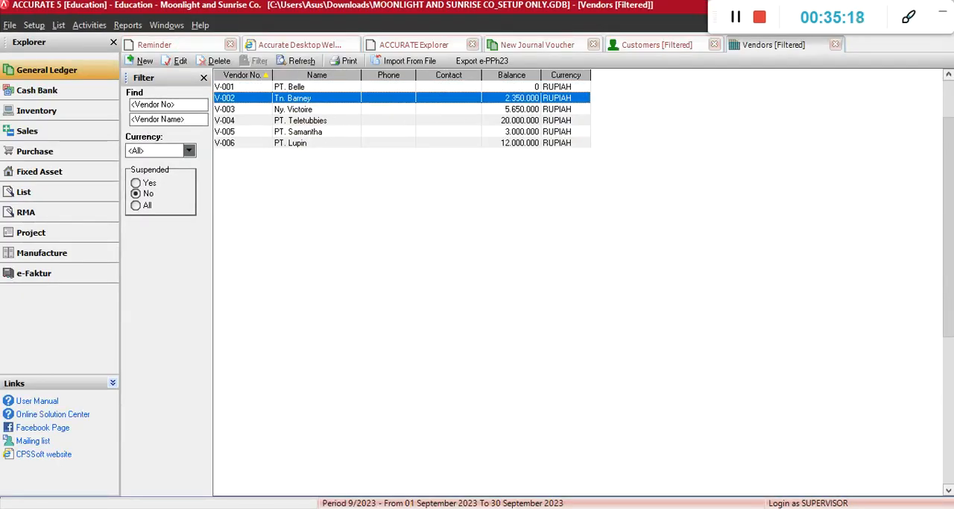
left_click(224, 508)
left_click(514, 320)
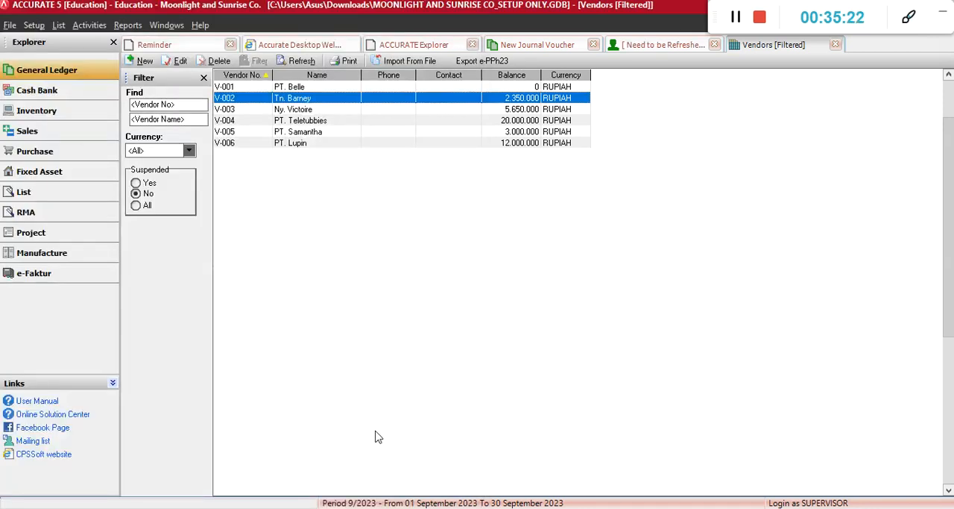
left_click(302, 506)
left_click(307, 507)
Return to the 14 July voucher beside the module and set the Utang Usaha IDR debit to 2.350.000
left_click(537, 44)
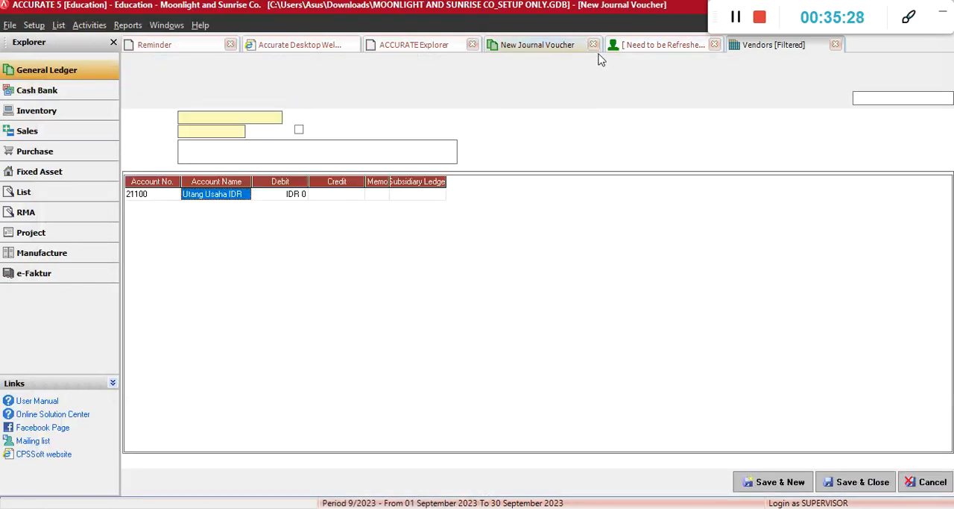
left_click(282, 200)
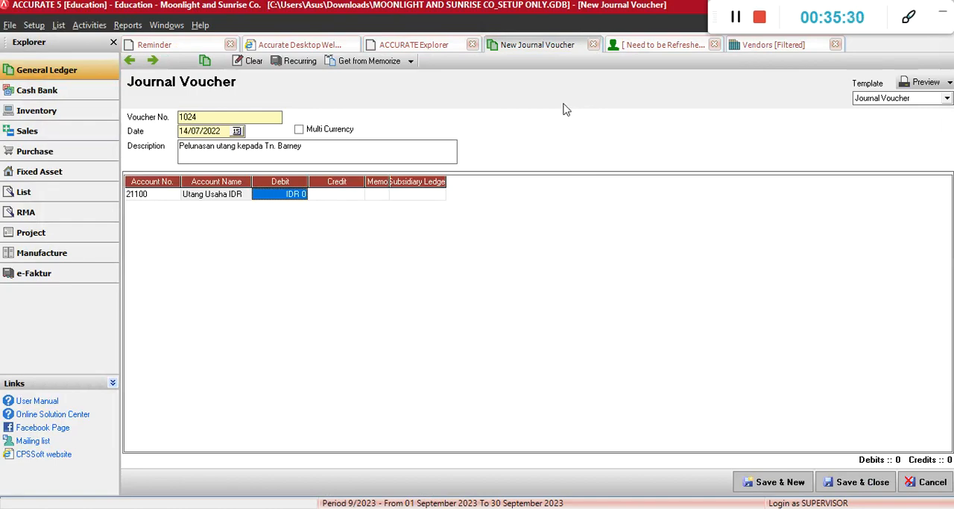
key("super+Right")
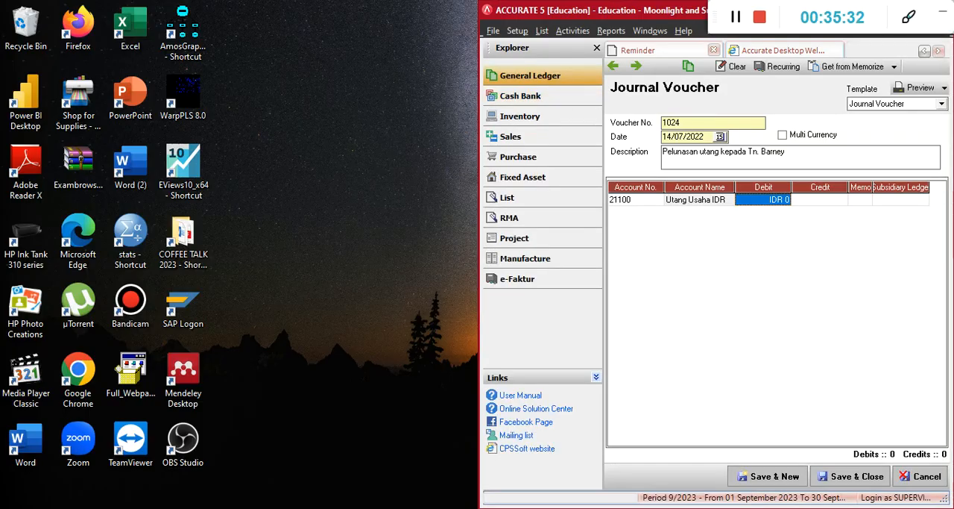
key("alt+Tab")
left_click(762, 199)
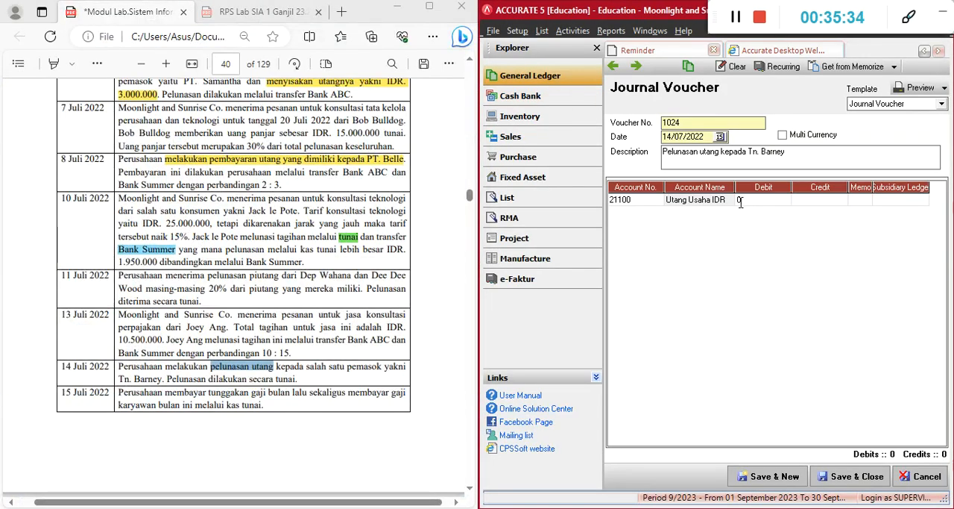
double_click(739, 200)
type("2350")
key("Tab")
key("Tab")
key("Tab")
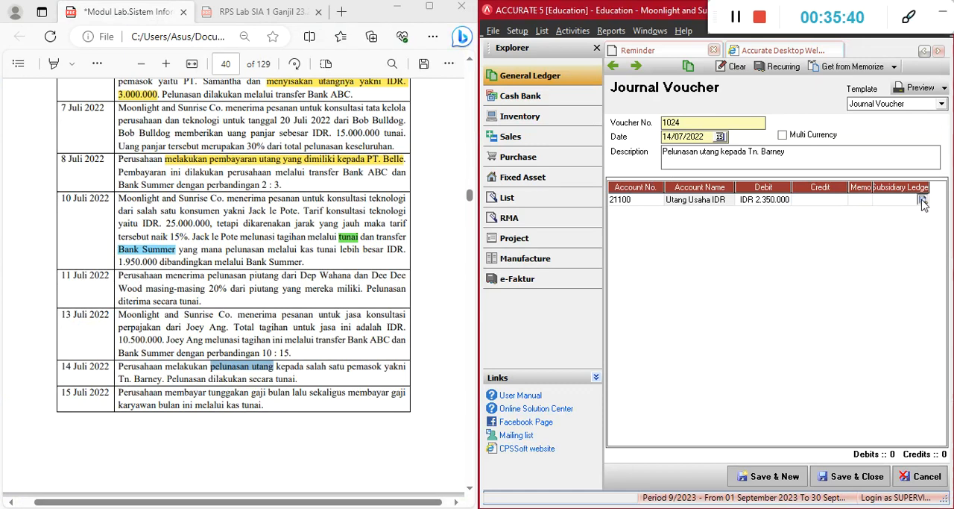
Assign the supplier named in the description as the subsidiary ledger of the Utang Usaha IDR line
left_click(923, 200)
left_click(744, 228)
double_click(743, 228)
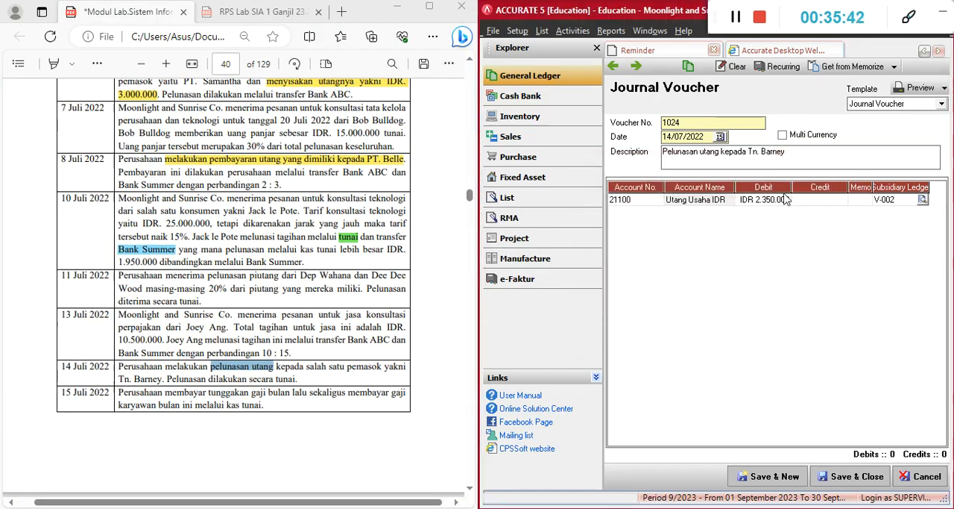
key("Tab")
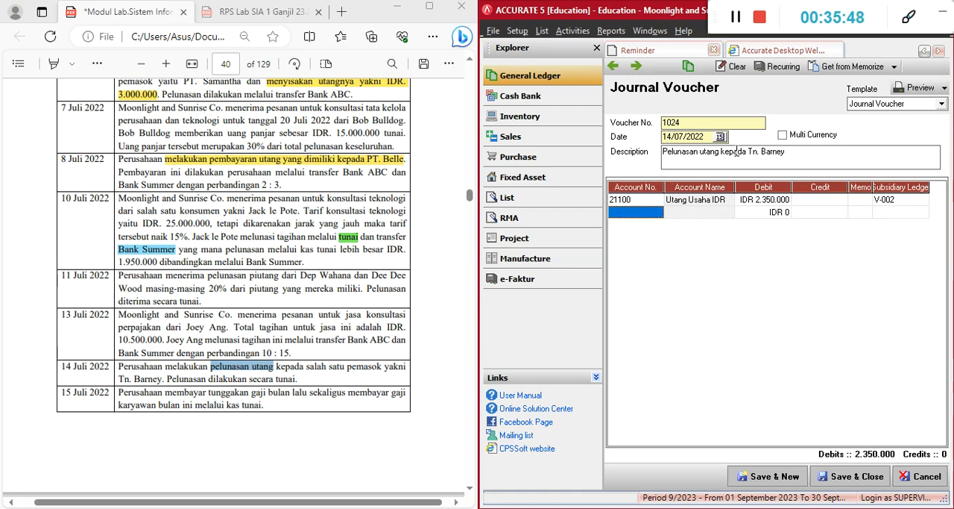
Add Kas Tunai as the second account line with a credit of IDR 2.350.000
type("kas")
key("Return")
key("Down")
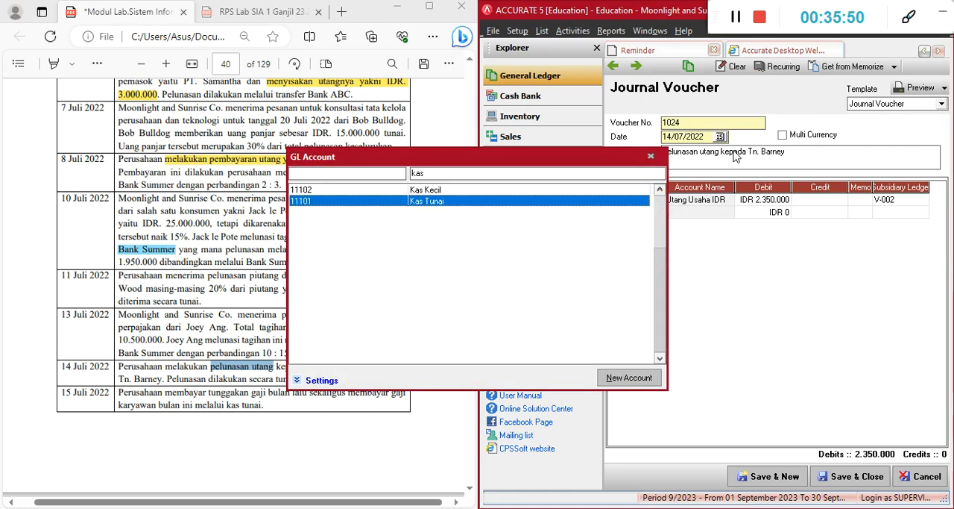
key("Return")
Save the 14 July voucher and begin another new journal voucher
key("Return")
key("Return")
key("Return")
key("Return")
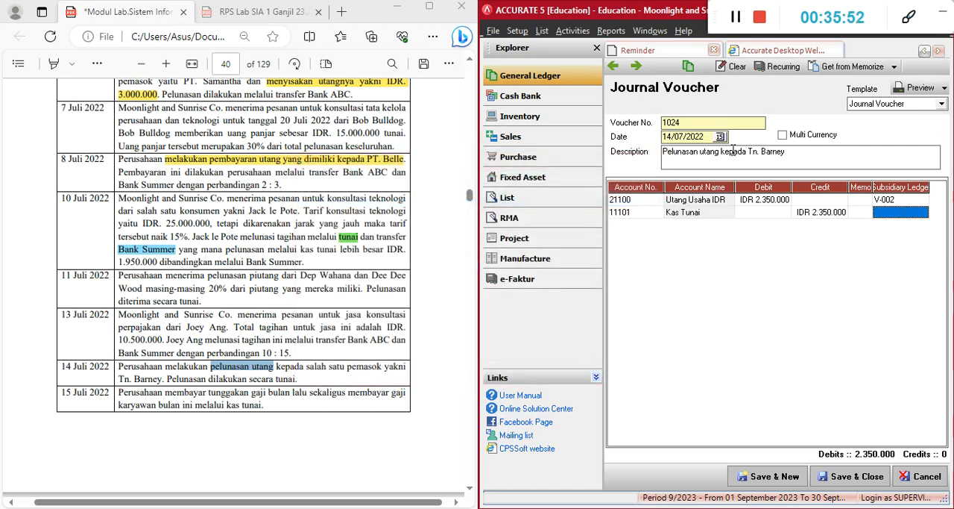
key("Return")
key("Up")
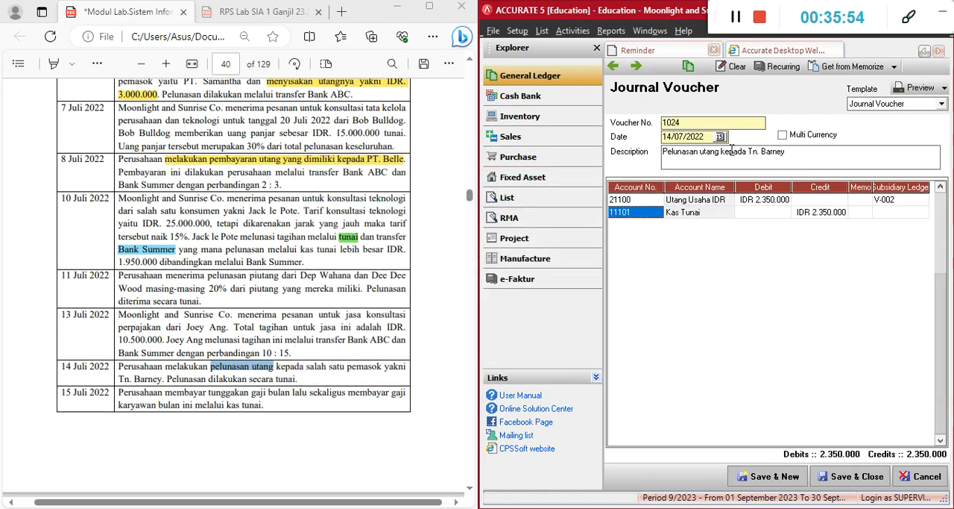
left_click(784, 477)
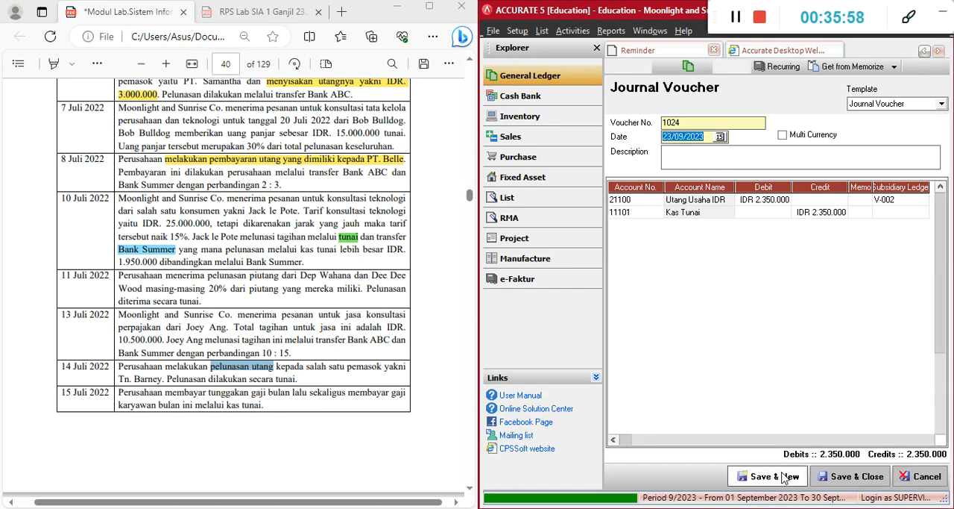
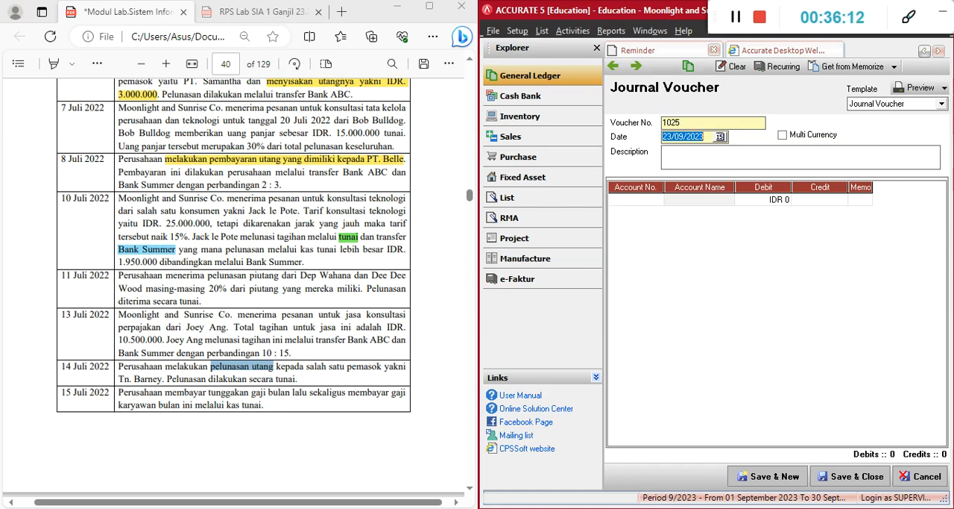
Switch to the Excel workbook and look up the Utang gaji amount under Other Current Liabilities on the KJ Set Up sheet
key("alt+Tab")
scroll(302, 455, "down", 8)
scroll(302, 455, "down", 9)
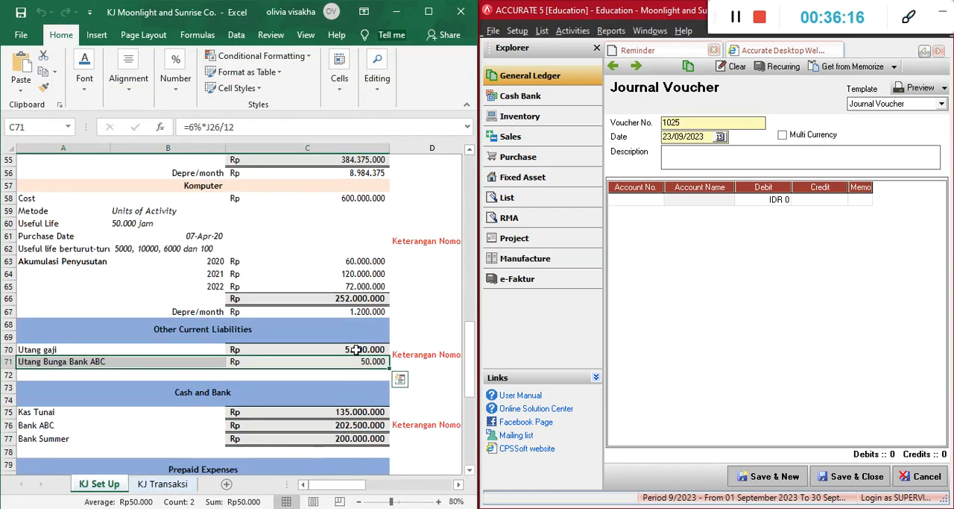
left_click(357, 349)
key("alt+Tab")
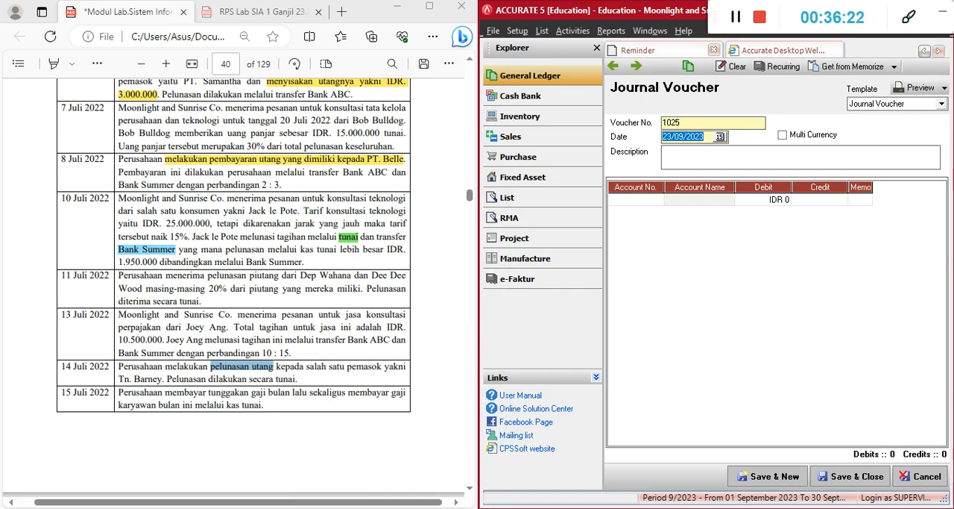
Reopen the workbook, move its window aside to uncover the module text, and examine the Utang gaji row against the 15 July transaction
left_click(496, 507)
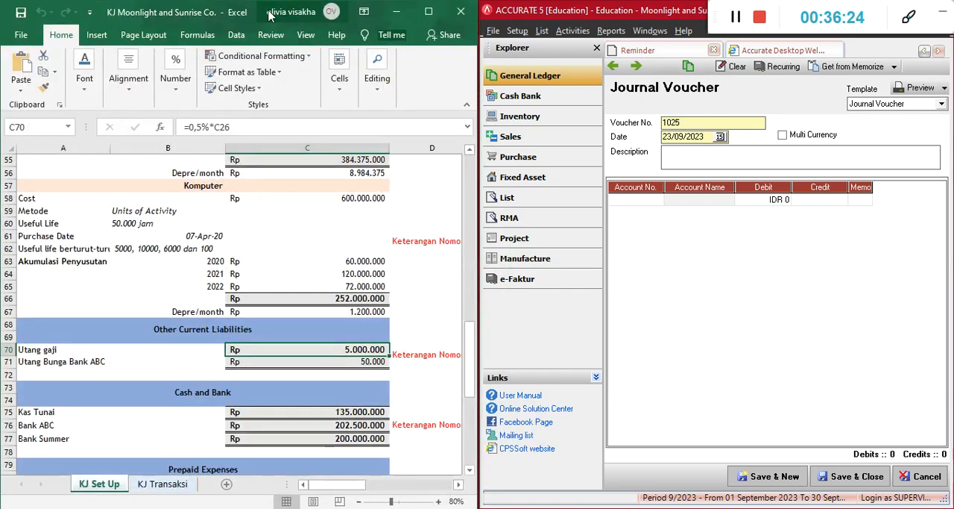
left_click_drag(270, 15, 657, 16)
left_click(223, 396)
left_click(633, 396)
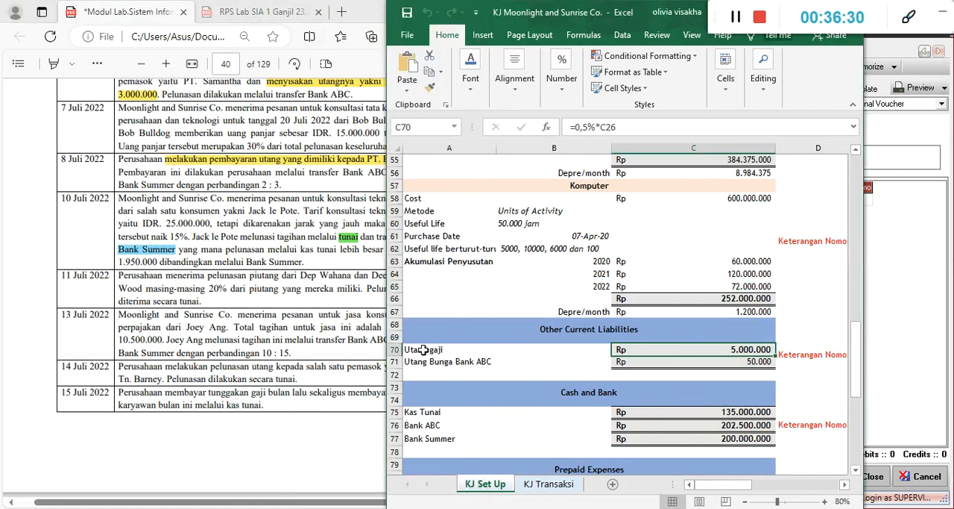
left_click_drag(423, 350, 694, 349)
left_click_drag(632, 25, 430, 28)
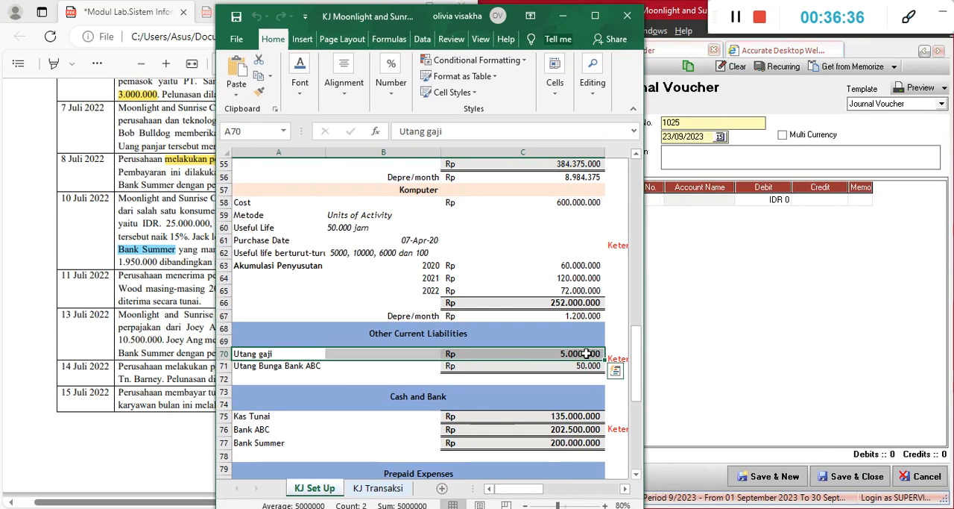
left_click(587, 353)
left_click(387, 358)
left_click(288, 357)
left_click(483, 349)
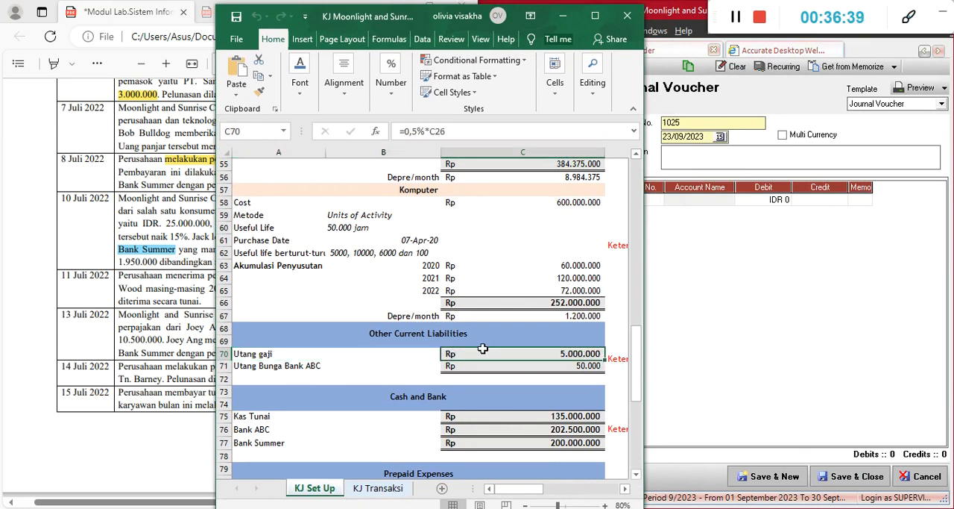
left_click(561, 17)
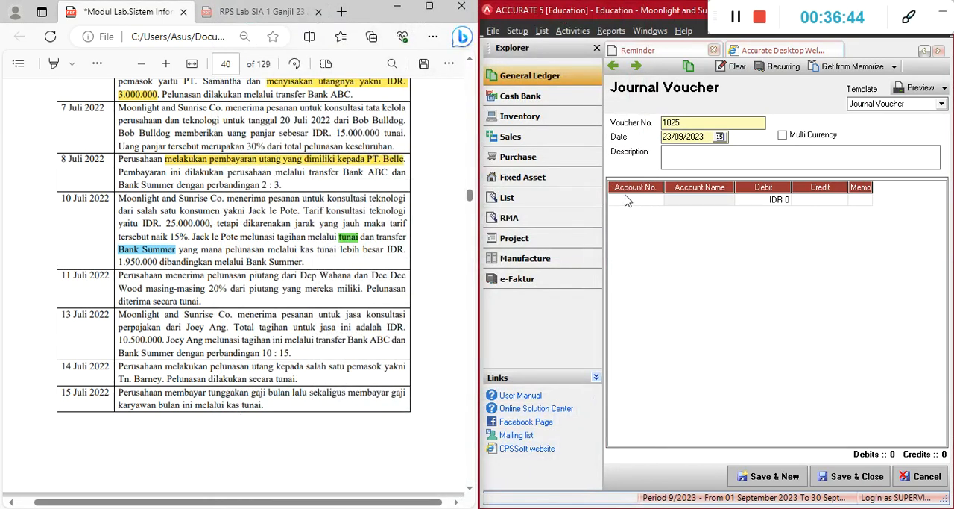
Bring up the workbook again, recheck the Utang gaji row from label to amount, and return to the journal voucher
key("alt+Tab")
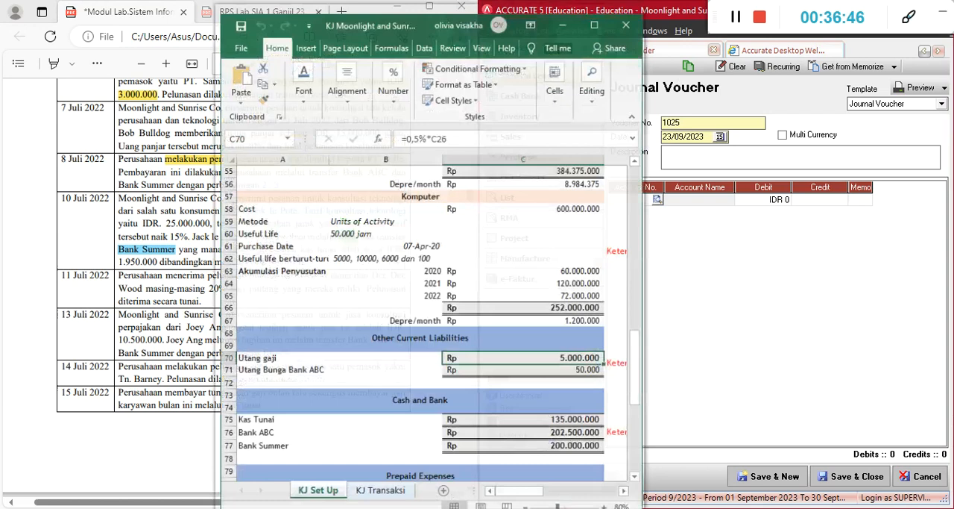
left_click(340, 358)
left_click_drag(266, 357, 475, 357)
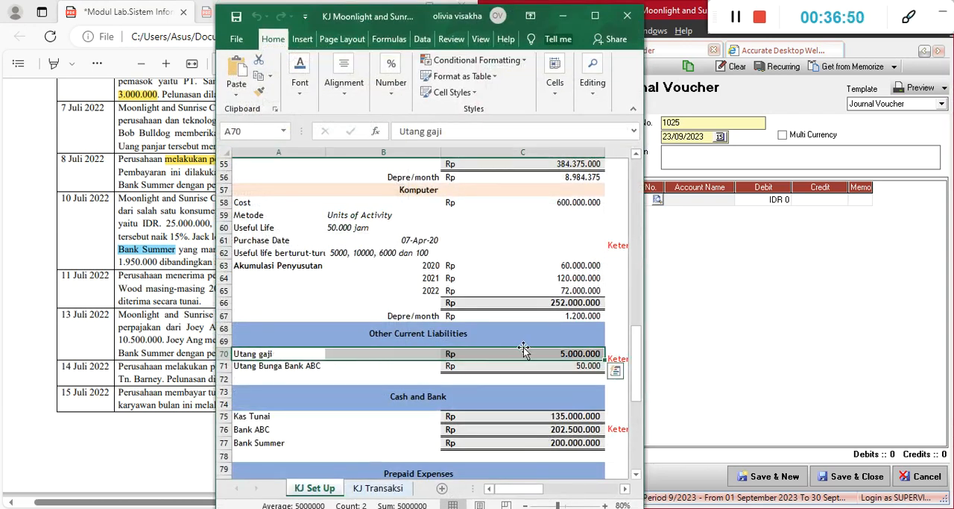
left_click(563, 15)
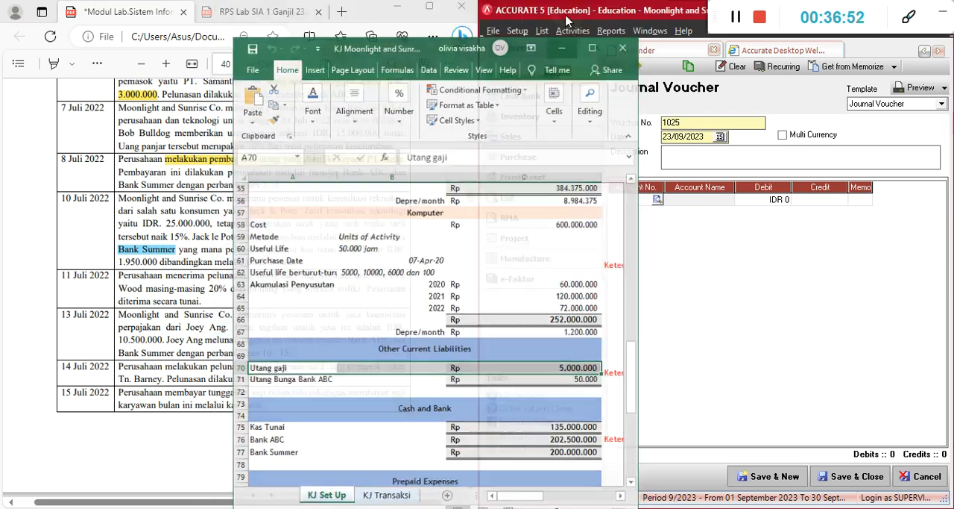
Set the new journal voucher's date to 15/07/2022
left_click_drag(703, 138, 633, 137)
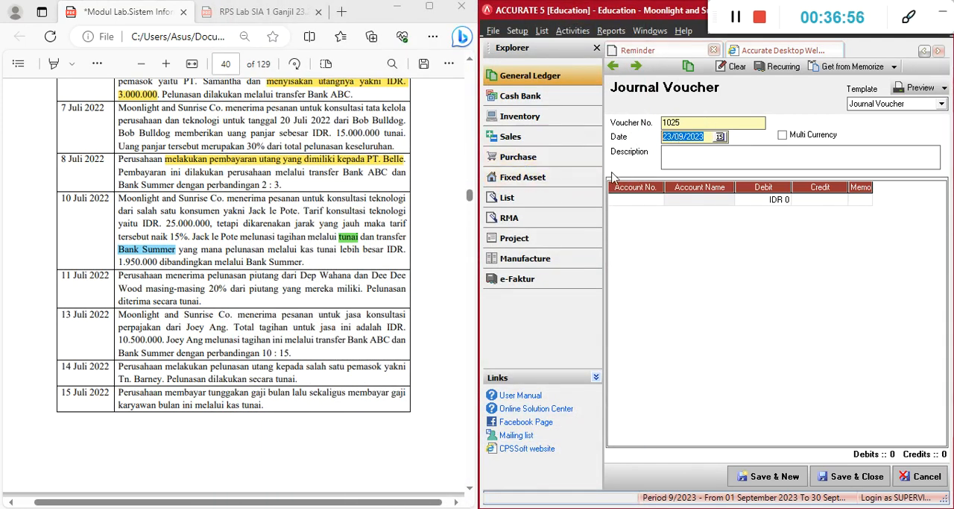
type("14072022")
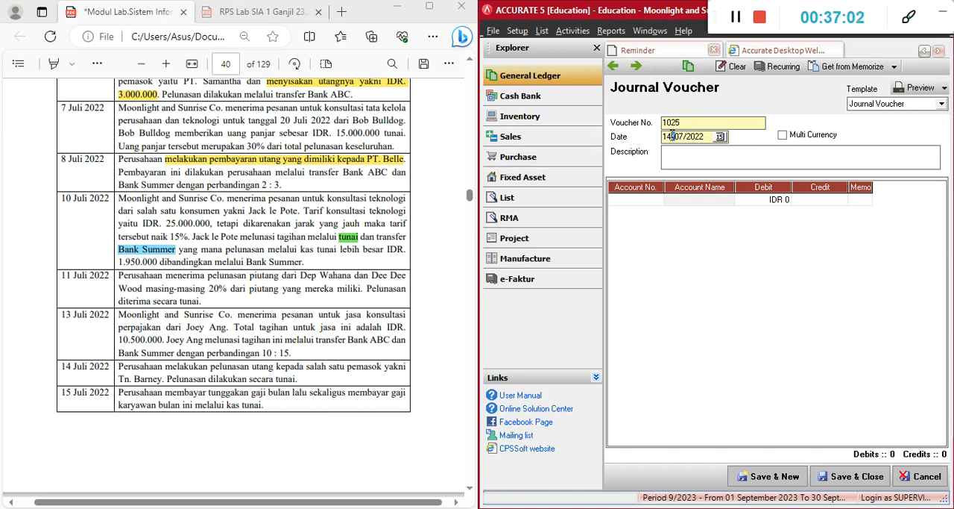
type("5")
Copy the 15 July wording from the module into the description as "Membayar tunggakan gaji bulan lalu sekaligus membayar gaji karyawan bulan ini"
left_click(167, 396)
left_click_drag(167, 396, 192, 405)
key("ctrl+c")
left_click(680, 154)
key("ctrl+v")
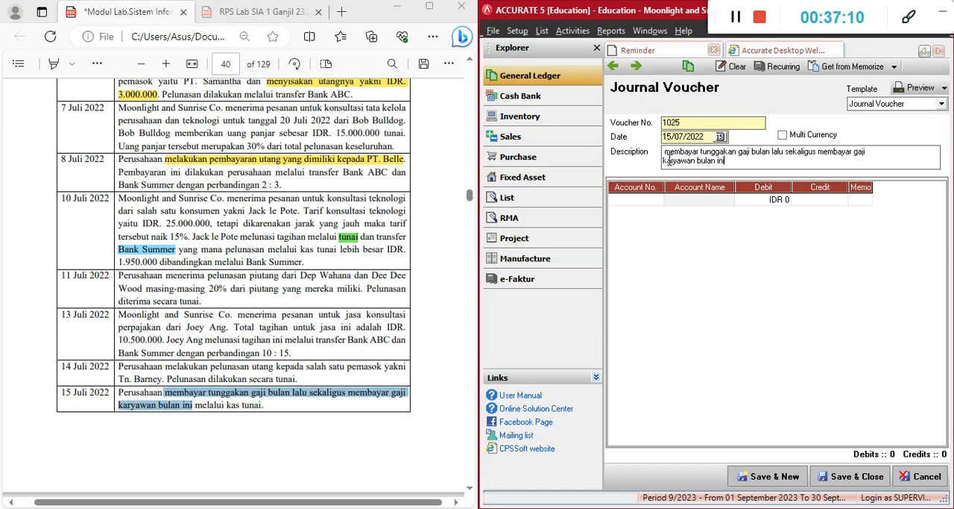
left_click(662, 166)
key("BackSpace")
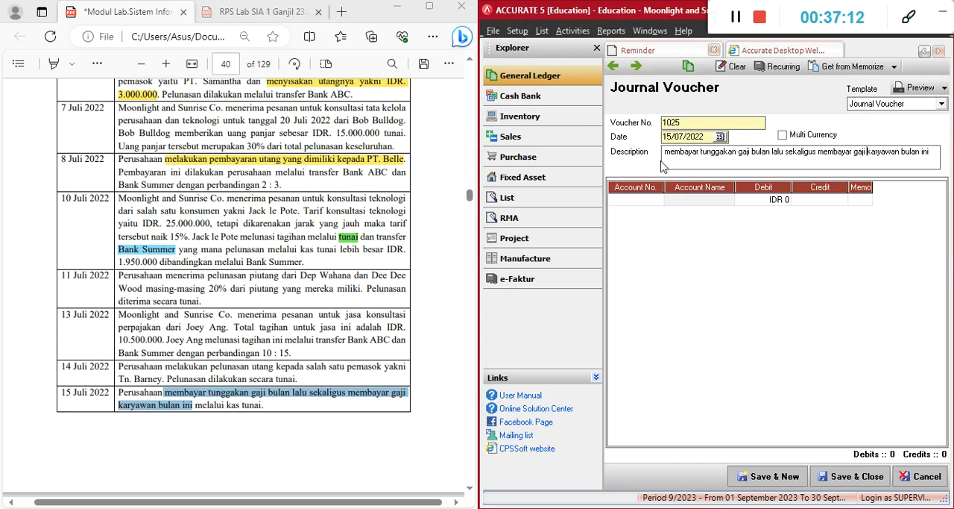
left_click(668, 152)
key("BackSpace")
type("M")
Add Utang Gaji as the first account line of the 15 July voucher
left_click(642, 201)
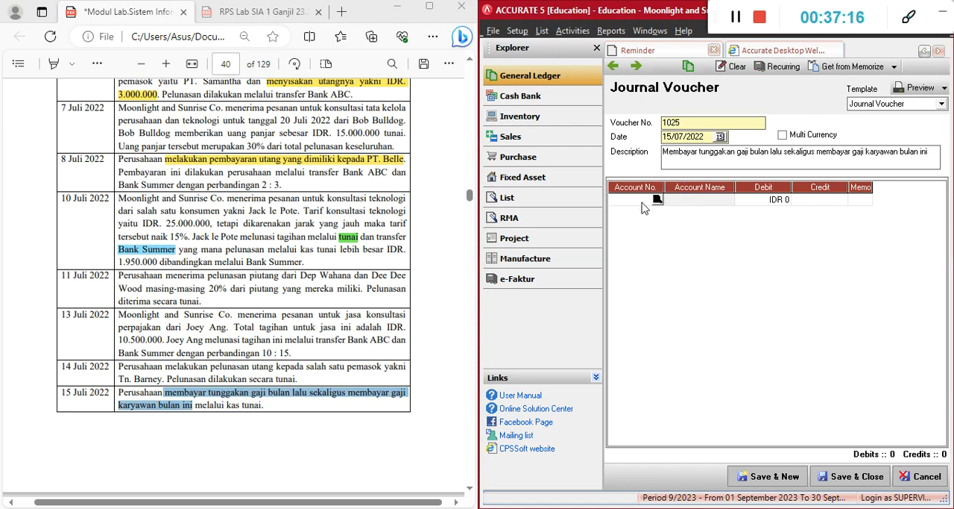
type("utang")
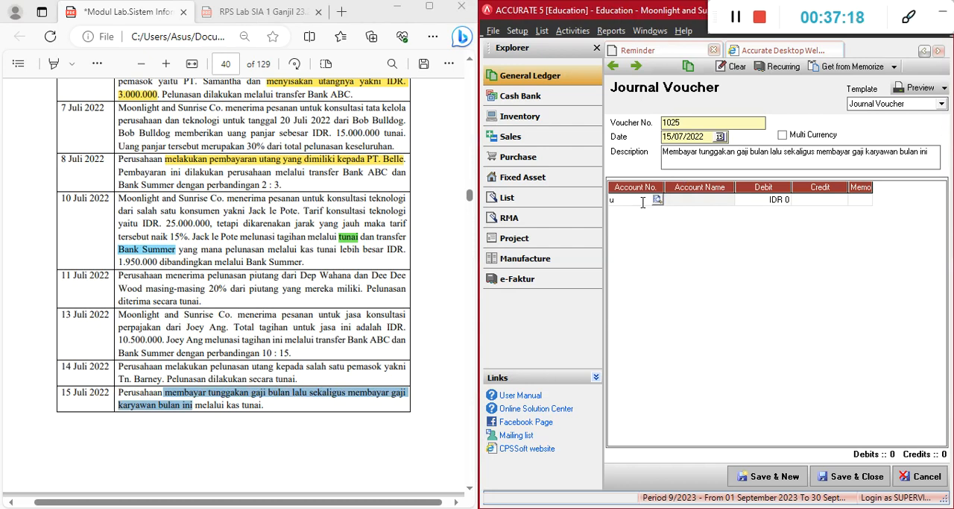
key("Down")
key("Down")
key("Return")
key("Tab")
key("Tab")
key("Tab")
key("Tab")
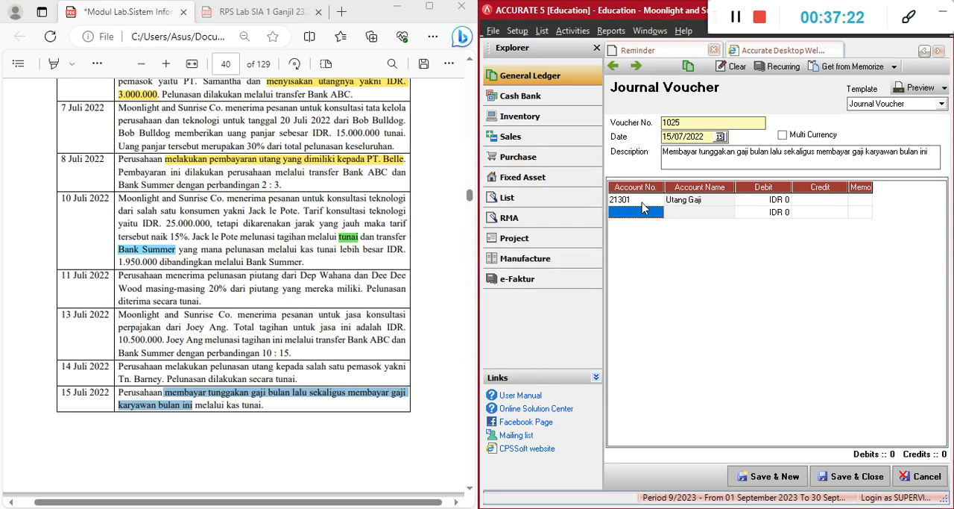
Add Beban Gaji as the second account line of the 15 July voucher
type("beb")
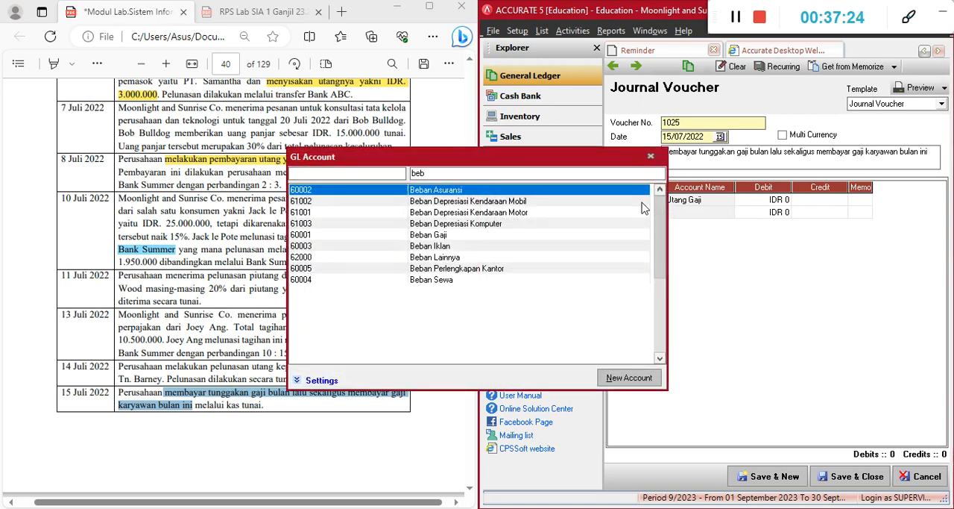
key("Down")
key("Down")
key("Down")
key("Down")
key("Return")
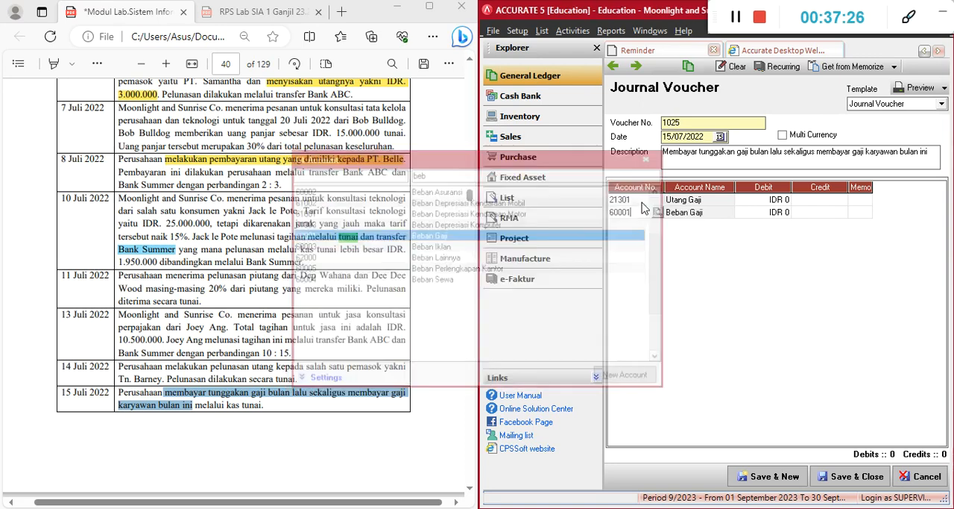
key("Tab")
key("Tab")
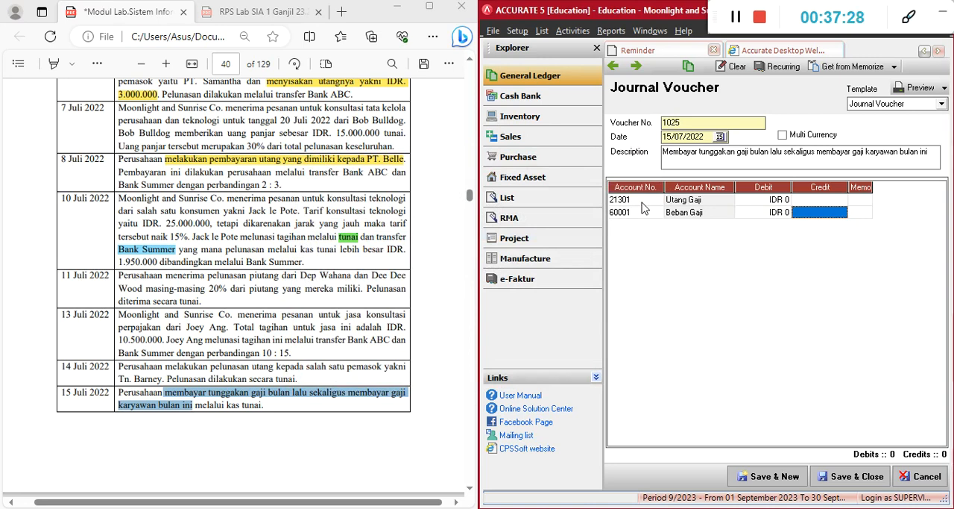
Set the debit of the Utang Gaji line to IDR 5.000.000
key("shift+Tab")
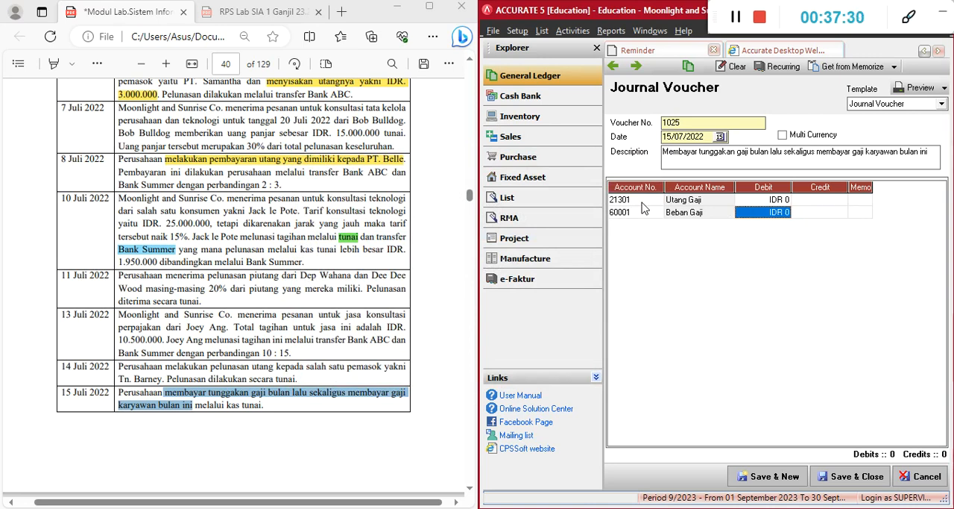
key("Up")
type("5")
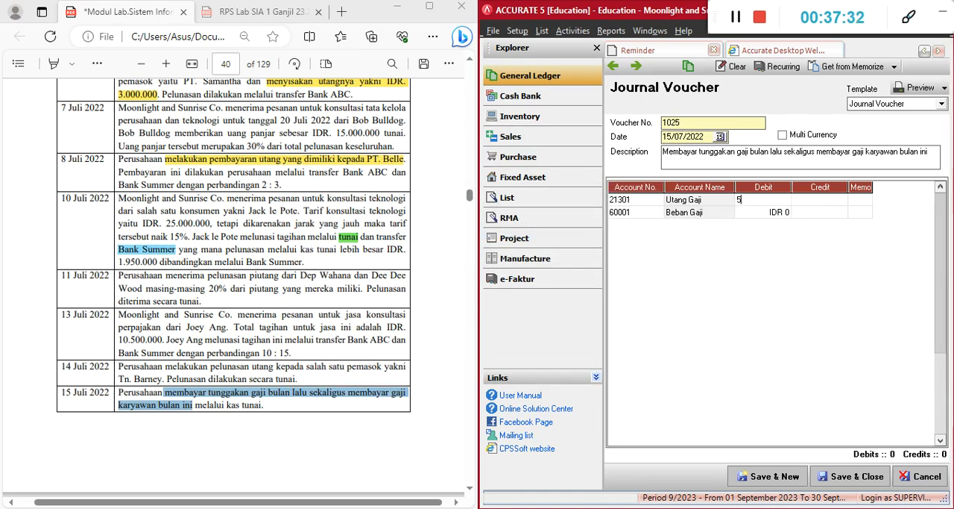
key("Return")
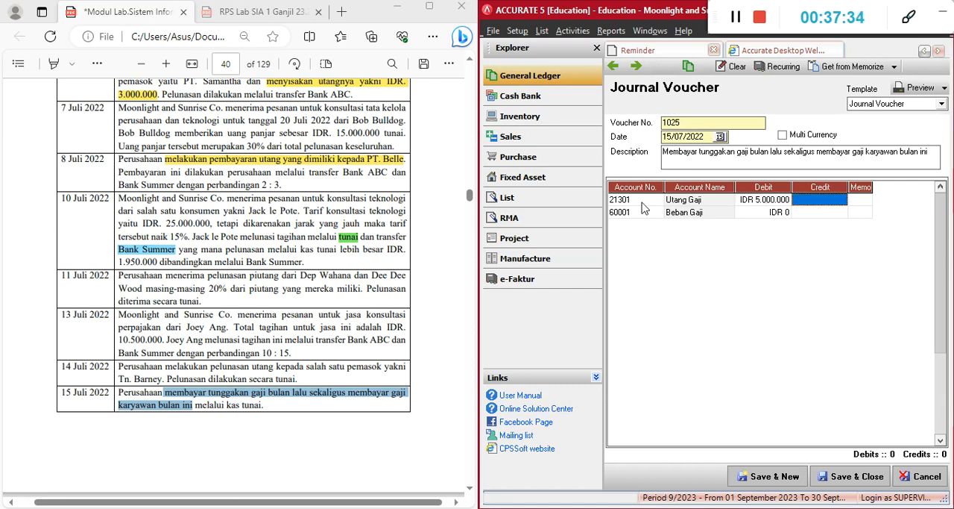
Set the debit of the Beban Gaji line to IDR 5.000.000 and start a third account line
key("Down")
key("Left")
type("5.000.000")
key("Return")
key("Return")
key("Return")
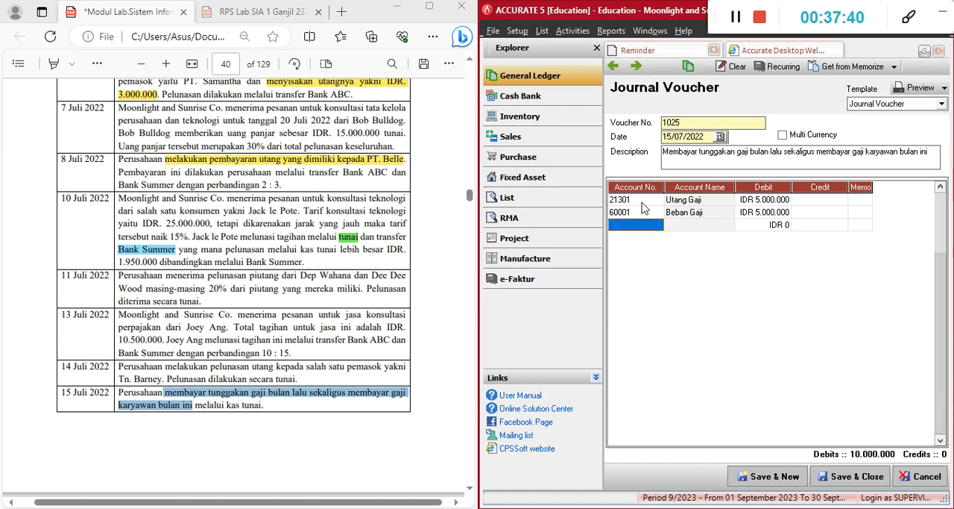
Add Kas Tunai with a credit of IDR 10.000.000, then save the 15 July voucher and begin another new one
type("11101")
key("Return")
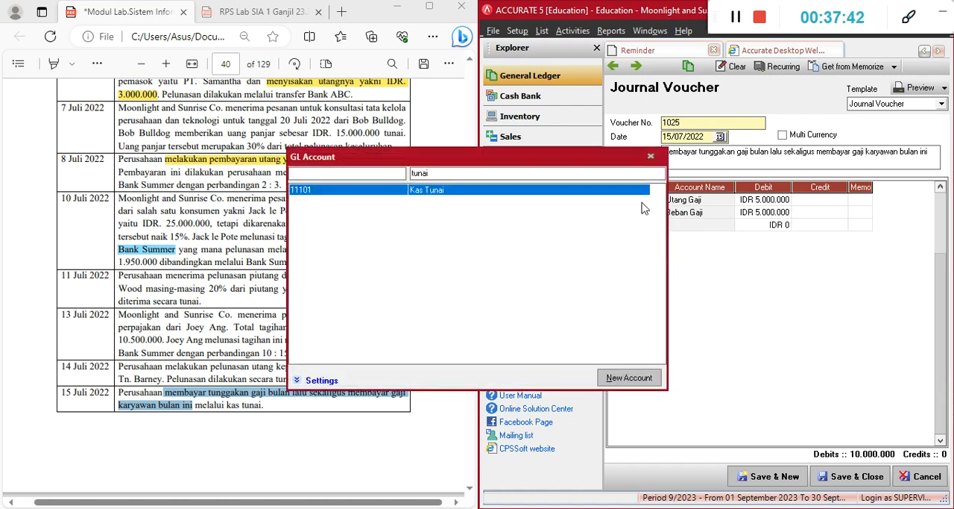
key("Return")
key("Return")
key("Return")
key("Return")
key("Return")
key("Return")
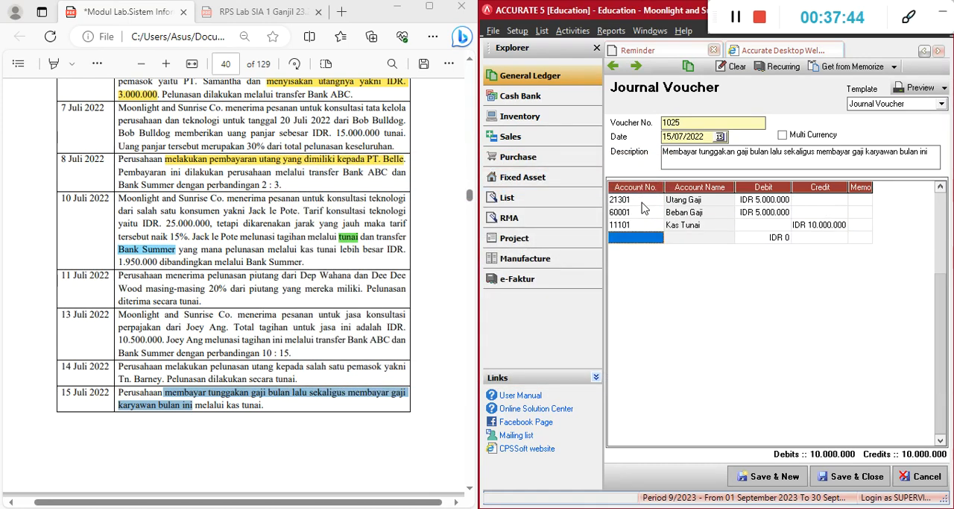
key("Up")
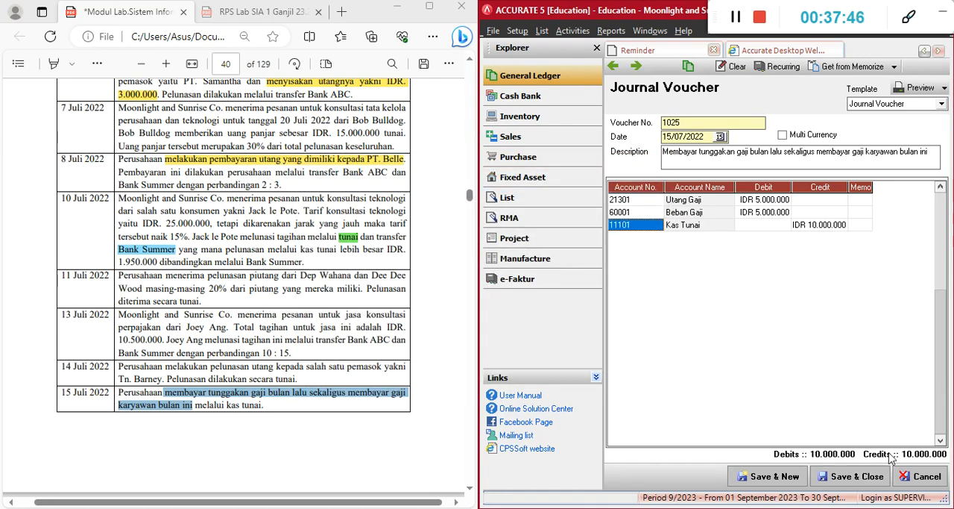
left_click(779, 478)
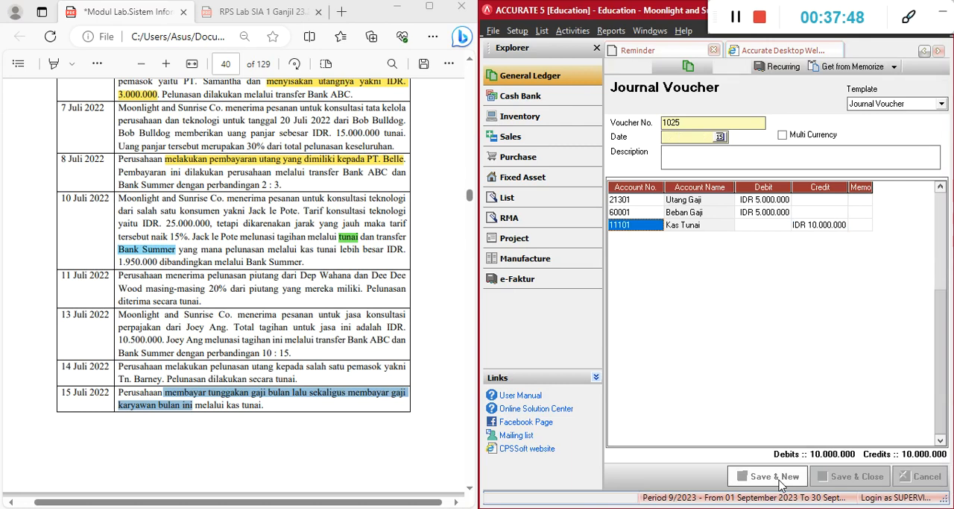
Read the 16 July transaction in the module and examine note 11 on when to use Kas Tunai or Kas Kecil
left_click(257, 342)
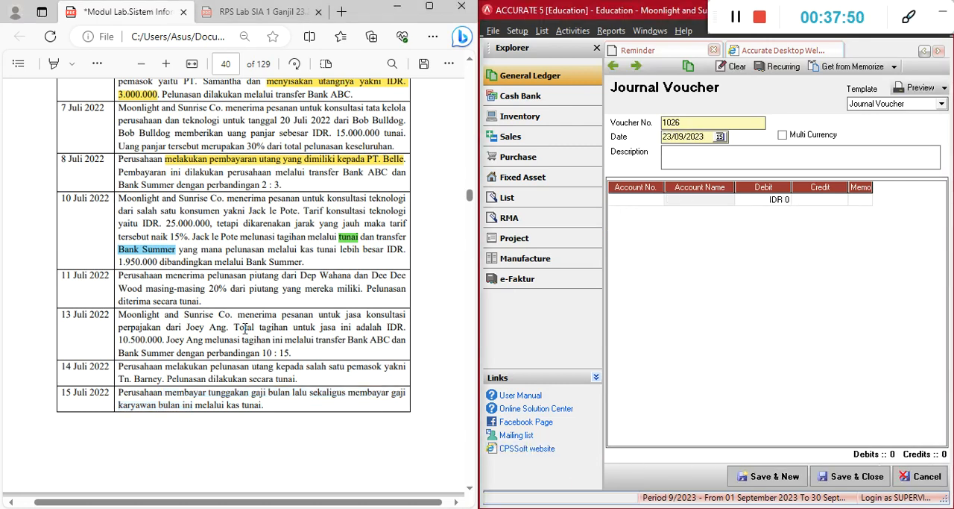
scroll(239, 332, "down", 3)
scroll(224, 373, "down", 2)
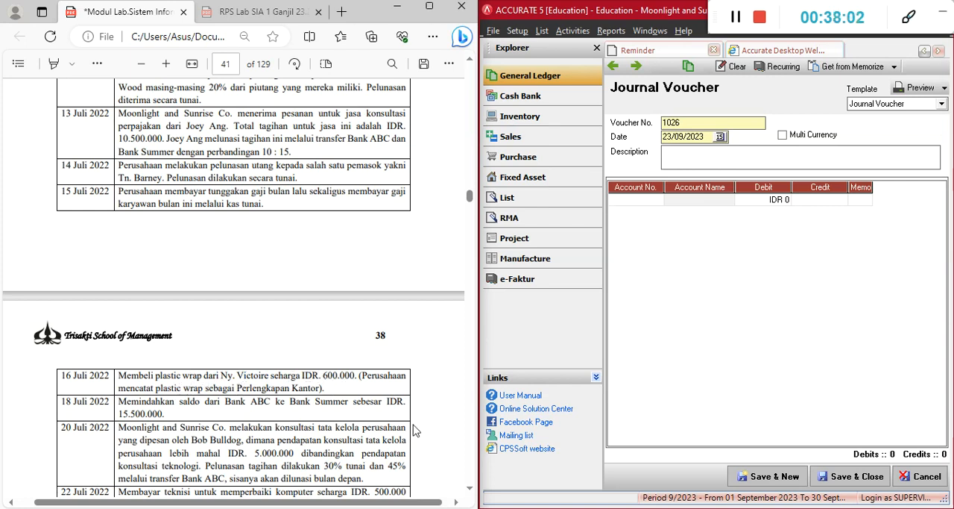
scroll(308, 393, "up", 4)
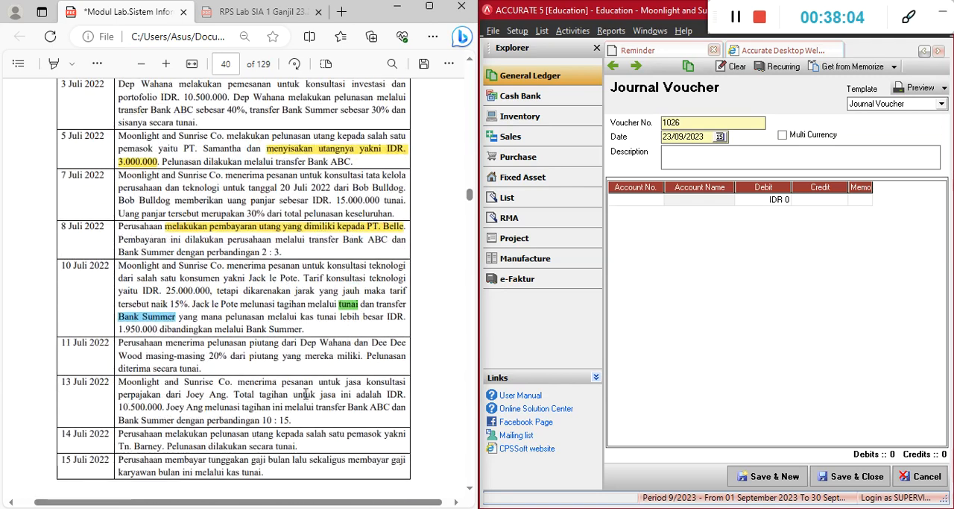
scroll(303, 393, "up", 5)
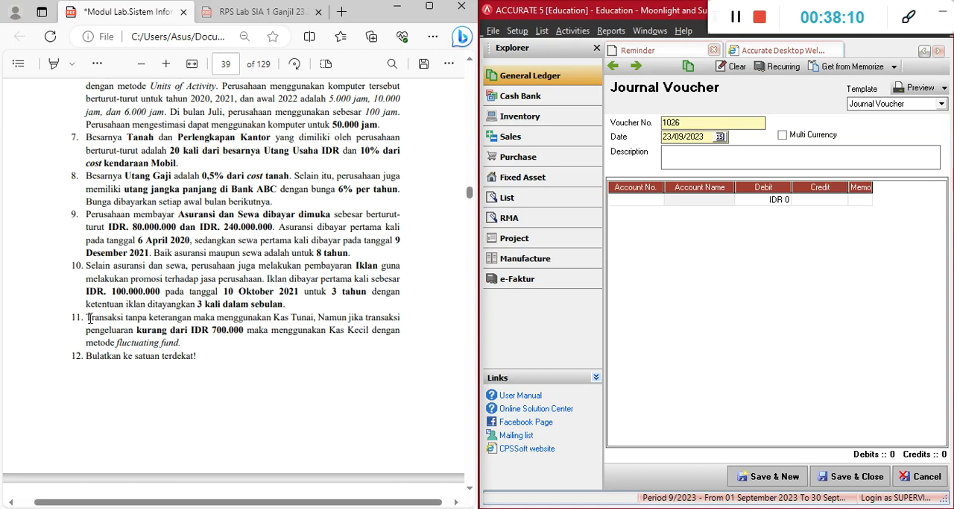
left_click_drag(88, 317, 316, 316)
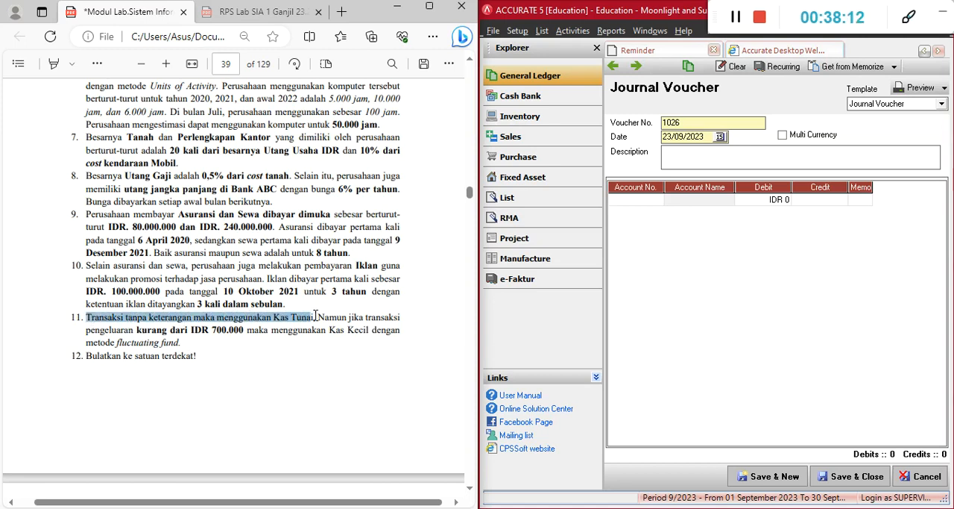
left_click(316, 317)
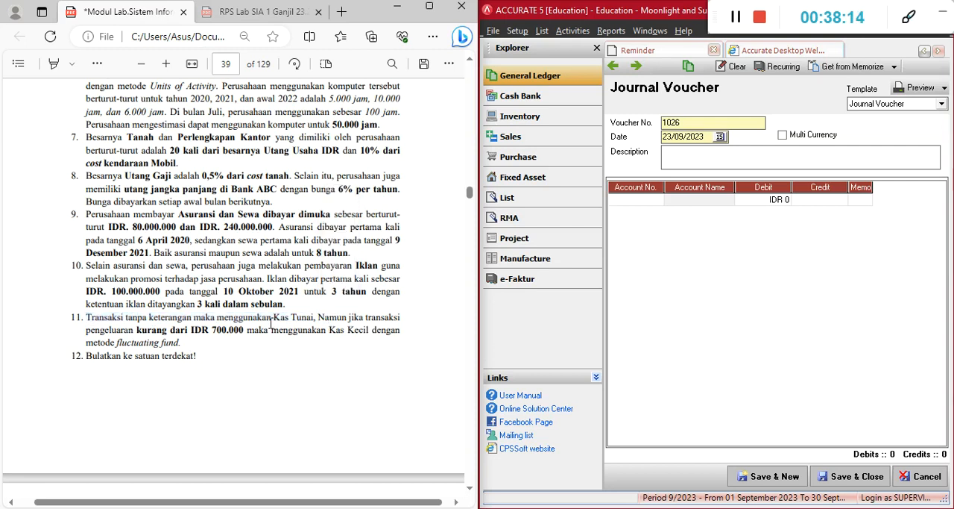
left_click_drag(137, 330, 257, 337)
left_click(234, 338)
Check the plastic wrap price in the 16 July transaction against the Kas Kecil threshold in note 11
scroll(296, 350, "down", 15)
scroll(293, 346, "down", 2)
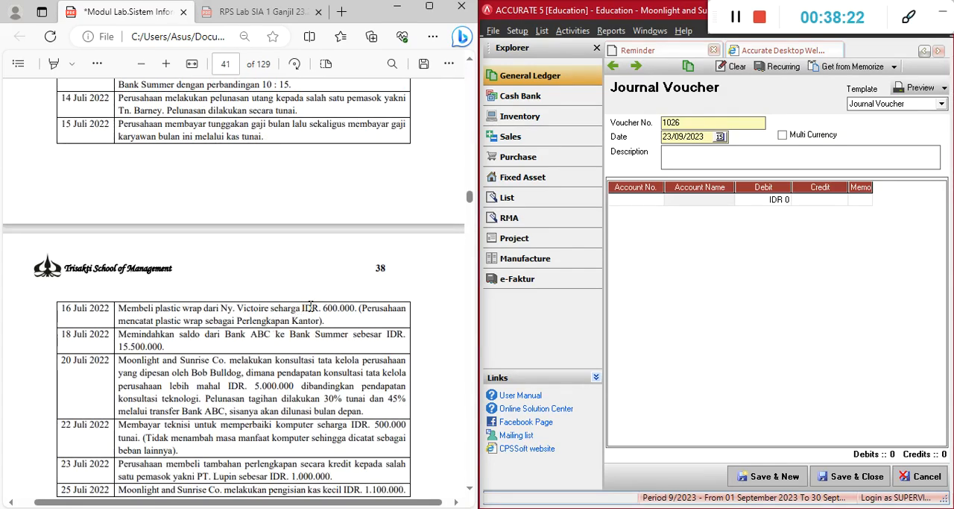
left_click_drag(310, 306, 356, 308)
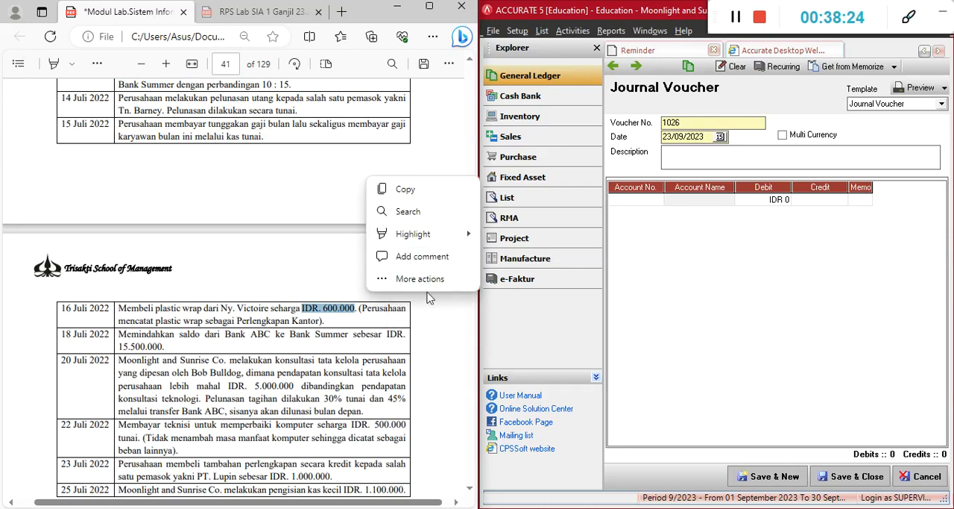
mouse_move(465, 235)
left_click(492, 277)
scroll(280, 320, "up", 1)
scroll(280, 320, "up", 15)
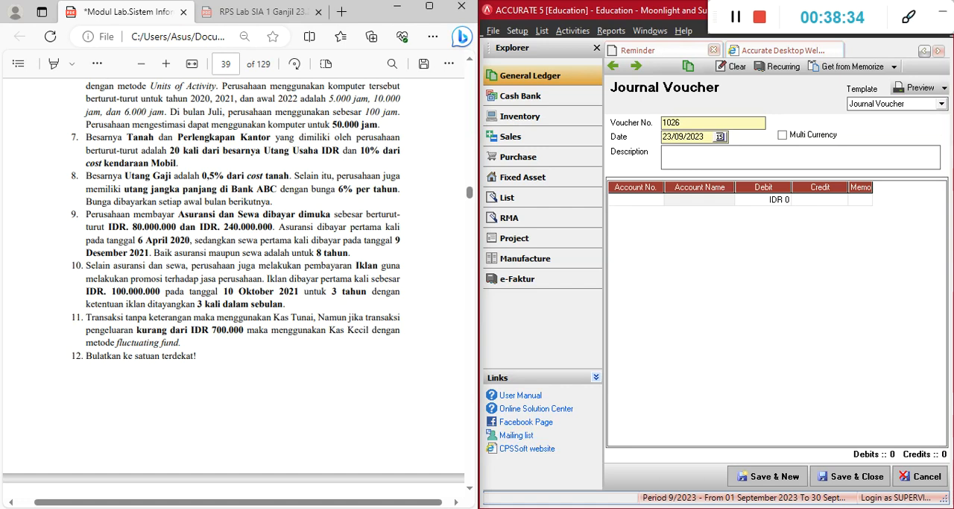
Switch to the Metode Petty Cash presentation in PowerPoint and examine the Fluctuating Fund journal table on slide 3
left_click(594, 508)
left_click(520, 138)
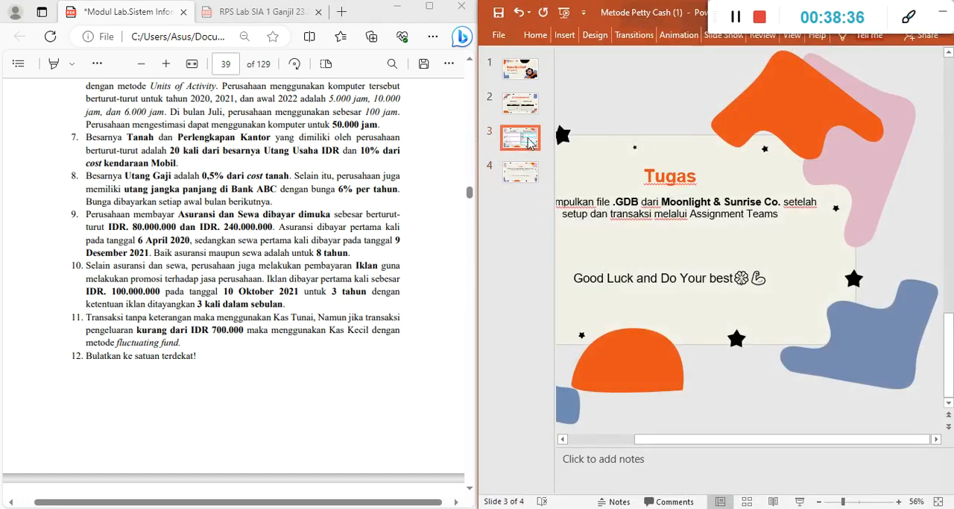
left_click(811, 295)
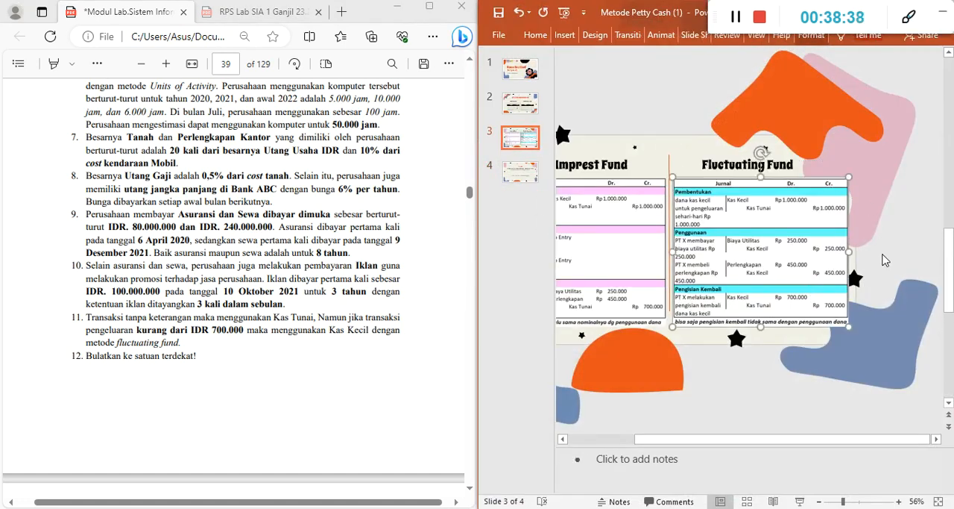
scroll(803, 239, "up", 5, "ctrl")
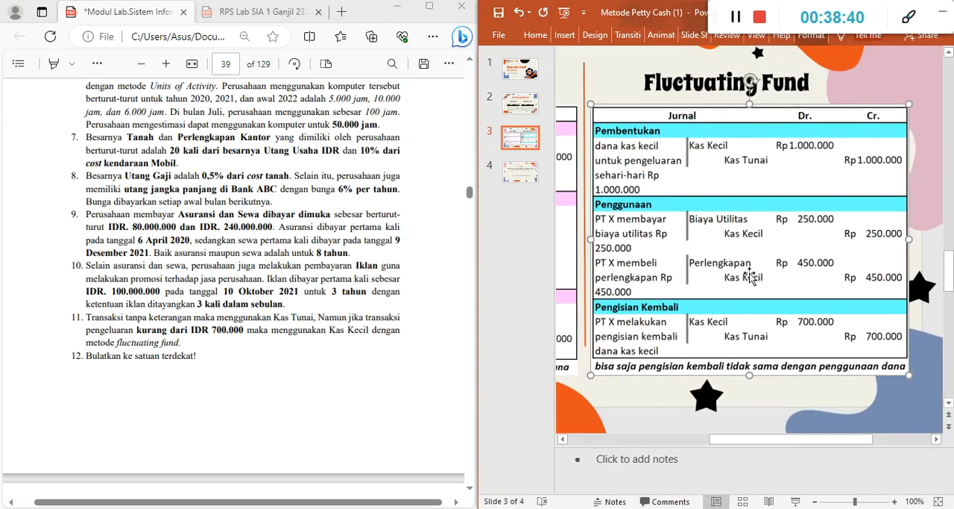